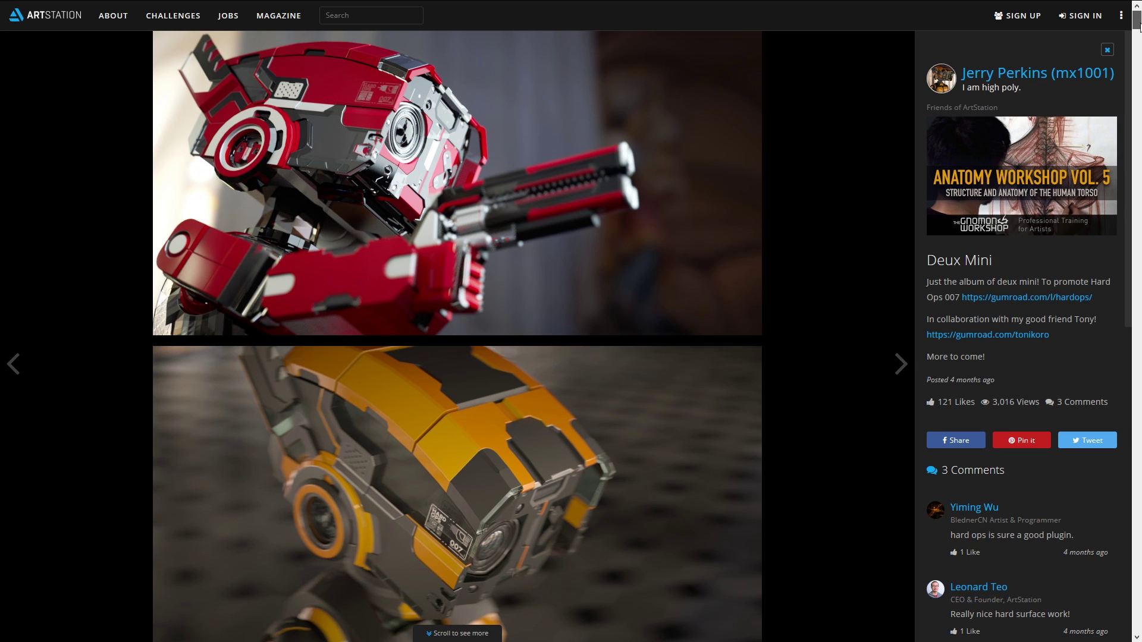
Step: Scroll the ArtStation album down to the Hard Ops 8 Gumroad link
{"action": "left_click_drag", "start_coordinate": [1137, 27], "coordinate": [1138, 45]}
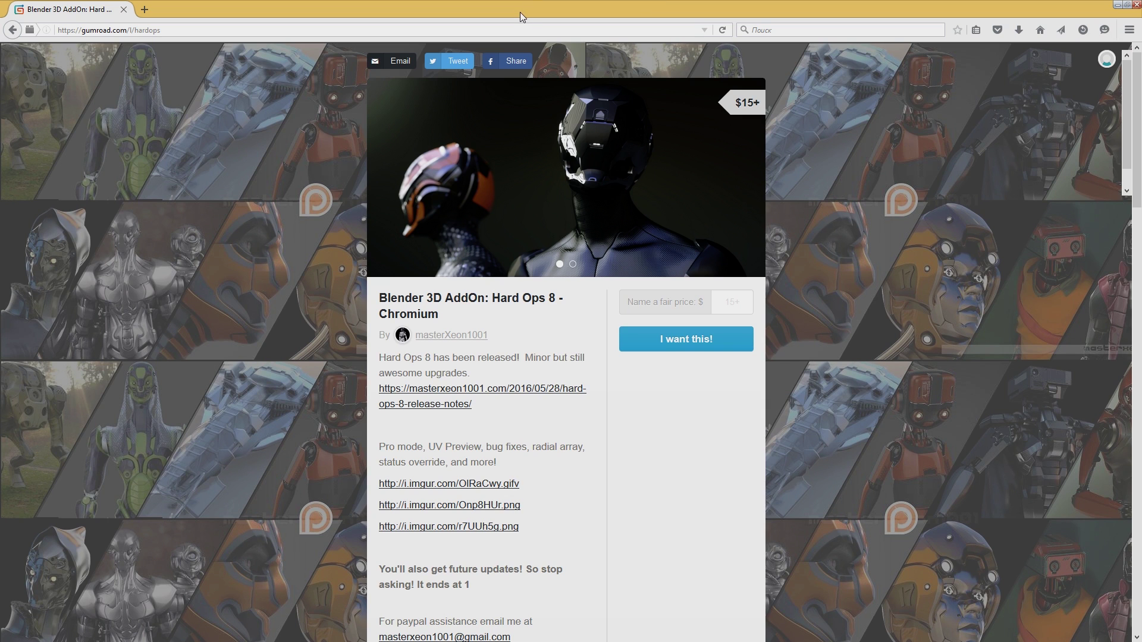
Step: Show the Hard Ops page fullscreen, then orbit the red robot head in Rendered shading
{"action": "key", "text": "F11"}
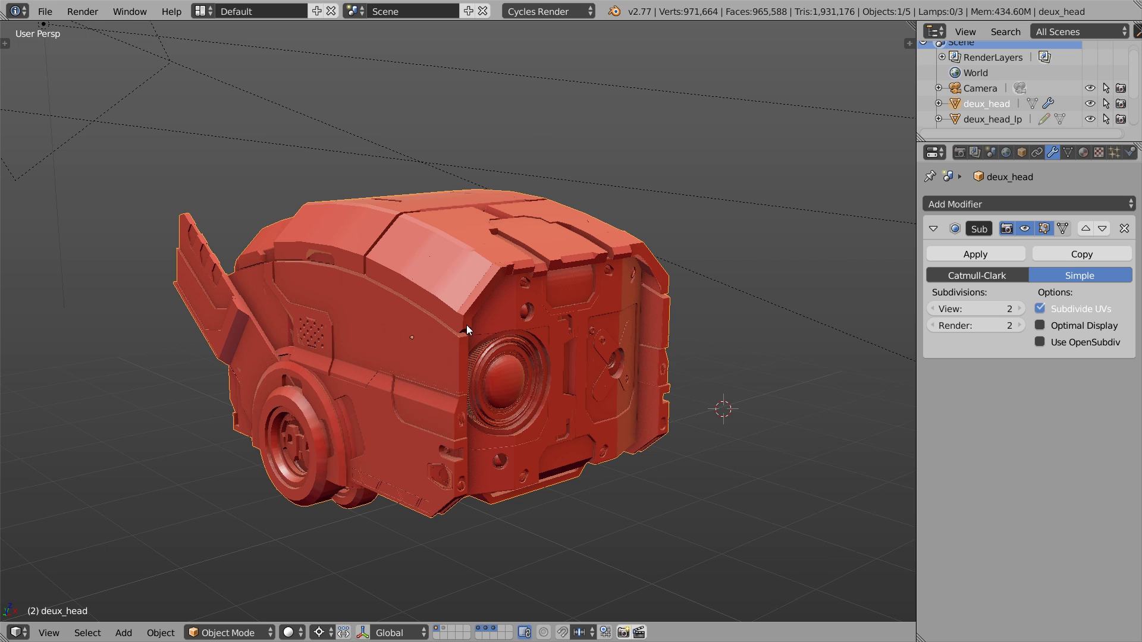
{"action": "middle_click_drag", "start_coordinate": [467, 325], "coordinate": [478, 326]}
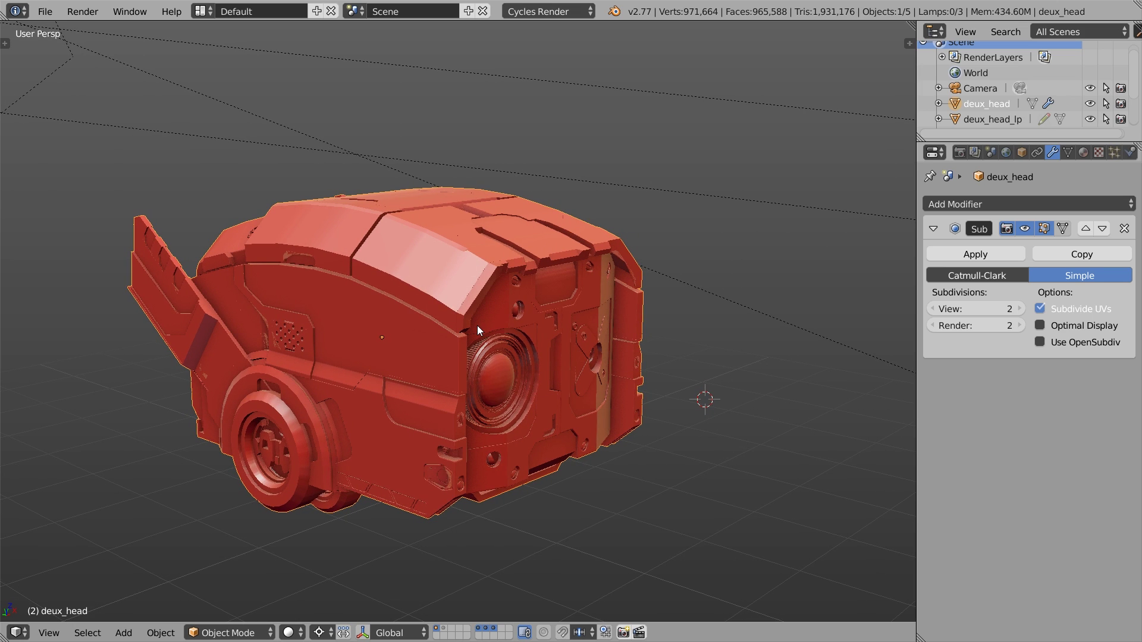
{"action": "key", "text": "shift+z"}
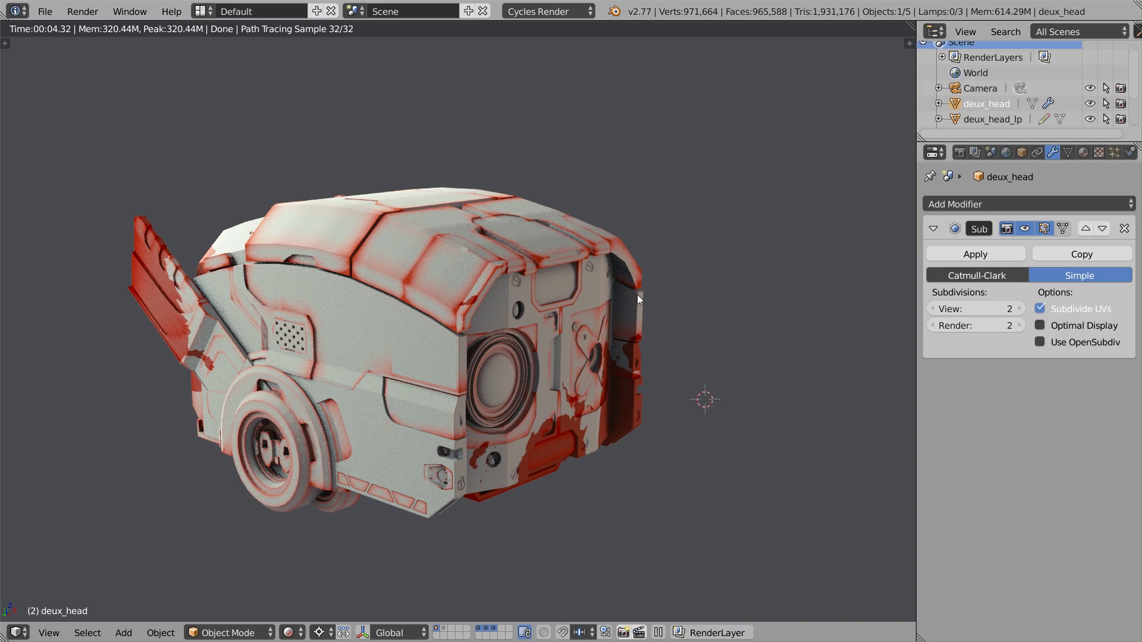
{"action": "middle_click_drag", "start_coordinate": [637, 295], "coordinate": [623, 294]}
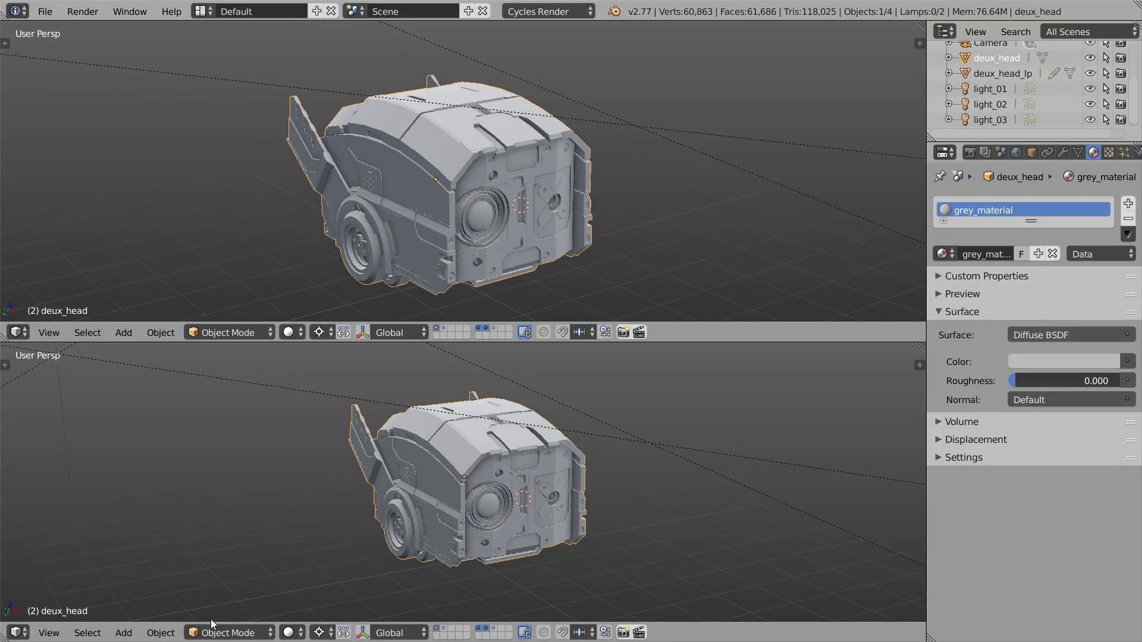
Step: Switch the lower view to Rendered and create a new material in a second slot
{"action": "left_click", "coordinate": [292, 632]}
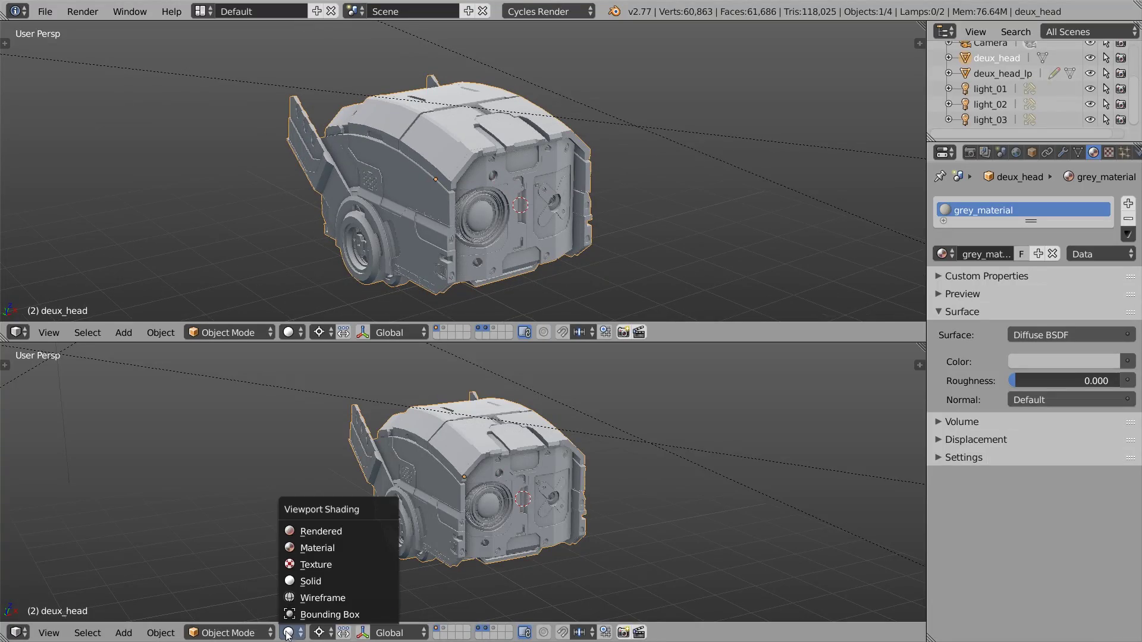
{"action": "left_click", "coordinate": [362, 532]}
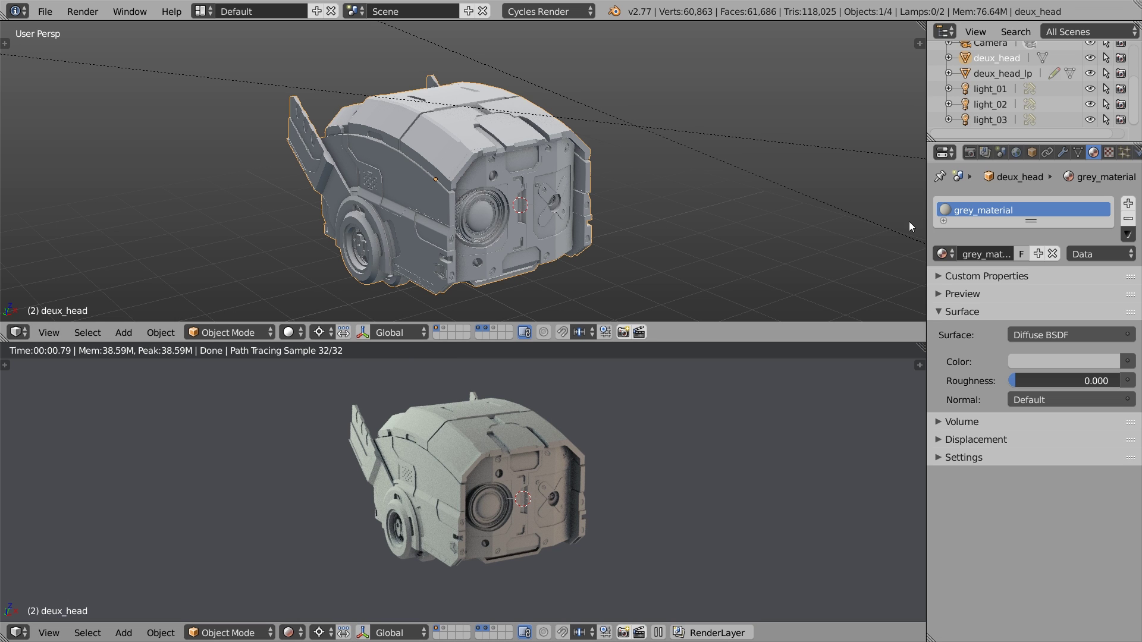
{"action": "left_click", "coordinate": [1128, 204]}
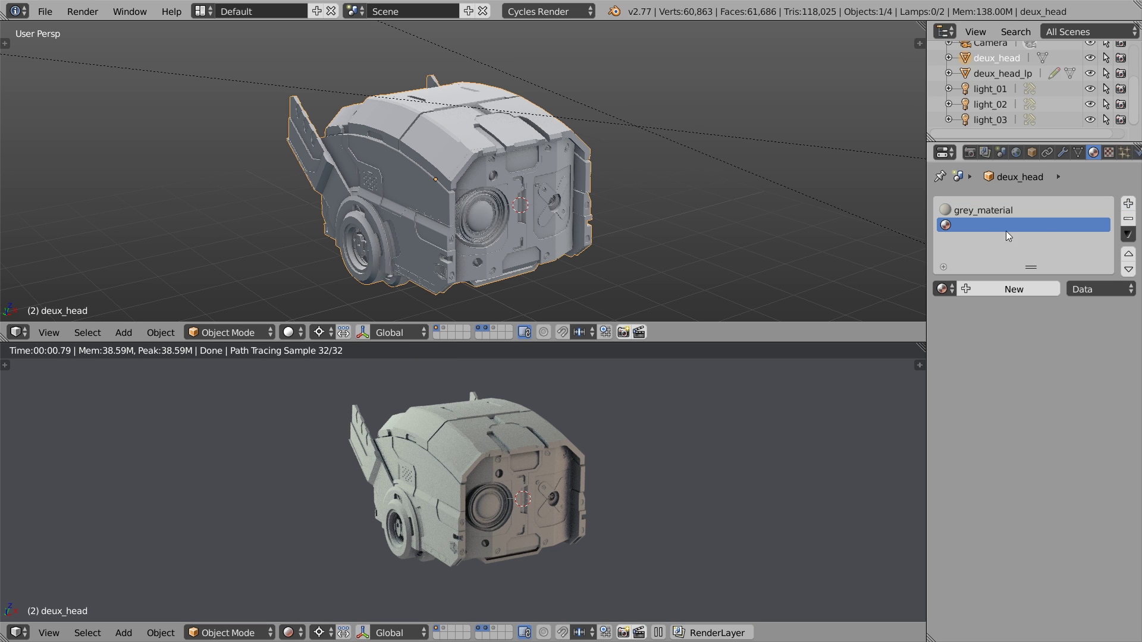
{"action": "left_click", "coordinate": [988, 287]}
Step: Name the new material red_material and set its colour to red
{"action": "double_click", "coordinate": [975, 230]}
{"action": "type", "text": "red_material"}
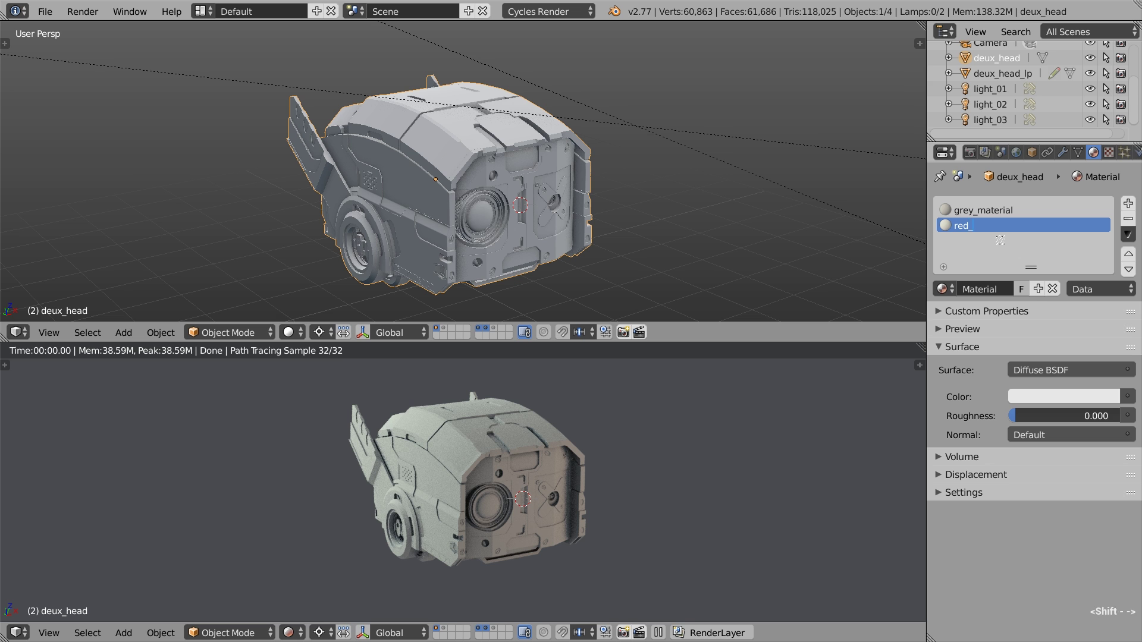
{"action": "key", "text": "Return"}
{"action": "left_click", "coordinate": [1012, 392]}
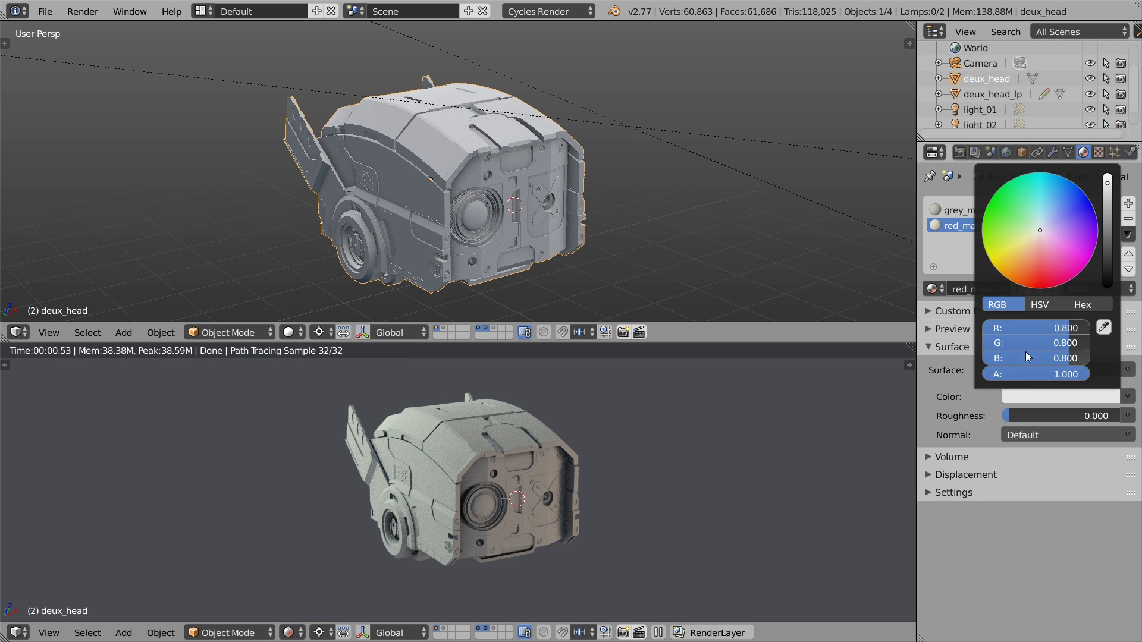
{"action": "left_click", "coordinate": [1041, 263]}
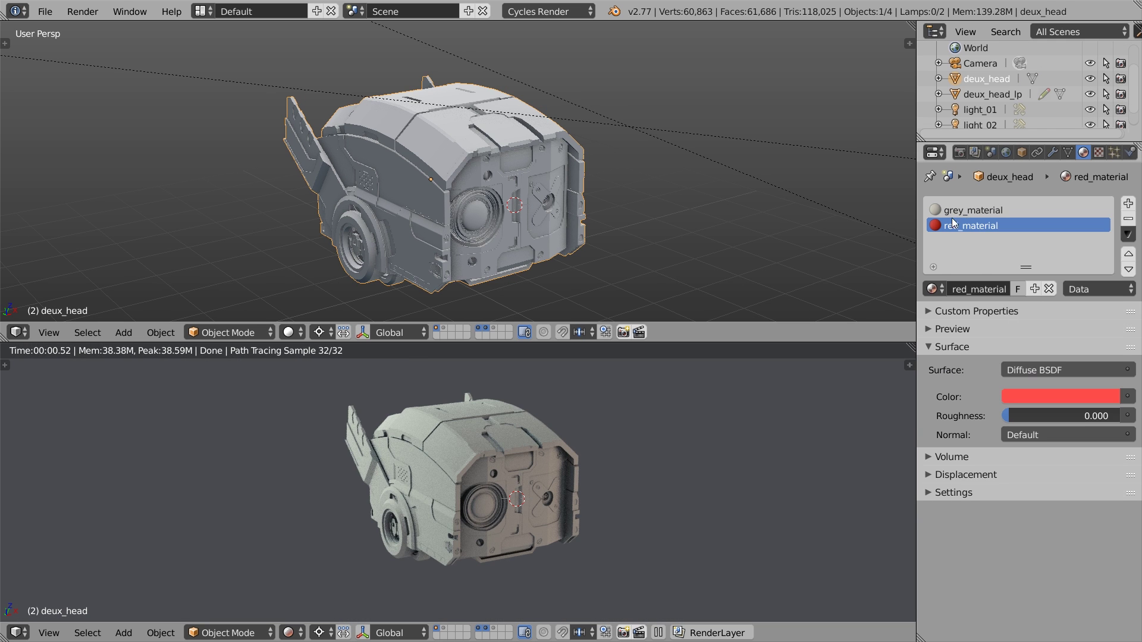
Step: In Edit Mode with face select, assign red_material to the selected top-strip faces
{"action": "key", "text": "Tab"}
{"action": "key", "text": "ctrl+Tab"}
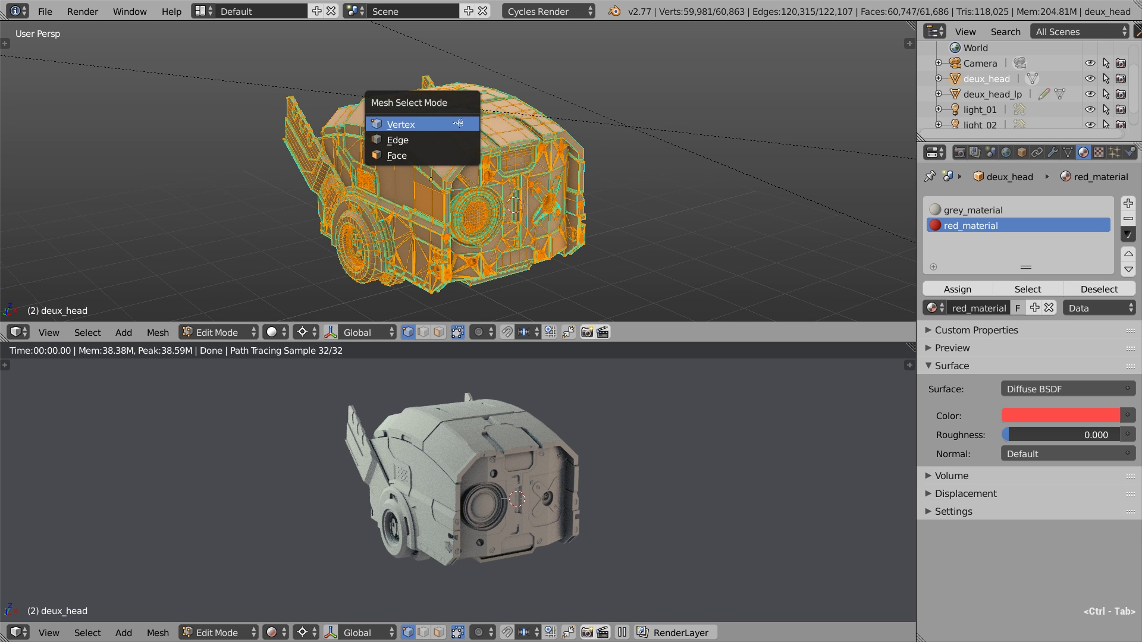
{"action": "left_click", "coordinate": [419, 154]}
{"action": "key", "text": "a"}
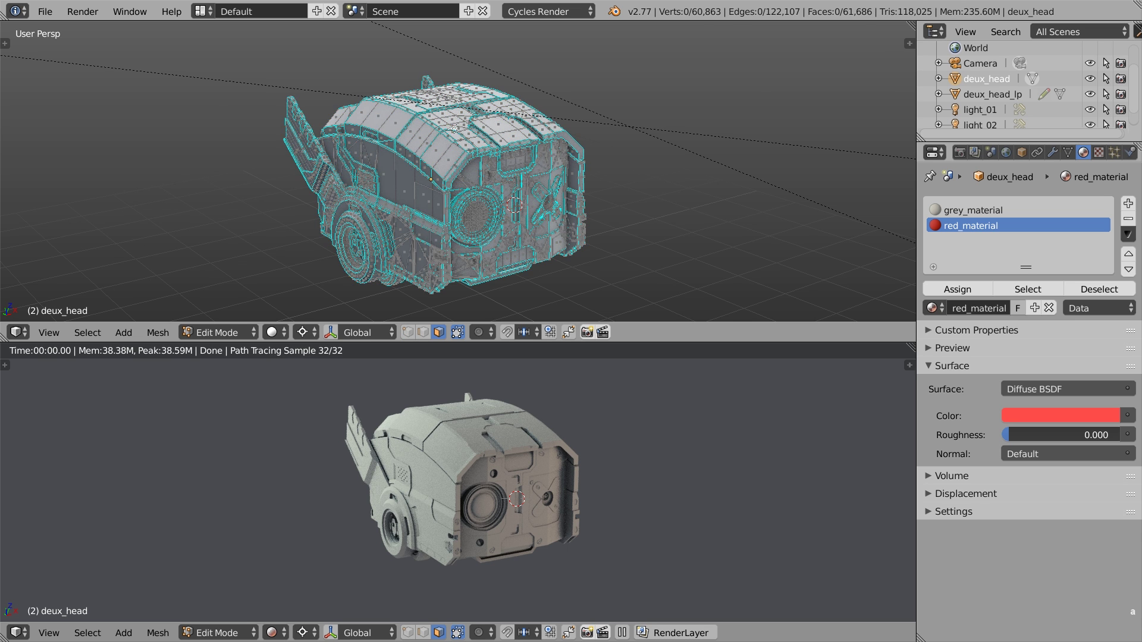
{"action": "scroll", "coordinate": [456, 122], "scroll_direction": "up", "scroll_amount": 5}
{"action": "right_click", "coordinate": [338, 136]}
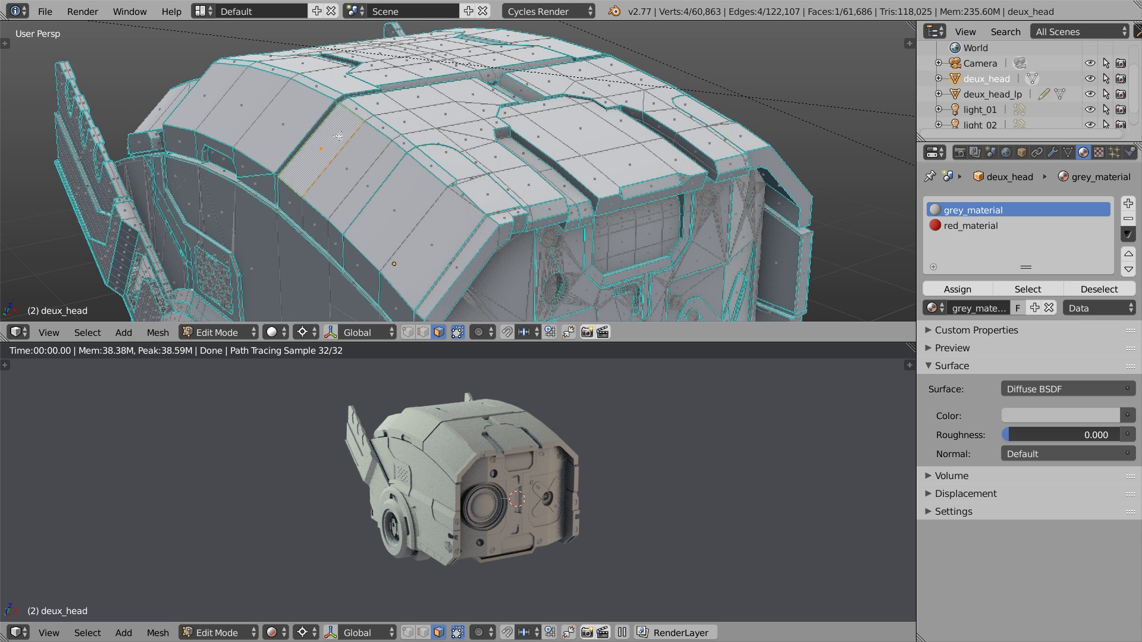
{"action": "right_click", "coordinate": [448, 225], "text": "shift"}
{"action": "right_click", "coordinate": [361, 141], "text": "ctrl"}
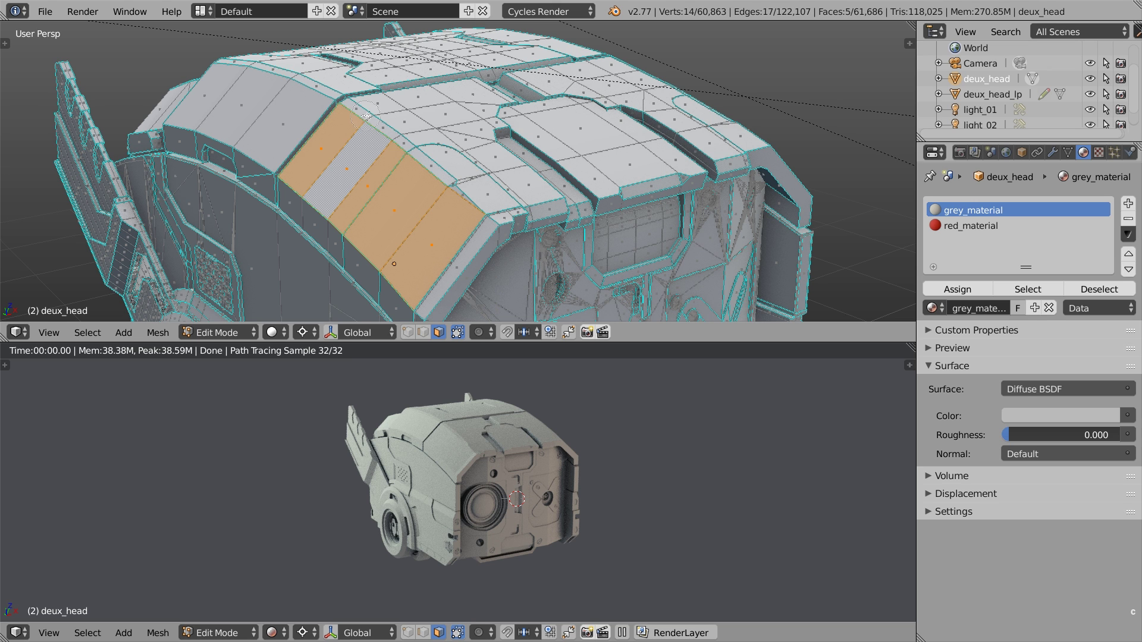
{"action": "left_click_drag", "start_coordinate": [364, 113], "coordinate": [456, 183]}
{"action": "left_click", "coordinate": [959, 227]}
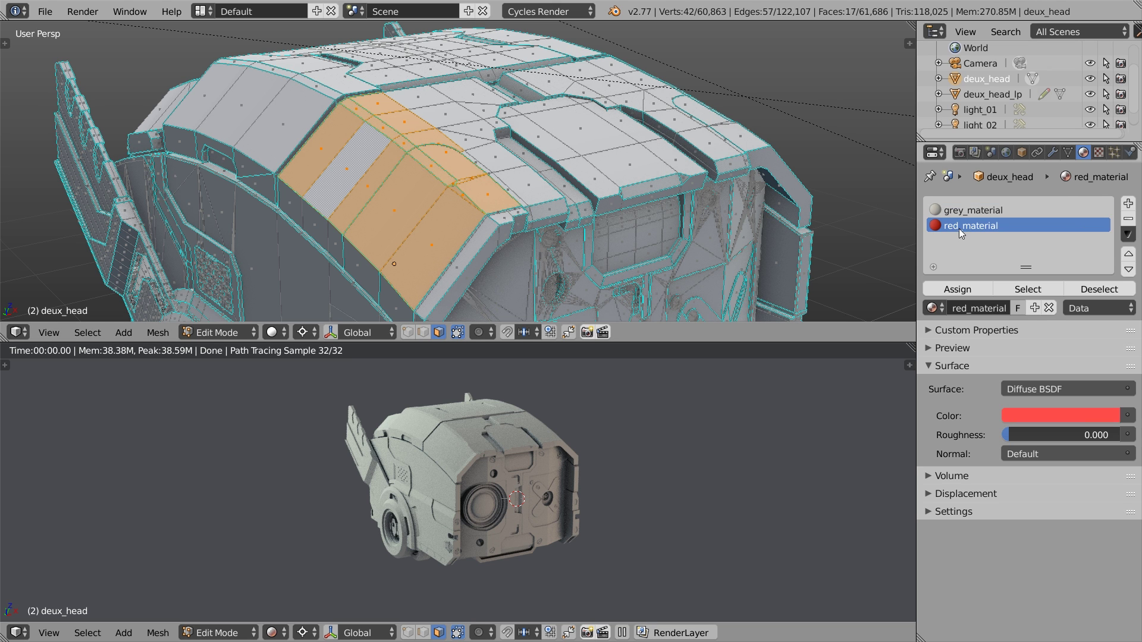
{"action": "left_click", "coordinate": [968, 288]}
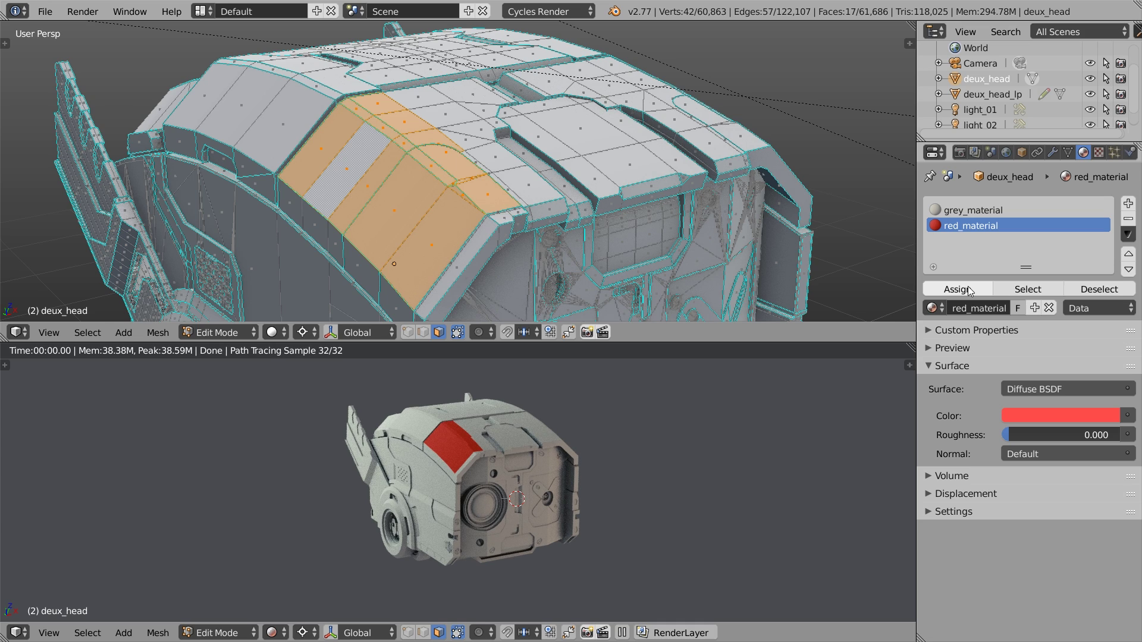
Step: Select the linked top panel faces and assign them red_material
{"action": "middle_click_drag", "start_coordinate": [533, 146], "coordinate": [516, 162]}
{"action": "key", "text": "l"}
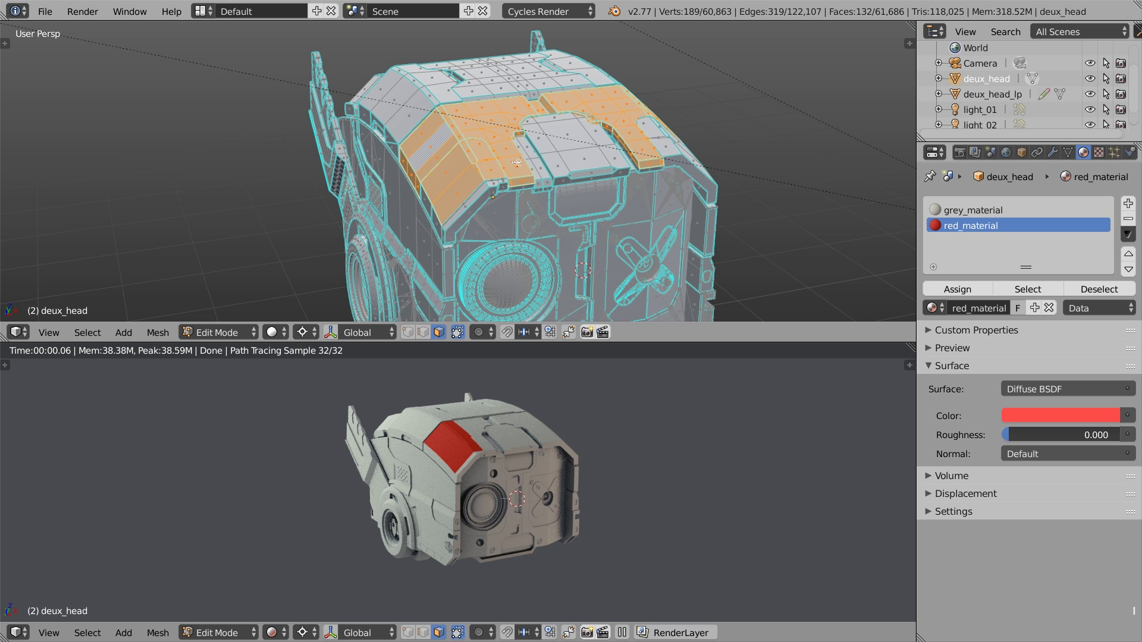
{"action": "left_click", "coordinate": [976, 291]}
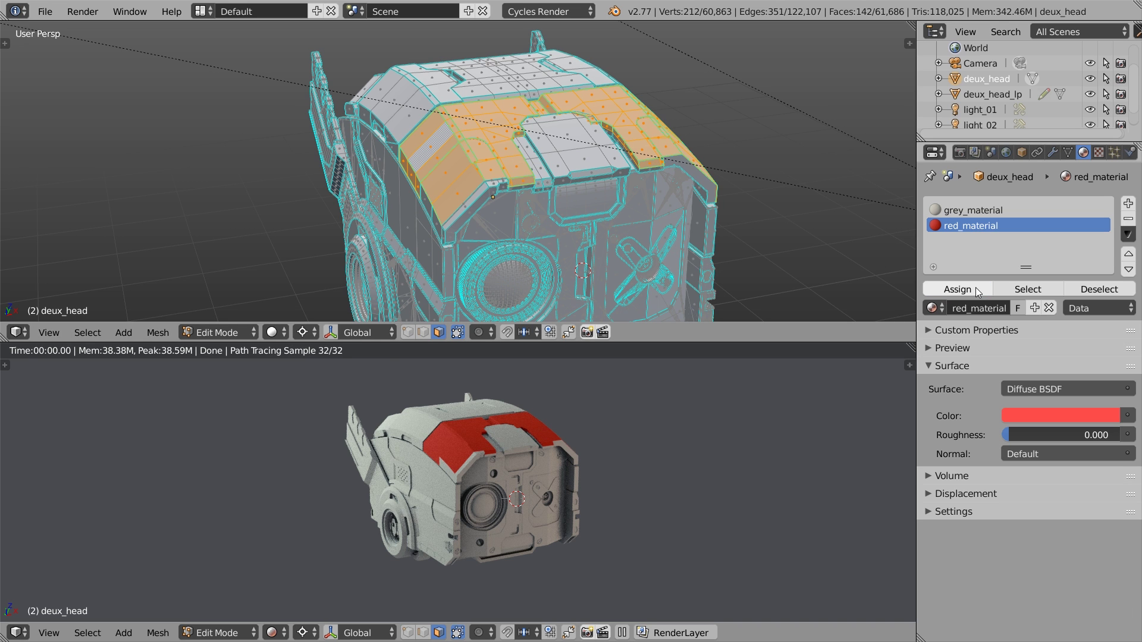
Step: Assign red_material to the wheel rims and side fin, then return to Object Mode
{"action": "middle_click_drag", "start_coordinate": [358, 260], "coordinate": [378, 274]}
{"action": "key", "text": "l"}
{"action": "key", "text": "l"}
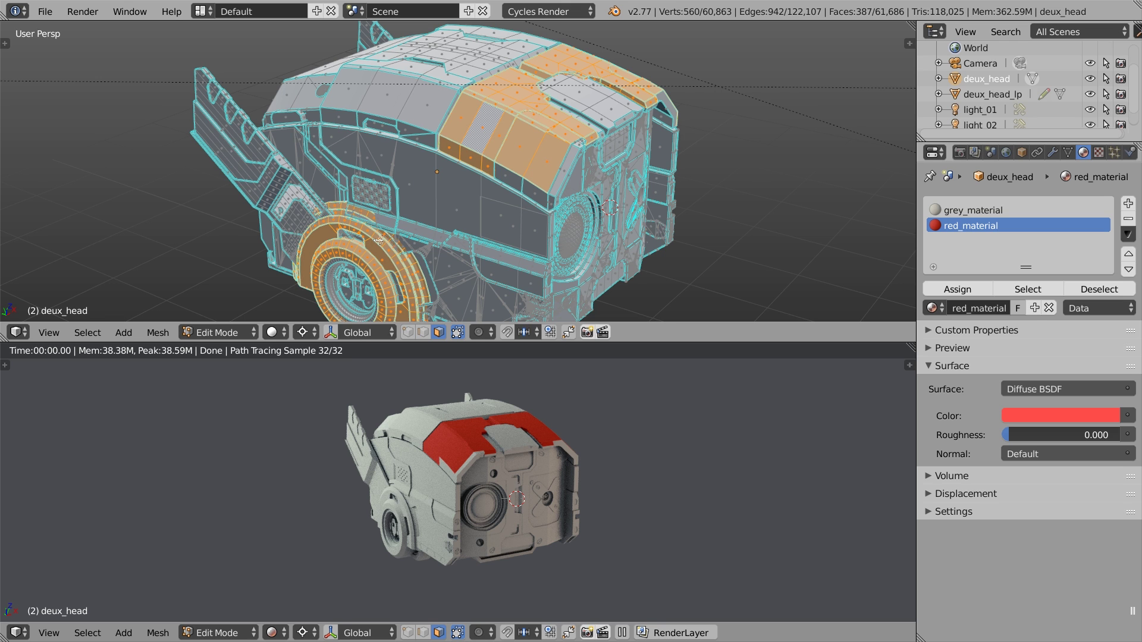
{"action": "key", "text": "l"}
{"action": "key", "text": "l"}
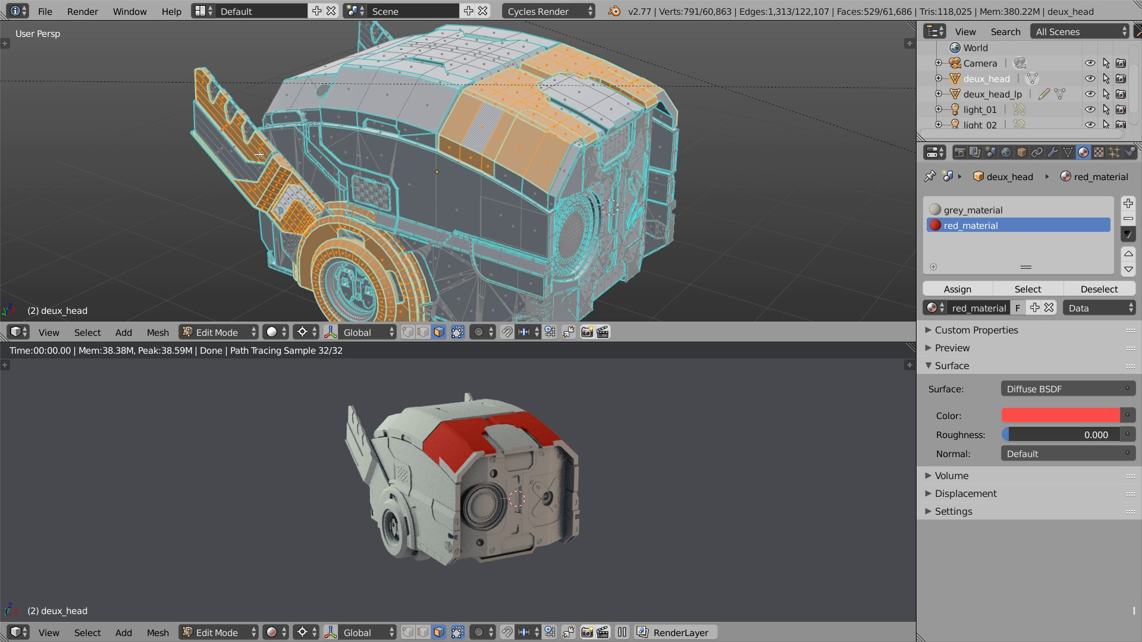
{"action": "key", "text": "l"}
{"action": "left_click", "coordinate": [957, 289]}
{"action": "key", "text": "Tab"}
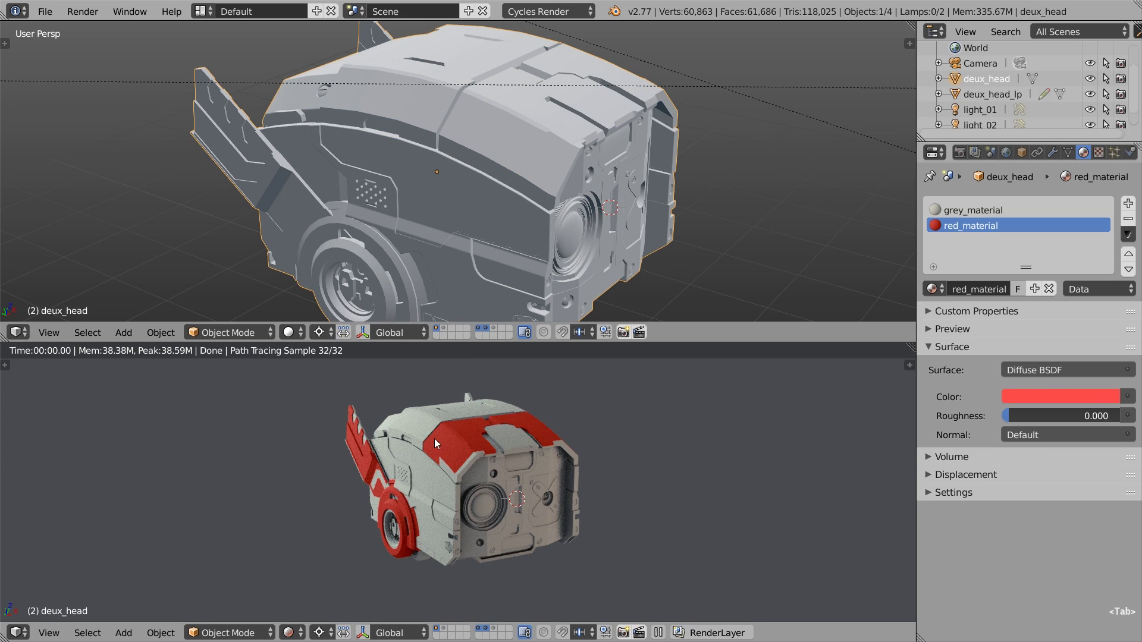
Step: Orbit the all-grey rendered head and cancel the test move of the deux_head.001 face plate
{"action": "middle_click_drag", "start_coordinate": [434, 438], "coordinate": [359, 427]}
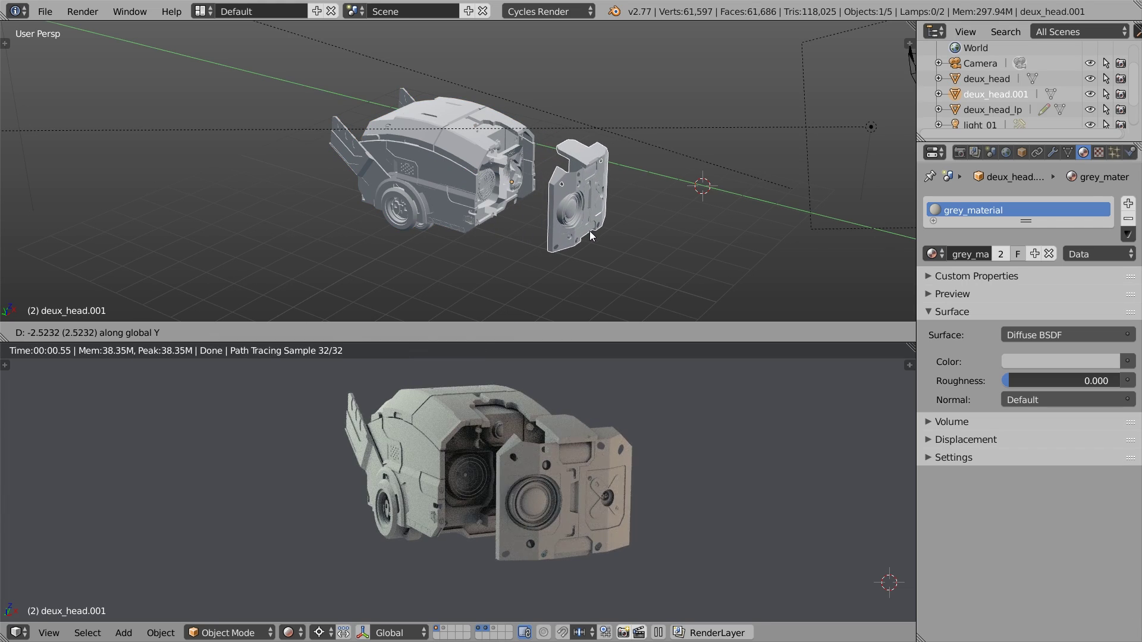
{"action": "right_click", "coordinate": [590, 236]}
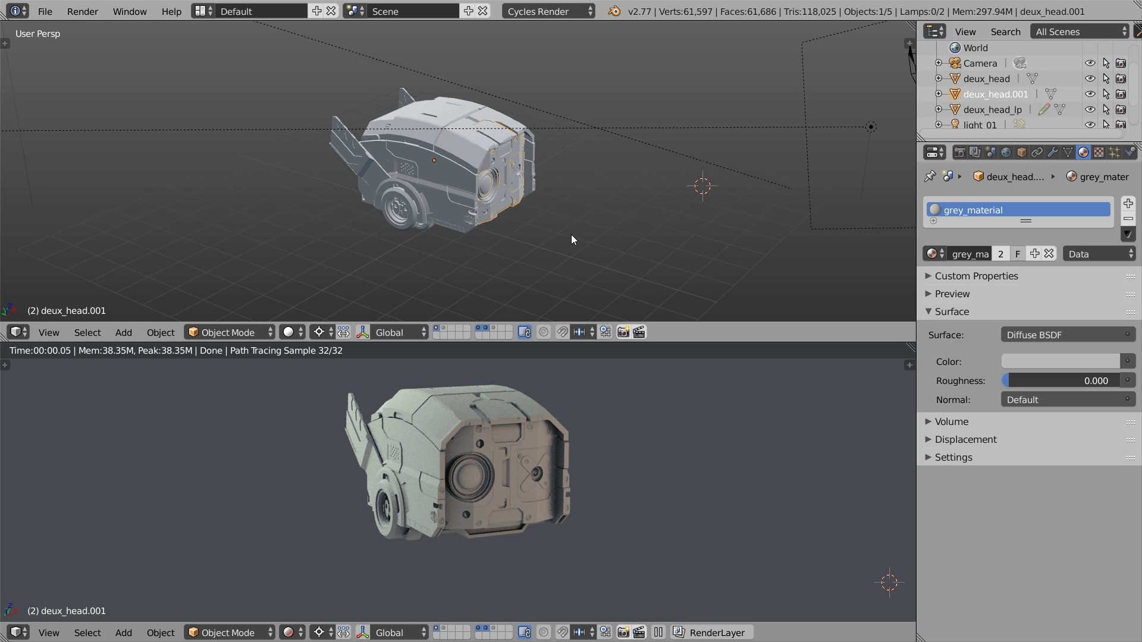
{"action": "left_click", "coordinate": [18, 333]}
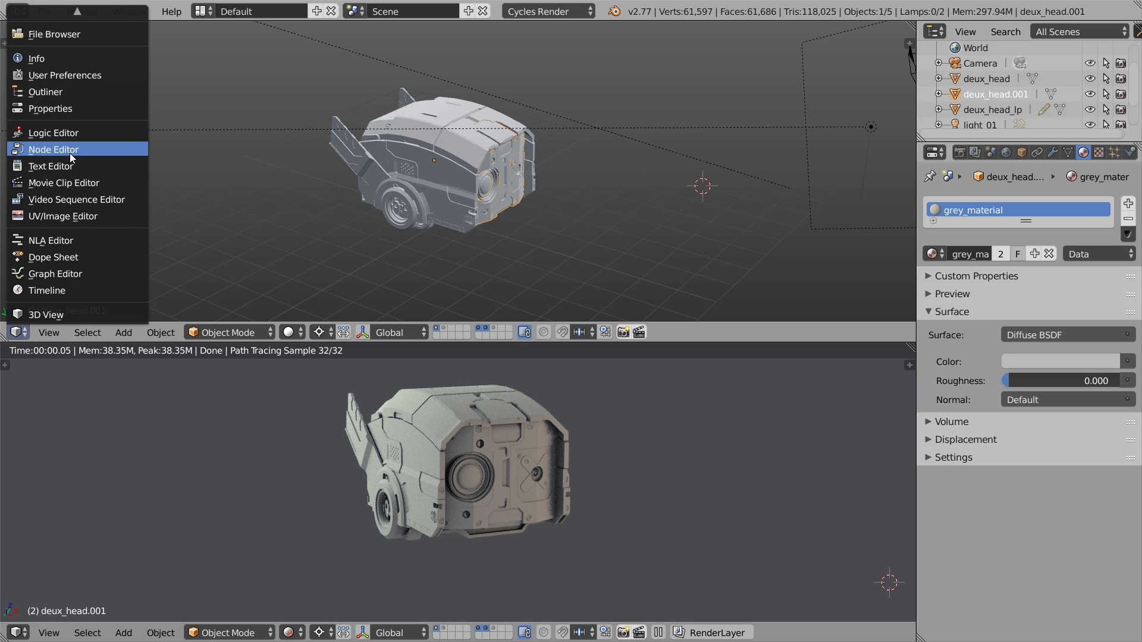
Step: Switch the upper view to the Node Editor and add two RGB colour nodes, one red
{"action": "left_click", "coordinate": [89, 153]}
{"action": "key", "text": "shift+a"}
{"action": "mouse_move", "coordinate": [391, 55]}
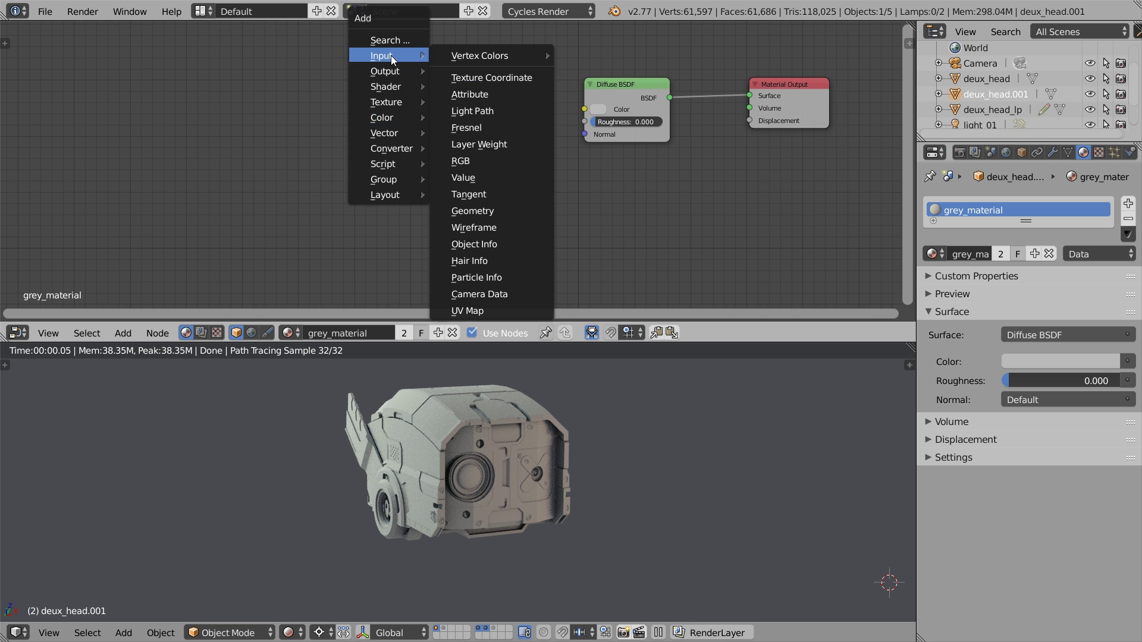
{"action": "left_click", "coordinate": [498, 159]}
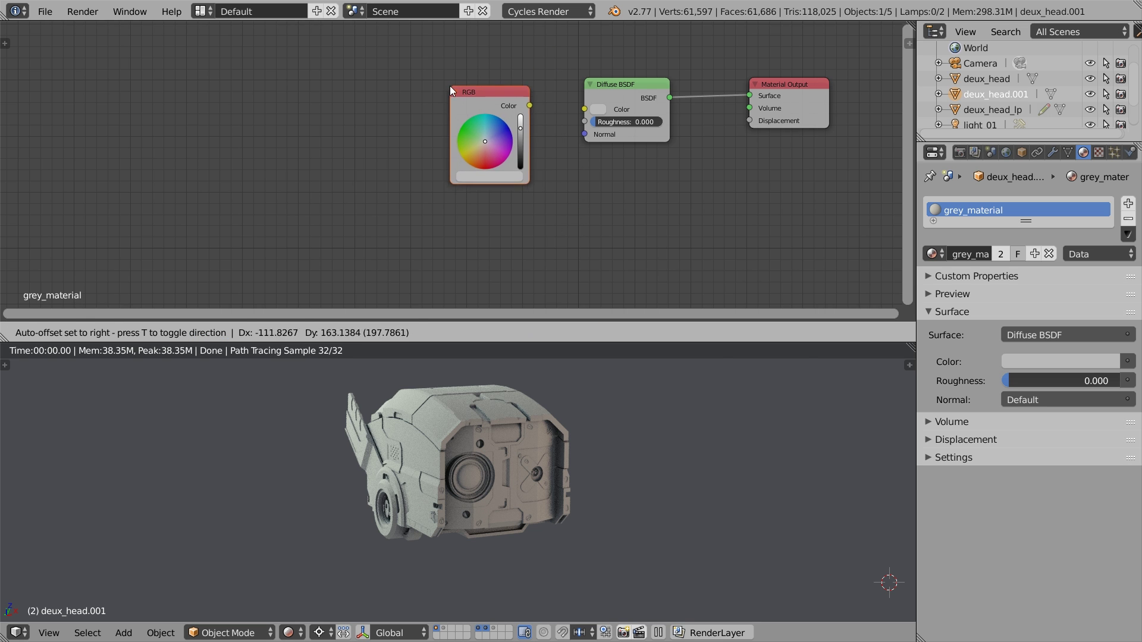
{"action": "left_click", "coordinate": [272, 82]}
{"action": "key", "text": "shift+d"}
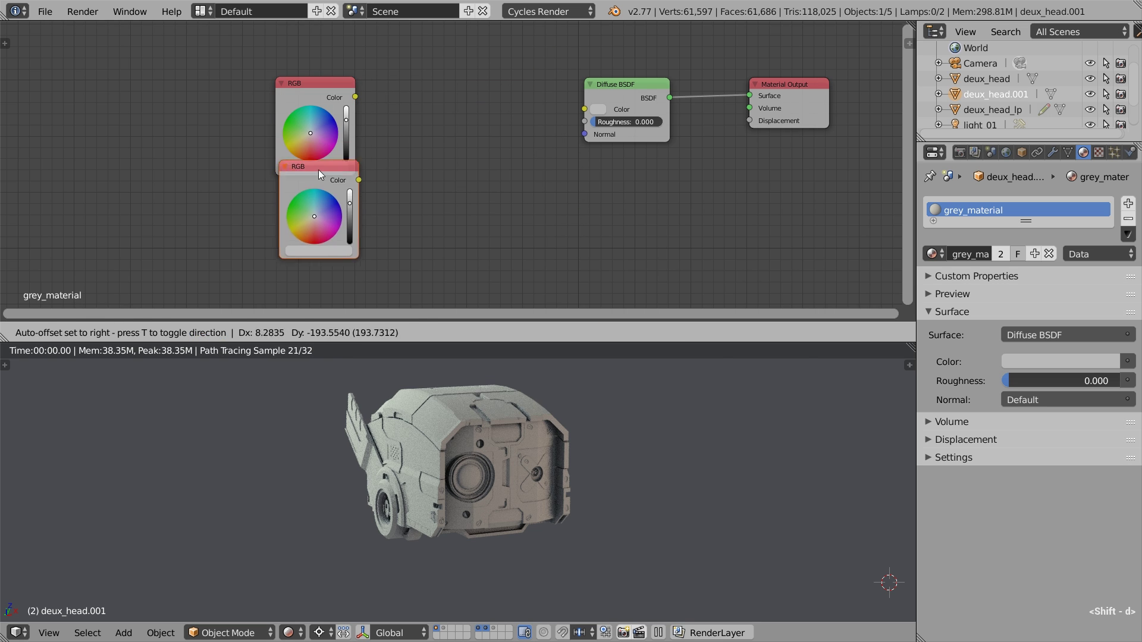
{"action": "left_click", "coordinate": [316, 192]}
{"action": "left_click", "coordinate": [309, 259]}
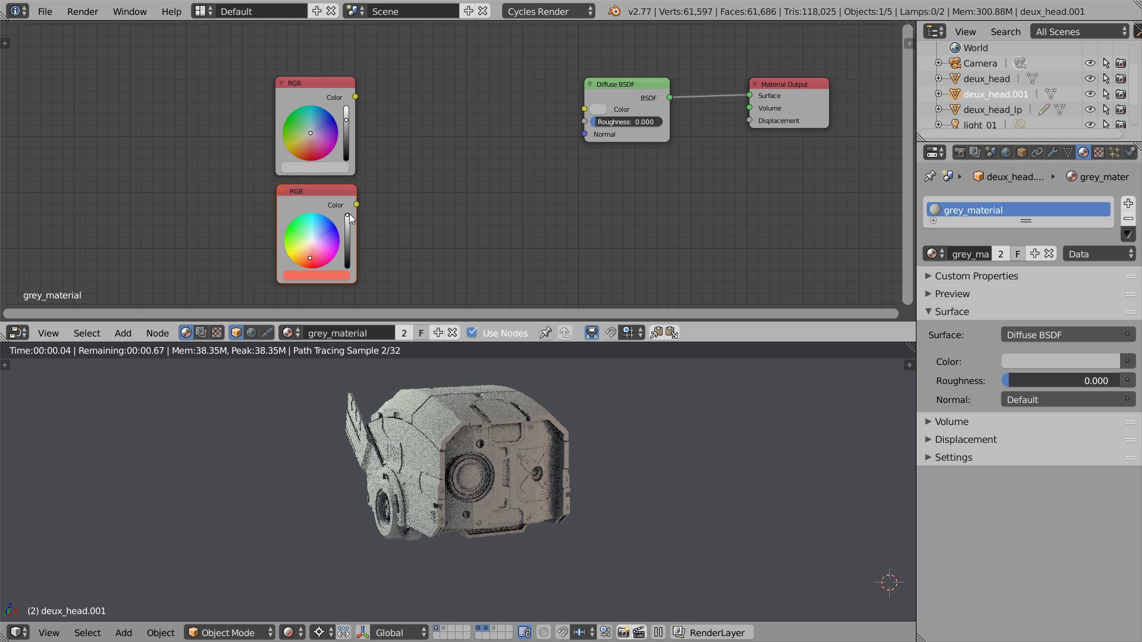
Step: Blend both colours through a Mix node into the Diffuse colour and test its factor
{"action": "key", "text": "shift+a"}
{"action": "mouse_move", "coordinate": [366, 315]}
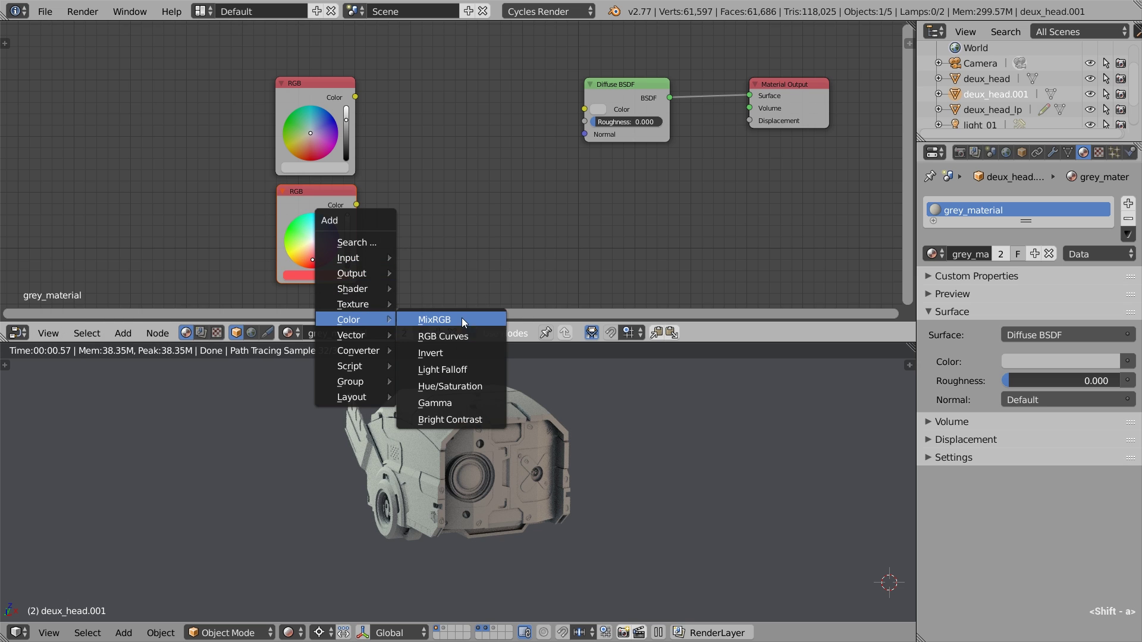
{"action": "left_click", "coordinate": [464, 319]}
{"action": "left_click", "coordinate": [407, 133]}
{"action": "left_click_drag", "start_coordinate": [355, 96], "coordinate": [407, 216]}
{"action": "left_click_drag", "start_coordinate": [427, 138], "coordinate": [584, 109]}
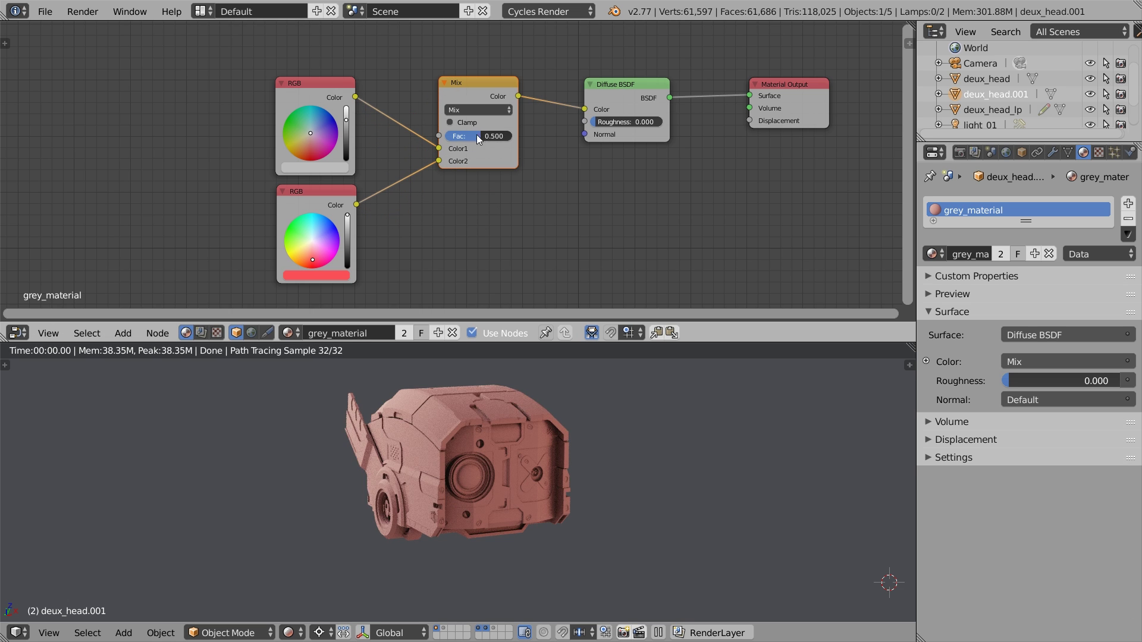
{"action": "left_click_drag", "start_coordinate": [471, 137], "coordinate": [438, 142]}
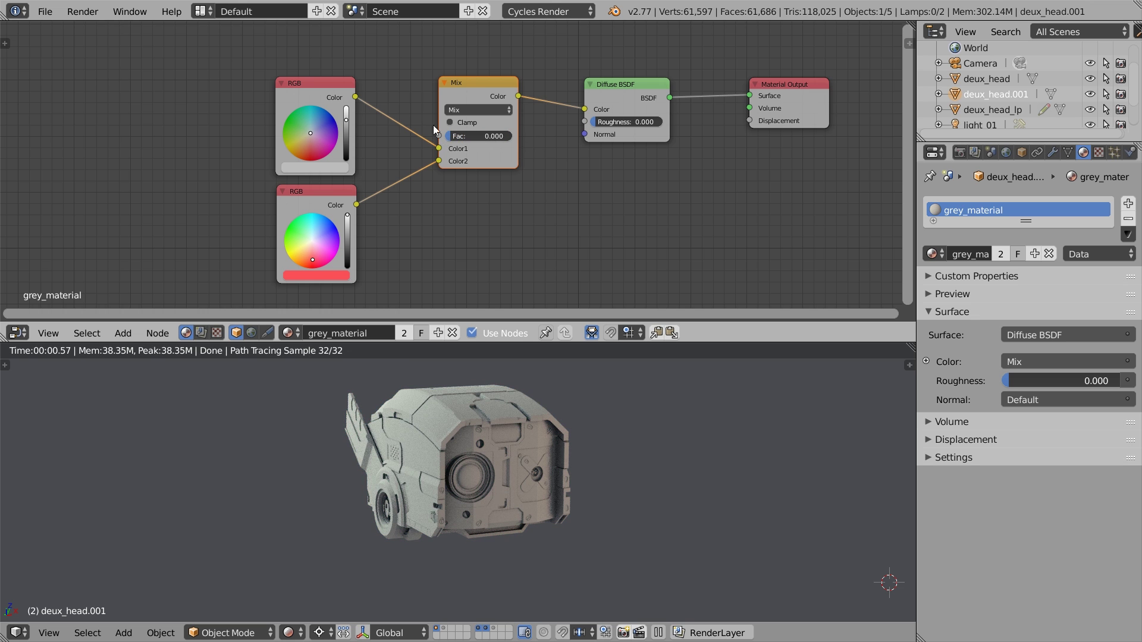
{"action": "middle_click_drag", "start_coordinate": [431, 115], "coordinate": [452, 133]}
Step: Add an Object Info node and link its Object Index to the Mix factor
{"action": "key", "text": "shift+a"}
{"action": "mouse_move", "coordinate": [448, 76]}
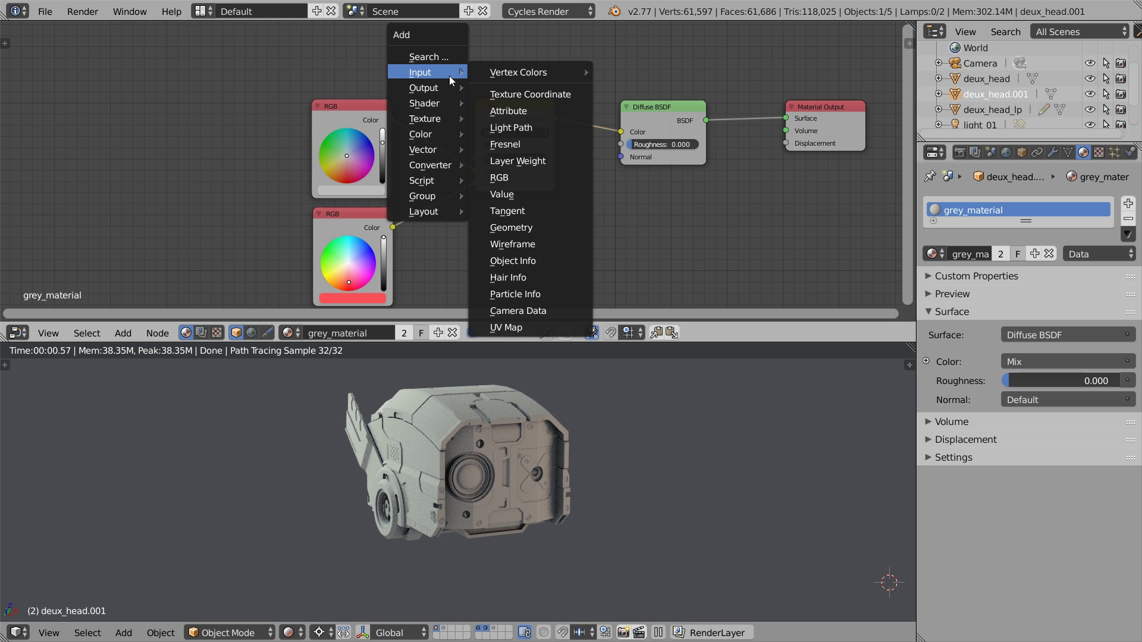
{"action": "left_click", "coordinate": [549, 260]}
{"action": "left_click", "coordinate": [310, 29]}
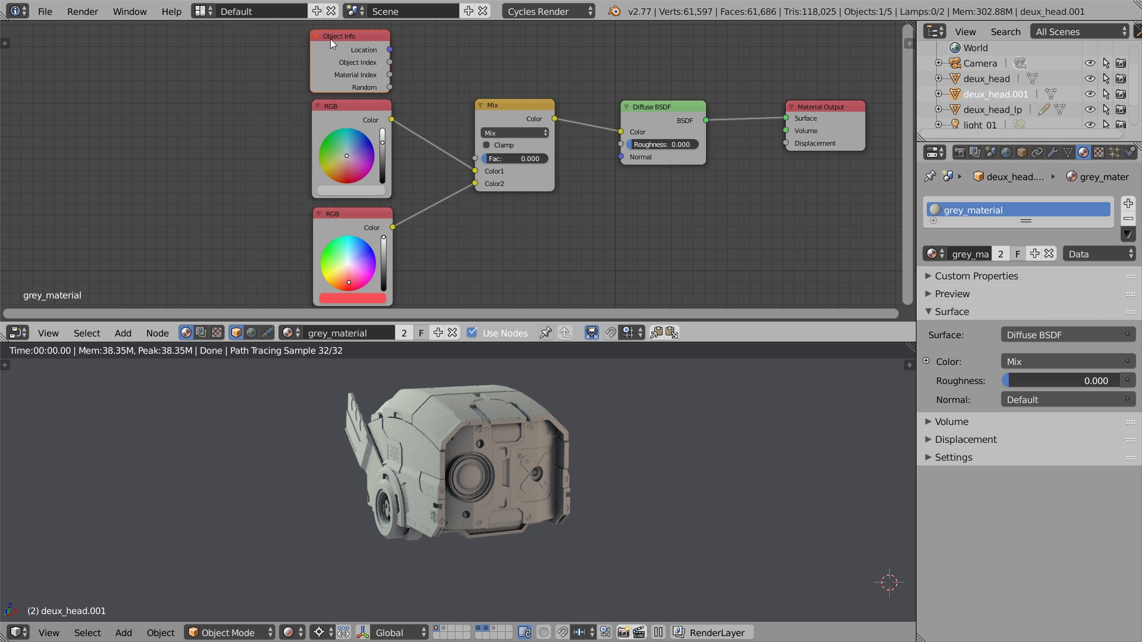
{"action": "left_click_drag", "start_coordinate": [391, 62], "coordinate": [474, 158]}
Step: Inspect the inner head part and set its pass index to 1
{"action": "key", "text": "g"}
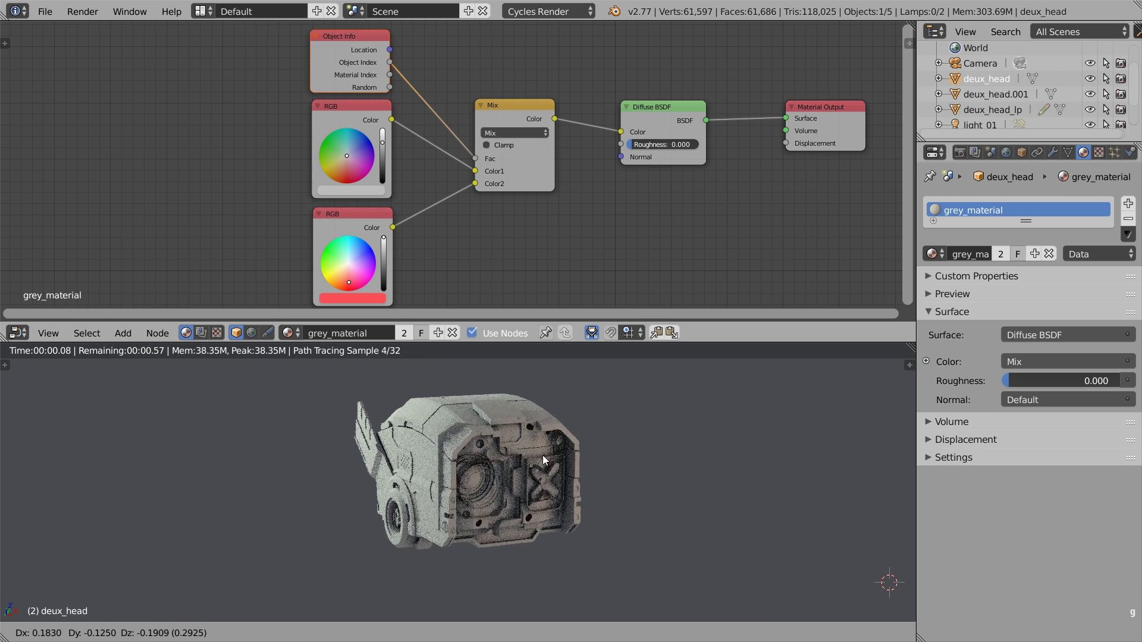
{"action": "right_click", "coordinate": [536, 451]}
{"action": "key", "text": "g"}
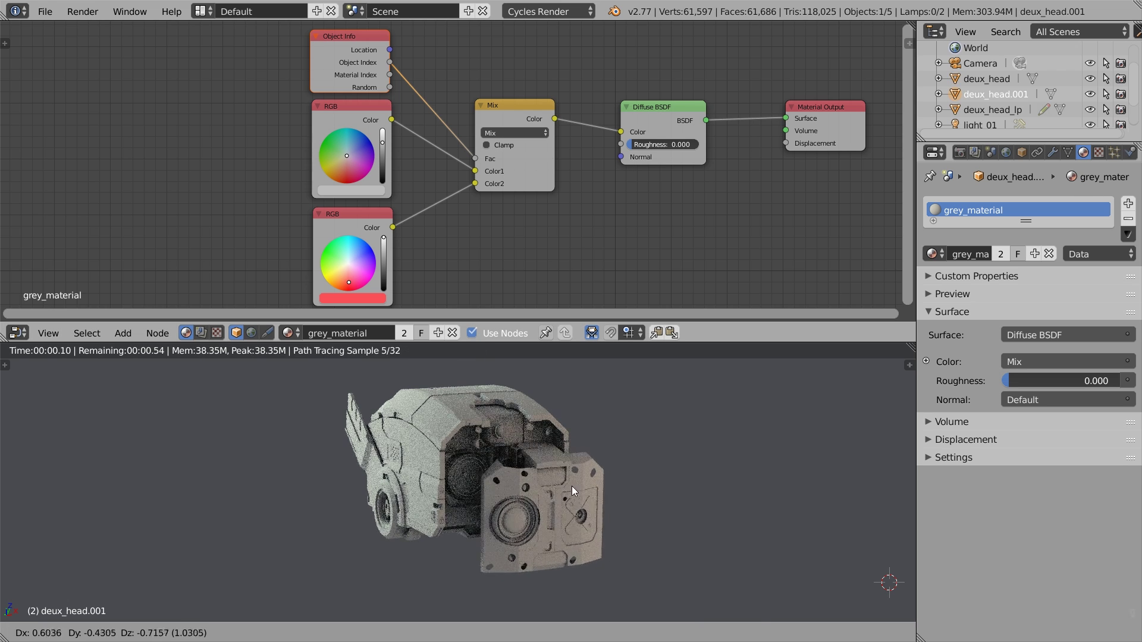
{"action": "right_click", "coordinate": [544, 463]}
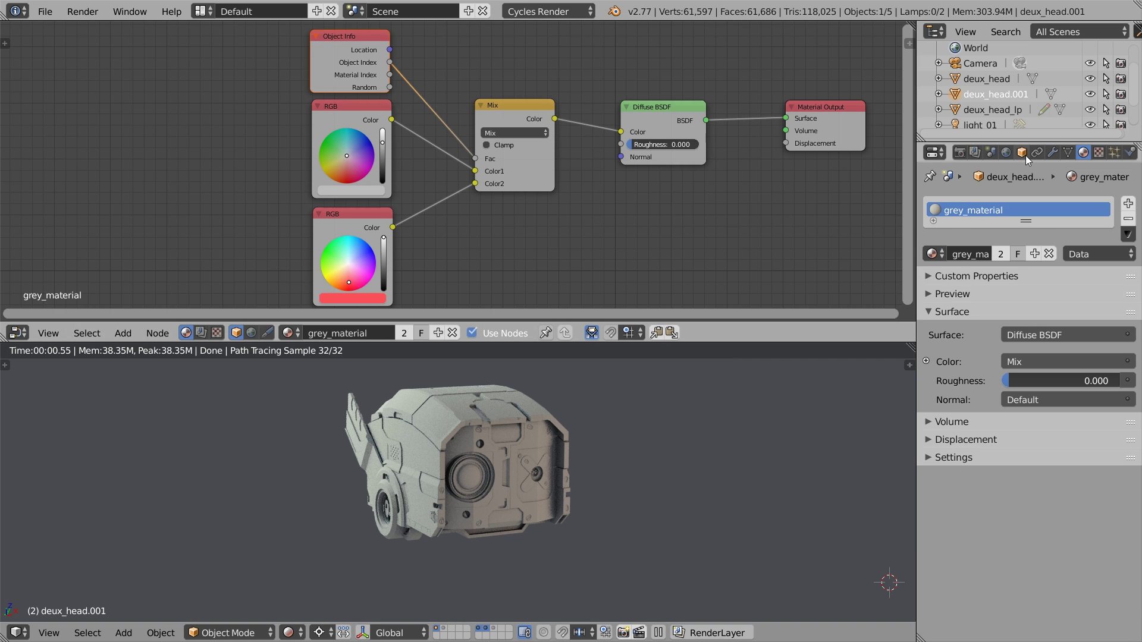
{"action": "left_click", "coordinate": [1022, 152]}
{"action": "left_click", "coordinate": [1014, 350]}
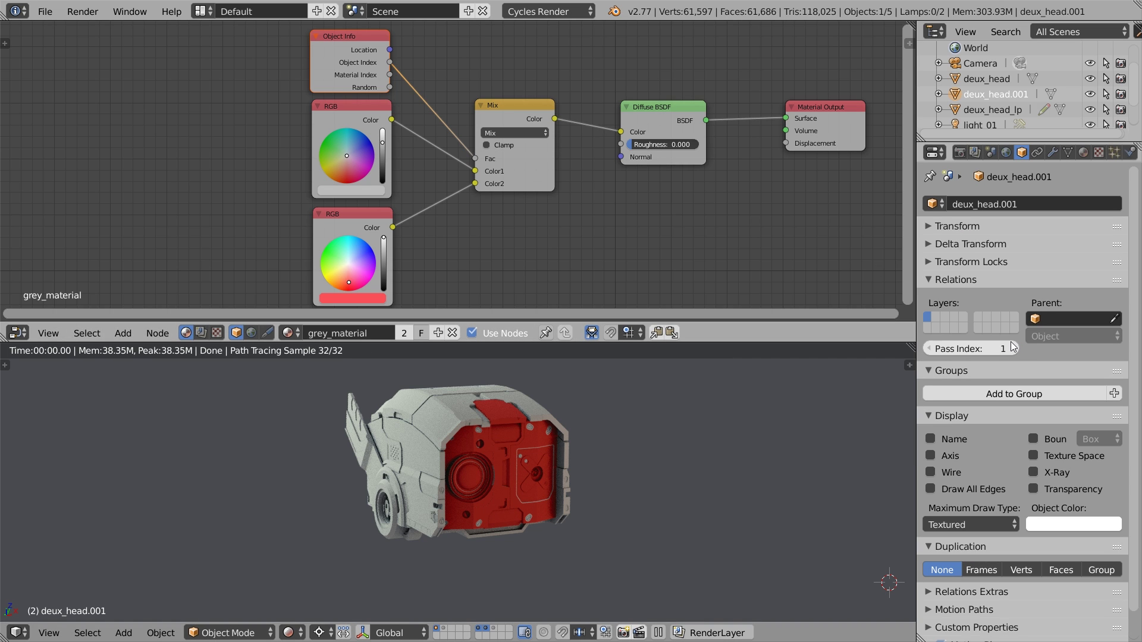
Step: Select the deux_head.001 part and set its pass index to 2
{"action": "key", "text": "a"}
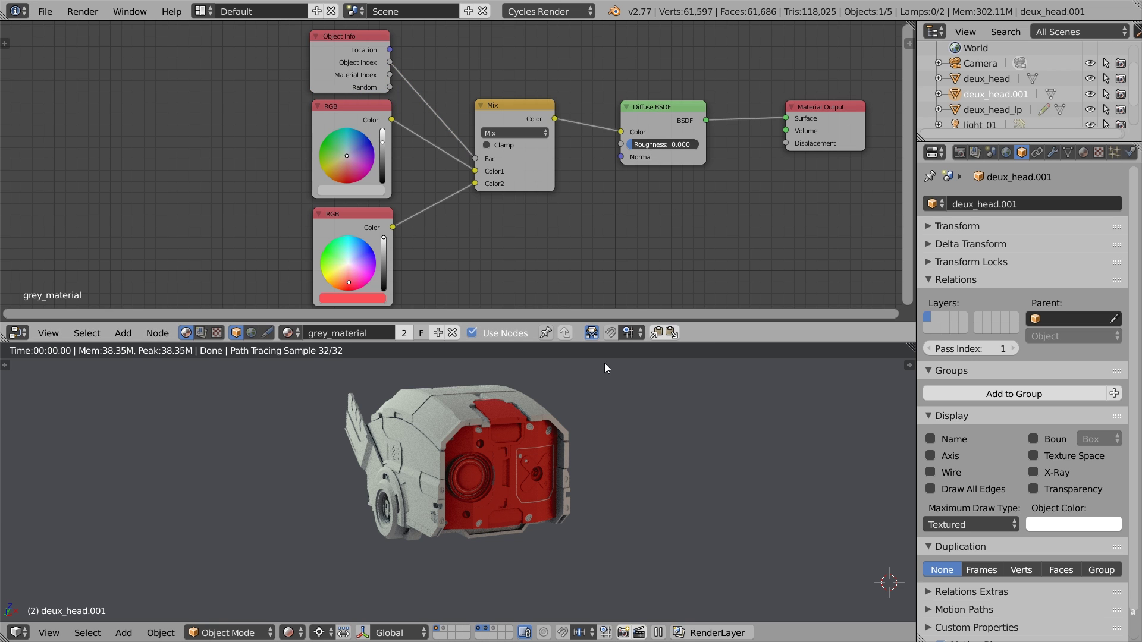
{"action": "right_click", "coordinate": [527, 398]}
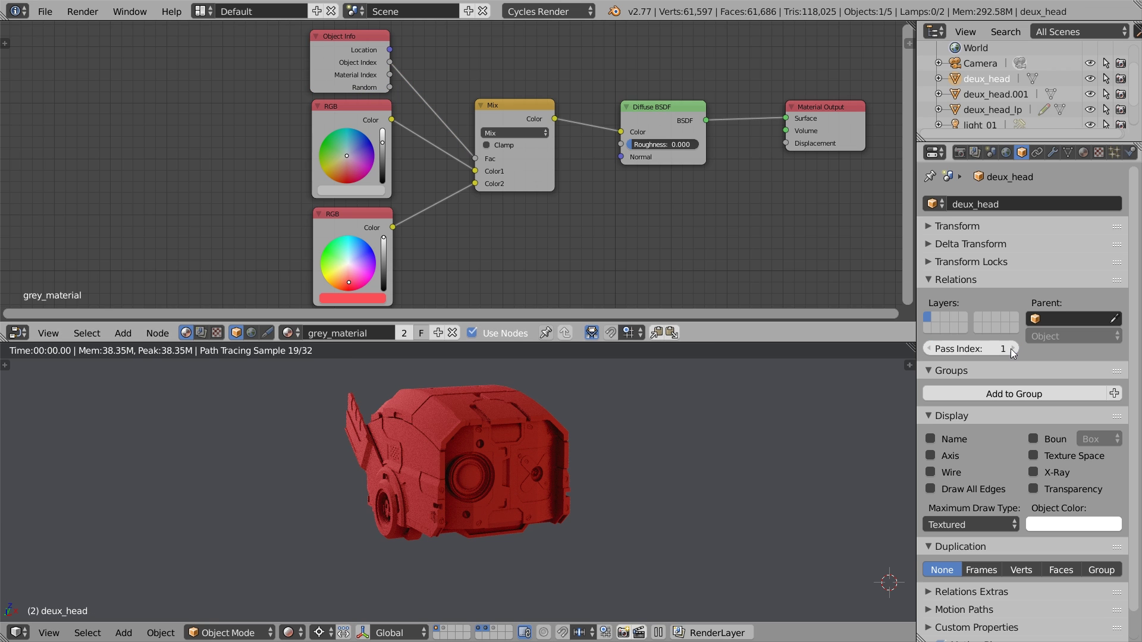
{"action": "right_click", "coordinate": [527, 443]}
{"action": "key", "text": "g"}
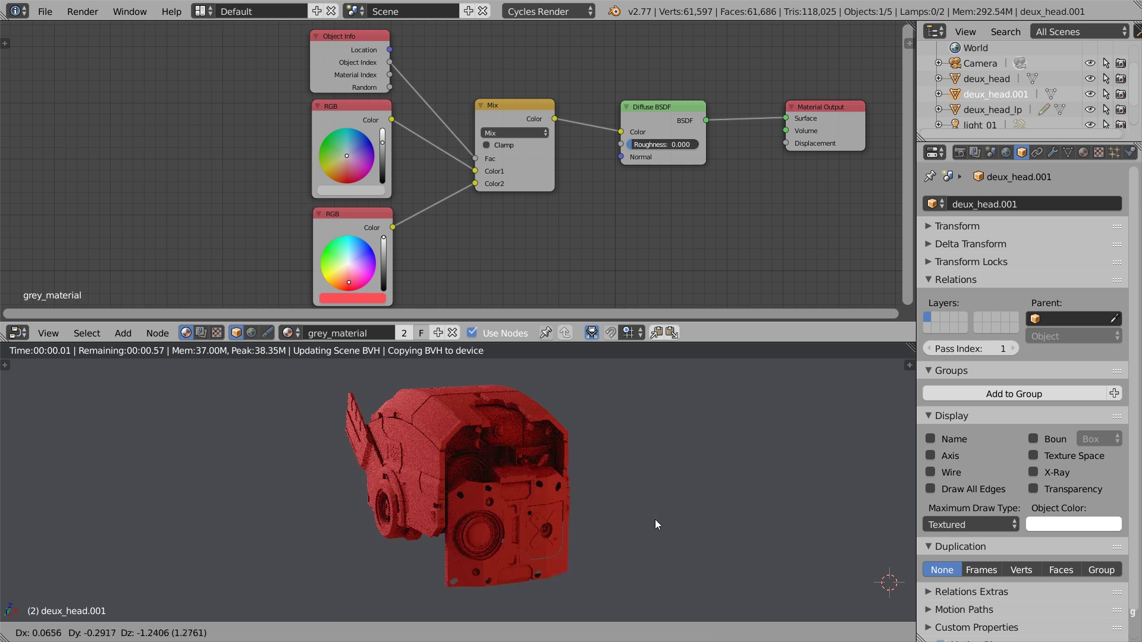
{"action": "right_click", "coordinate": [655, 551]}
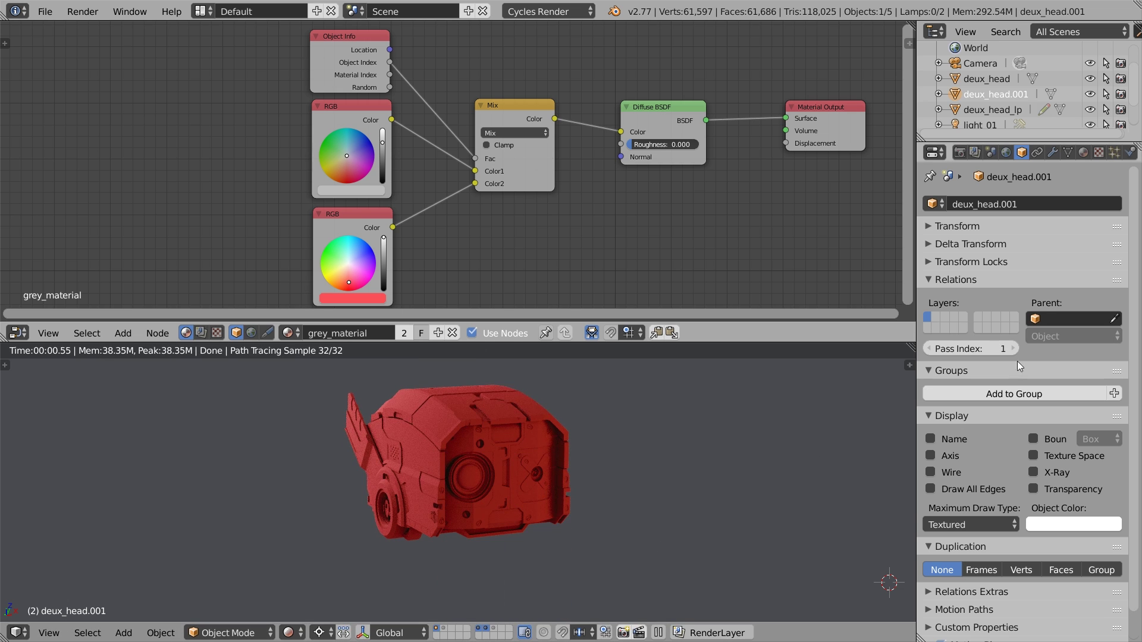
{"action": "left_click", "coordinate": [1012, 348]}
Step: Box-select the Object Info and both colour nodes and move them left
{"action": "key", "text": "b"}
{"action": "left_click_drag", "start_coordinate": [287, 54], "coordinate": [430, 281]}
{"action": "key", "text": "g"}
{"action": "left_click", "coordinate": [356, 157]}
{"action": "key", "text": "shift+a"}
Step: Insert a Math node between Object Index and Fac as Greater Than 1
{"action": "mouse_move", "coordinate": [354, 251]}
{"action": "left_click", "coordinate": [424, 253]}
{"action": "left_click", "coordinate": [330, 69]}
{"action": "left_click", "coordinate": [337, 85]}
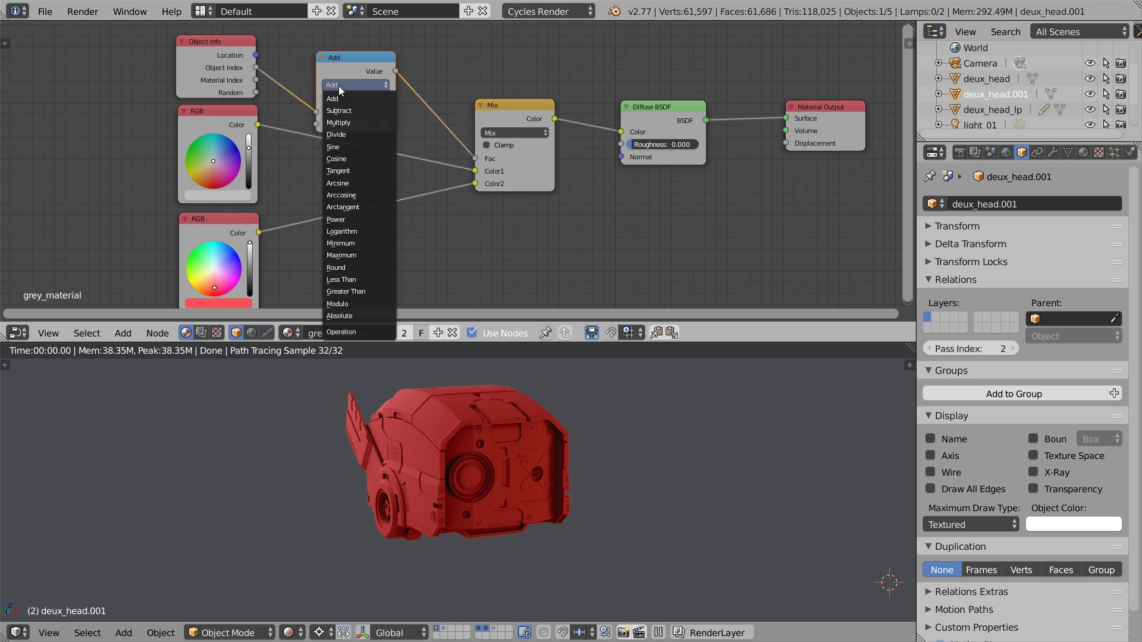
{"action": "left_click", "coordinate": [384, 295]}
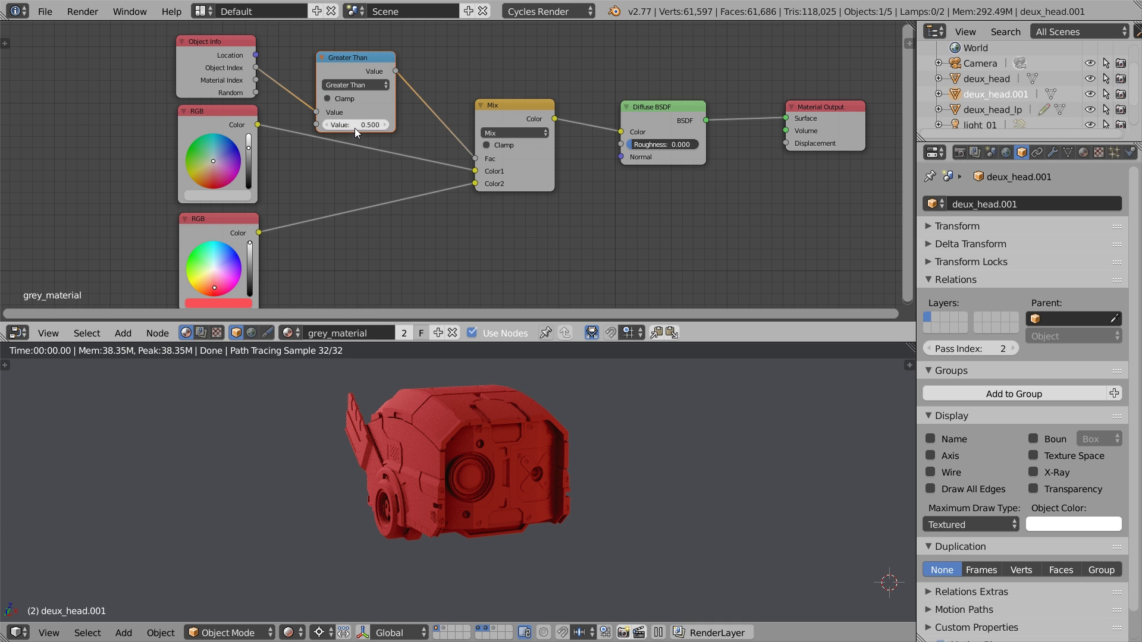
{"action": "type", "text": "1"}
{"action": "key", "text": "Return"}
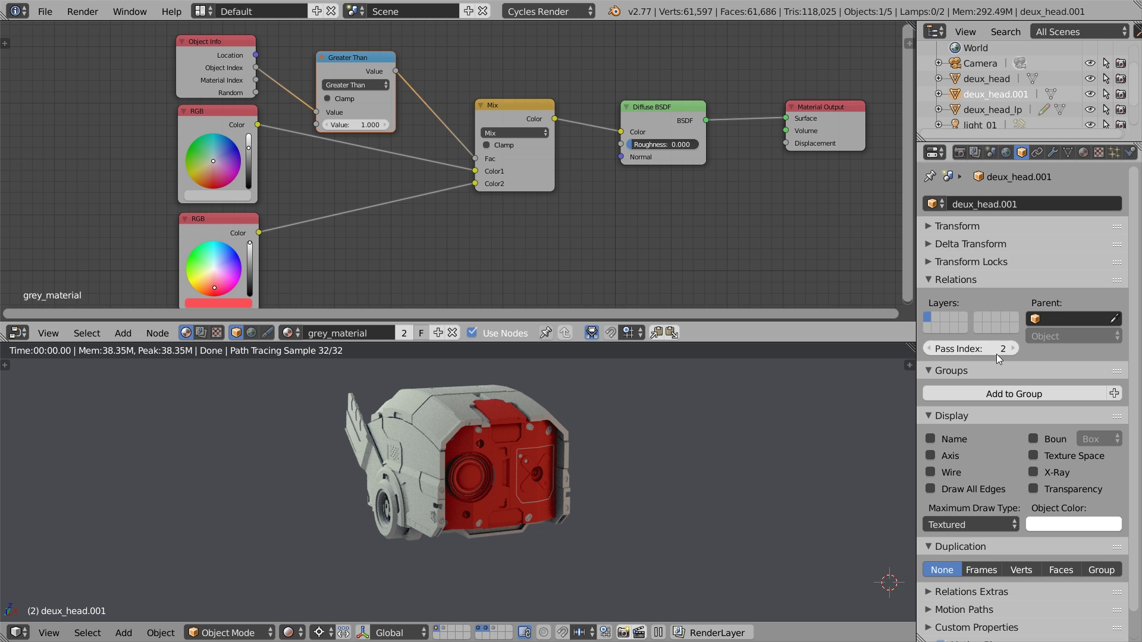
Step: Change the Math node to Less Than with threshold 2, then select deux_head
{"action": "left_click", "coordinate": [366, 85]}
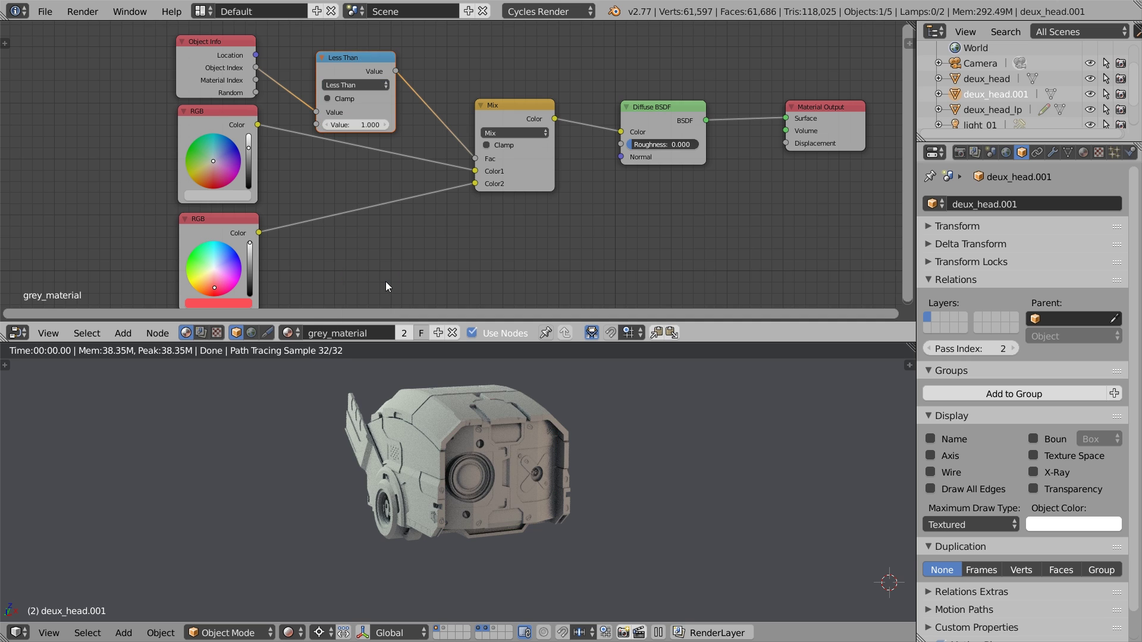
{"action": "left_click", "coordinate": [353, 126]}
{"action": "type", "text": "2"}
{"action": "key", "text": "Return"}
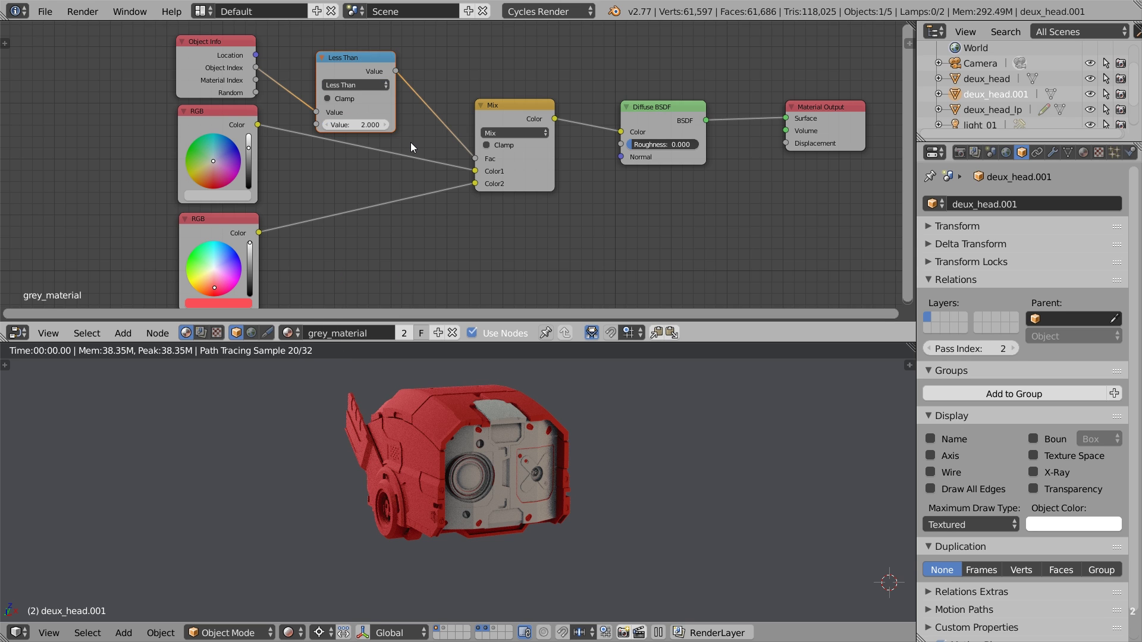
{"action": "right_click", "coordinate": [455, 426]}
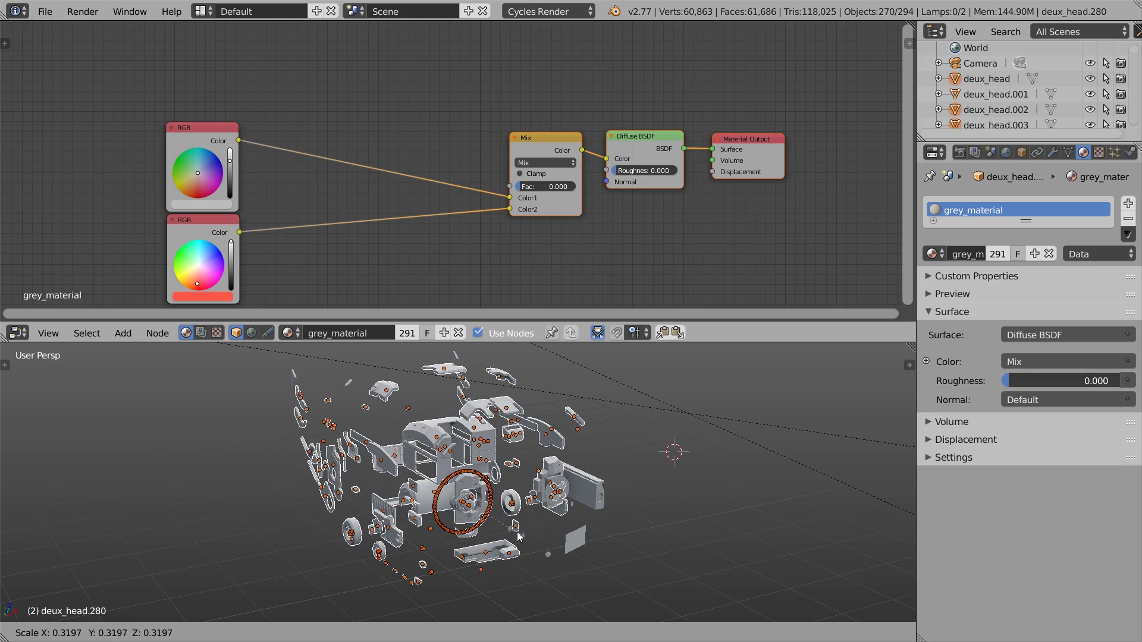
Step: Preview the split head in Rendered view, testing and cancelling rotate and scale on the parts
{"action": "right_click", "coordinate": [696, 436]}
{"action": "key", "text": "shift+z"}
{"action": "key", "text": "r"}
{"action": "key", "text": "r"}
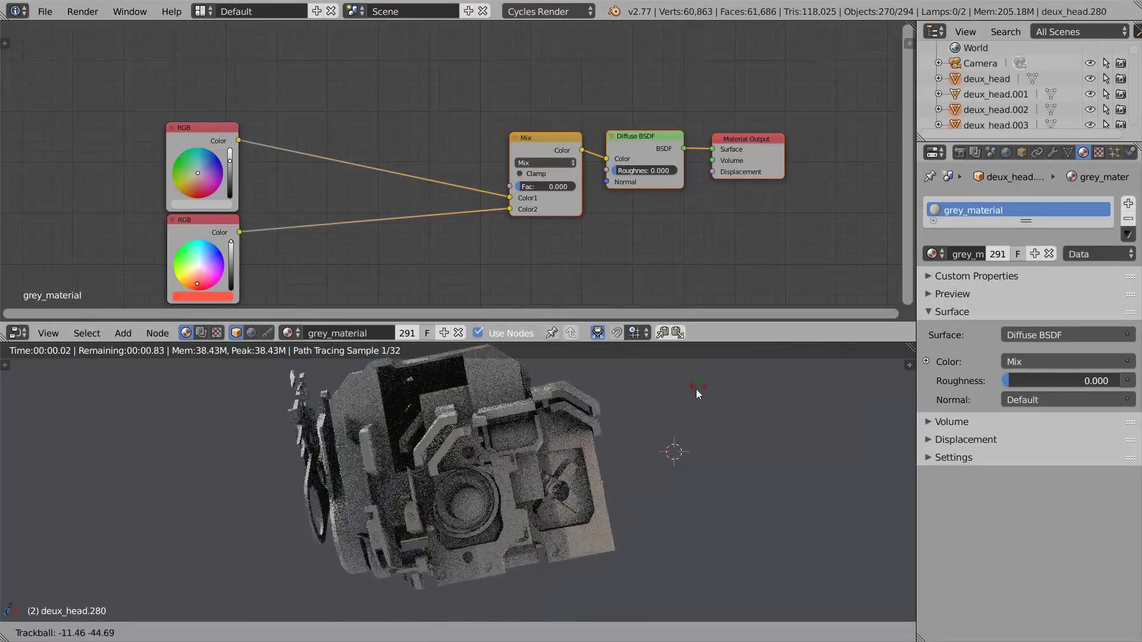
{"action": "right_click", "coordinate": [692, 394]}
{"action": "key", "text": "s"}
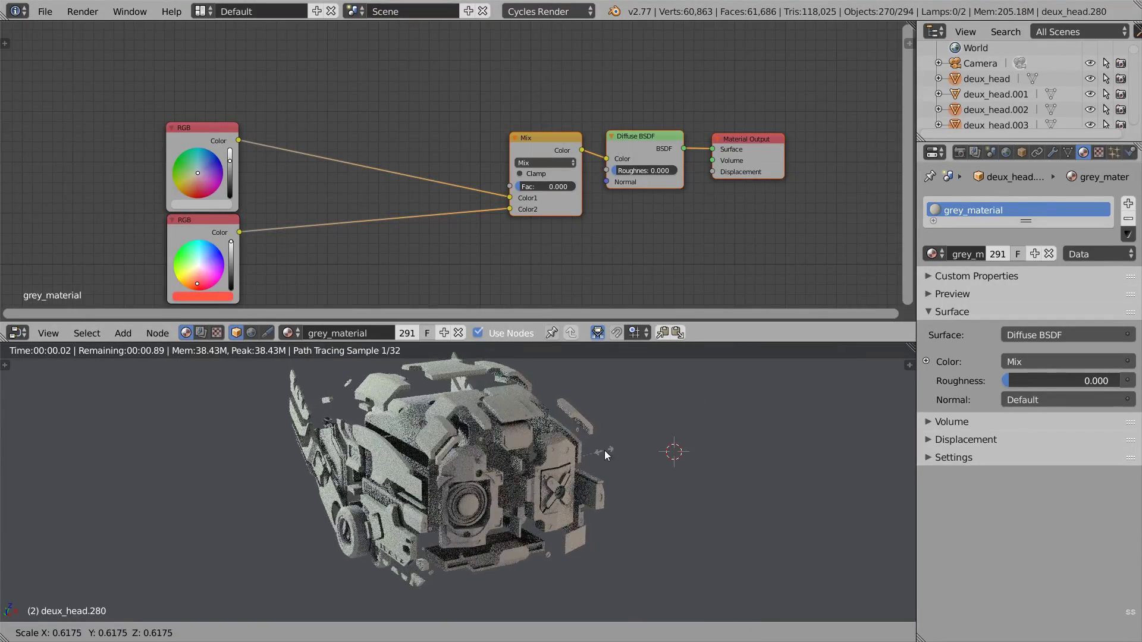
{"action": "right_click", "coordinate": [644, 364]}
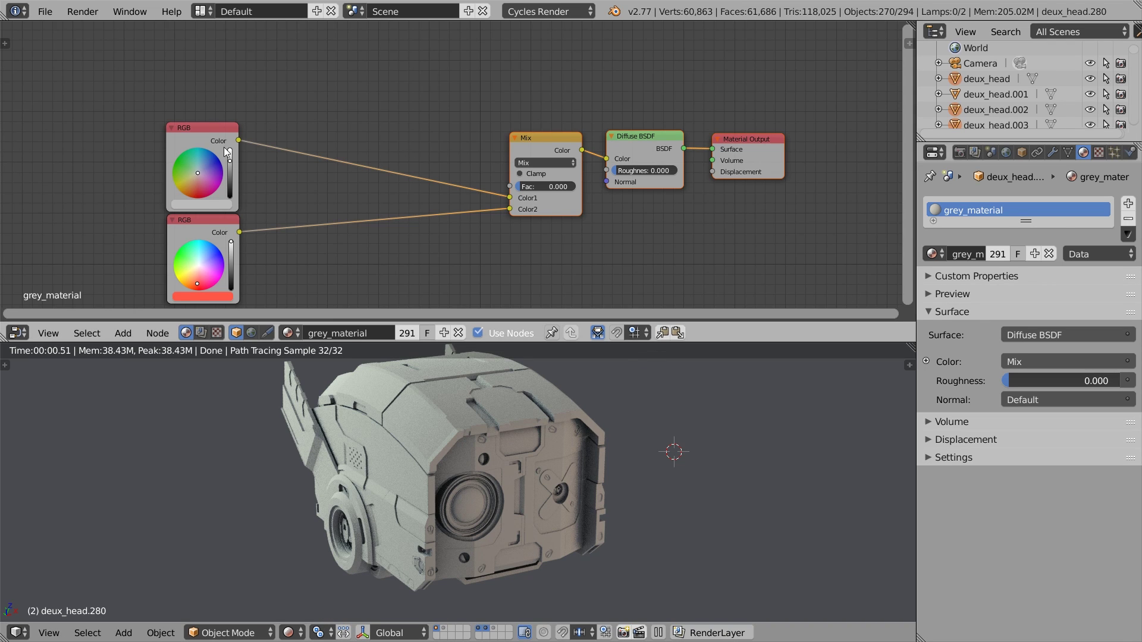
Step: Add an Object Info node and drive the Mix factor with its Random output
{"action": "key", "text": "shift+a"}
{"action": "mouse_move", "coordinate": [184, 57]}
{"action": "left_click", "coordinate": [281, 244]}
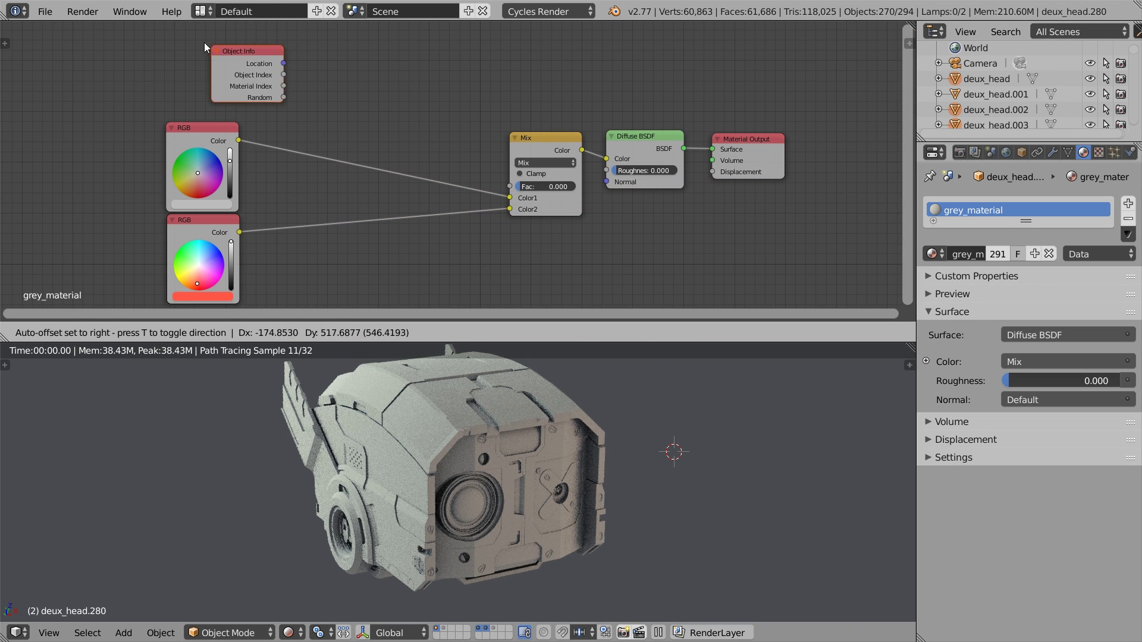
{"action": "left_click", "coordinate": [224, 76]}
{"action": "left_click_drag", "start_coordinate": [237, 105], "coordinate": [509, 189]}
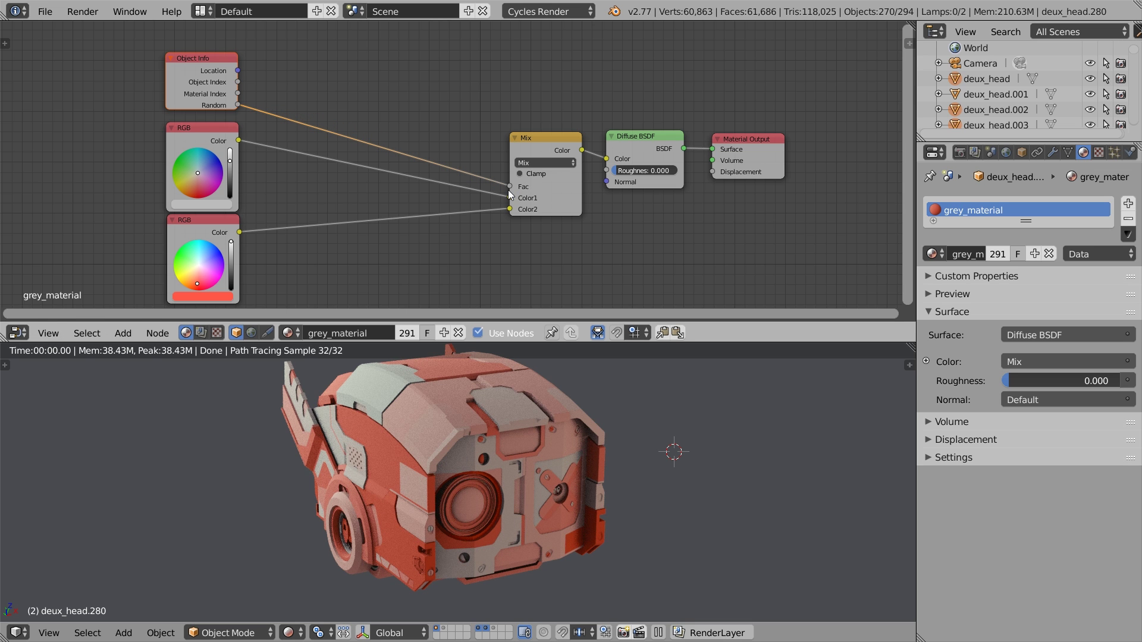
{"action": "middle_click_drag", "start_coordinate": [458, 428], "coordinate": [532, 404]}
Step: Insert a ColorRamp node between Random and the Mix factor
{"action": "key", "text": "shift+a"}
{"action": "mouse_move", "coordinate": [383, 185]}
{"action": "left_click", "coordinate": [462, 201]}
{"action": "left_click", "coordinate": [311, 48]}
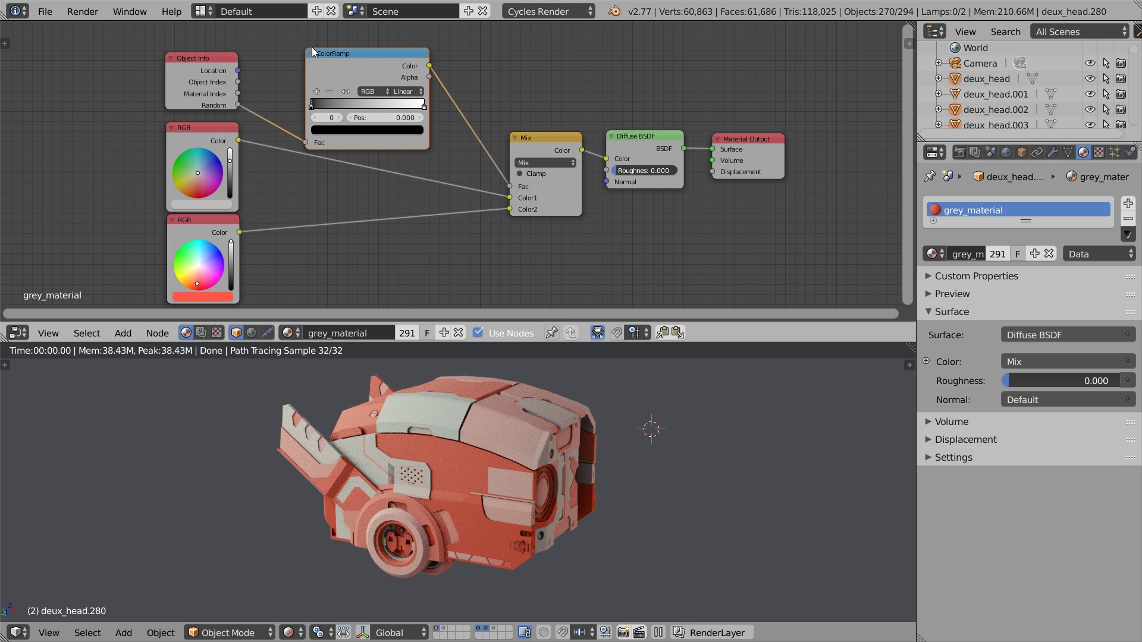
Step: Preview the ColorRamp output on the head and shift its stops for more contrast
{"action": "left_click", "coordinate": [343, 57], "text": "ctrl+shift"}
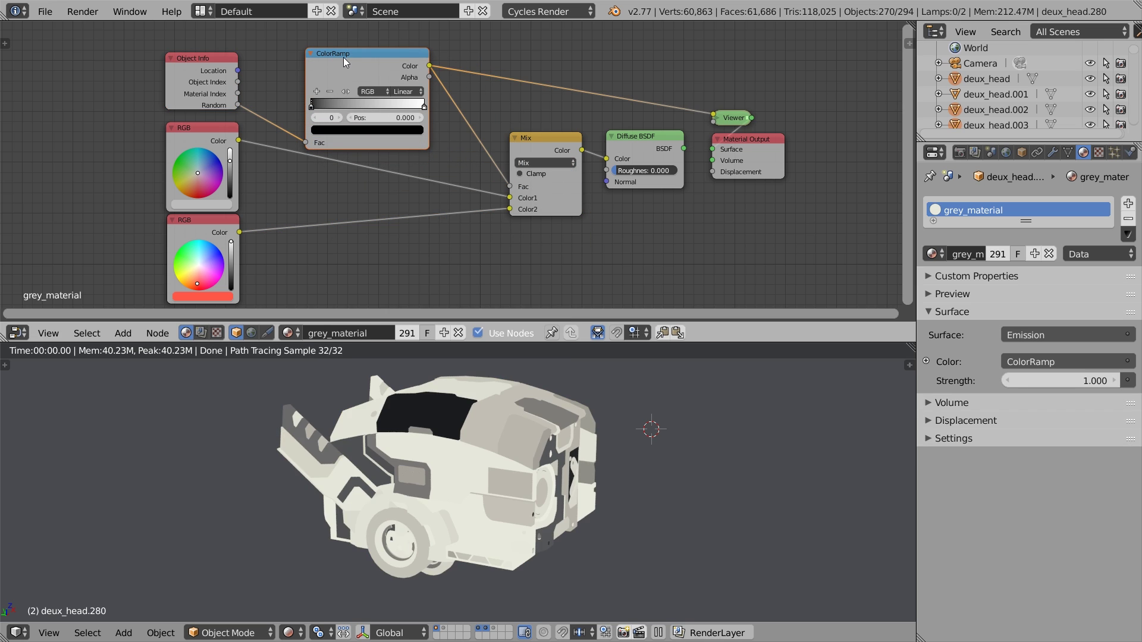
{"action": "mouse_move", "coordinate": [313, 105]}
{"action": "left_mouse_down"}
{"action": "mouse_move", "coordinate": [396, 106]}
{"action": "mouse_move", "coordinate": [320, 106]}
{"action": "left_mouse_up"}
{"action": "left_click", "coordinate": [645, 137], "text": "ctrl+shift"}
{"action": "mouse_move", "coordinate": [390, 106]}
{"action": "left_mouse_down"}
{"action": "mouse_move", "coordinate": [343, 106]}
{"action": "mouse_move", "coordinate": [405, 104]}
{"action": "left_mouse_up"}
Step: Add a black ramp stop and place the stops at 0.466 and 0.248
{"action": "left_click", "coordinate": [334, 106], "text": "ctrl"}
{"action": "left_click", "coordinate": [337, 130]}
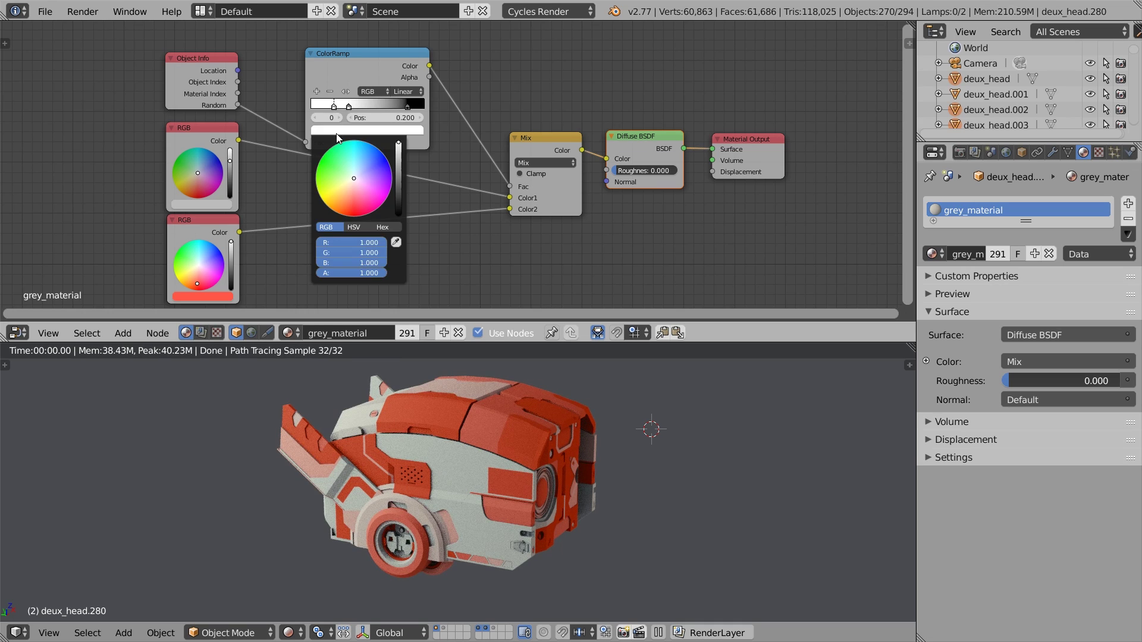
{"action": "left_click_drag", "start_coordinate": [398, 152], "coordinate": [402, 238]}
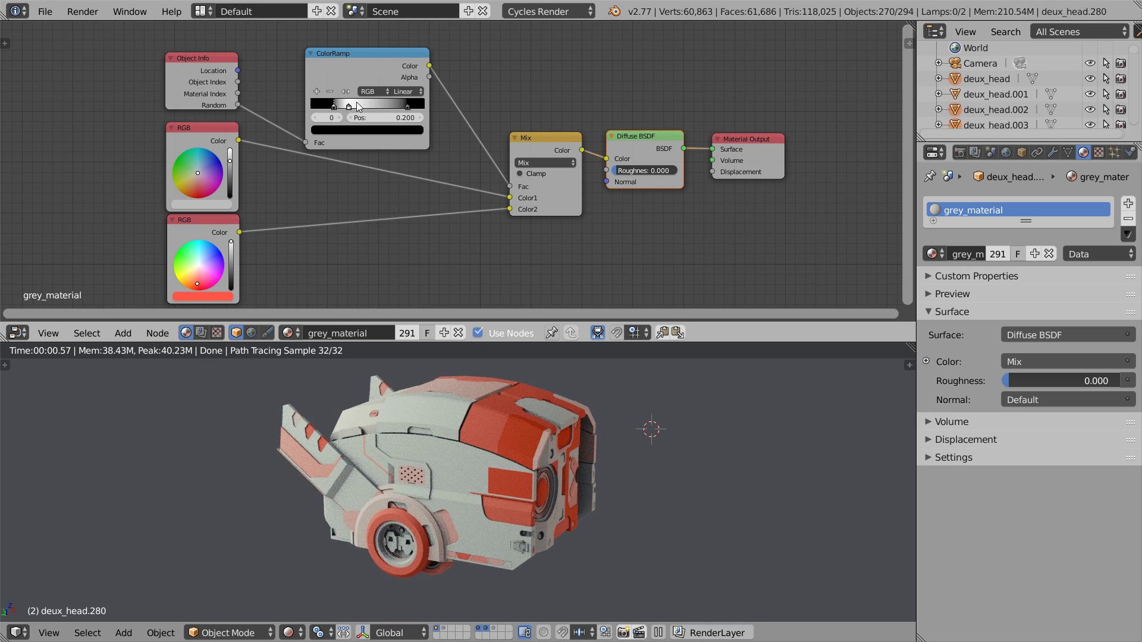
{"action": "left_click", "coordinate": [402, 106]}
{"action": "left_click_drag", "start_coordinate": [401, 106], "coordinate": [341, 110]}
{"action": "left_click", "coordinate": [344, 129]}
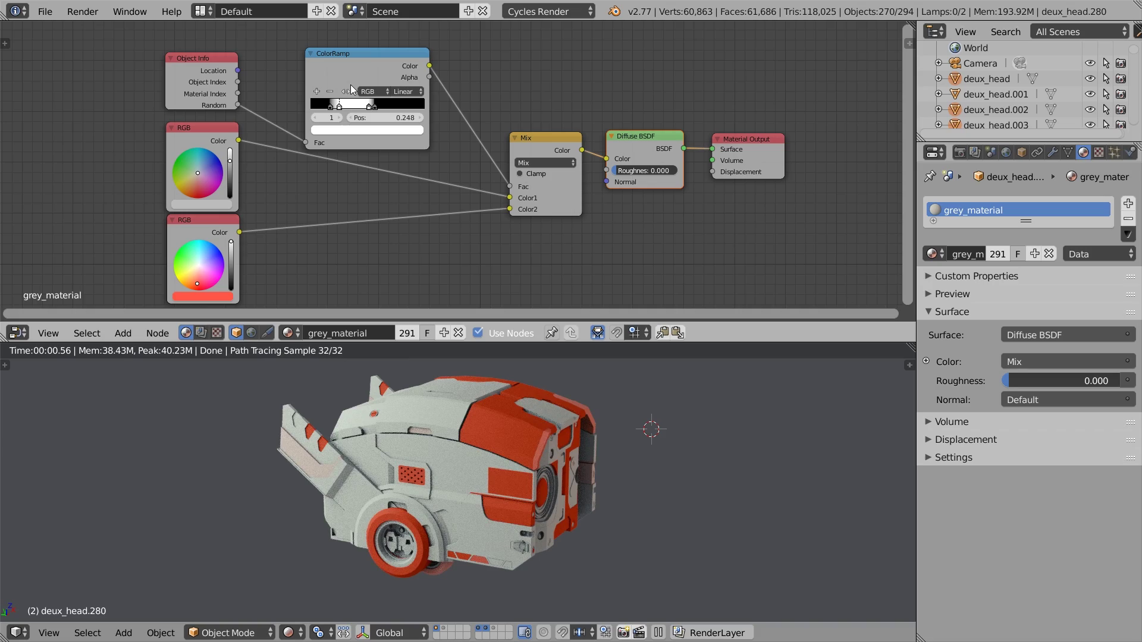
{"action": "middle_click_drag", "start_coordinate": [494, 445], "coordinate": [462, 447]}
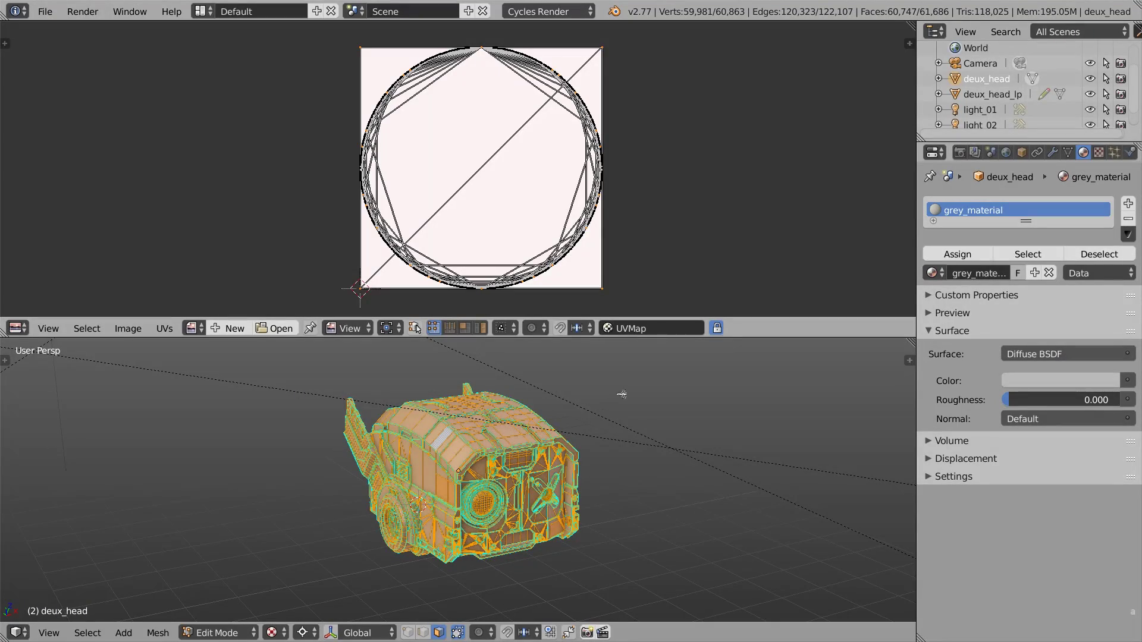
Step: Smart UV Project the head at a 66.00 angle limit, select all UVs, and return to Object Mode
{"action": "key", "text": "u"}
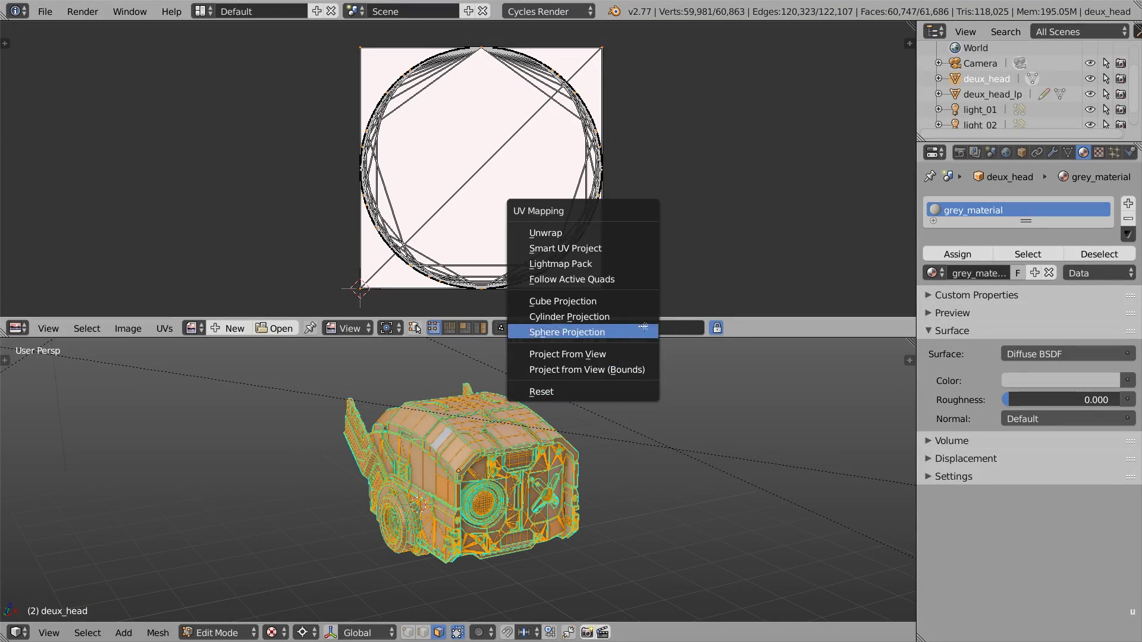
{"action": "left_click", "coordinate": [653, 248]}
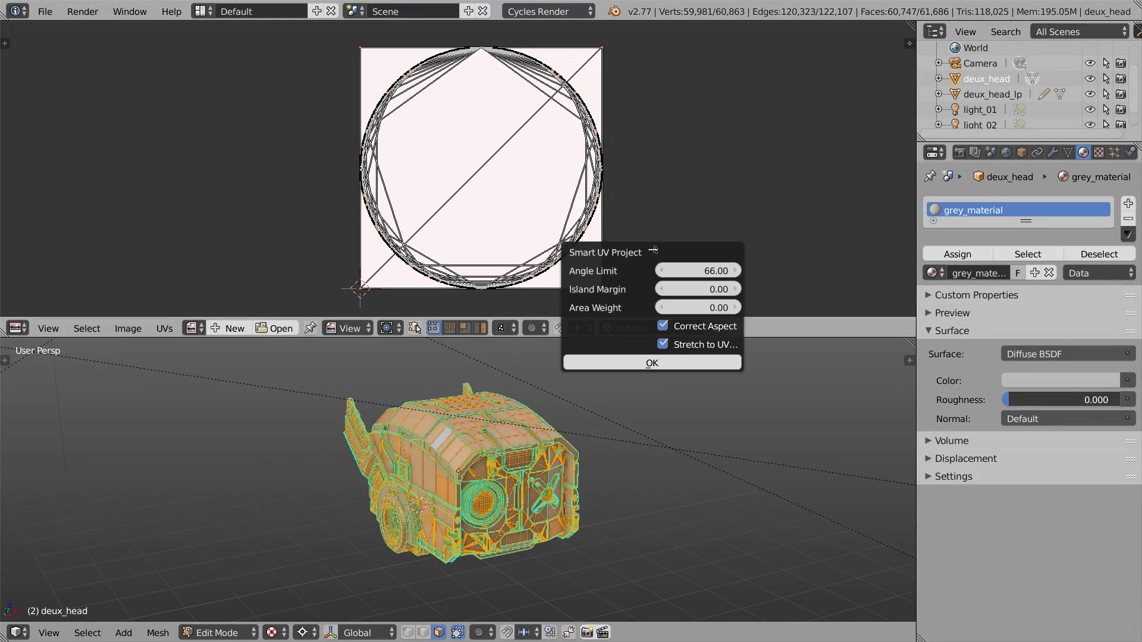
{"action": "left_click", "coordinate": [642, 358]}
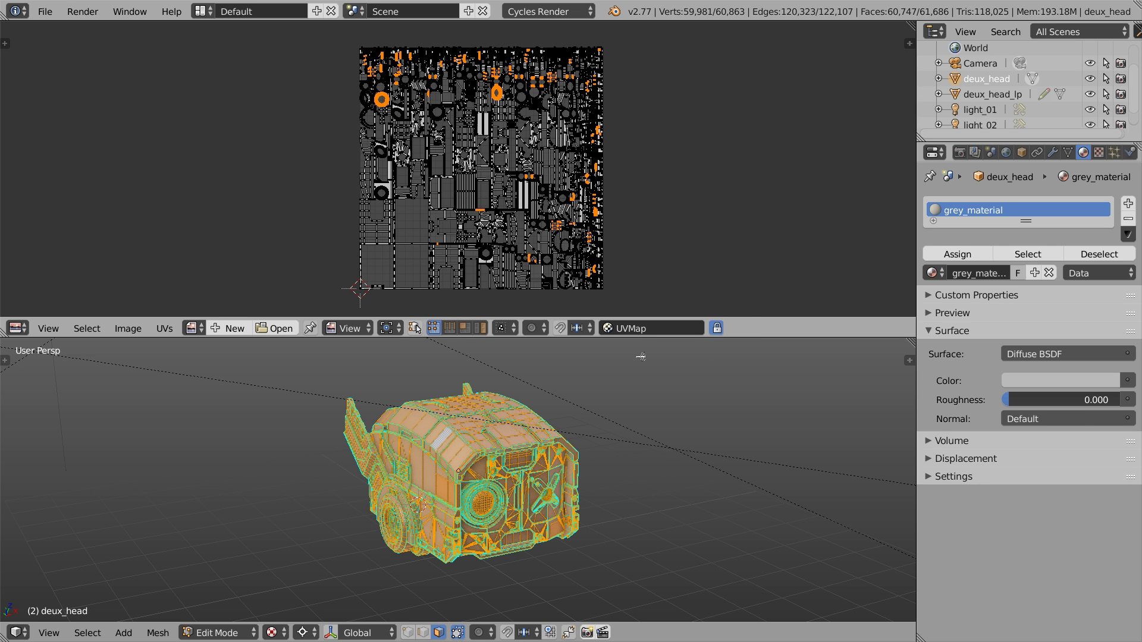
{"action": "key", "text": "a"}
{"action": "key", "text": "a"}
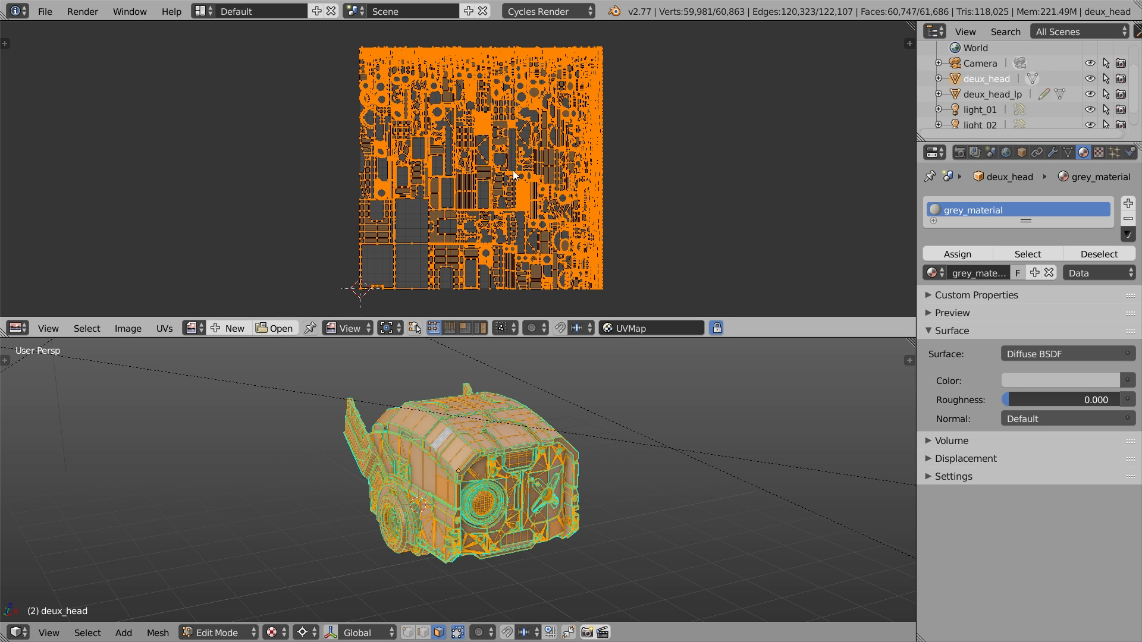
{"action": "key", "text": "Tab"}
Step: Switch the head to Texture Paint mode and show the tool settings
{"action": "left_click", "coordinate": [671, 485]}
{"action": "left_click", "coordinate": [223, 633]}
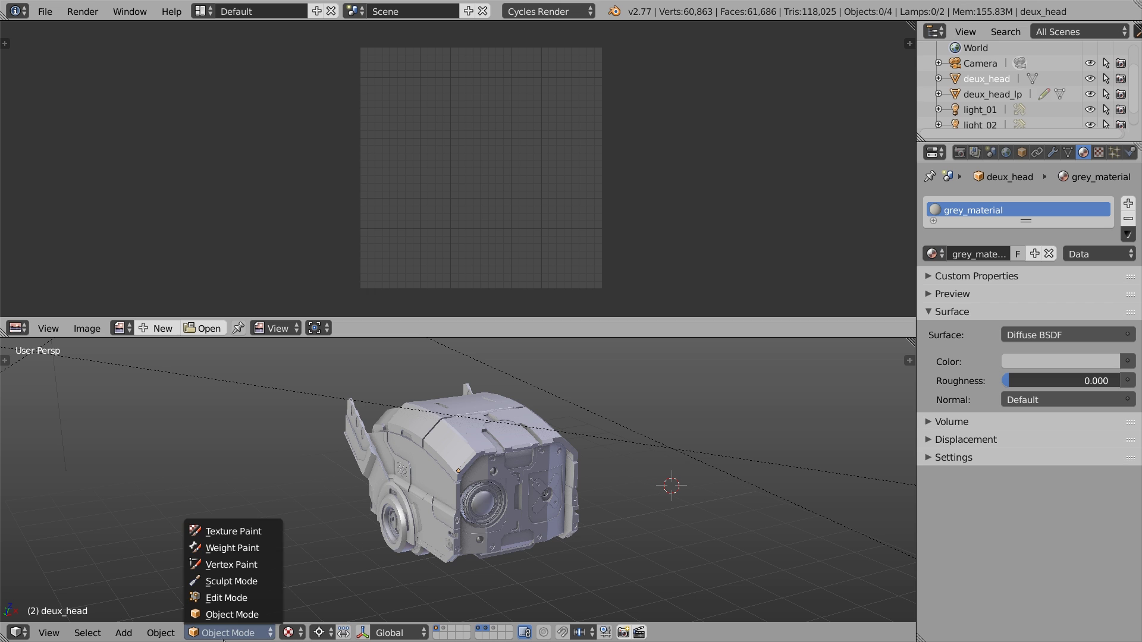
{"action": "left_click", "coordinate": [233, 532]}
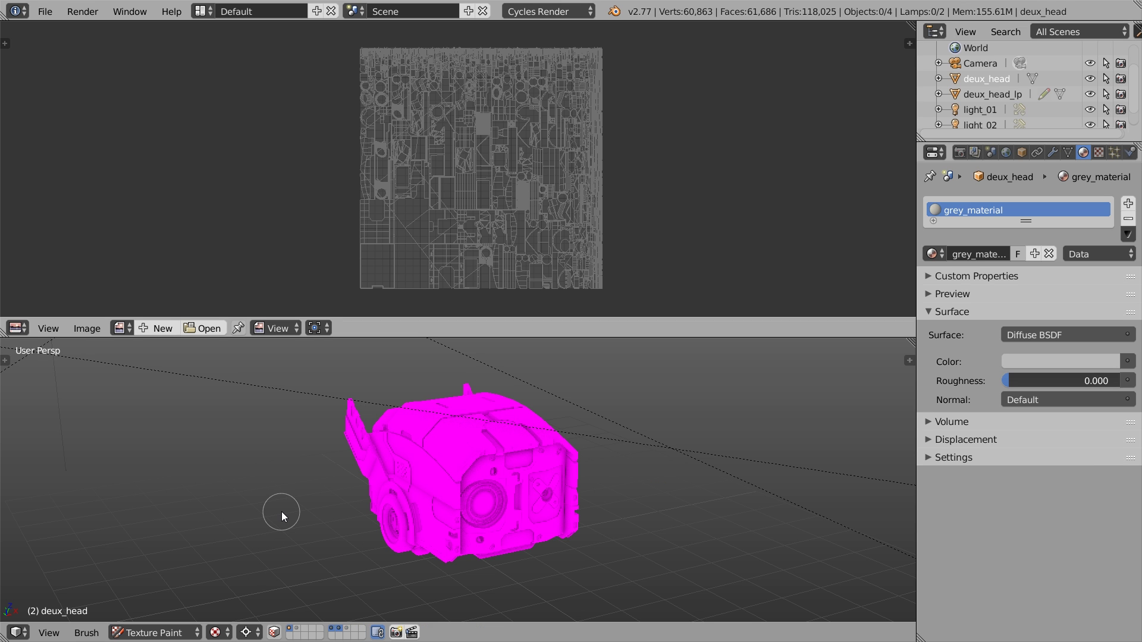
{"action": "key", "text": "t"}
Step: Add a Diffuse Color paint slot named mask_01, 2048 × 2048 px, filled white
{"action": "left_click", "coordinate": [188, 419]}
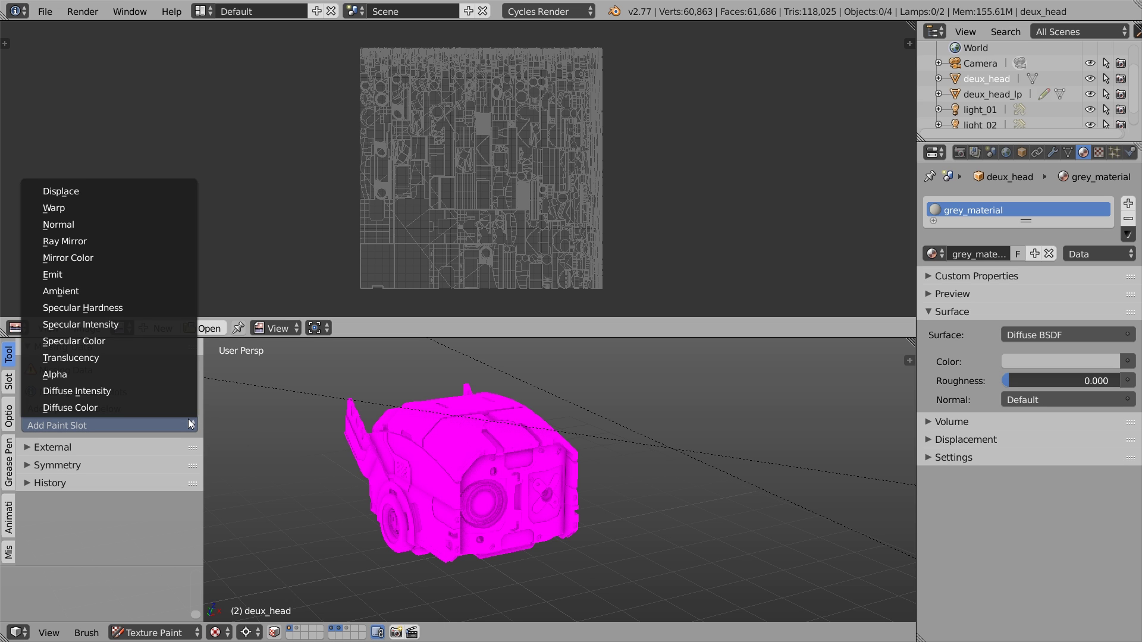
{"action": "left_click", "coordinate": [182, 402]}
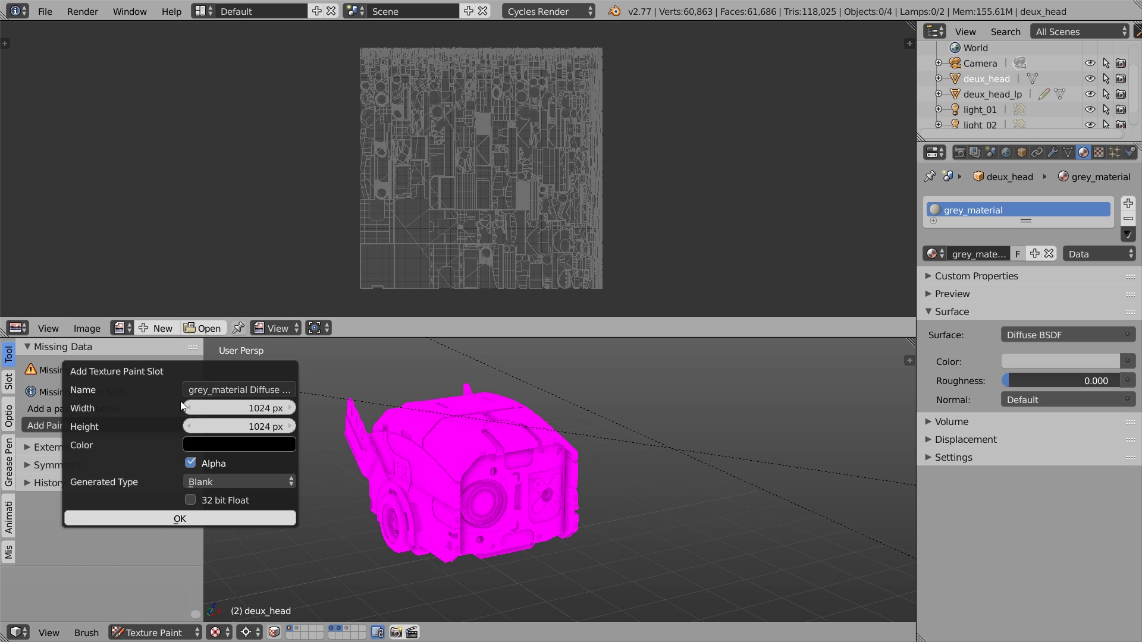
{"action": "left_click", "coordinate": [192, 390]}
{"action": "type", "text": "mask_01"}
{"action": "key", "text": "Tab"}
{"action": "type", "text": "2048"}
{"action": "key", "text": "Tab"}
{"action": "type", "text": "2048"}
{"action": "key", "text": "Return"}
{"action": "left_click", "coordinate": [263, 445]}
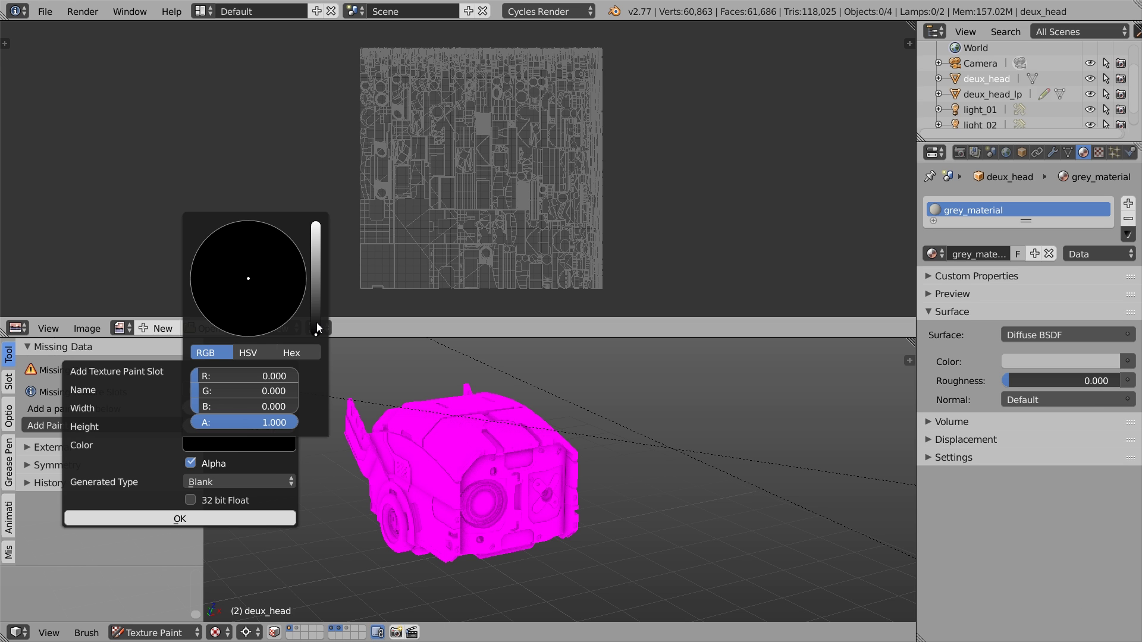
{"action": "left_click_drag", "start_coordinate": [317, 323], "coordinate": [331, 198]}
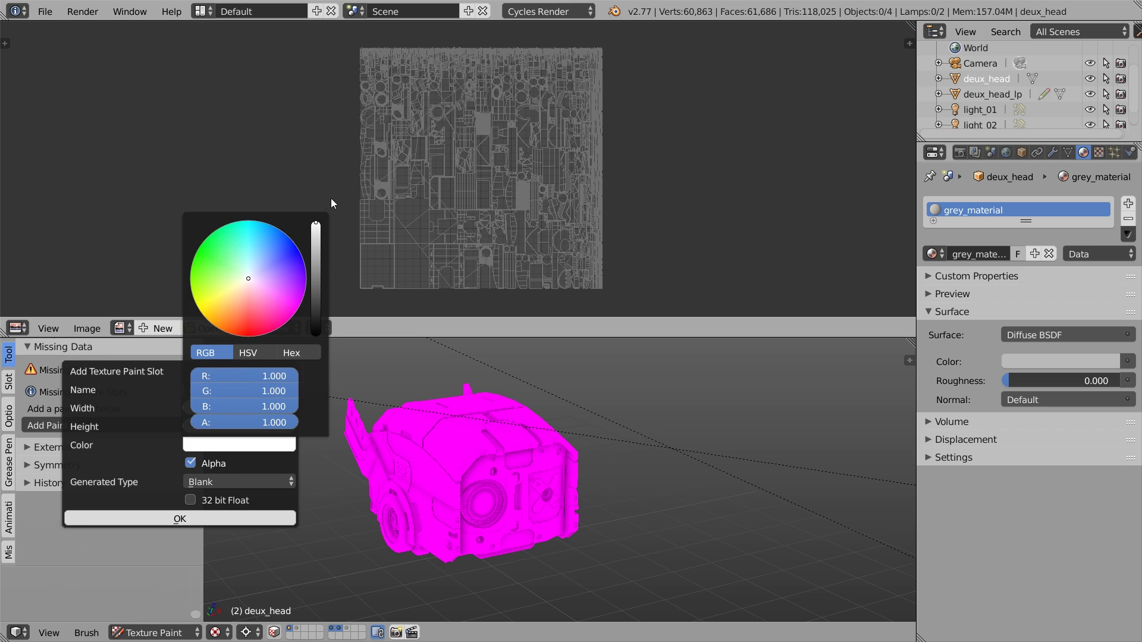
Step: Create the white mask_01 image and set the brush colour to black
{"action": "left_click", "coordinate": [197, 530]}
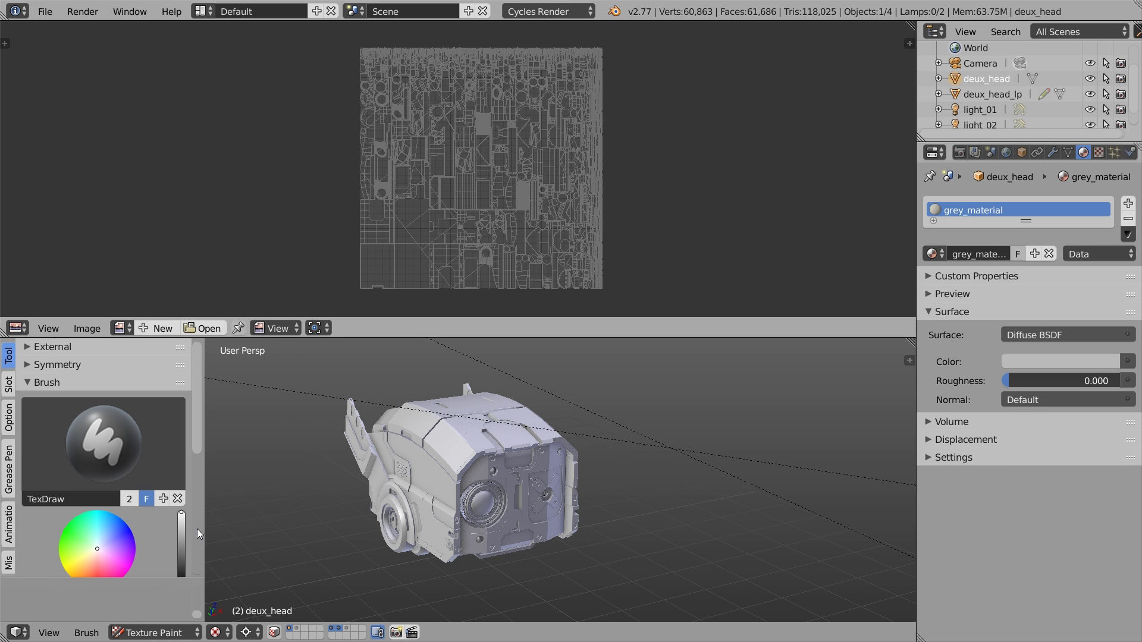
{"action": "left_click_drag", "start_coordinate": [199, 448], "coordinate": [199, 473]}
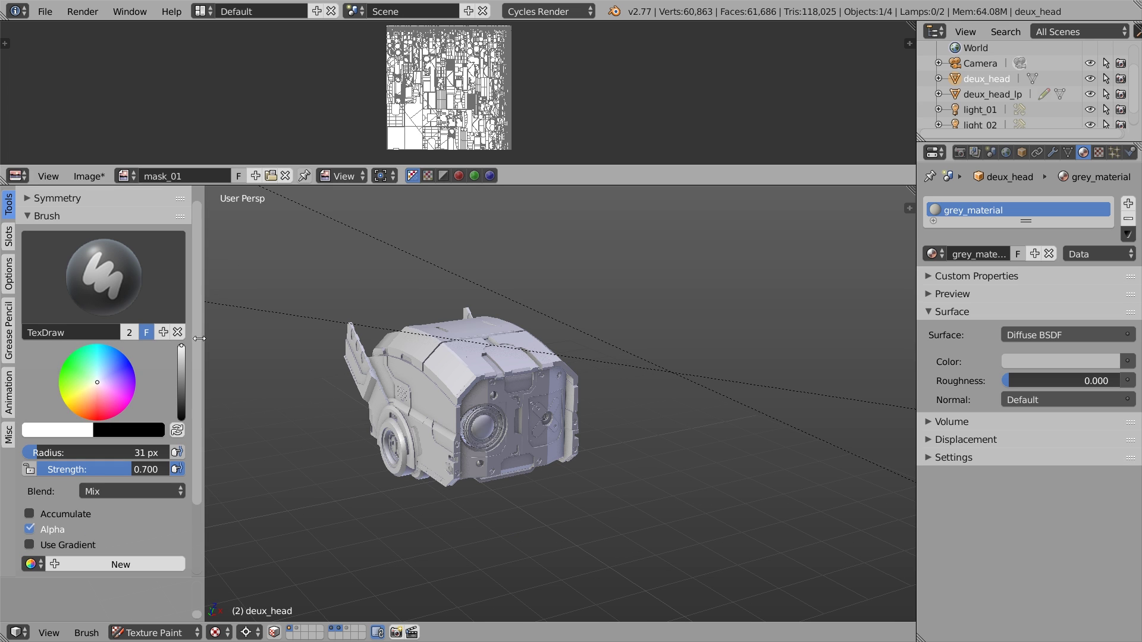
{"action": "left_click_drag", "start_coordinate": [180, 346], "coordinate": [181, 419]}
{"action": "scroll", "coordinate": [470, 393], "scroll_direction": "up", "scroll_amount": 3}
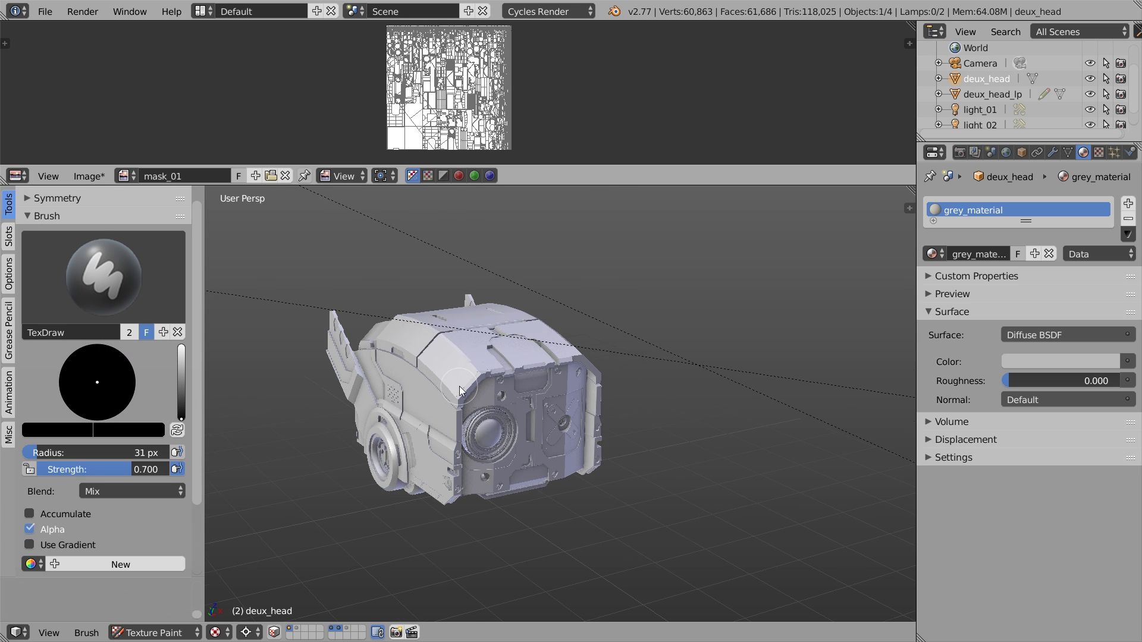
Step: Paint a black stroke along the head's edge
{"action": "left_click", "coordinate": [477, 367]}
{"action": "mouse_move", "coordinate": [478, 367]}
{"action": "left_mouse_down"}
{"action": "mouse_move", "coordinate": [470, 375]}
{"action": "mouse_move", "coordinate": [483, 393]}
{"action": "left_mouse_up"}
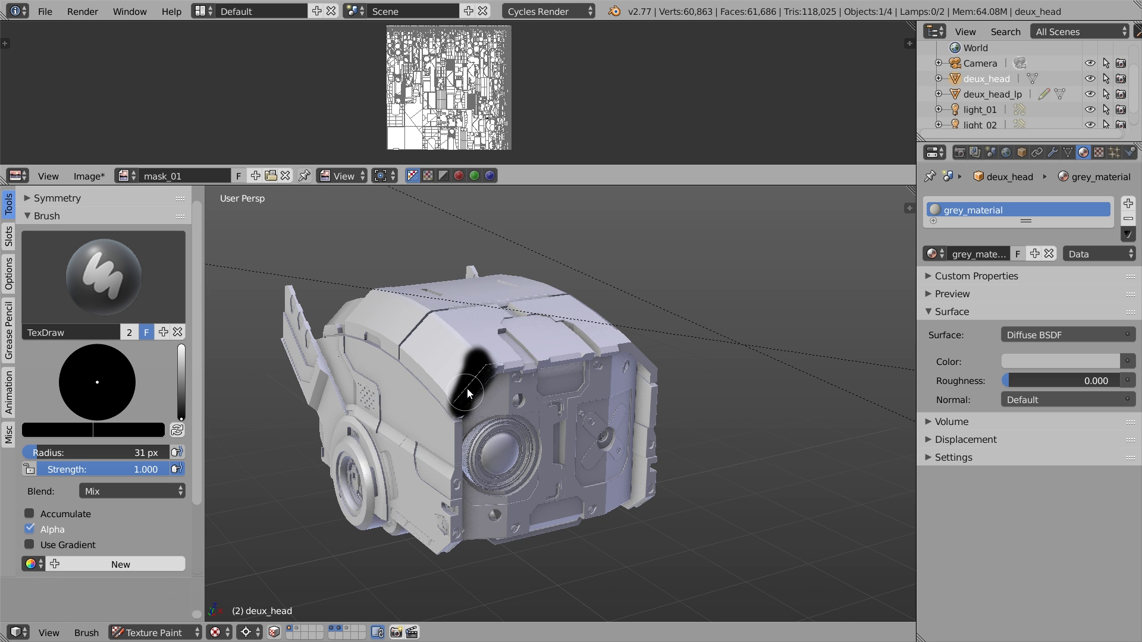
{"action": "scroll", "coordinate": [467, 386], "scroll_direction": "up", "scroll_amount": 4}
{"action": "scroll", "coordinate": [469, 385], "scroll_direction": "down", "scroll_amount": 2}
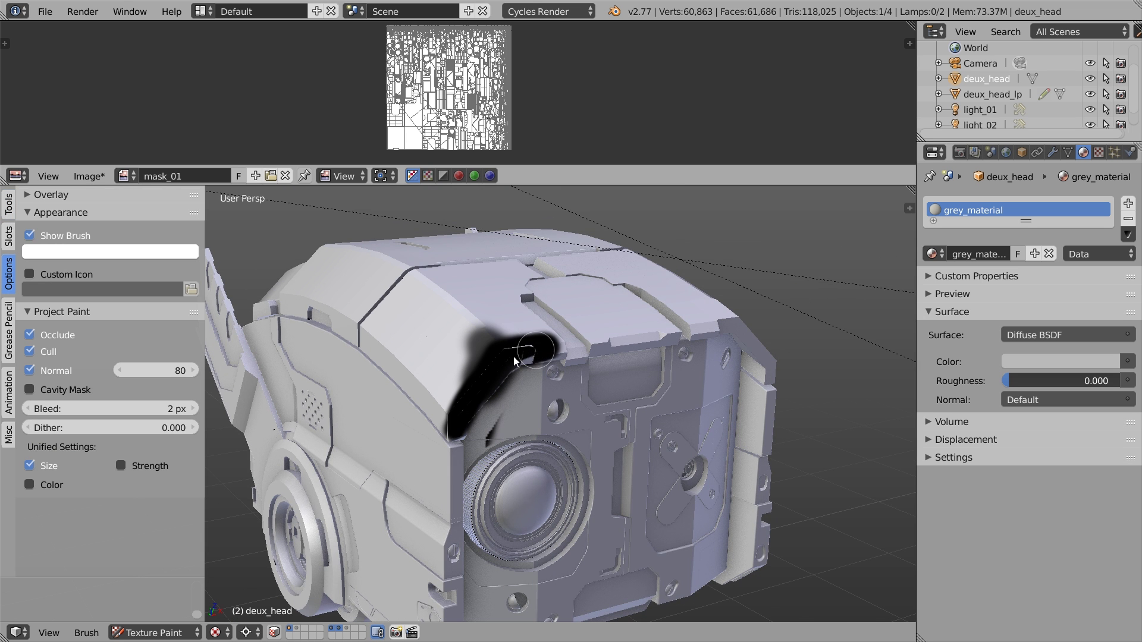
{"action": "scroll", "coordinate": [508, 361], "scroll_direction": "up", "scroll_amount": 2}
{"action": "mouse_move", "coordinate": [502, 342]}
{"action": "middle_mouse_down"}
{"action": "mouse_move", "coordinate": [576, 364]}
{"action": "mouse_move", "coordinate": [498, 332]}
{"action": "middle_mouse_up"}
Step: Uncheck Normal in Project Paint, extend the mark with drips, and link mask Color to Mix Fac
{"action": "left_click", "coordinate": [67, 369]}
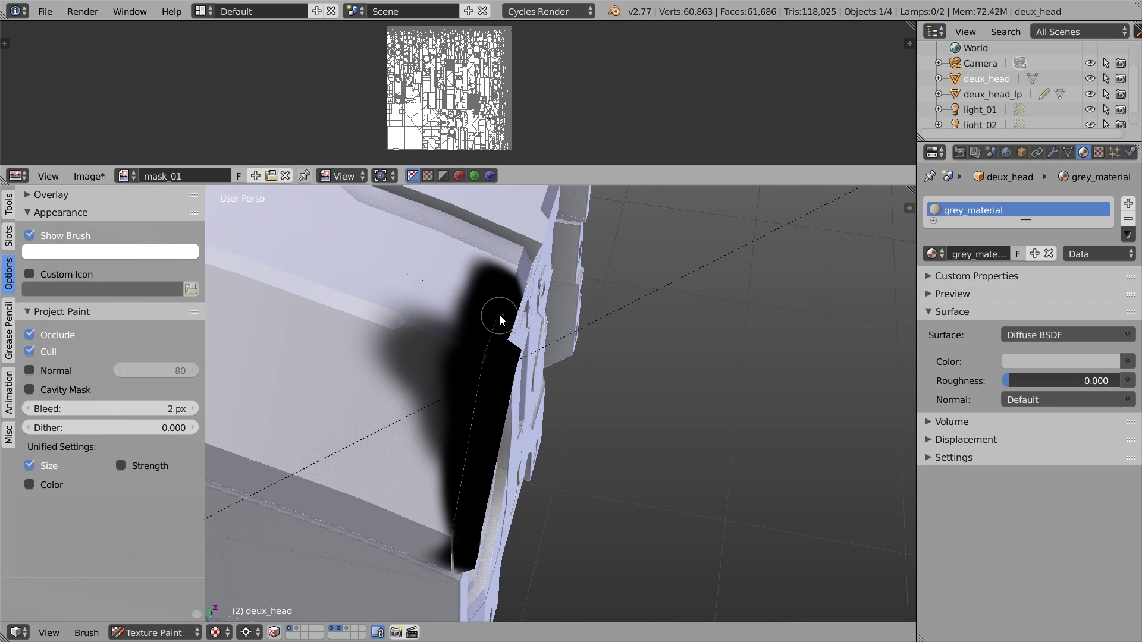
{"action": "mouse_move", "coordinate": [453, 459]}
{"action": "middle_mouse_down"}
{"action": "mouse_move", "coordinate": [453, 370]}
{"action": "mouse_move", "coordinate": [510, 357]}
{"action": "mouse_move", "coordinate": [527, 268]}
{"action": "middle_mouse_up"}
{"action": "mouse_move", "coordinate": [527, 267]}
{"action": "left_mouse_down"}
{"action": "mouse_move", "coordinate": [498, 260]}
{"action": "mouse_move", "coordinate": [523, 353]}
{"action": "mouse_move", "coordinate": [603, 273]}
{"action": "mouse_move", "coordinate": [543, 254]}
{"action": "mouse_move", "coordinate": [483, 256]}
{"action": "left_mouse_up"}
{"action": "mouse_move", "coordinate": [495, 348]}
{"action": "left_mouse_down"}
{"action": "mouse_move", "coordinate": [594, 268]}
{"action": "mouse_move", "coordinate": [641, 348]}
{"action": "left_mouse_up"}
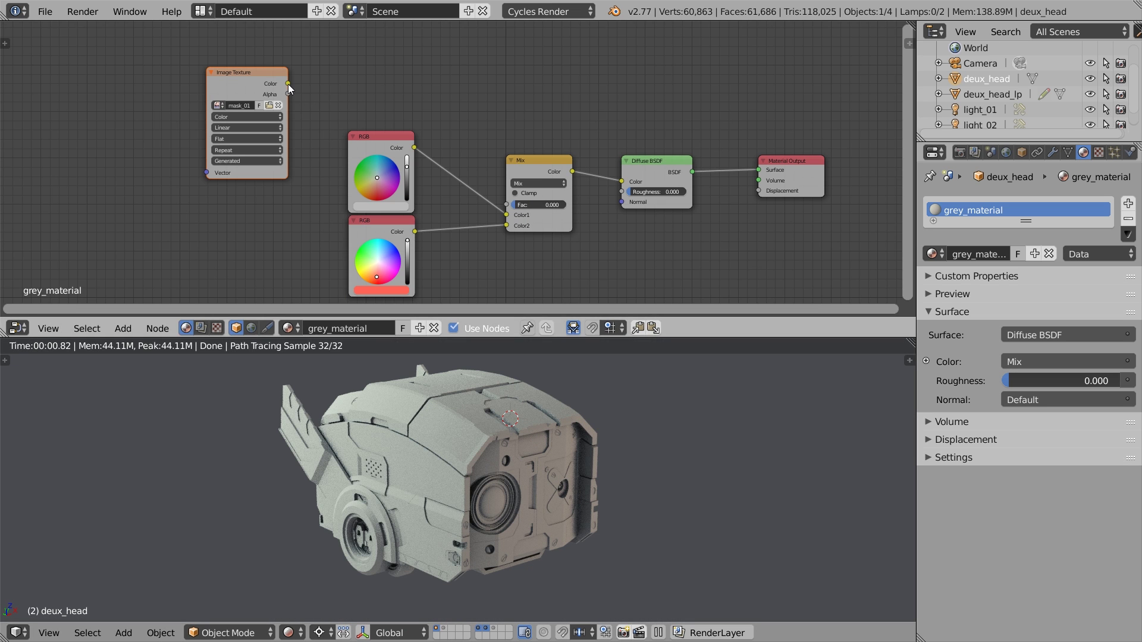
{"action": "left_click_drag", "start_coordinate": [288, 84], "coordinate": [506, 205]}
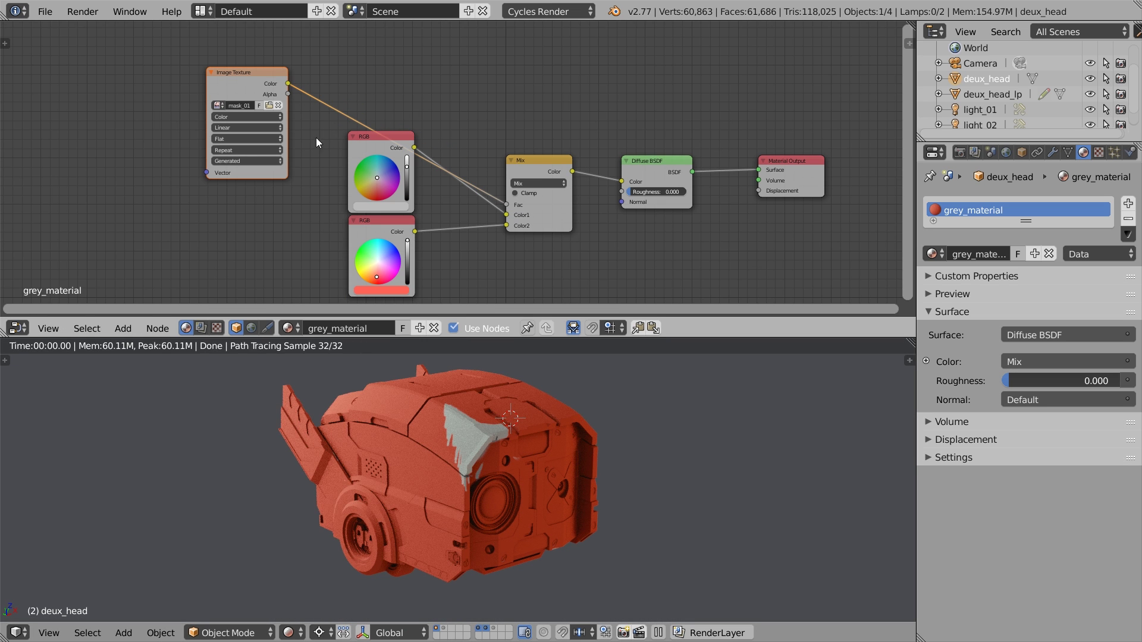
Step: Add a reroute and an inverted ColorRamp on the mask link into Mix Fac
{"action": "right_click_drag", "start_coordinate": [318, 137], "coordinate": [344, 116], "text": "shift"}
{"action": "left_click_drag", "start_coordinate": [344, 117], "coordinate": [410, 91]}
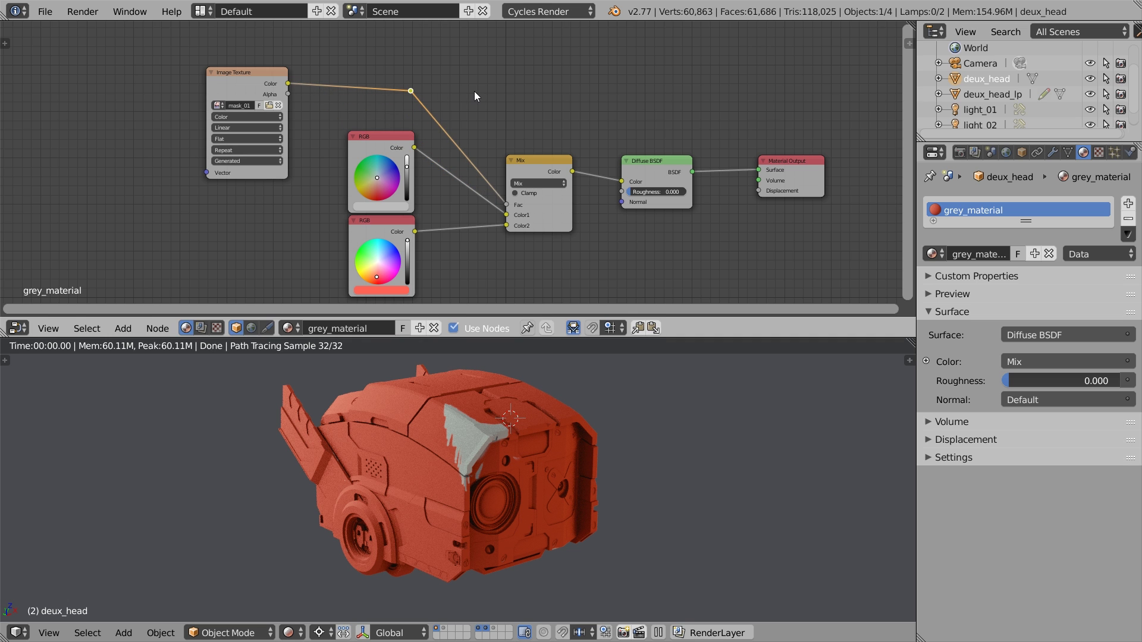
{"action": "key", "text": "shift+a"}
{"action": "mouse_move", "coordinate": [451, 146]}
{"action": "left_click", "coordinate": [512, 164]}
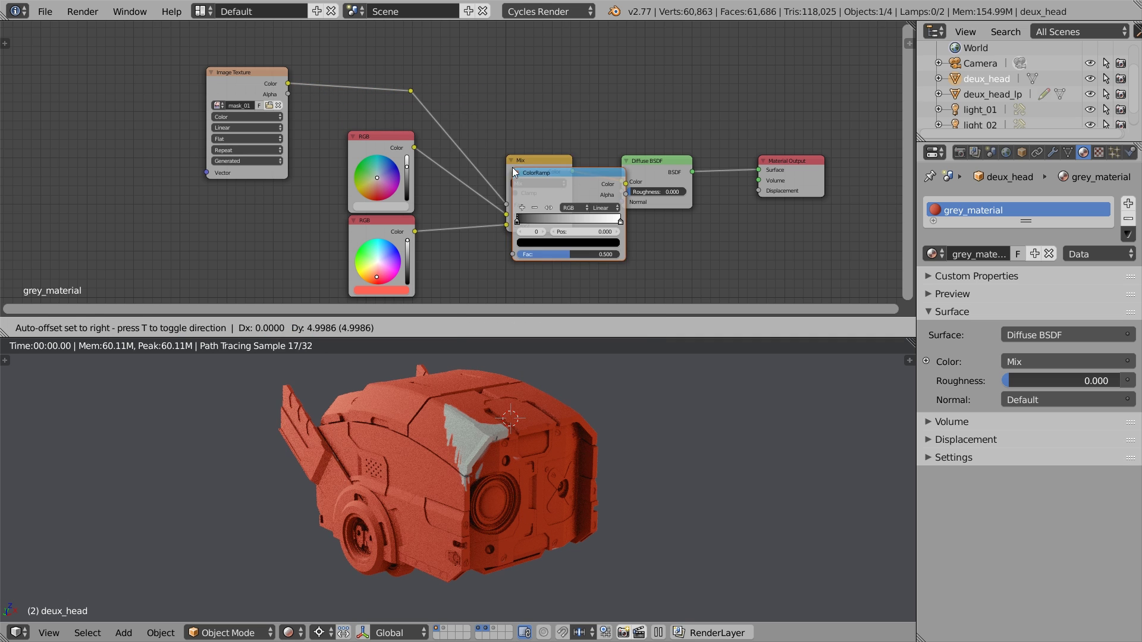
{"action": "left_click", "coordinate": [451, 60]}
{"action": "left_click", "coordinate": [488, 102]}
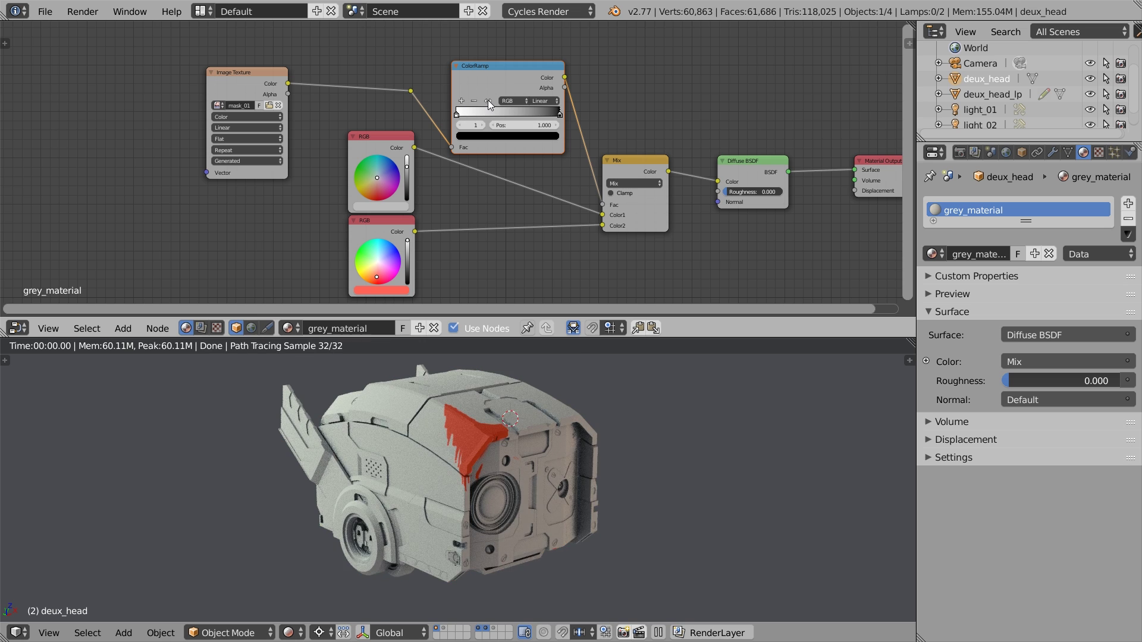
{"action": "scroll", "coordinate": [657, 441], "scroll_direction": "up", "scroll_amount": 3}
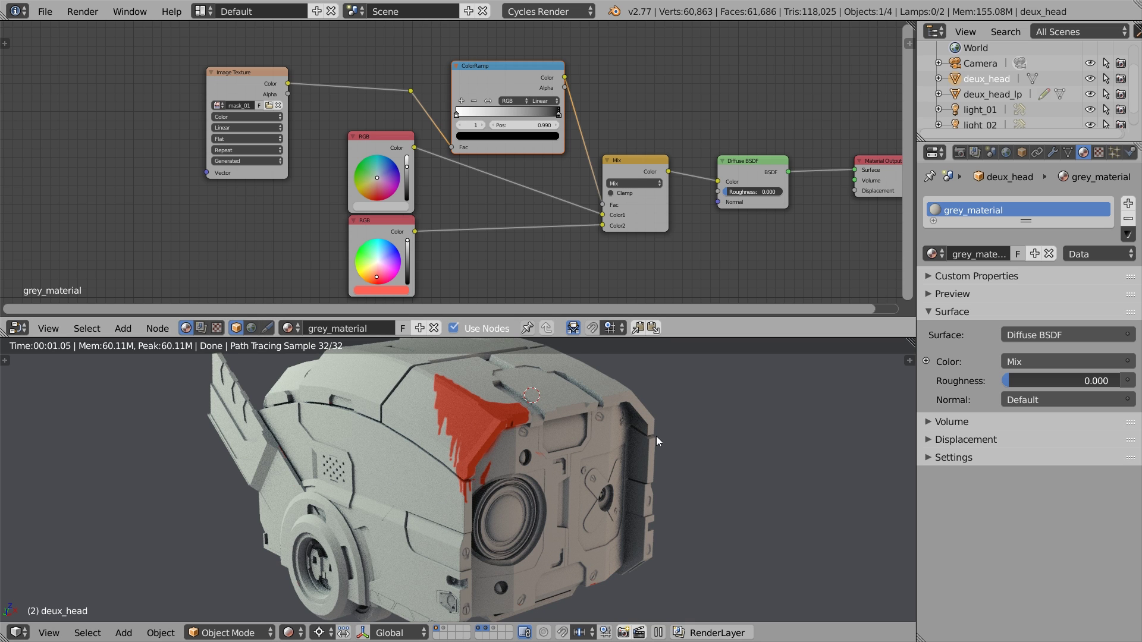
Step: Leave rendered shading and return to Texture Paint mode
{"action": "key", "text": "shift+z"}
{"action": "left_click", "coordinate": [228, 632]}
{"action": "left_click", "coordinate": [216, 528]}
Step: Give the brush a new texture using the paint_stains_01.png image
{"action": "key", "text": "t"}
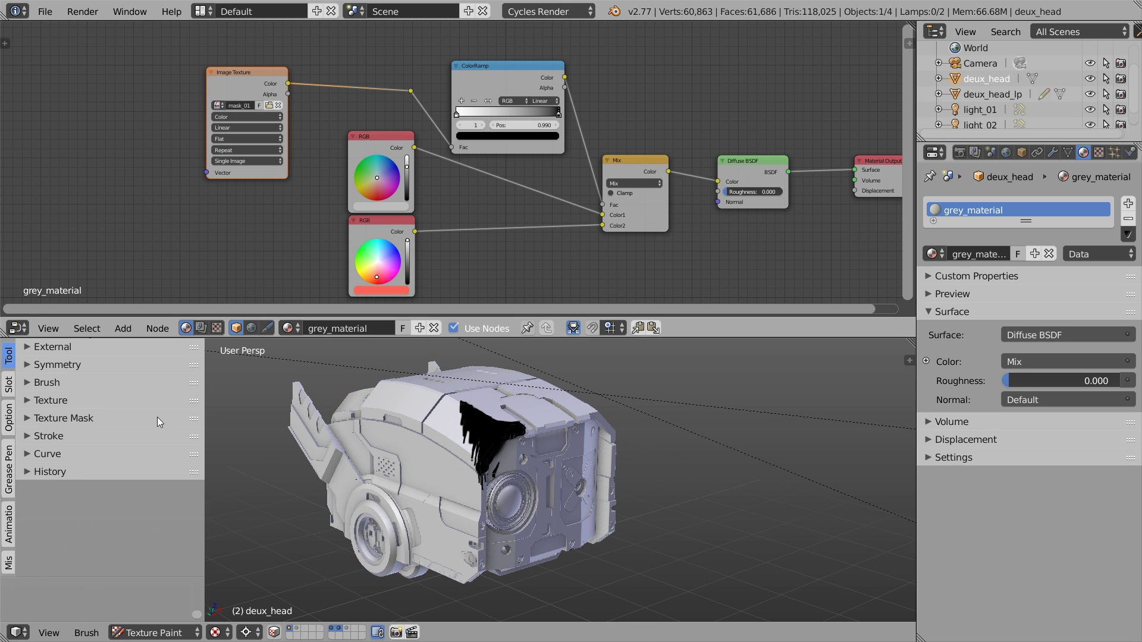
{"action": "left_click", "coordinate": [56, 401]}
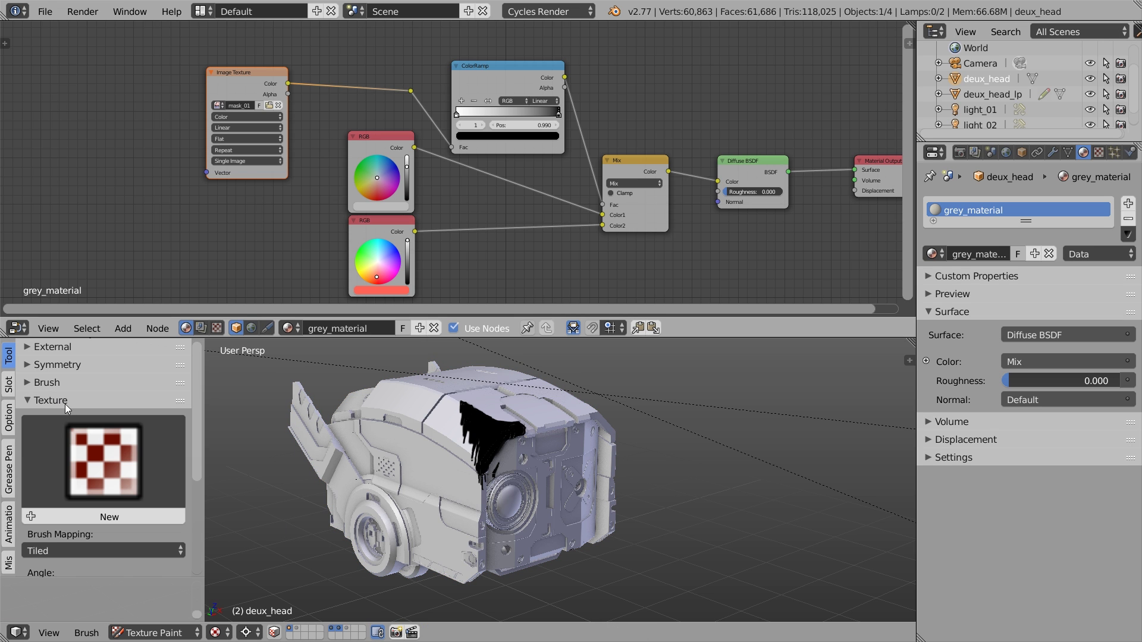
{"action": "left_click", "coordinate": [77, 516]}
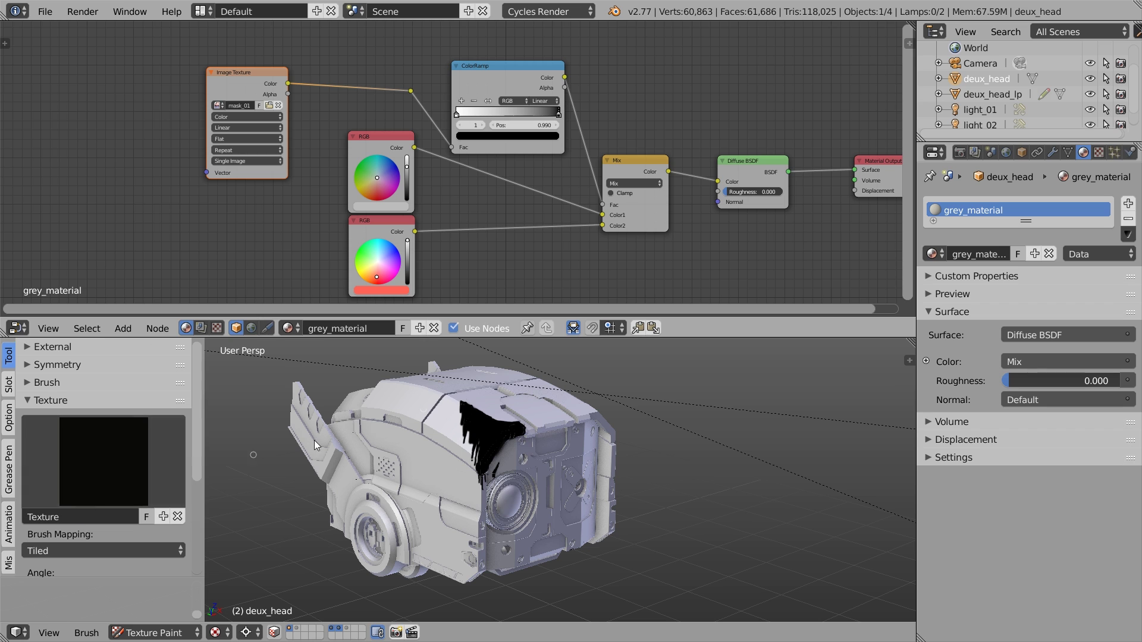
{"action": "left_click", "coordinate": [1103, 156]}
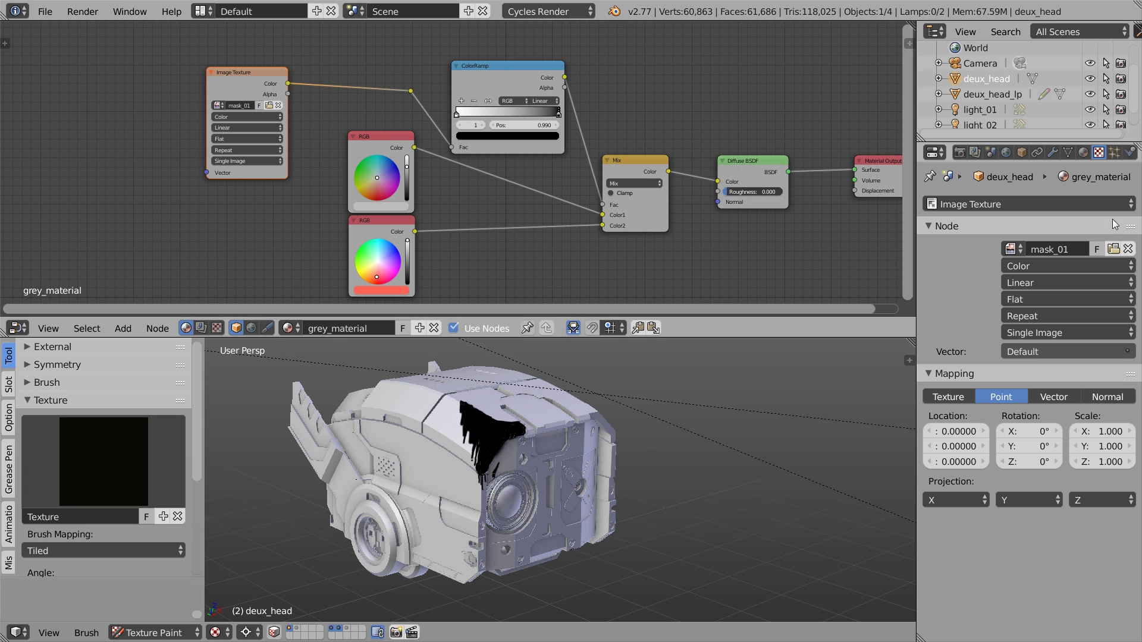
{"action": "left_click", "coordinate": [1078, 200]}
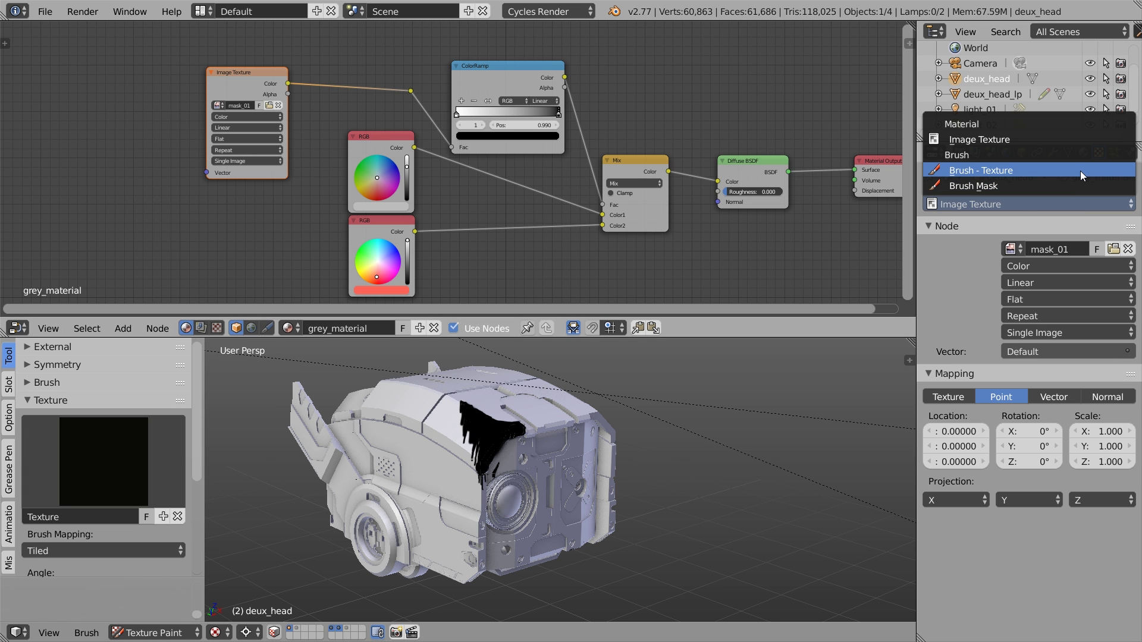
{"action": "left_click", "coordinate": [1080, 170]}
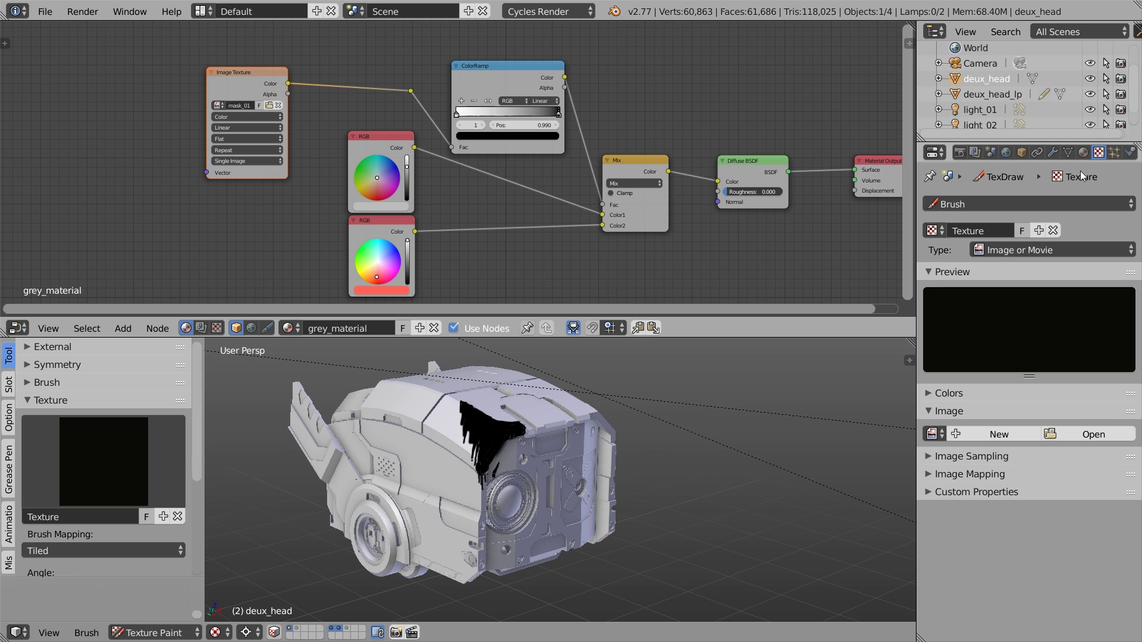
{"action": "left_click", "coordinate": [1075, 429]}
{"action": "left_click", "coordinate": [226, 102]}
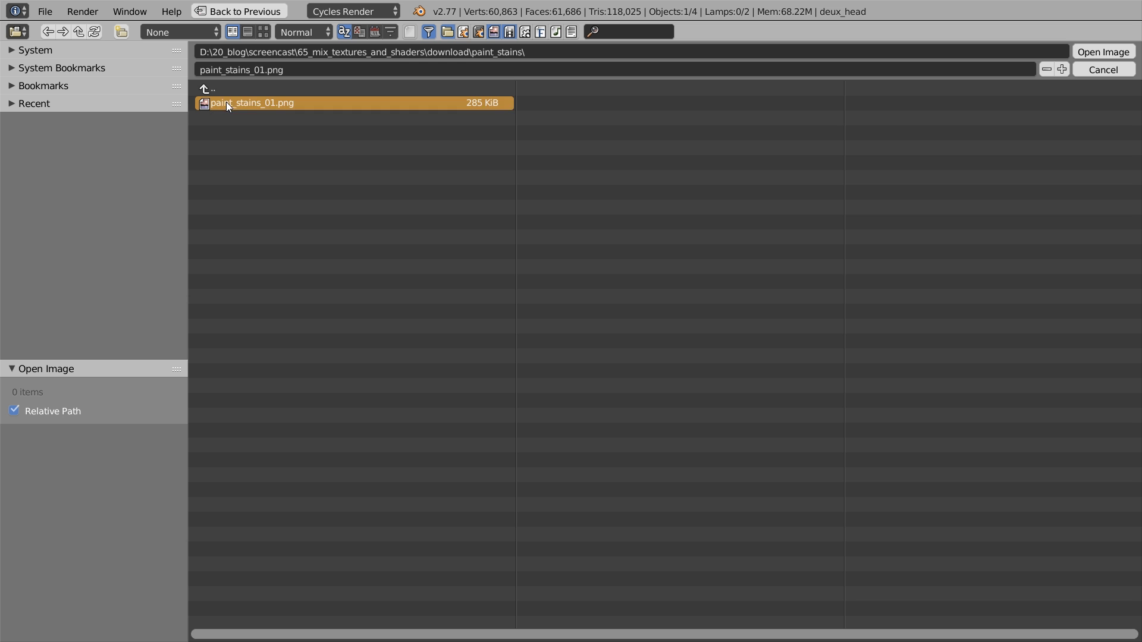
{"action": "left_click", "coordinate": [1088, 50]}
Step: Use the stain texture as a stencil and paint stains onto the head's side and near the lens
{"action": "scroll", "coordinate": [194, 473], "scroll_direction": "down", "scroll_amount": 5}
{"action": "left_click", "coordinate": [172, 486]}
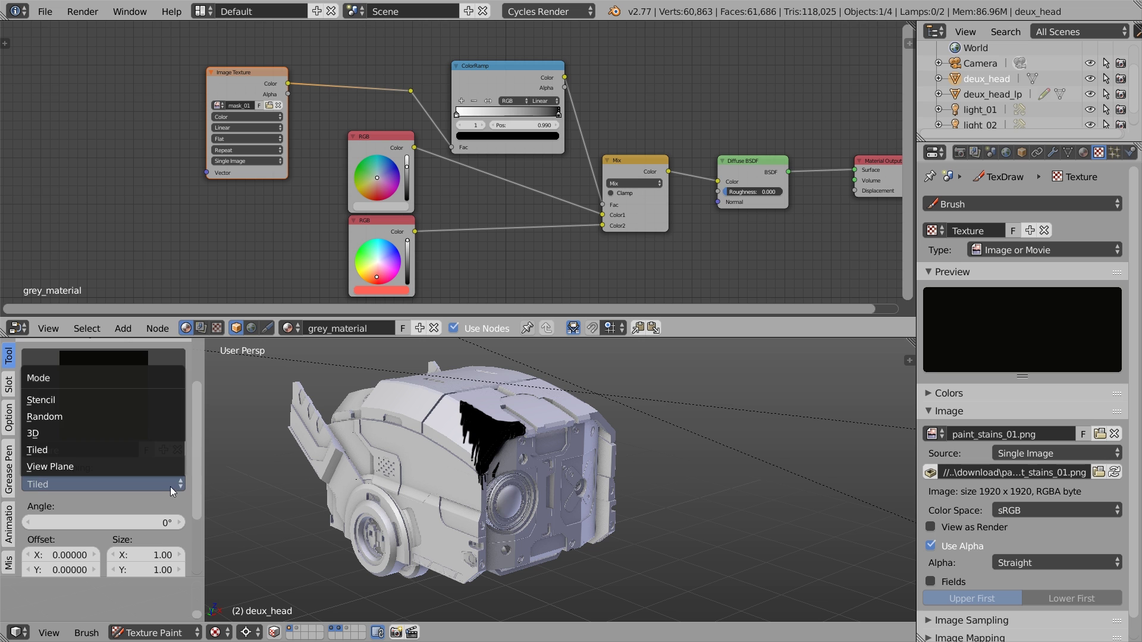
{"action": "left_click", "coordinate": [152, 402]}
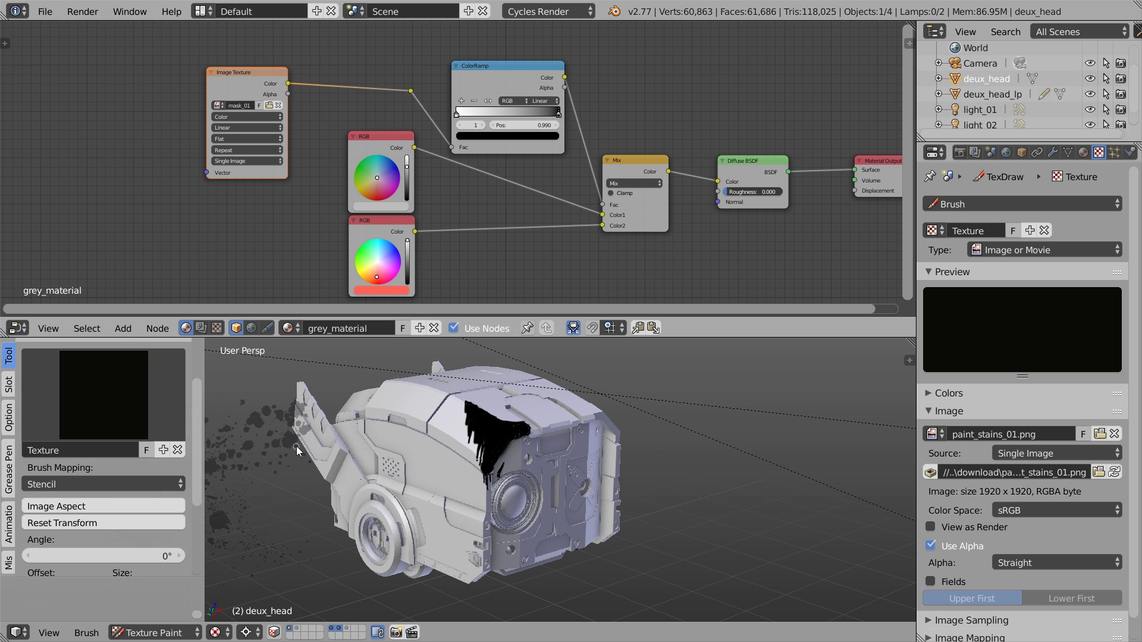
{"action": "right_click_drag", "start_coordinate": [304, 449], "coordinate": [641, 390]}
{"action": "mouse_move", "coordinate": [417, 452]}
{"action": "left_mouse_down"}
{"action": "mouse_move", "coordinate": [429, 441]}
{"action": "mouse_move", "coordinate": [411, 464]}
{"action": "mouse_move", "coordinate": [440, 428]}
{"action": "mouse_move", "coordinate": [450, 468]}
{"action": "mouse_move", "coordinate": [464, 455]}
{"action": "mouse_move", "coordinate": [437, 452]}
{"action": "mouse_move", "coordinate": [447, 479]}
{"action": "mouse_move", "coordinate": [410, 440]}
{"action": "mouse_move", "coordinate": [476, 453]}
{"action": "left_mouse_up"}
{"action": "middle_click_drag", "start_coordinate": [476, 452], "coordinate": [572, 497]}
{"action": "right_click_drag", "start_coordinate": [572, 496], "coordinate": [523, 464], "text": "ctrl"}
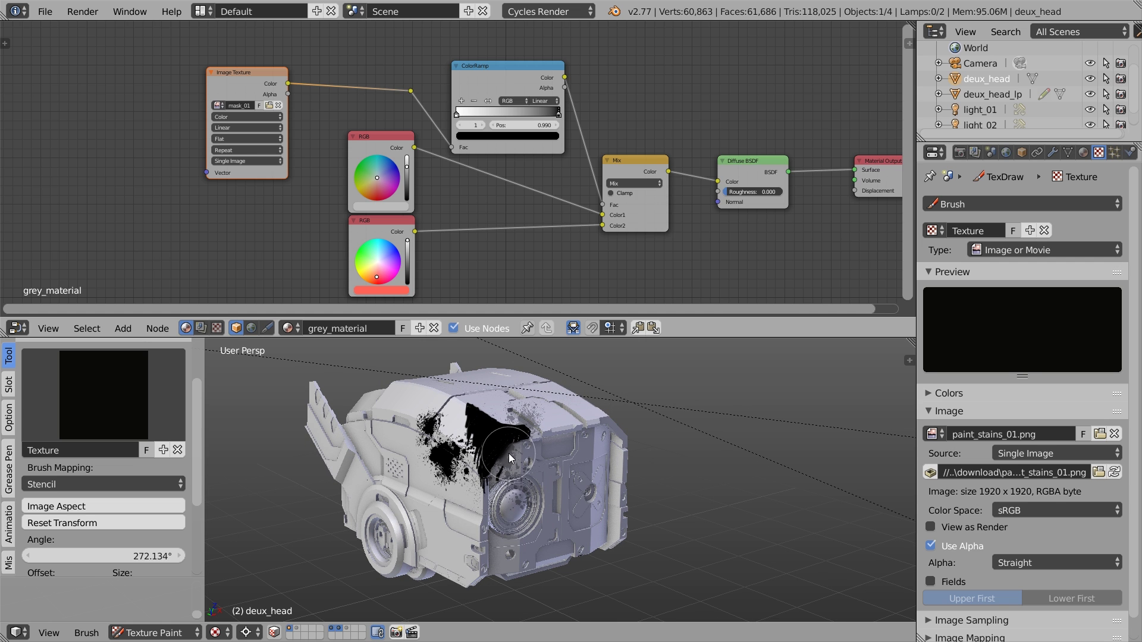
{"action": "left_click", "coordinate": [505, 449]}
Step: Save all painted images
{"action": "scroll", "coordinate": [220, 102], "scroll_direction": "up", "scroll_amount": 3}
{"action": "left_click", "coordinate": [9, 386]}
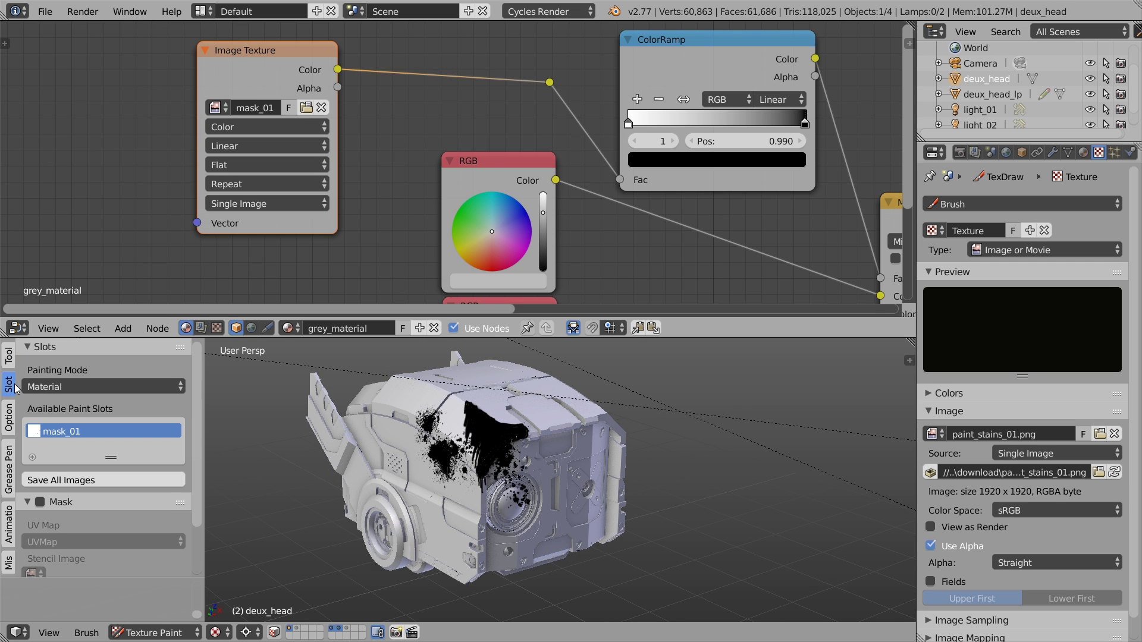
{"action": "left_click", "coordinate": [63, 480]}
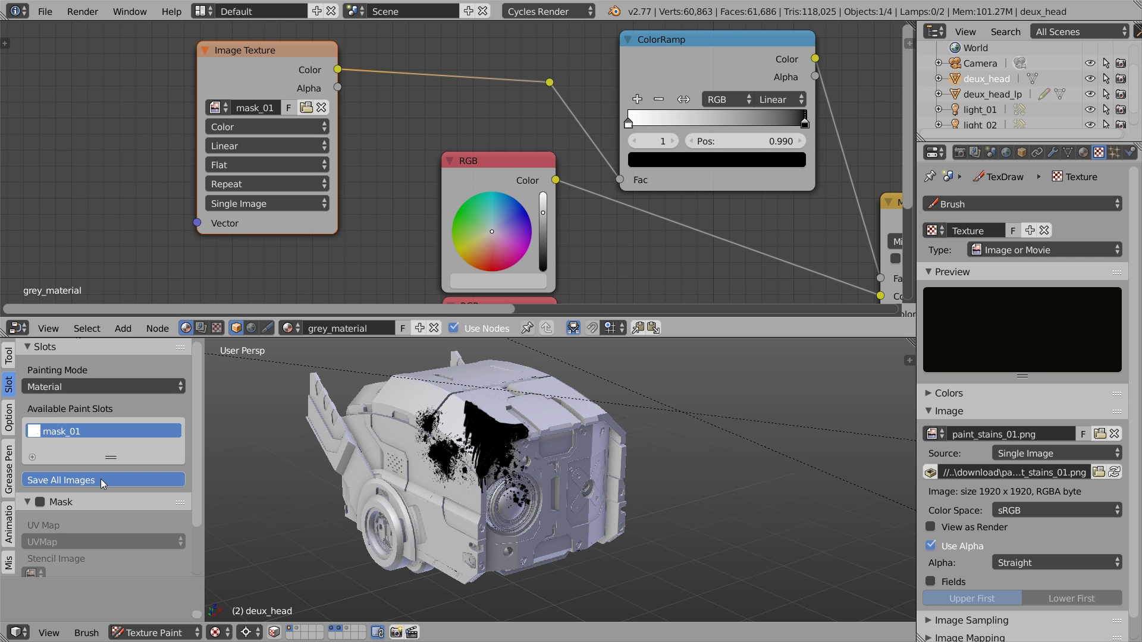
Step: Return to Object Mode, switch to Rendered shading, and orbit to check the head's left side
{"action": "key", "text": "t"}
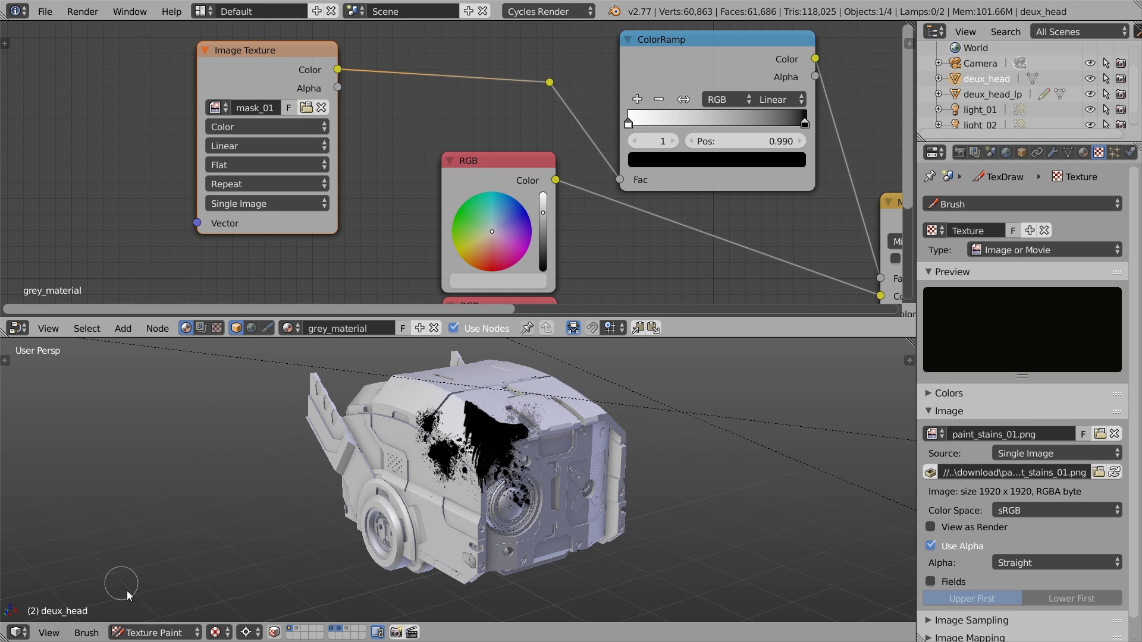
{"action": "left_click", "coordinate": [145, 633]}
{"action": "left_click", "coordinate": [146, 615]}
{"action": "key", "text": "shift+z"}
{"action": "scroll", "coordinate": [533, 452], "scroll_direction": "up", "scroll_amount": 3}
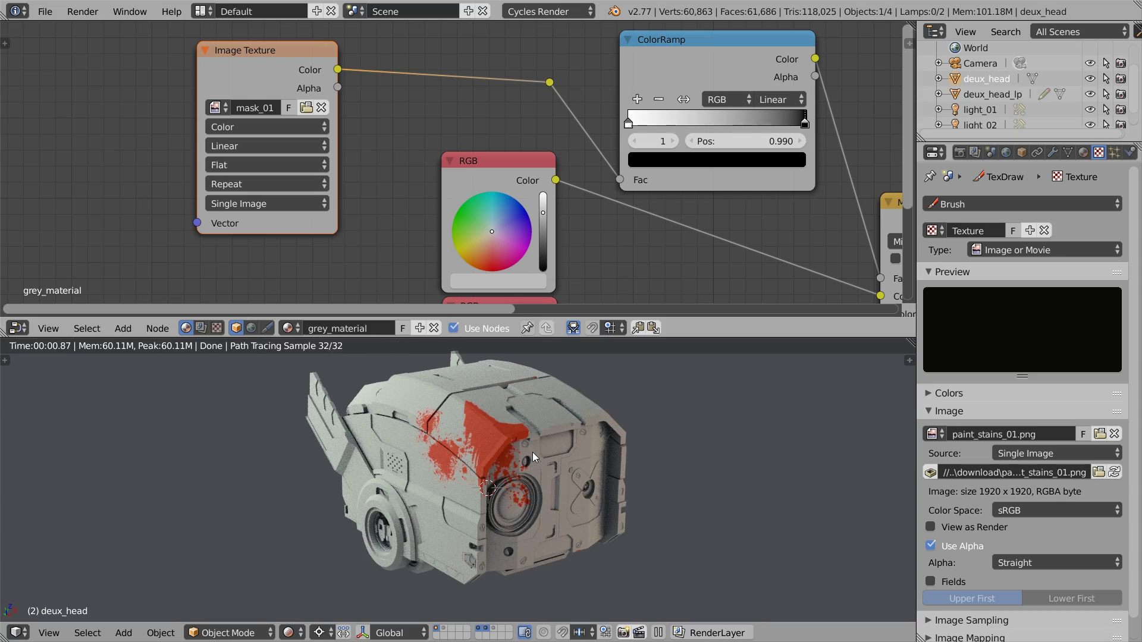
{"action": "scroll", "coordinate": [475, 447], "scroll_direction": "up", "scroll_amount": 2}
{"action": "mouse_move", "coordinate": [455, 440]}
{"action": "middle_mouse_down"}
{"action": "mouse_move", "coordinate": [471, 436]}
{"action": "mouse_move", "coordinate": [453, 430]}
{"action": "middle_mouse_up"}
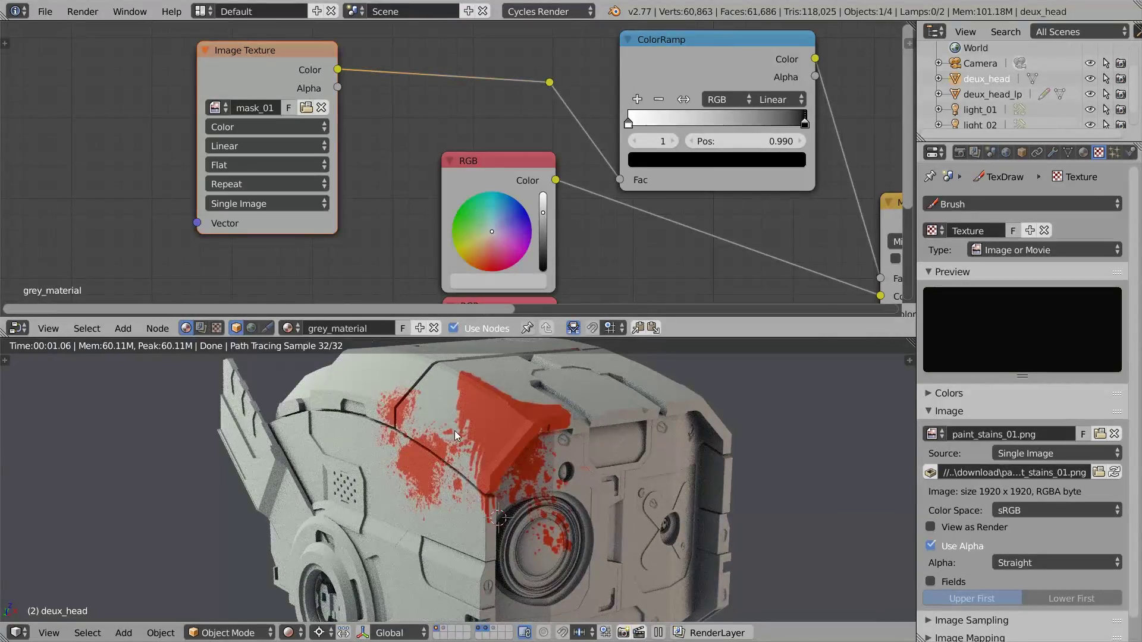
{"action": "scroll", "coordinate": [555, 443], "scroll_direction": "down", "scroll_amount": 3}
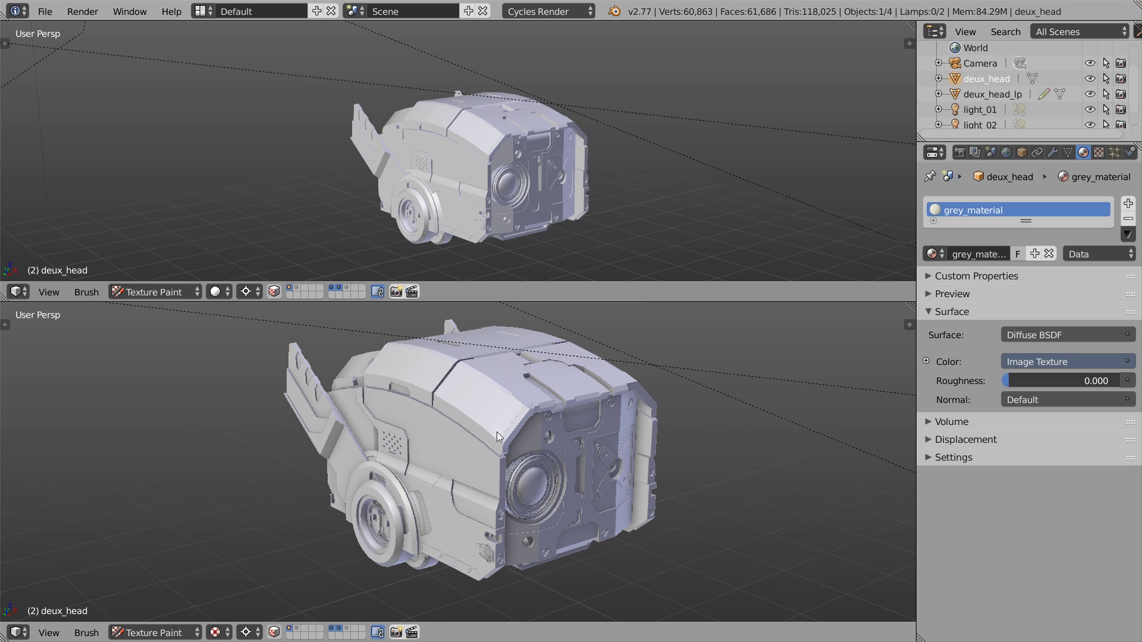
Step: Review the brush and projection painting options in the tool settings
{"action": "key", "text": "t"}
{"action": "left_click", "coordinate": [8, 319]}
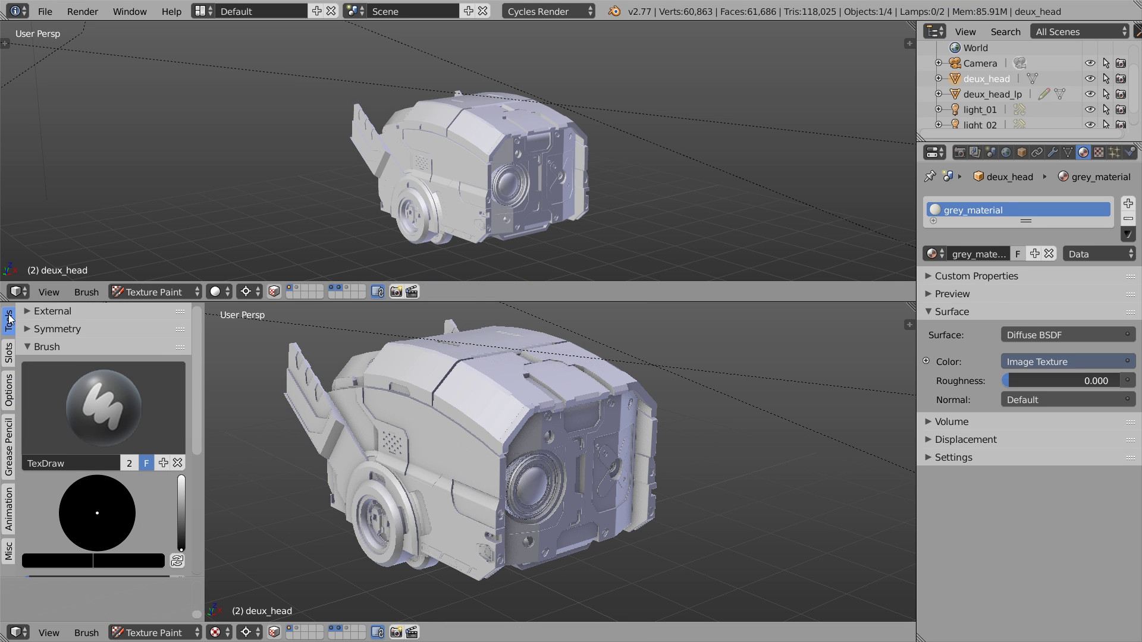
{"action": "scroll", "coordinate": [191, 347], "scroll_direction": "down", "scroll_amount": 5}
{"action": "scroll", "coordinate": [185, 440], "scroll_direction": "down", "scroll_amount": 3}
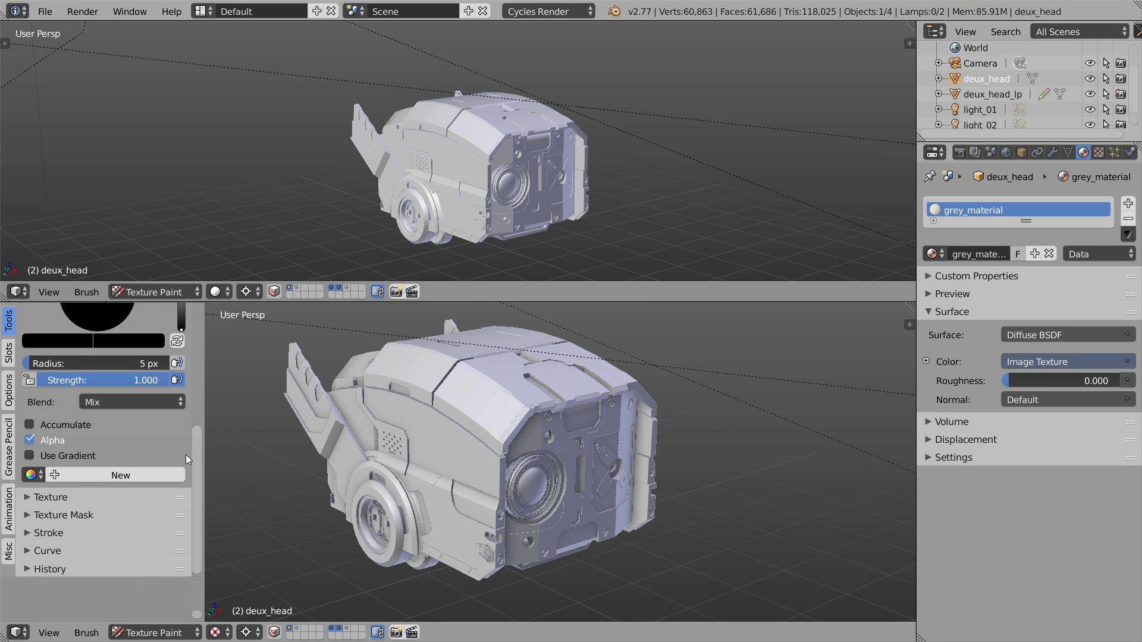
{"action": "left_click", "coordinate": [9, 391]}
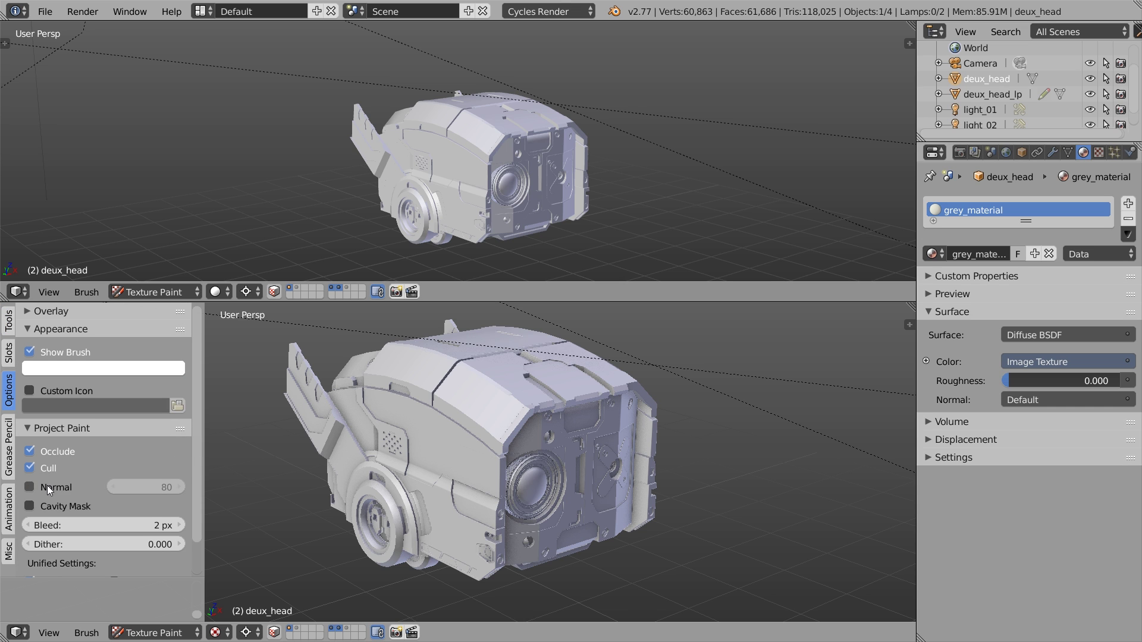
{"action": "left_click", "coordinate": [9, 322]}
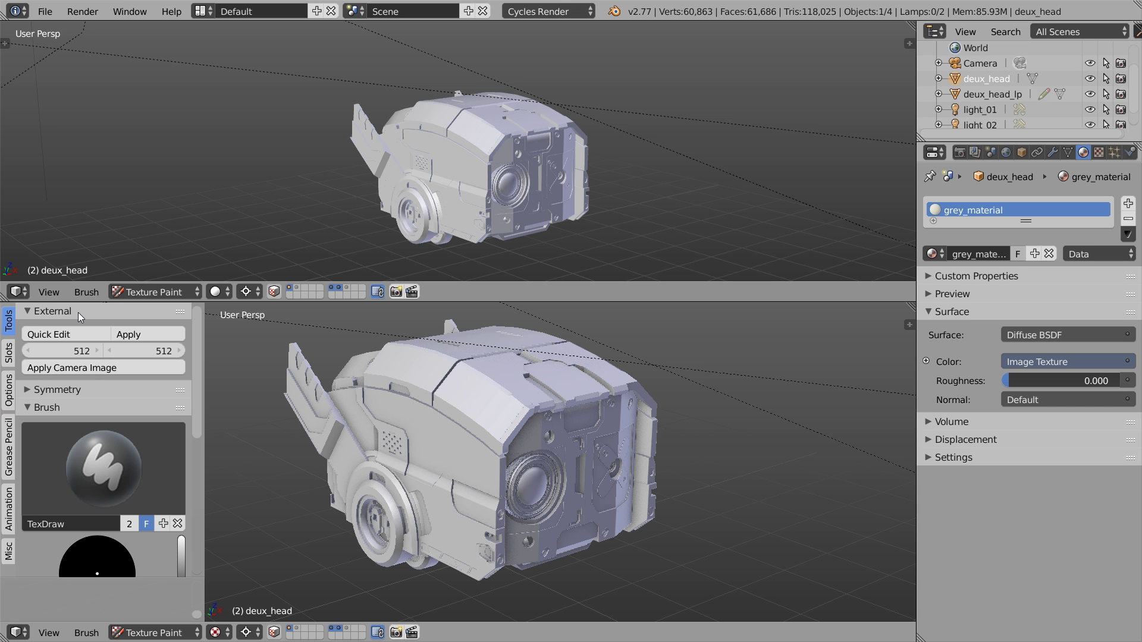
Step: Check that Krita is set as the external image editor in User Preferences
{"action": "left_click", "coordinate": [45, 11]}
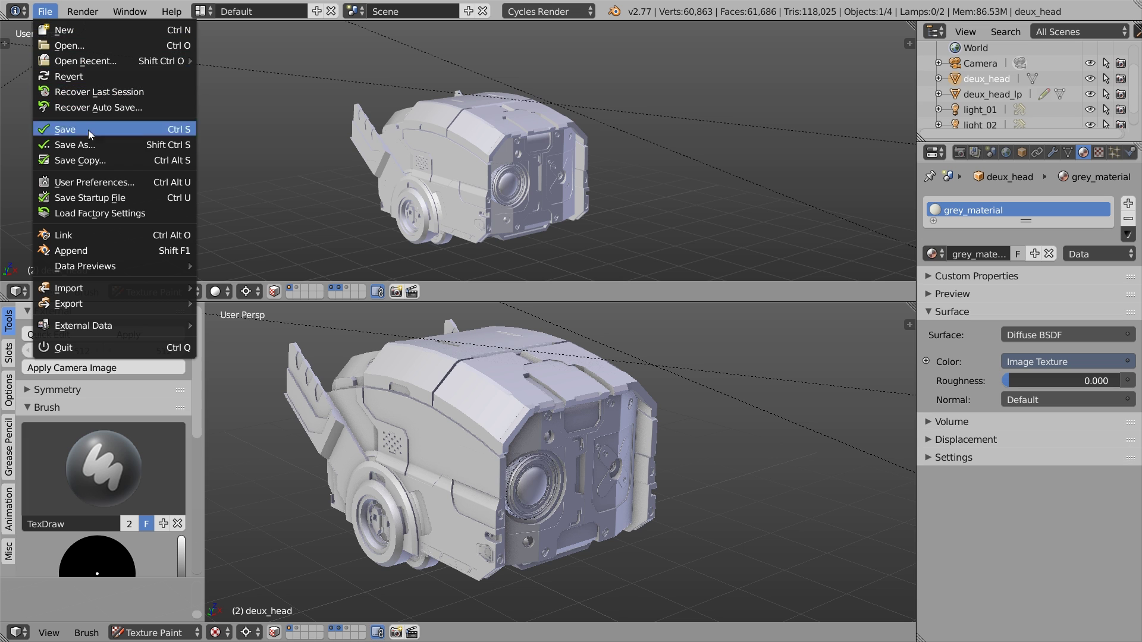
{"action": "left_click", "coordinate": [91, 180]}
{"action": "left_click", "coordinate": [719, 143]}
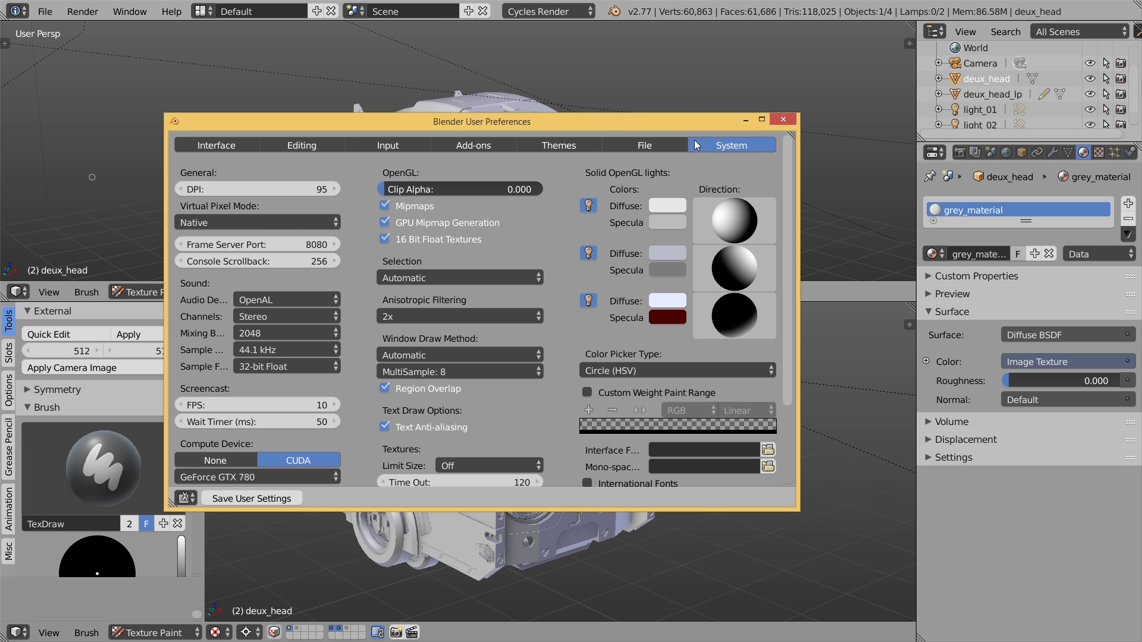
{"action": "left_click", "coordinate": [673, 143]}
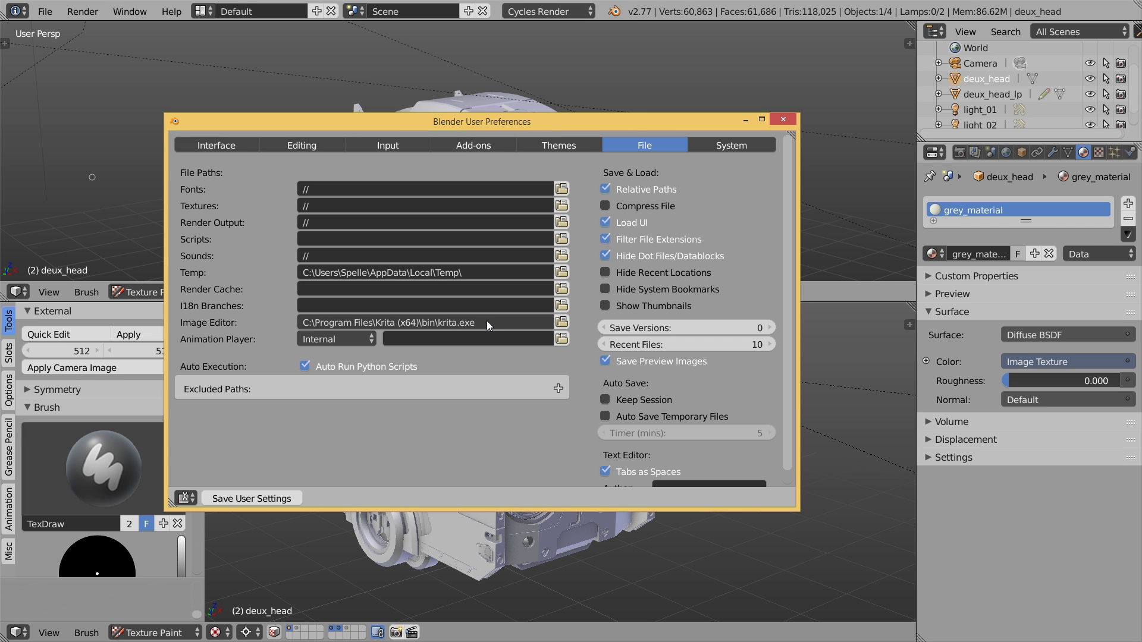
{"action": "left_click", "coordinate": [783, 121]}
Step: Set the snapshot size to 2048 × 2048 and Quick Edit the view
{"action": "left_click", "coordinate": [57, 409]}
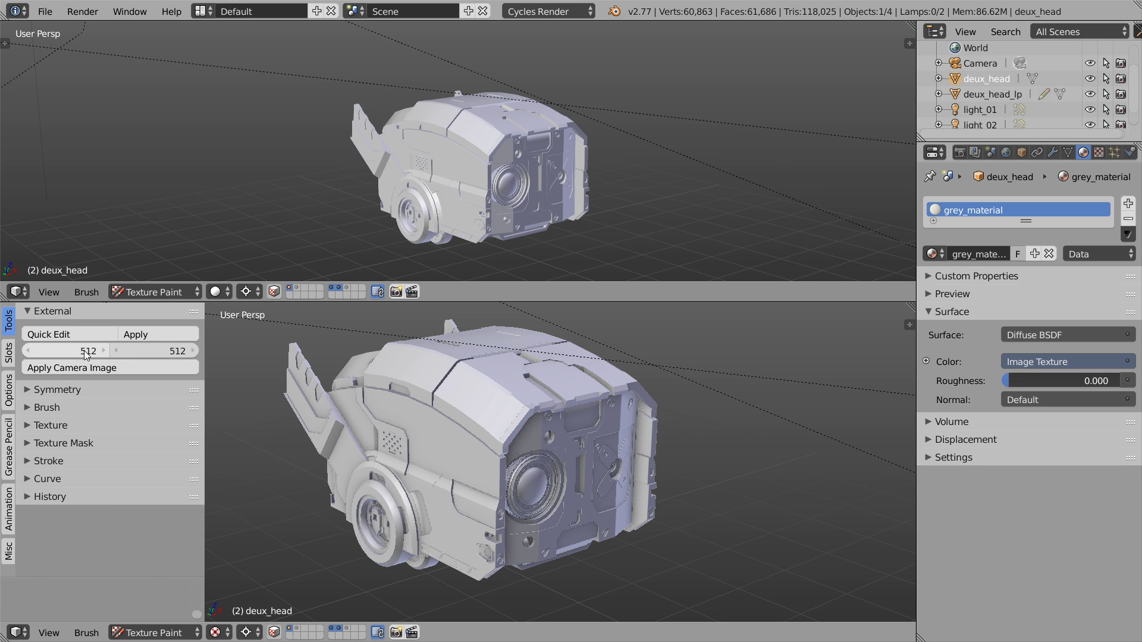
{"action": "left_click", "coordinate": [86, 352]}
{"action": "type", "text": "2048"}
{"action": "key", "text": "Tab"}
{"action": "type", "text": "2048"}
{"action": "key", "text": "Return"}
{"action": "left_click", "coordinate": [82, 339]}
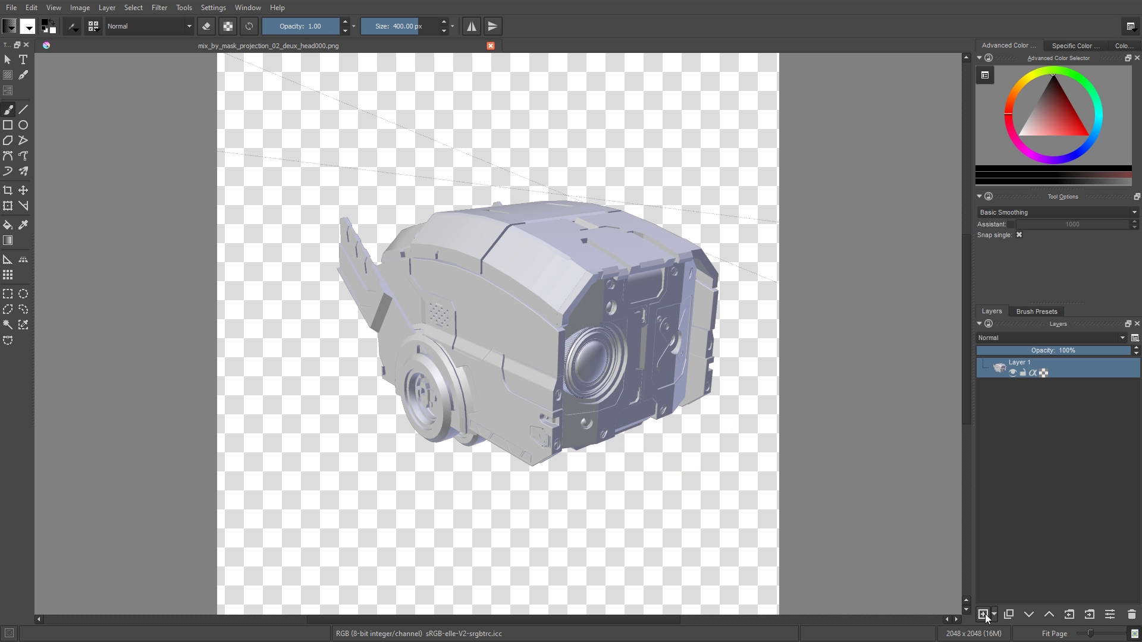
Step: Add a new layer above the render and pick the Block_fuzzy brush
{"action": "left_click", "coordinate": [983, 615]}
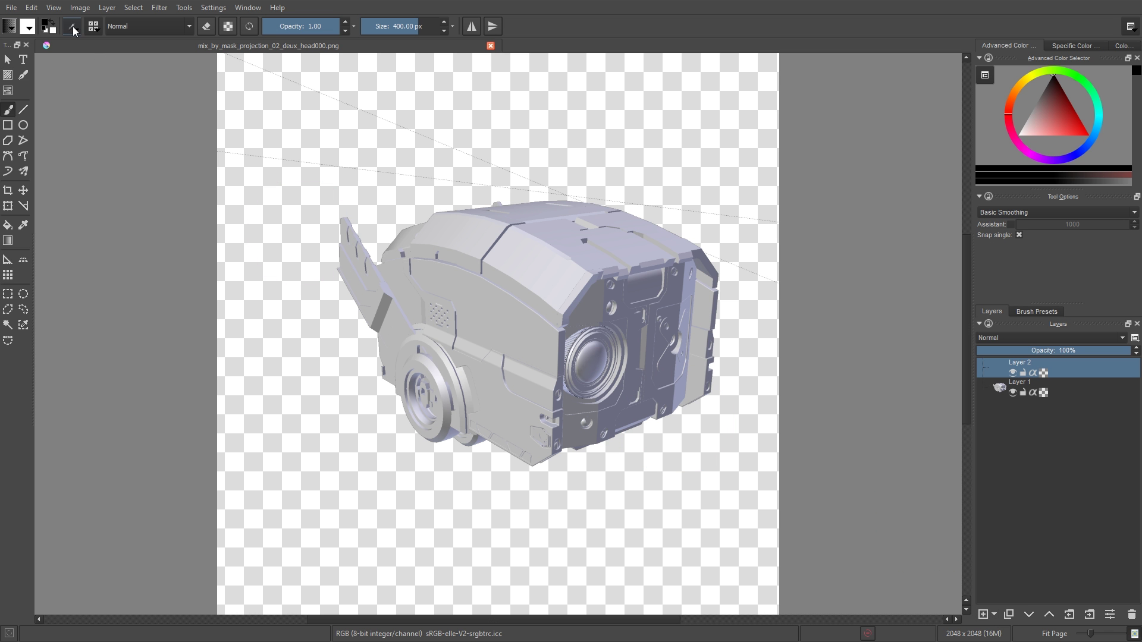
{"action": "left_click", "coordinate": [93, 27]}
{"action": "left_click", "coordinate": [119, 48]}
{"action": "left_click", "coordinate": [120, 61]}
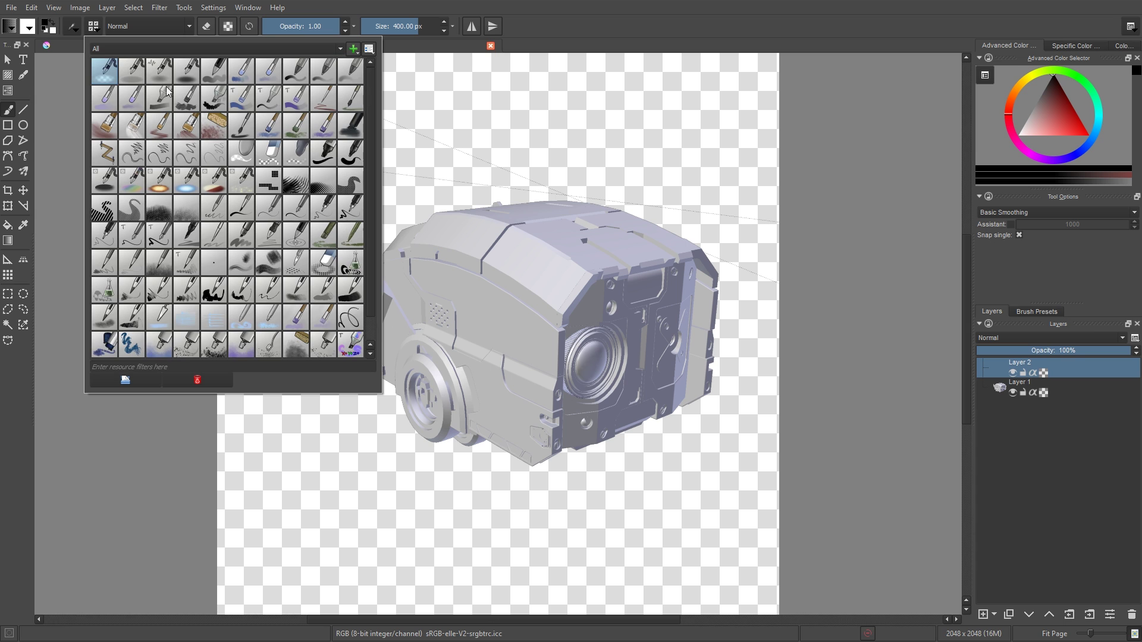
{"action": "left_click", "coordinate": [214, 98]}
{"action": "left_click", "coordinate": [603, 279]}
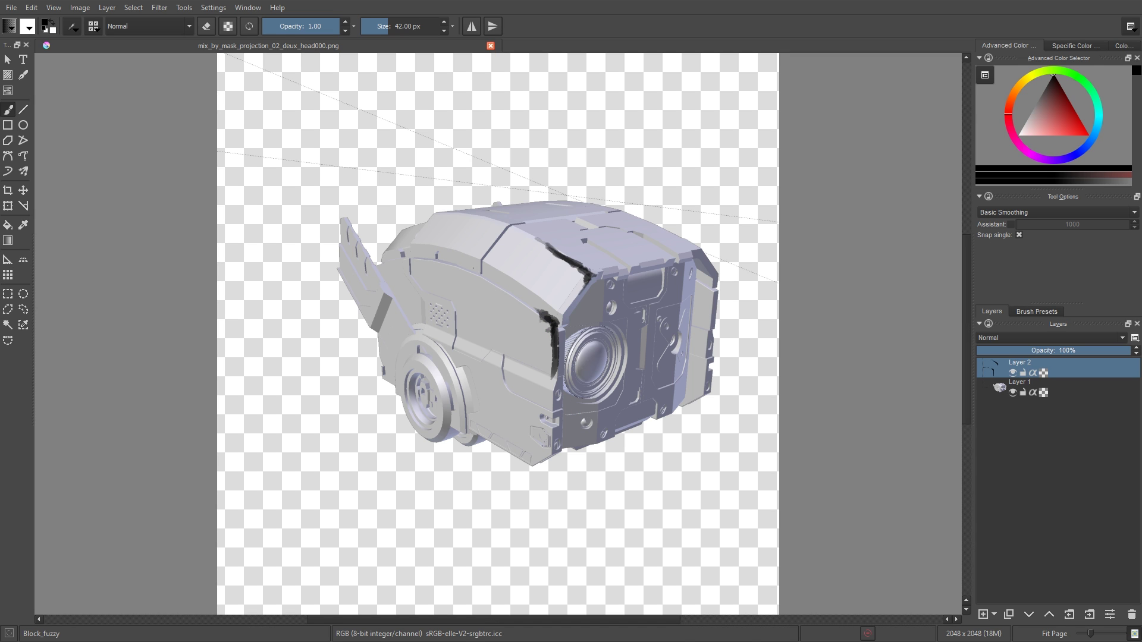
Step: Paint dark worn-edge strokes around the crack, lens rim, panel edges, grille and wheel
{"action": "left_click_drag", "start_coordinate": [473, 268], "coordinate": [467, 273]}
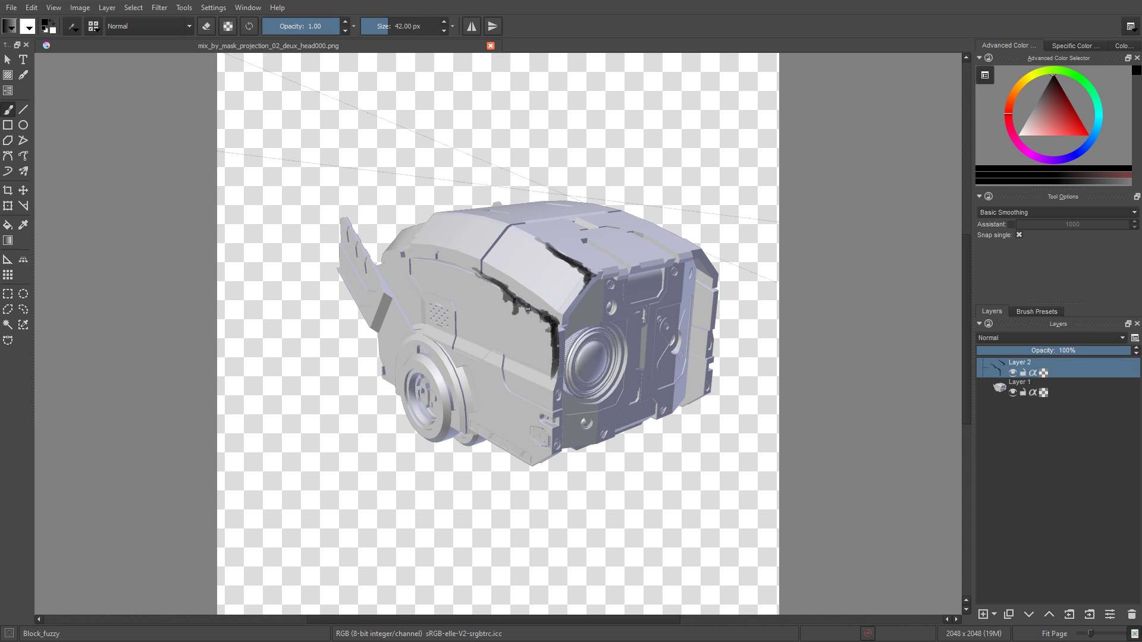
{"action": "mouse_move", "coordinate": [582, 343]}
{"action": "left_mouse_down"}
{"action": "mouse_move", "coordinate": [615, 350]}
{"action": "mouse_move", "coordinate": [581, 344]}
{"action": "left_mouse_up"}
{"action": "left_click_drag", "start_coordinate": [626, 277], "coordinate": [661, 269]}
{"action": "left_click_drag", "start_coordinate": [407, 382], "coordinate": [434, 371]}
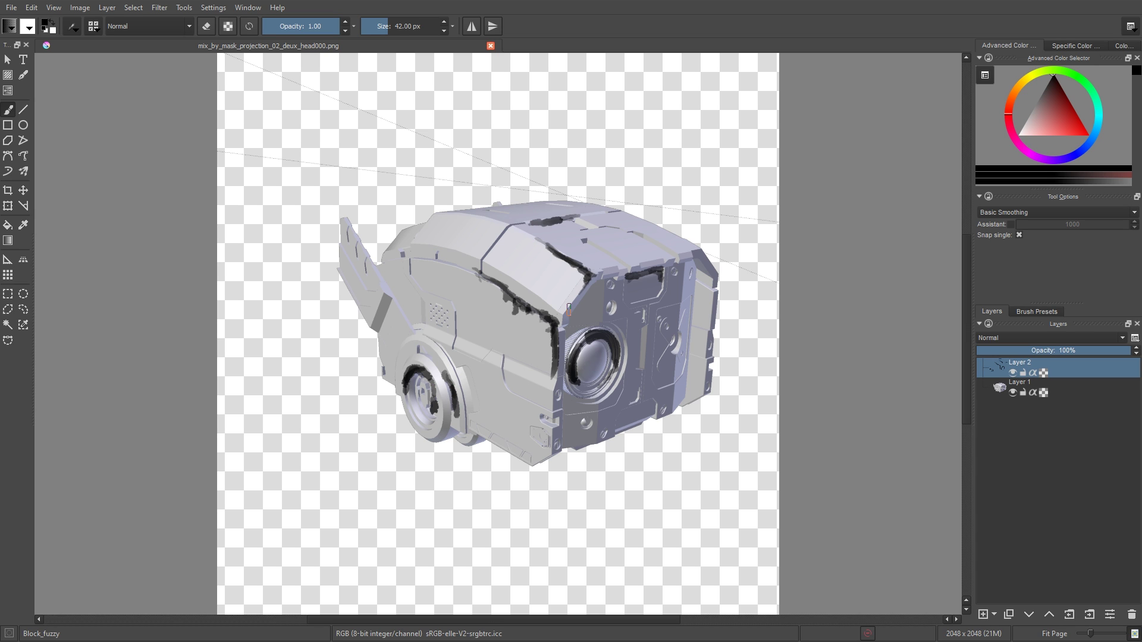
{"action": "left_click_drag", "start_coordinate": [556, 424], "coordinate": [552, 456]}
{"action": "left_click_drag", "start_coordinate": [481, 429], "coordinate": [456, 440]}
{"action": "left_click_drag", "start_coordinate": [466, 306], "coordinate": [466, 321]}
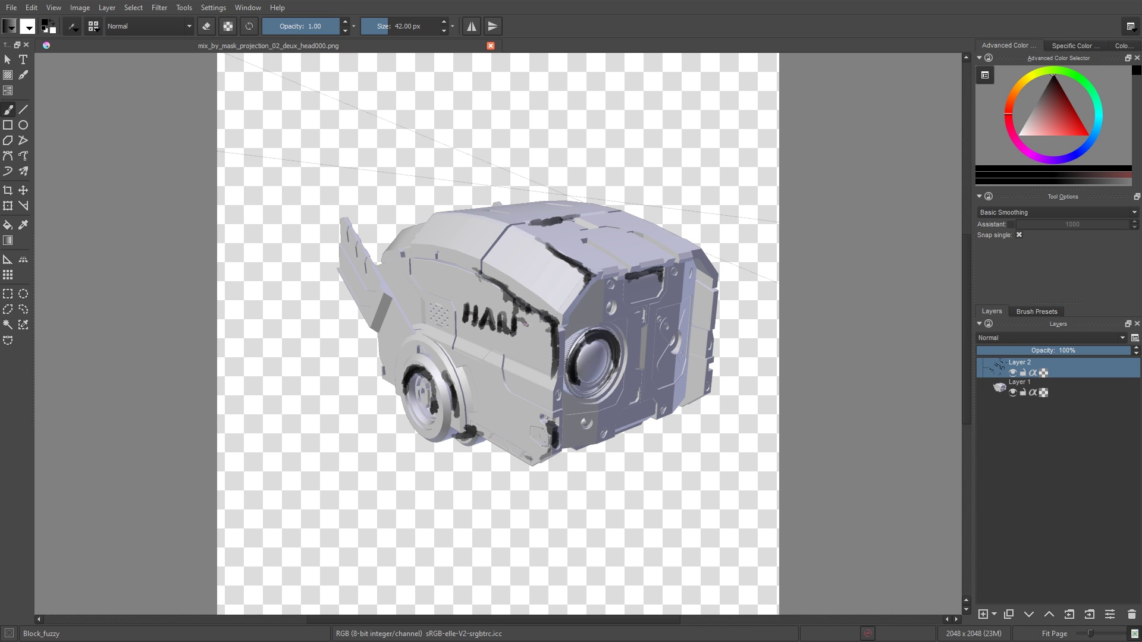
{"action": "left_click_drag", "start_coordinate": [424, 359], "coordinate": [455, 418]}
Step: Paint HARD OPS lettering and an X, then hide the rendered head layer
{"action": "left_click_drag", "start_coordinate": [496, 407], "coordinate": [517, 429]}
{"action": "left_click_drag", "start_coordinate": [518, 408], "coordinate": [494, 427]}
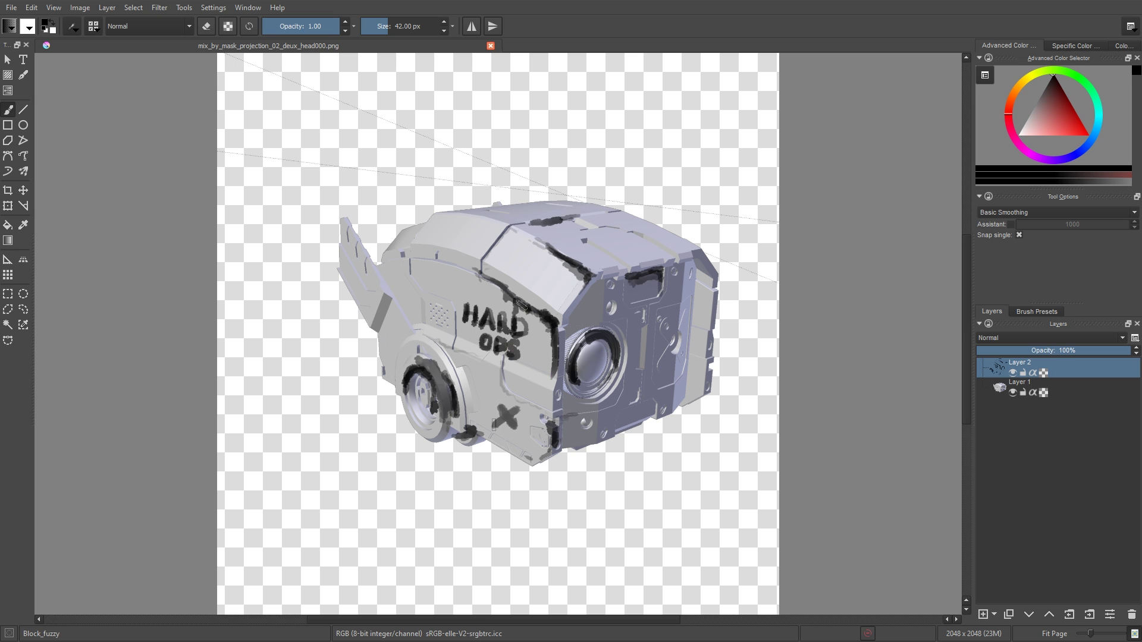
{"action": "left_click", "coordinate": [1013, 393]}
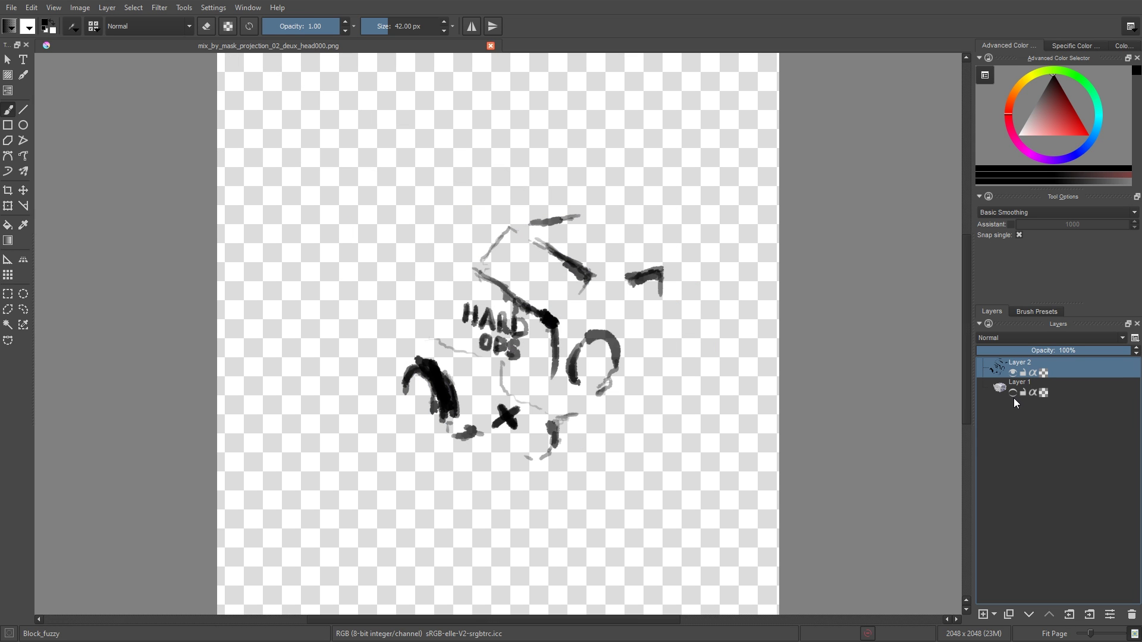
{"action": "left_click", "coordinate": [13, 10]}
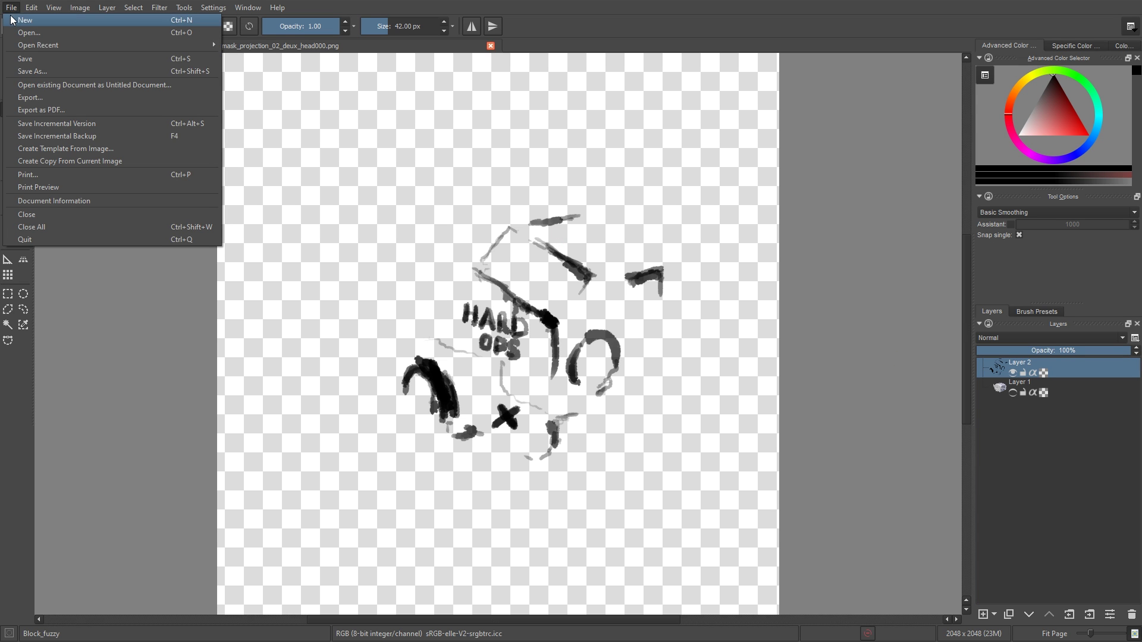
Step: Save the Krita painting, project it back onto the head, and view it rendered in Object Mode
{"action": "left_click", "coordinate": [35, 63]}
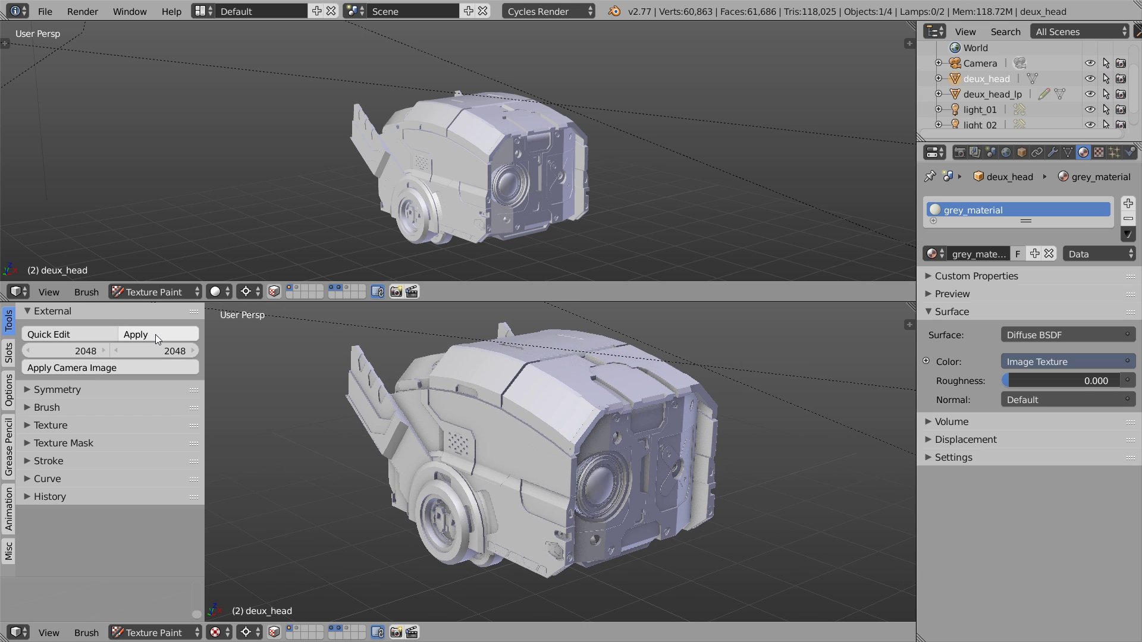
{"action": "left_click", "coordinate": [152, 337]}
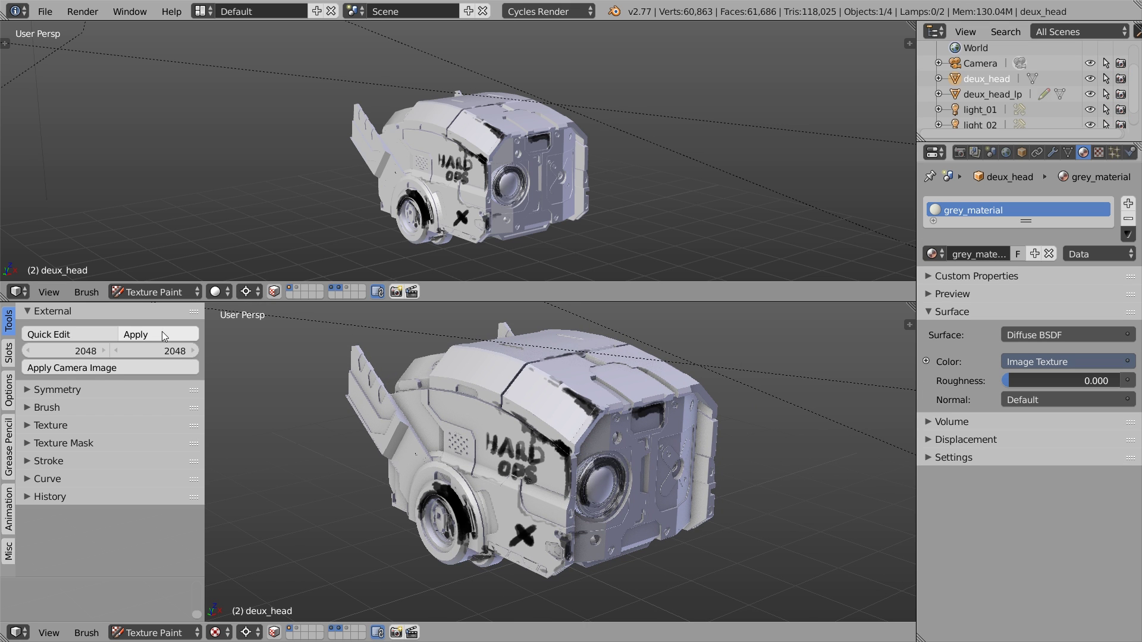
{"action": "key", "text": "t"}
{"action": "left_click", "coordinate": [192, 630]}
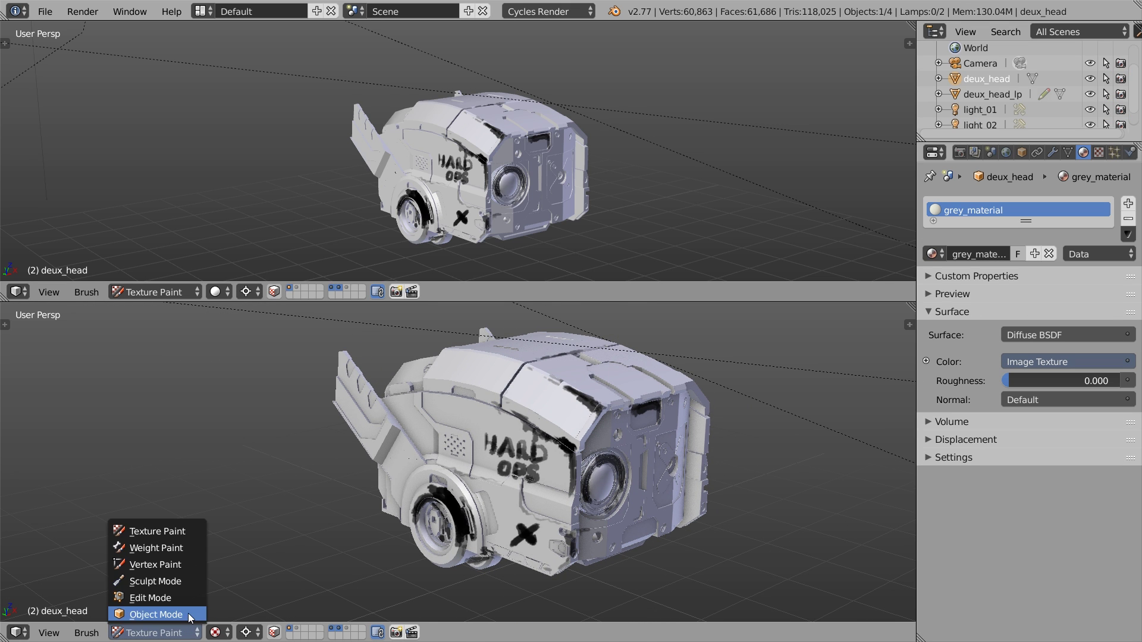
{"action": "left_click", "coordinate": [156, 611]}
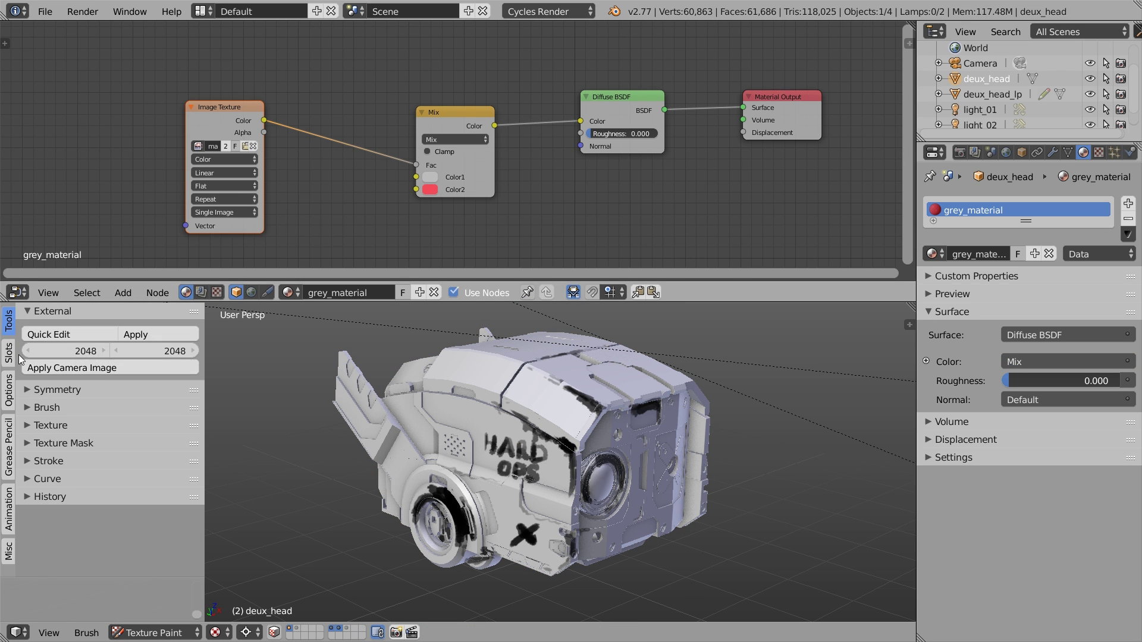
{"action": "left_click", "coordinate": [8, 355]}
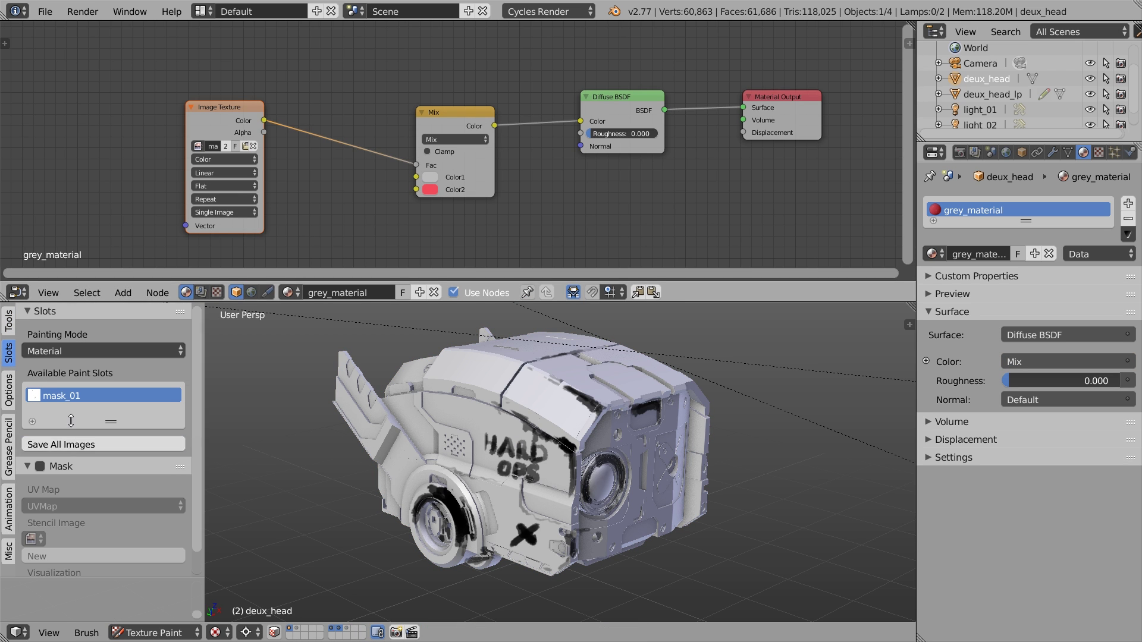
{"action": "key", "text": "t"}
{"action": "left_click", "coordinate": [174, 632]}
{"action": "left_click", "coordinate": [156, 611]}
{"action": "key", "text": "shift+z"}
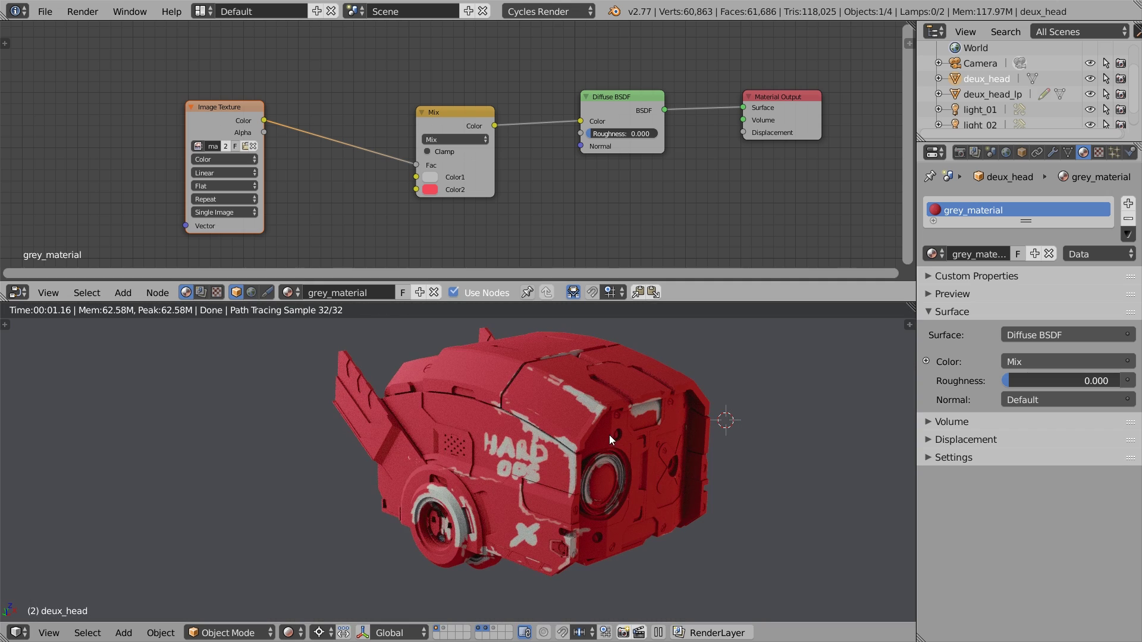
Step: Insert a flipped ColorRamp between the image texture and Mix, tuning its stop for contrast
{"action": "key", "text": "shift+a"}
{"action": "mouse_move", "coordinate": [342, 191]}
{"action": "left_click", "coordinate": [399, 208]}
{"action": "left_click", "coordinate": [297, 100]}
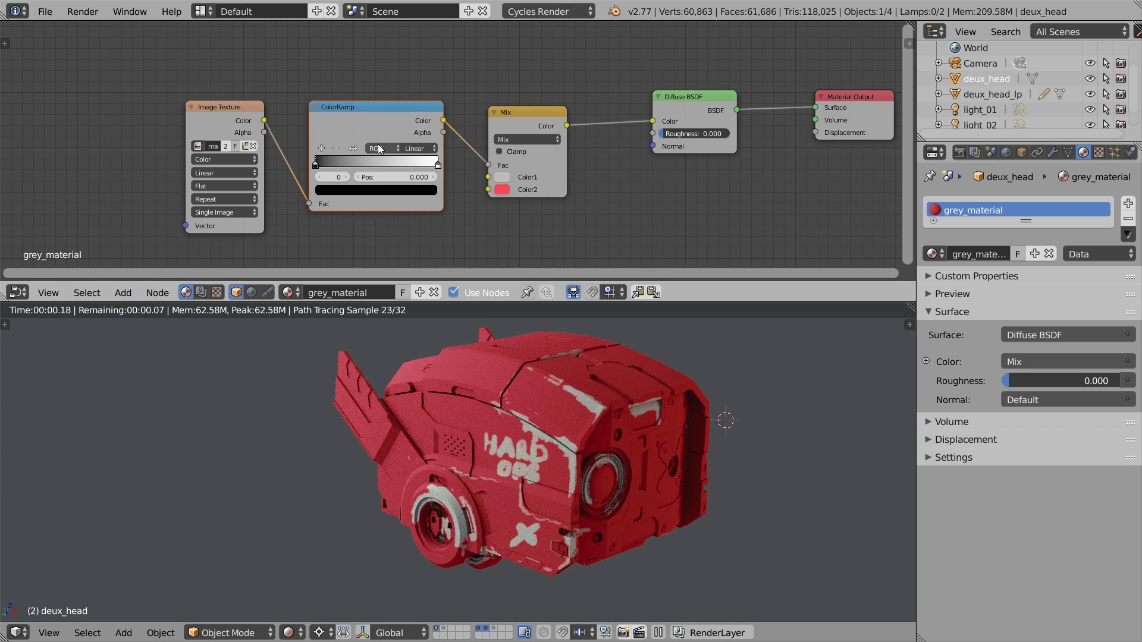
{"action": "left_click", "coordinate": [352, 149]}
{"action": "mouse_move", "coordinate": [352, 161]}
{"action": "left_mouse_down"}
{"action": "mouse_move", "coordinate": [426, 164]}
{"action": "mouse_move", "coordinate": [356, 173]}
{"action": "left_mouse_up"}
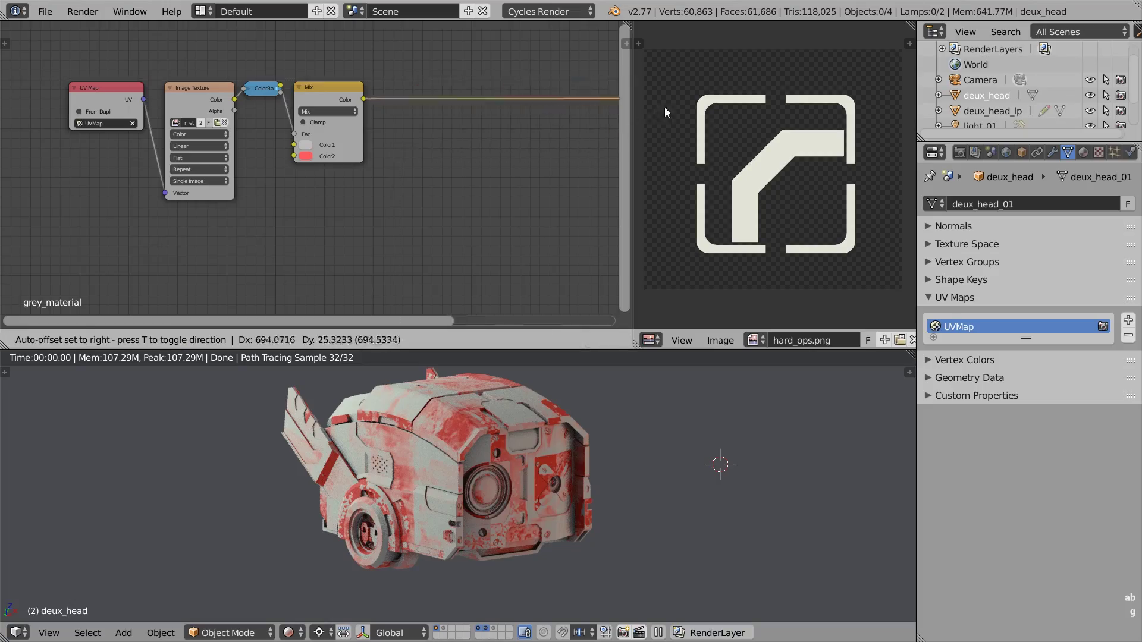
Step: Duplicate the Mix node onto the link and place a copy of the UV Map node higher up
{"action": "left_click", "coordinate": [523, 83]}
{"action": "middle_click_drag", "start_coordinate": [60, 83], "coordinate": [72, 165]}
{"action": "left_click", "coordinate": [93, 167]}
{"action": "key", "text": "shift+d"}
{"action": "left_click", "coordinate": [94, 77]}
Step: Add a second UV map to the head and rename it UVMap_decal
{"action": "left_click", "coordinate": [1128, 321]}
{"action": "double_click", "coordinate": [966, 342]}
{"action": "key", "text": "End"}
{"action": "key", "text": "BackSpace"}
{"action": "key", "text": "BackSpace"}
{"action": "key", "text": "BackSpace"}
{"action": "key", "text": "BackSpace"}
{"action": "type", "text": "_02"}
{"action": "key", "text": "Return"}
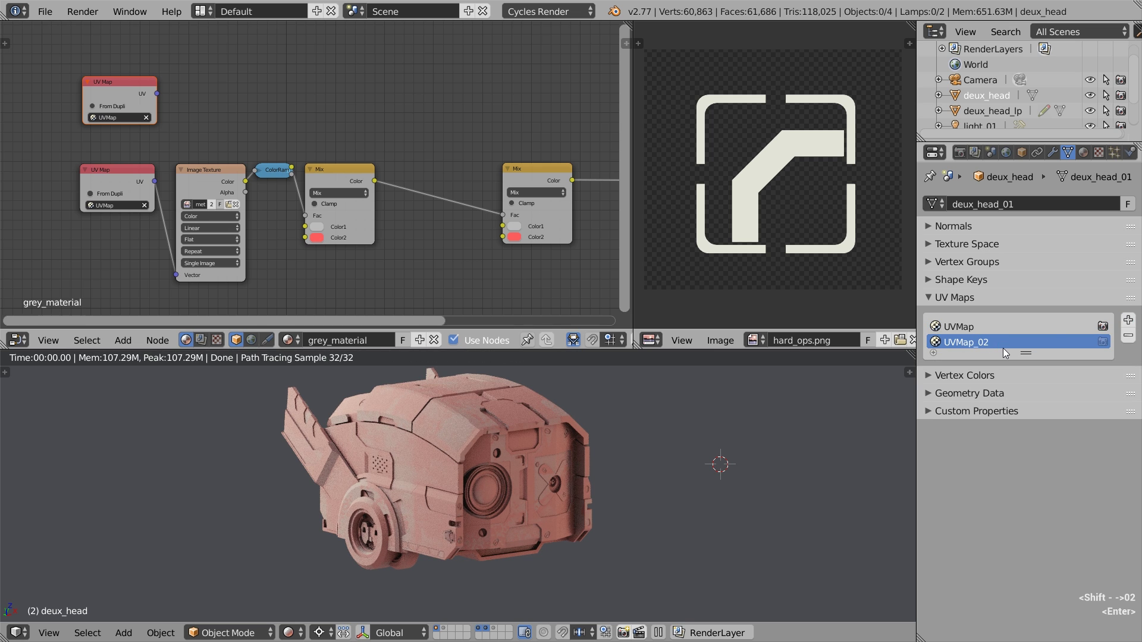
{"action": "double_click", "coordinate": [966, 342]}
{"action": "key", "text": "End"}
{"action": "key", "text": "BackSpace"}
{"action": "key", "text": "BackSpace"}
{"action": "type", "text": "decal"}
{"action": "key", "text": "Return"}
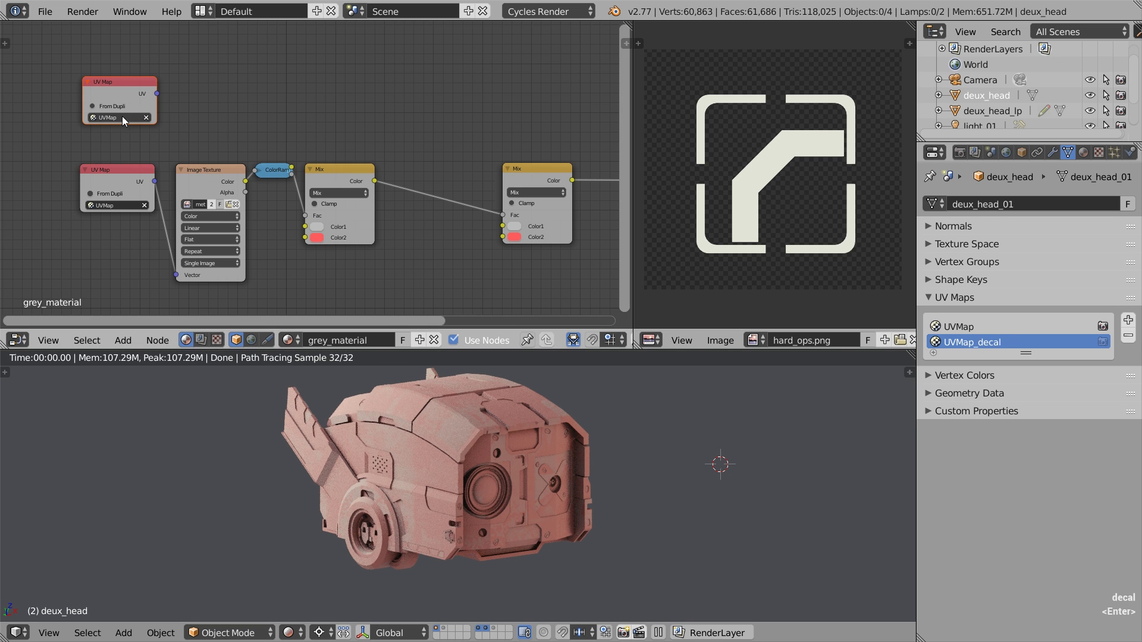
Step: Set the top UV Map node to UVMap_decal, feed it into the second Mix factor, and make Color2 yellow
{"action": "left_click", "coordinate": [119, 117]}
{"action": "left_click", "coordinate": [130, 141]}
{"action": "mouse_move", "coordinate": [503, 215]}
{"action": "left_mouse_down"}
{"action": "mouse_move", "coordinate": [423, 158]}
{"action": "mouse_move", "coordinate": [376, 184]}
{"action": "mouse_move", "coordinate": [502, 226]}
{"action": "left_mouse_up"}
{"action": "key", "text": "g"}
{"action": "left_click", "coordinate": [335, 91]}
{"action": "left_click_drag", "start_coordinate": [378, 93], "coordinate": [505, 218]}
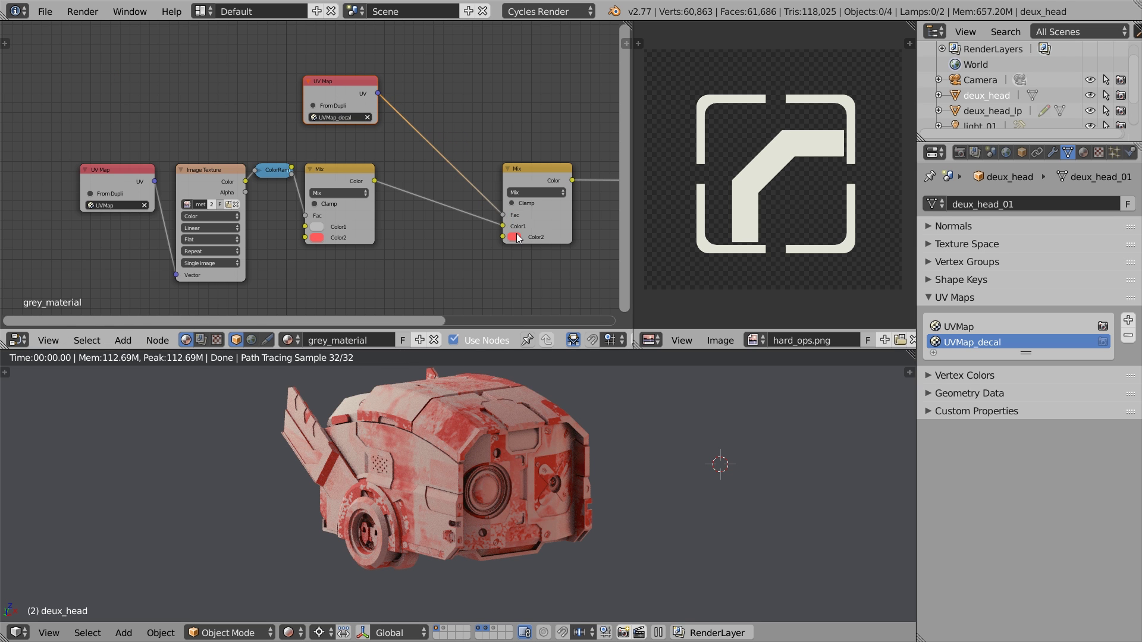
{"action": "left_click", "coordinate": [514, 237]}
{"action": "left_click", "coordinate": [525, 153]}
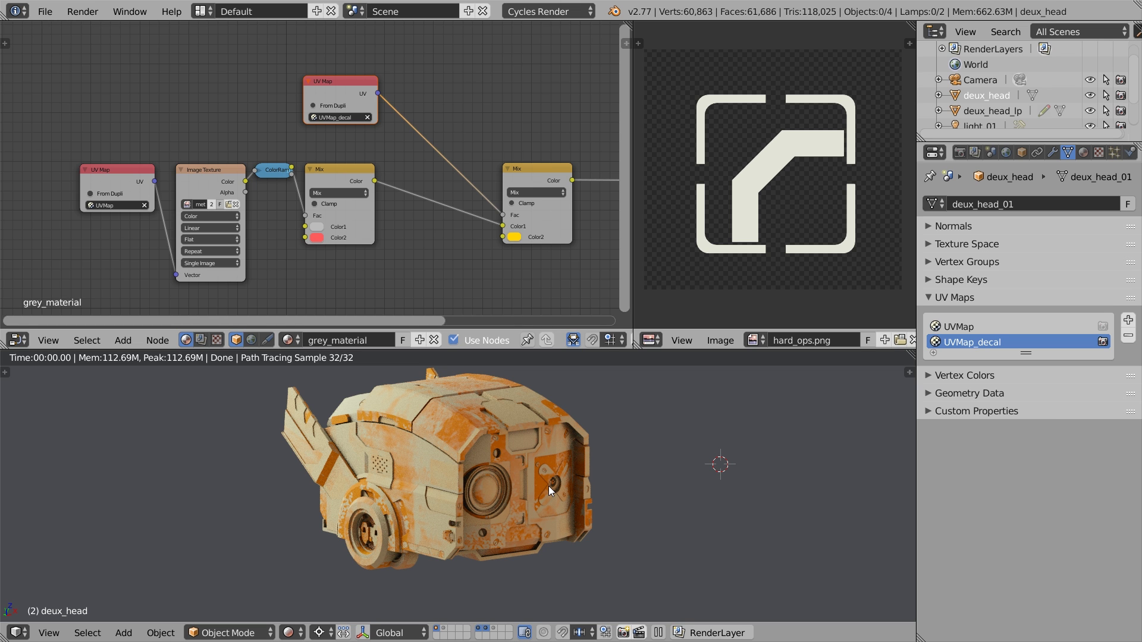
Step: In Edit Mode, shrink the decal UVs to a tiny island in the lower-left corner
{"action": "key", "text": "Tab"}
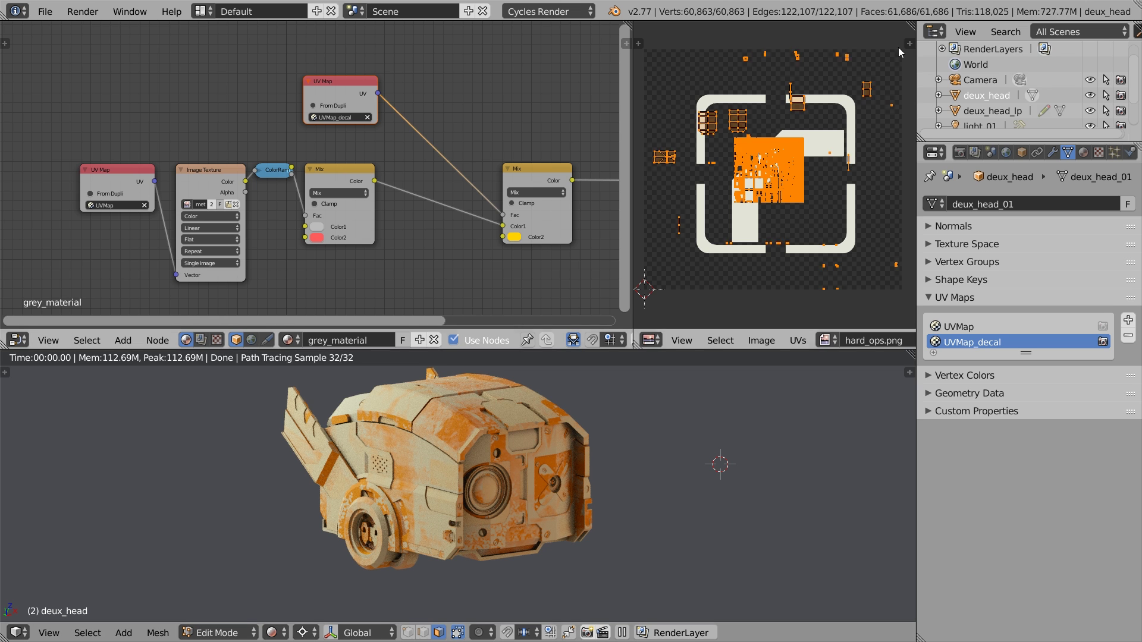
{"action": "key", "text": "s"}
{"action": "left_click", "coordinate": [773, 168]}
{"action": "key", "text": "g"}
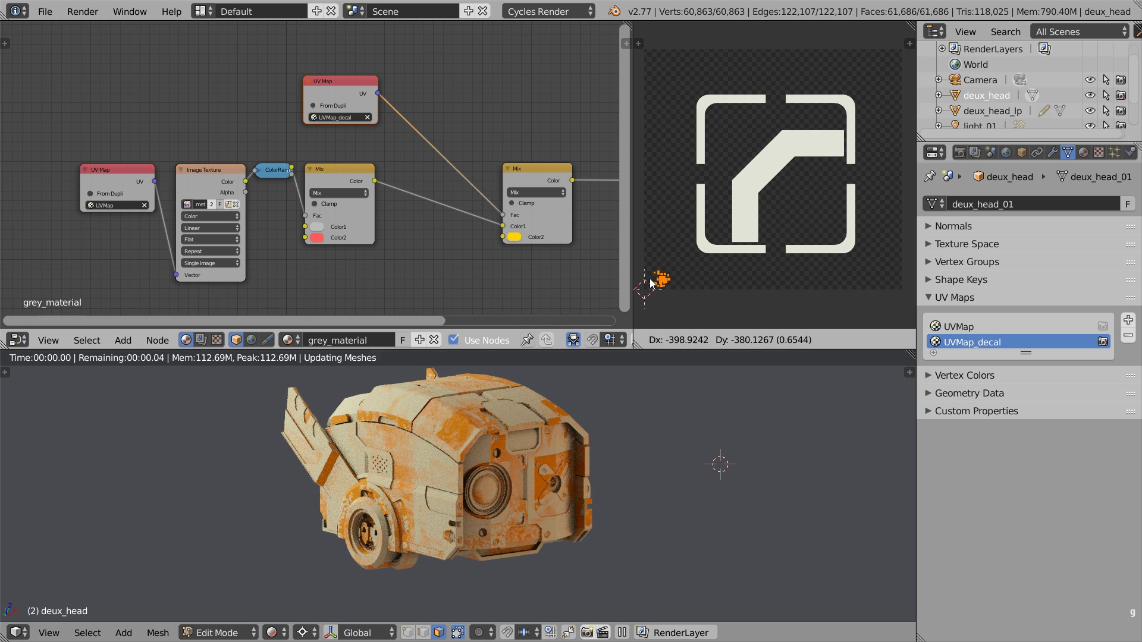
{"action": "left_click", "coordinate": [660, 278]}
Step: From the side view, box-select the head's side panel faces and Project From View
{"action": "key", "text": "KP_3"}
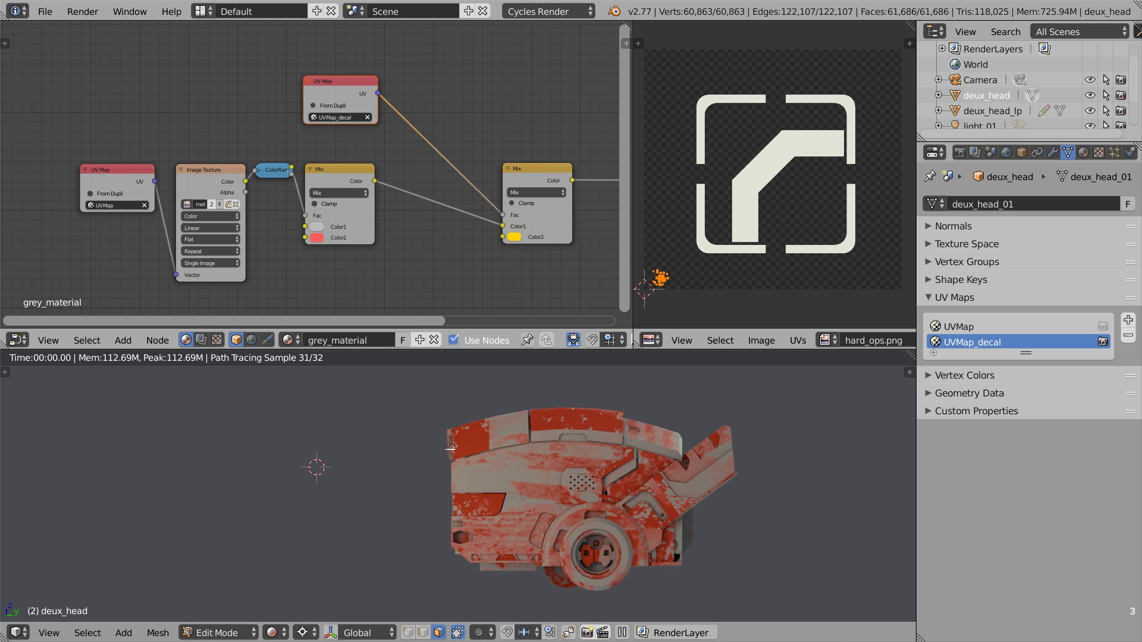
{"action": "key", "text": "ctrl+KP_3"}
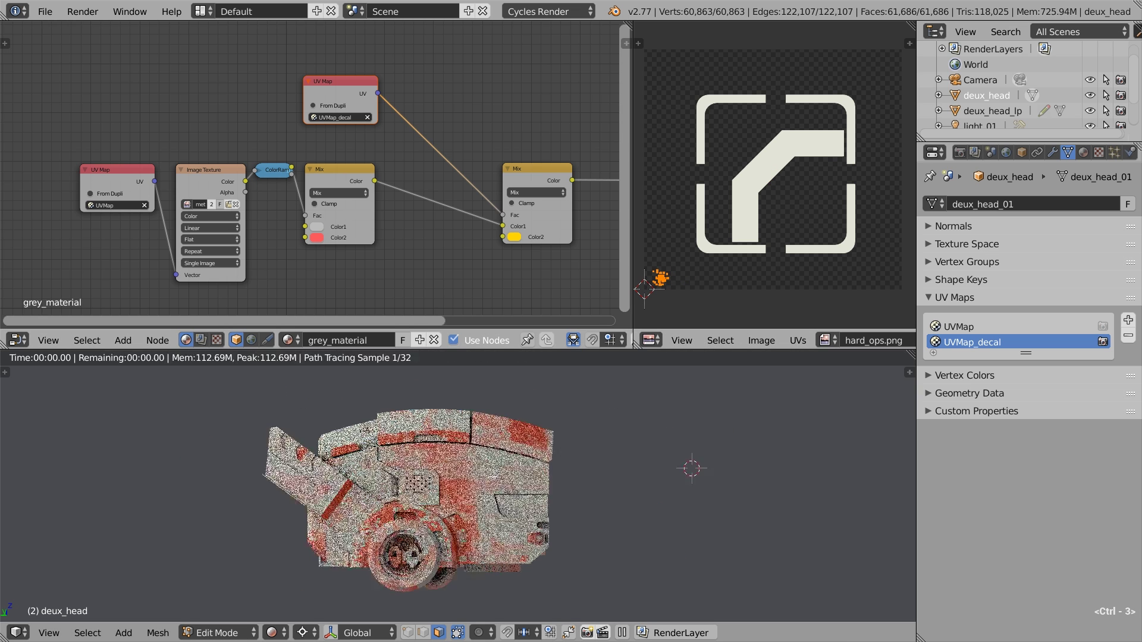
{"action": "key", "text": "shift+z"}
{"action": "scroll", "coordinate": [417, 476], "scroll_direction": "down", "scroll_amount": 2}
{"action": "key", "text": "a"}
{"action": "key", "text": "b"}
{"action": "left_click_drag", "start_coordinate": [402, 427], "coordinate": [535, 532]}
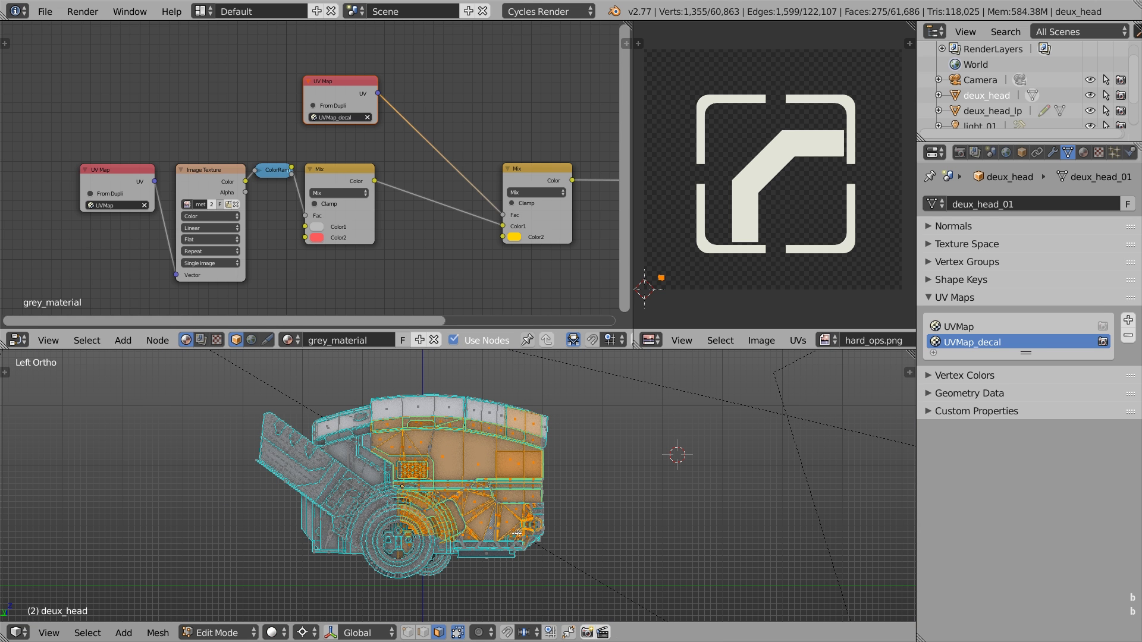
{"action": "key", "text": "u"}
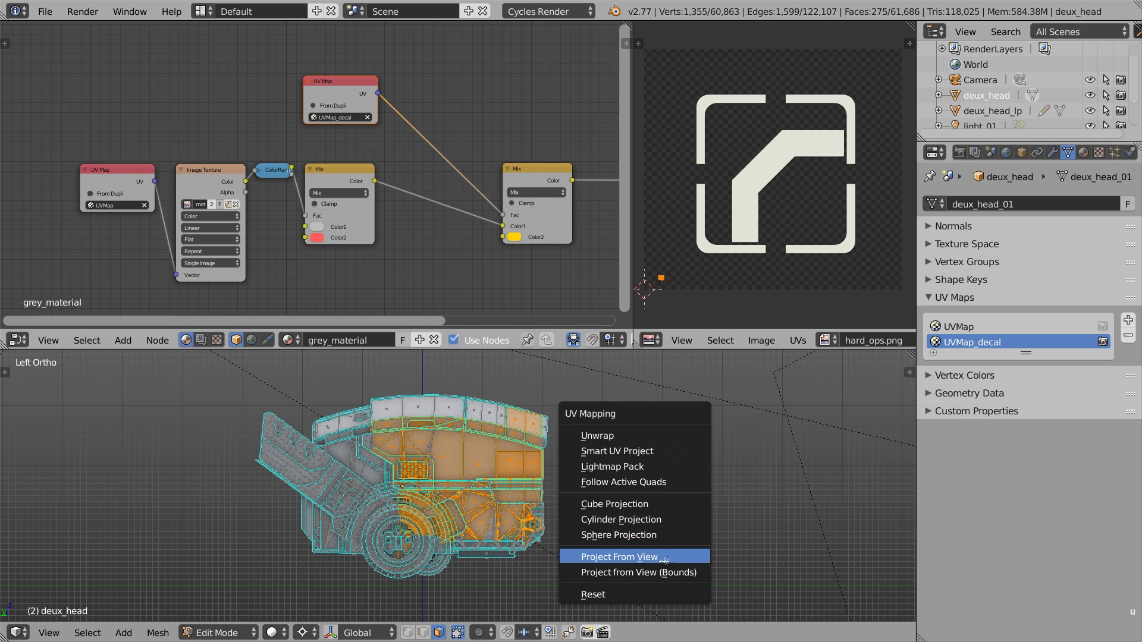
{"action": "left_click", "coordinate": [619, 557]}
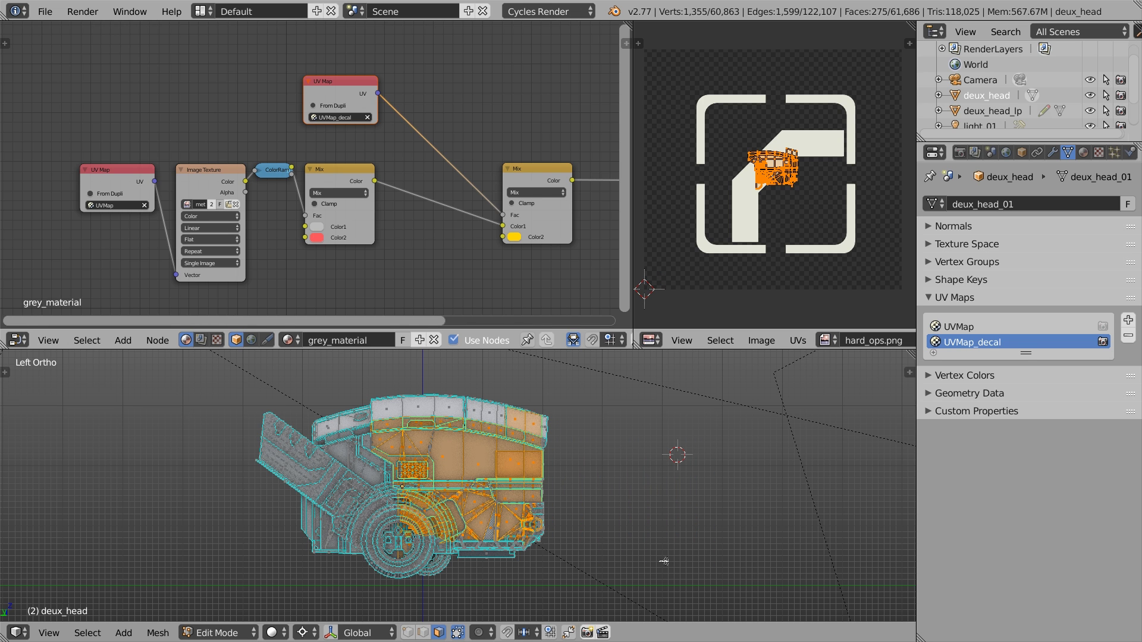
{"action": "key", "text": "Tab"}
Step: Duplicate the Image Texture node and load hard_ops.png into the copy
{"action": "left_click", "coordinate": [223, 187]}
{"action": "key", "text": "shift+d"}
{"action": "left_click", "coordinate": [464, 93]}
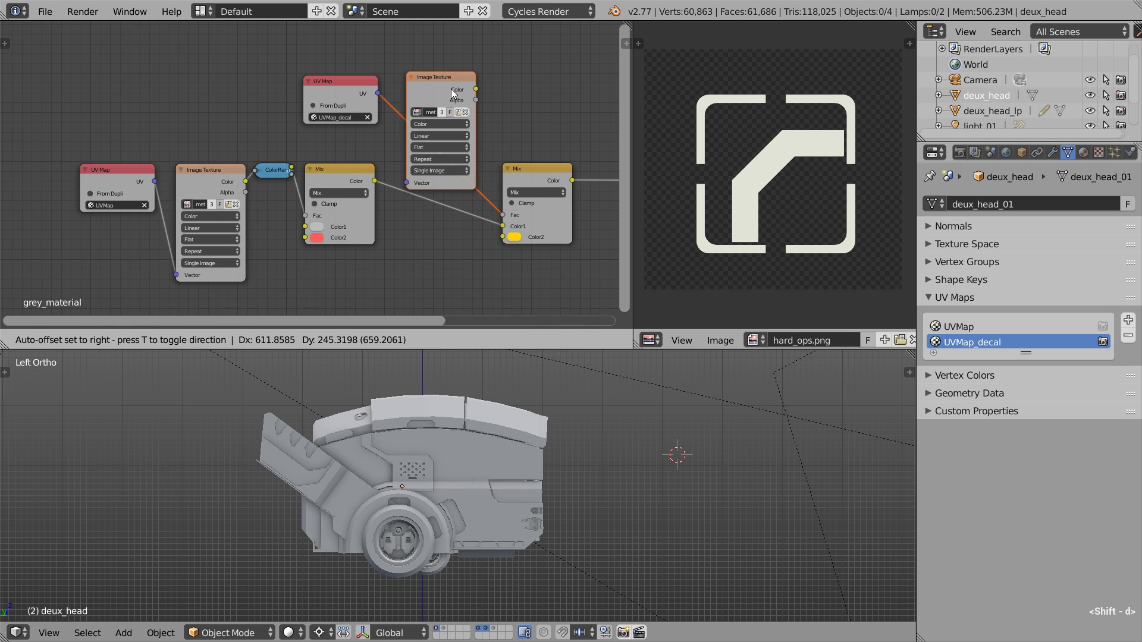
{"action": "left_click", "coordinate": [428, 112]}
{"action": "left_click", "coordinate": [458, 131]}
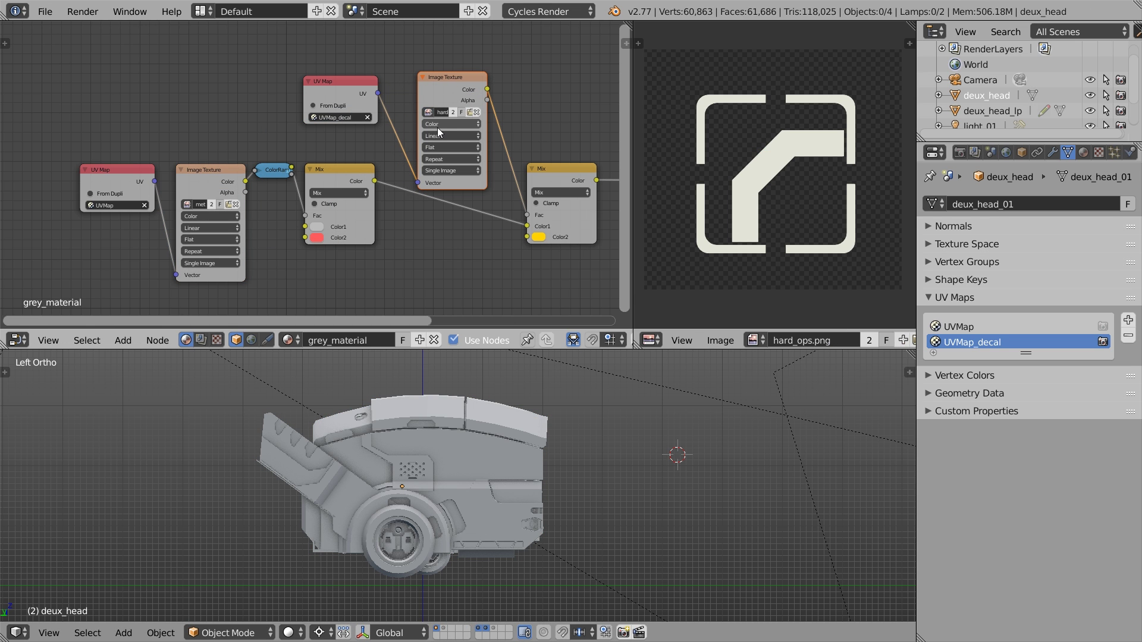
Step: Scale and position the projected decal UVs while previewing the logo on the head
{"action": "middle_click_drag", "start_coordinate": [470, 461], "coordinate": [493, 465]}
{"action": "key", "text": "alt+z"}
{"action": "key", "text": "Tab"}
{"action": "key", "text": "s"}
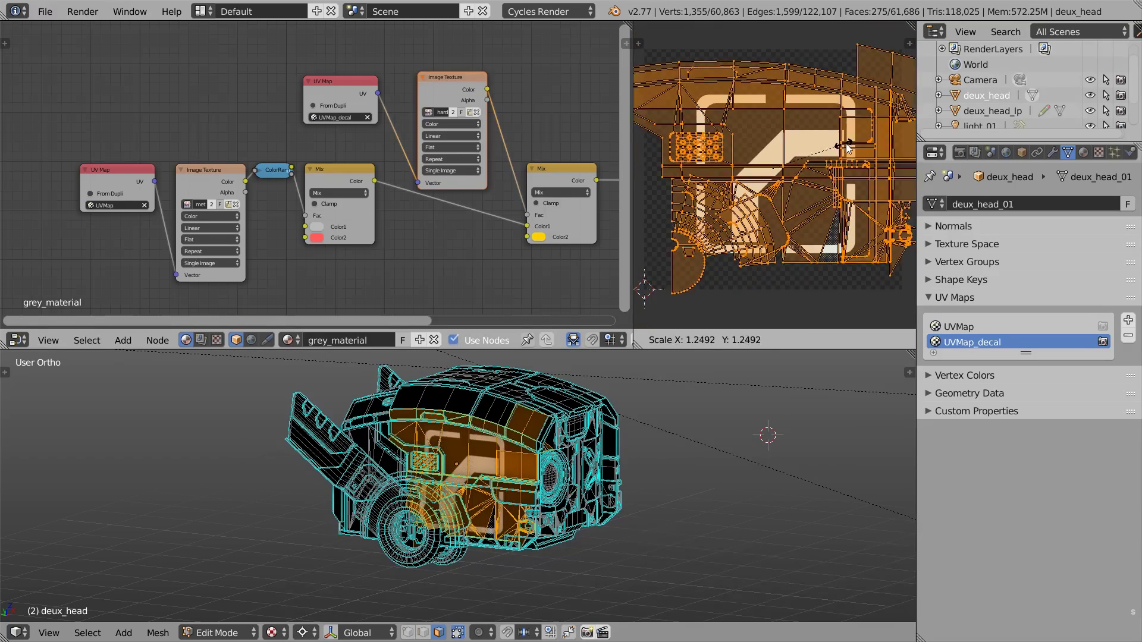
{"action": "key", "text": "g"}
{"action": "left_click", "coordinate": [855, 146]}
{"action": "key", "text": "s"}
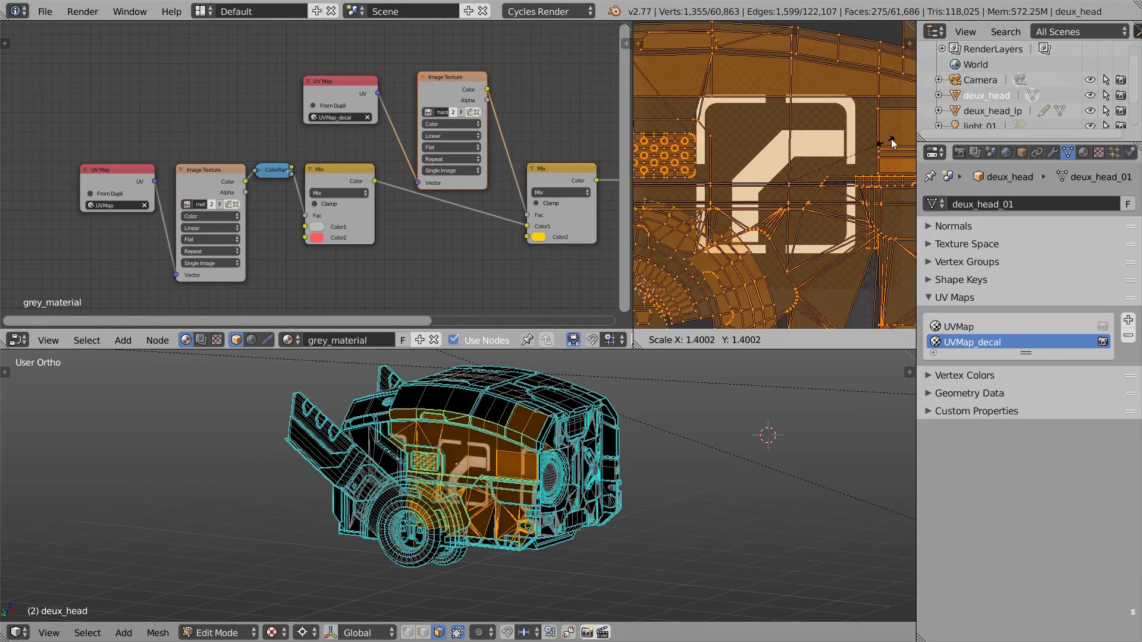
{"action": "left_click", "coordinate": [833, 190]}
{"action": "key", "text": "s"}
{"action": "left_click", "coordinate": [828, 213]}
{"action": "key", "text": "Tab"}
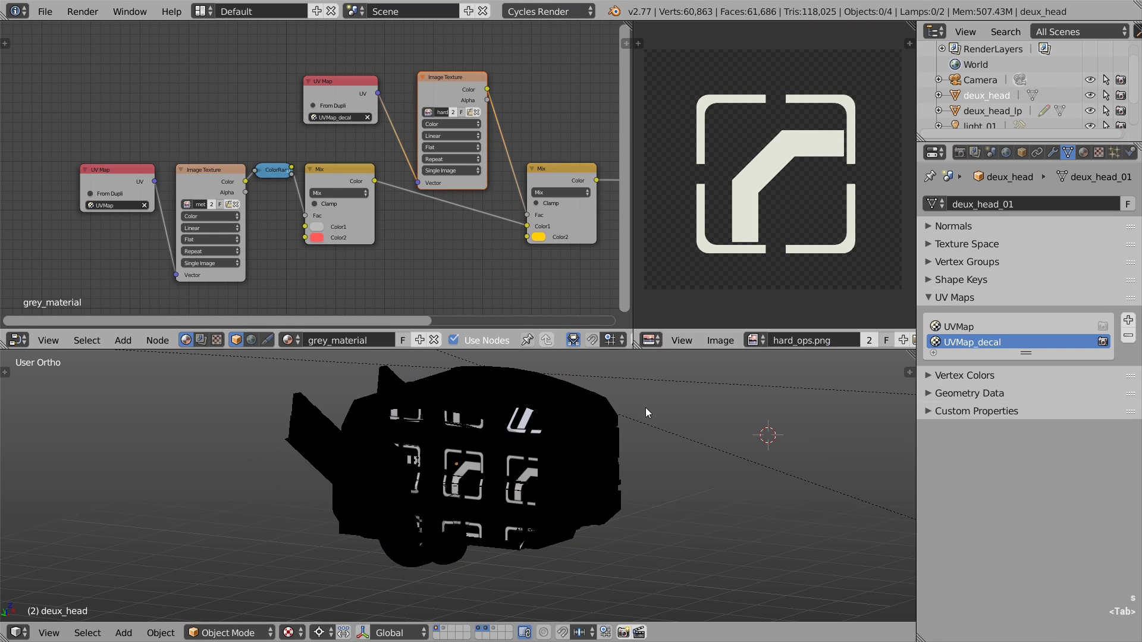
{"action": "key", "text": "shift+z"}
Step: Insert a Mapping node on the decal UV link with Min and Max clamping so it doesn't repeat
{"action": "scroll", "coordinate": [701, 209], "scroll_direction": "down", "scroll_amount": 1}
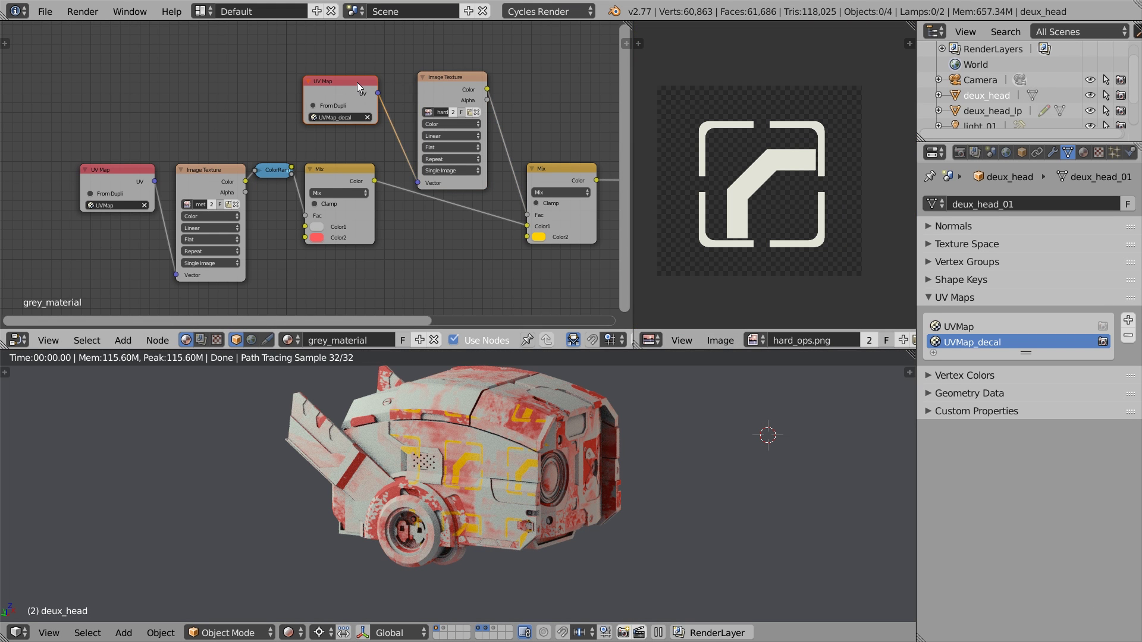
{"action": "left_click_drag", "start_coordinate": [359, 85], "coordinate": [205, 72]}
{"action": "key", "text": "shift+a"}
{"action": "mouse_move", "coordinate": [202, 133]}
{"action": "left_click", "coordinate": [255, 132]}
{"action": "left_click", "coordinate": [306, 103]}
{"action": "left_click", "coordinate": [284, 108]}
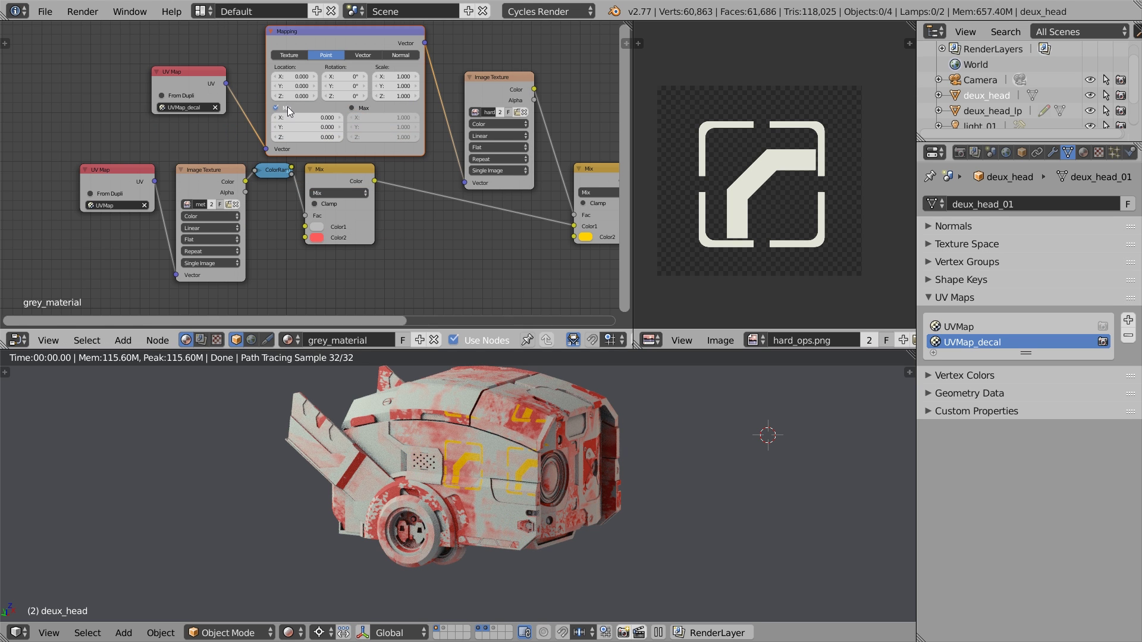
{"action": "left_click", "coordinate": [353, 109]}
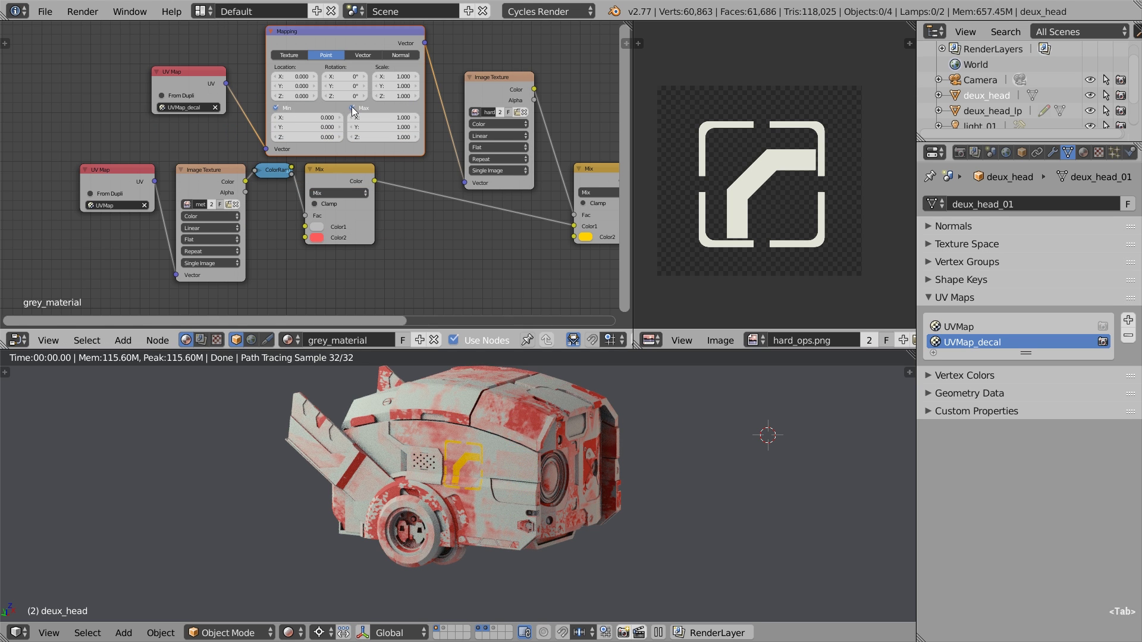
Step: Make the decal colour orange and move the decal UVs into their final position
{"action": "left_click", "coordinate": [586, 237]}
{"action": "left_click_drag", "start_coordinate": [599, 138], "coordinate": [583, 223]}
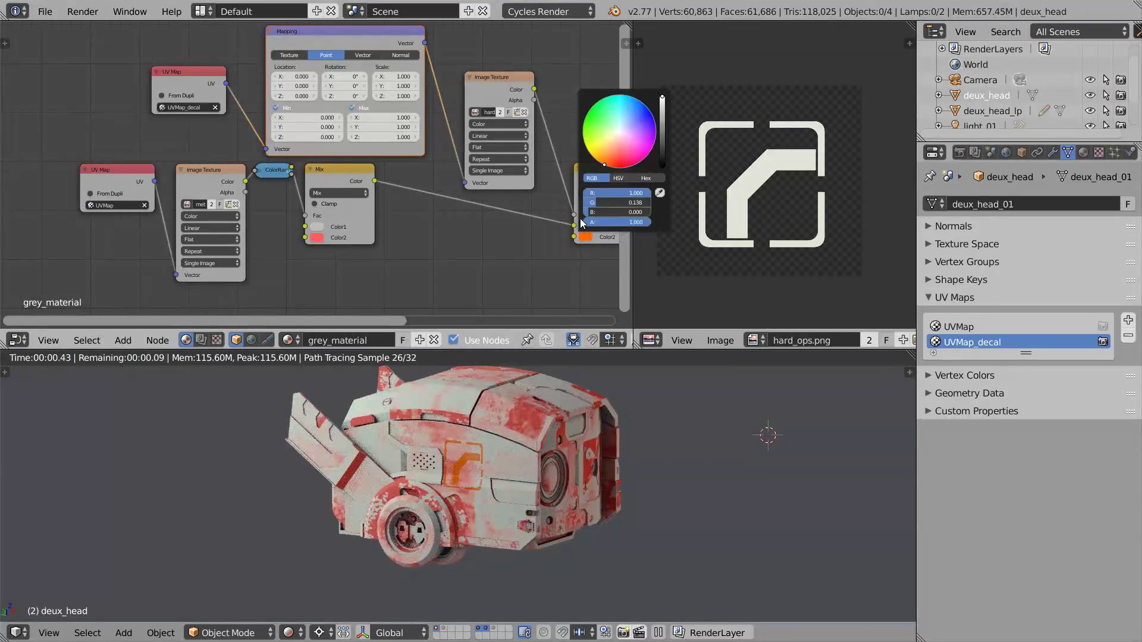
{"action": "key", "text": "Tab"}
{"action": "scroll", "coordinate": [713, 185], "scroll_direction": "down", "scroll_amount": 4}
{"action": "key", "text": "g"}
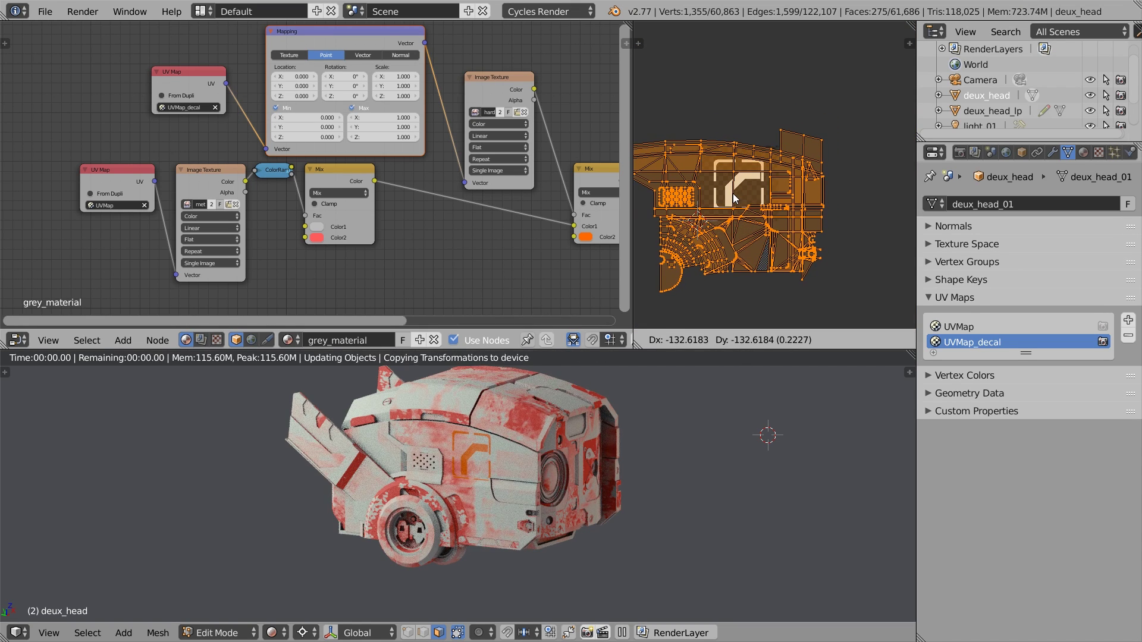
{"action": "left_click", "coordinate": [748, 185]}
{"action": "key", "text": "Tab"}
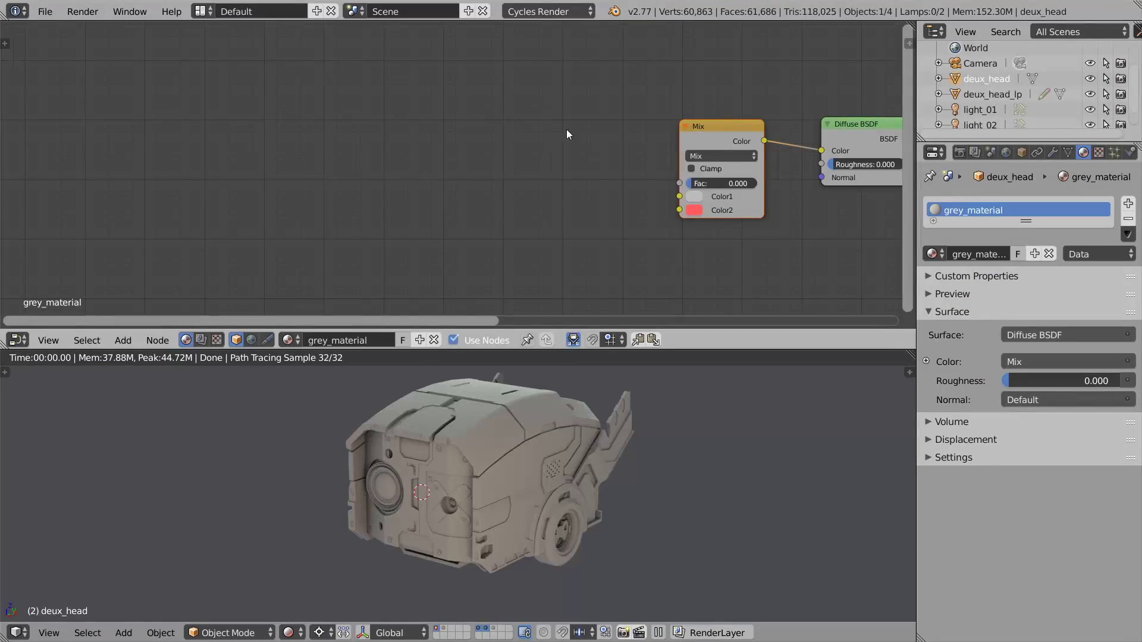
Step: Add a Voronoi Texture set to Cells and connect its colour to the Mix factor
{"action": "key", "text": "shift+a"}
{"action": "mouse_move", "coordinate": [448, 122]}
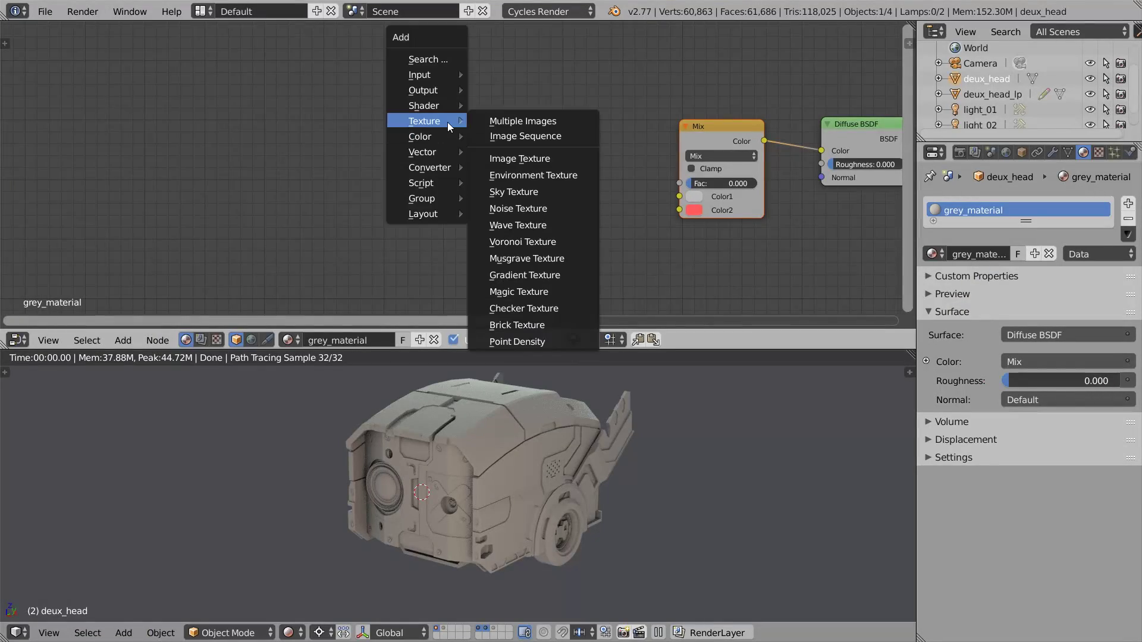
{"action": "left_click", "coordinate": [578, 241]}
{"action": "left_click", "coordinate": [364, 122]}
{"action": "left_click_drag", "start_coordinate": [453, 140], "coordinate": [680, 180]}
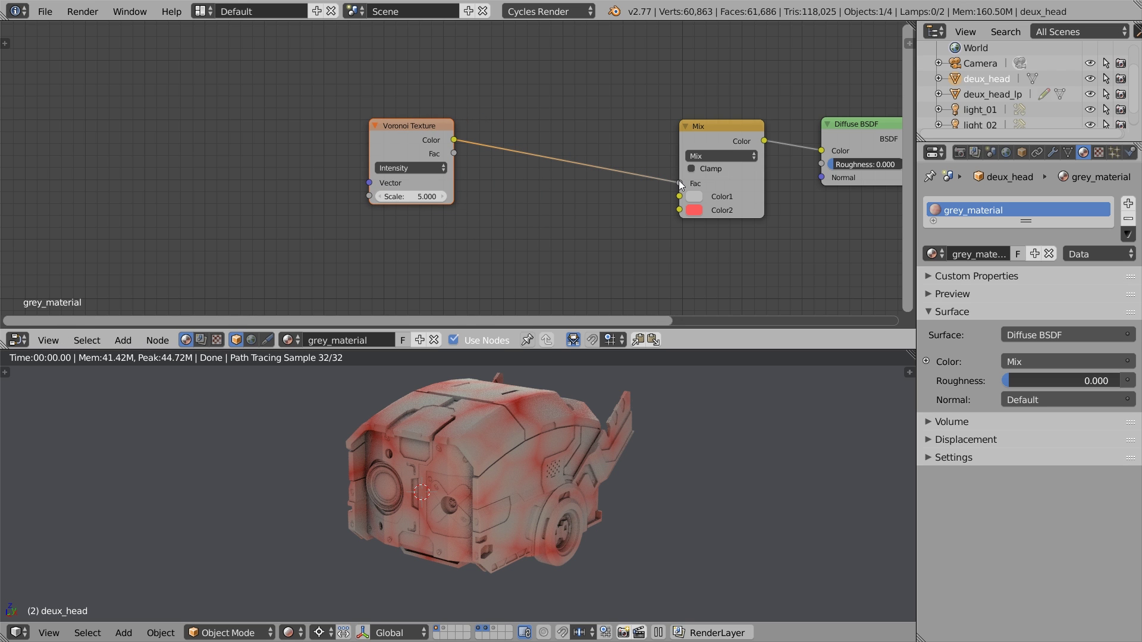
{"action": "left_click", "coordinate": [442, 169]}
{"action": "left_click", "coordinate": [422, 145]}
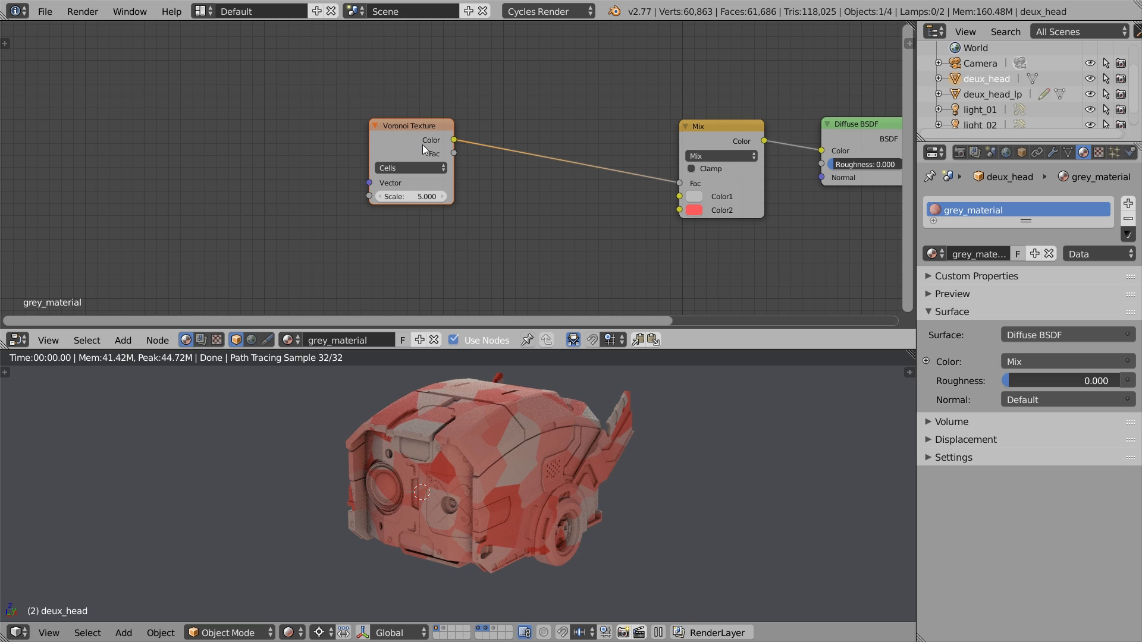
Step: Insert a ColorRamp between Voronoi and Mix, tightening the stops (black at 0.221) for sharp cells
{"action": "key", "text": "shift+a"}
{"action": "mouse_move", "coordinate": [531, 243]}
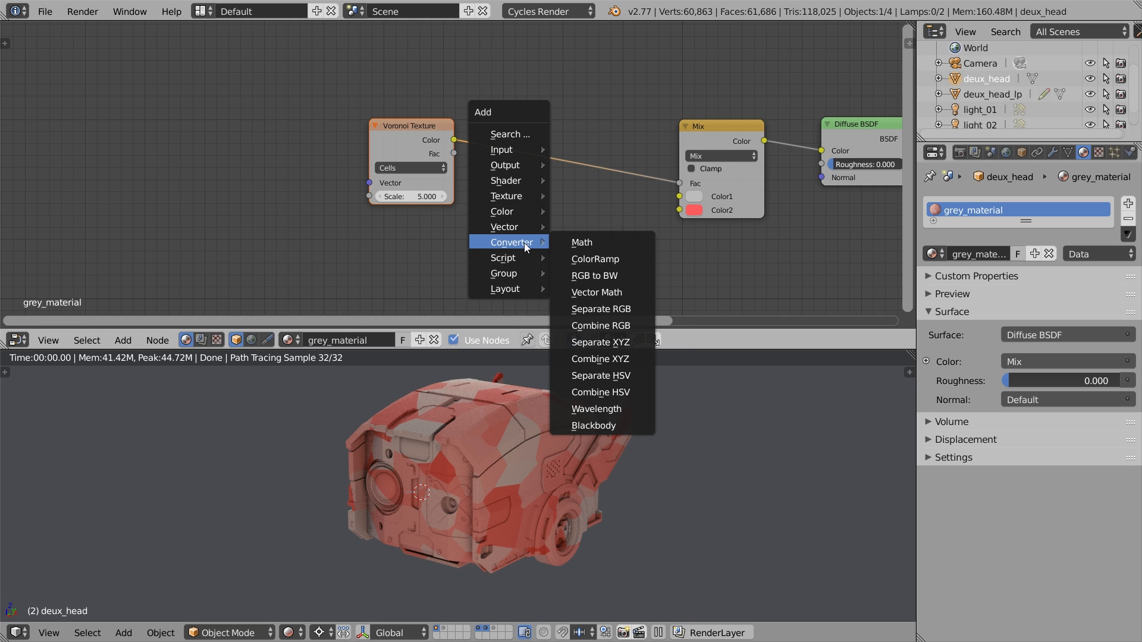
{"action": "left_click", "coordinate": [644, 259]}
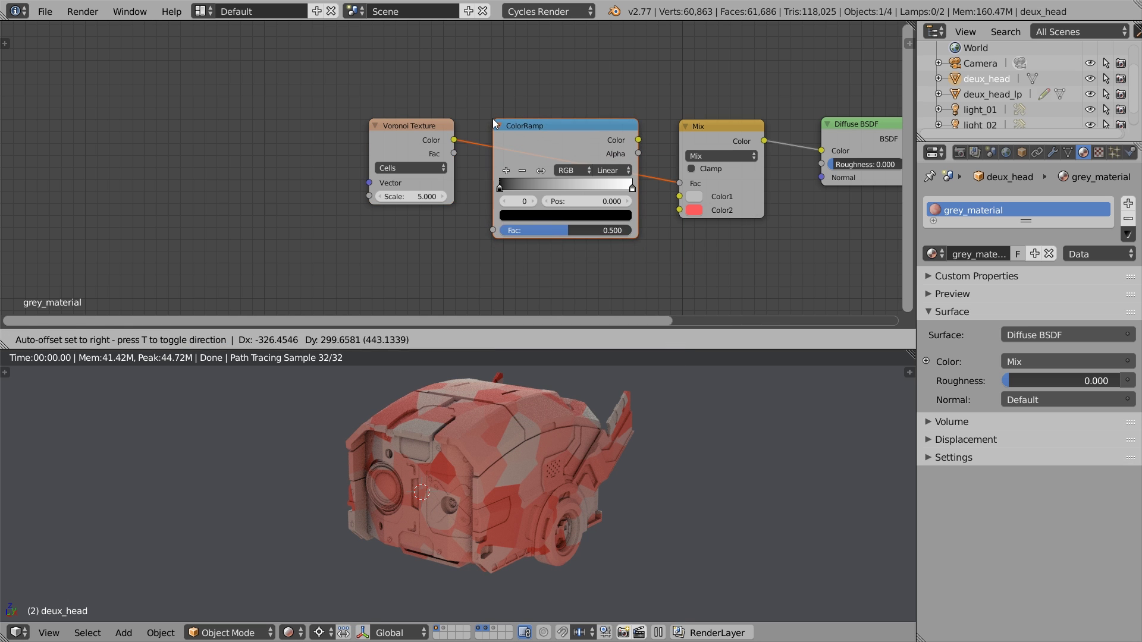
{"action": "left_click", "coordinate": [494, 119]}
{"action": "left_click_drag", "start_coordinate": [510, 190], "coordinate": [571, 191]}
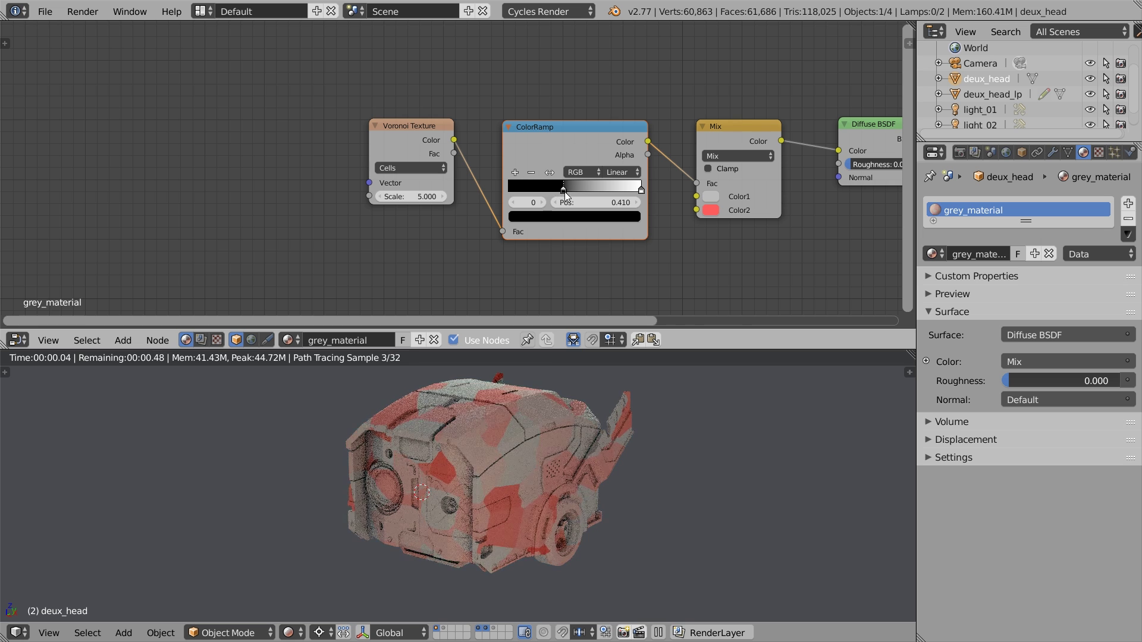
{"action": "left_click_drag", "start_coordinate": [640, 189], "coordinate": [590, 189]}
Step: Drive the Voronoi with Texture Coordinate and Mapping nodes, offsetting X to 2.089
{"action": "key", "text": "shift+a"}
{"action": "left_click", "coordinate": [630, 179]}
{"action": "left_click", "coordinate": [333, 143]}
{"action": "left_click_drag", "start_coordinate": [341, 138], "coordinate": [369, 182]}
{"action": "middle_click_drag", "start_coordinate": [306, 180], "coordinate": [415, 174]}
{"action": "key", "text": "shift+a"}
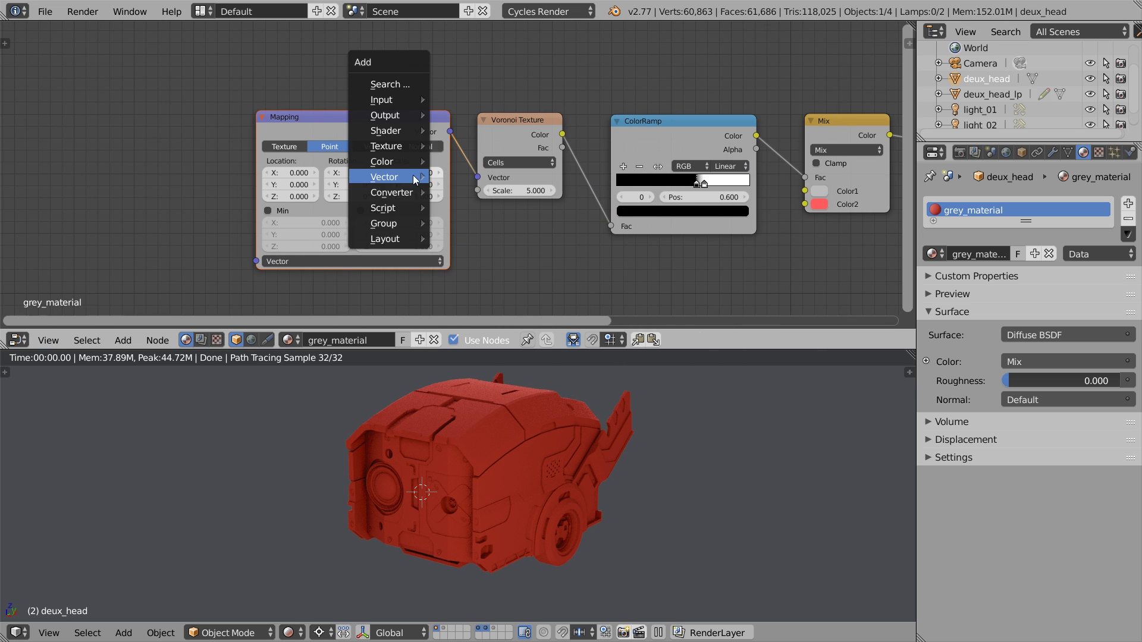
{"action": "mouse_move", "coordinate": [380, 100]}
{"action": "left_click", "coordinate": [458, 118]}
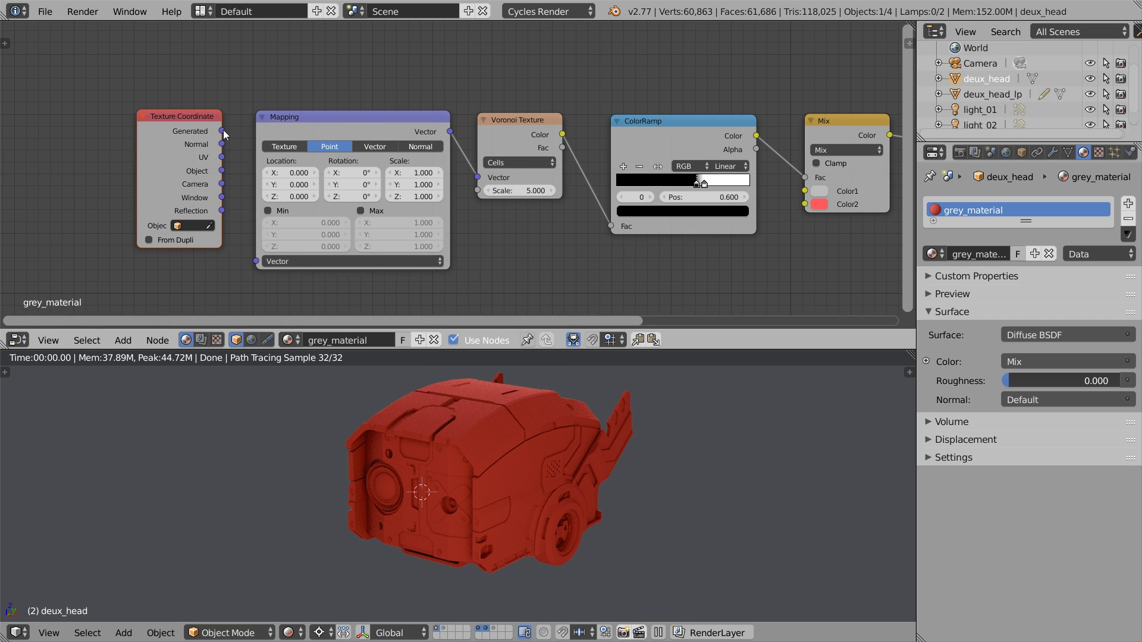
{"action": "left_click_drag", "start_coordinate": [259, 262], "coordinate": [257, 261]}
{"action": "mouse_move", "coordinate": [295, 172]}
{"action": "left_mouse_down"}
{"action": "mouse_move", "coordinate": [313, 172]}
{"action": "mouse_move", "coordinate": [305, 185]}
{"action": "left_mouse_up"}
{"action": "key", "text": "g"}
{"action": "left_click", "coordinate": [284, 150]}
Step: Insert a Mix node into the Mapping-to-Voronoi link and set its factor to 0.000
{"action": "mouse_move", "coordinate": [464, 428]}
{"action": "middle_mouse_down"}
{"action": "mouse_move", "coordinate": [516, 437]}
{"action": "mouse_move", "coordinate": [565, 424]}
{"action": "mouse_move", "coordinate": [513, 402]}
{"action": "mouse_move", "coordinate": [466, 413]}
{"action": "mouse_move", "coordinate": [472, 444]}
{"action": "middle_mouse_up"}
{"action": "left_click_drag", "start_coordinate": [502, 134], "coordinate": [527, 135]}
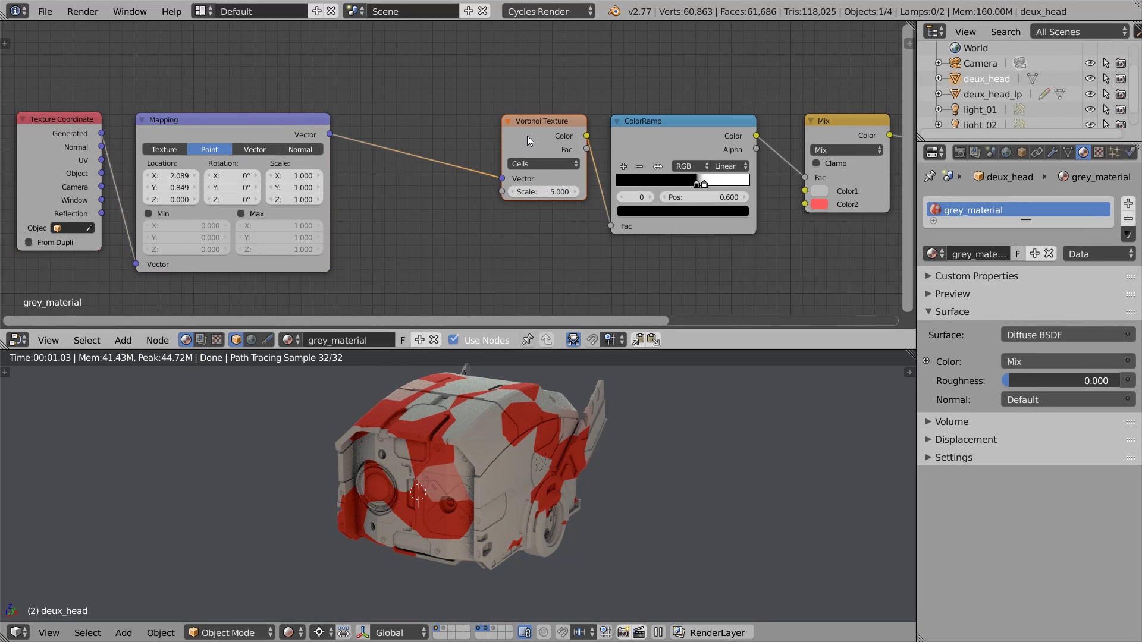
{"action": "key", "text": "shift+a"}
{"action": "mouse_move", "coordinate": [429, 247]}
{"action": "left_click", "coordinate": [483, 245]}
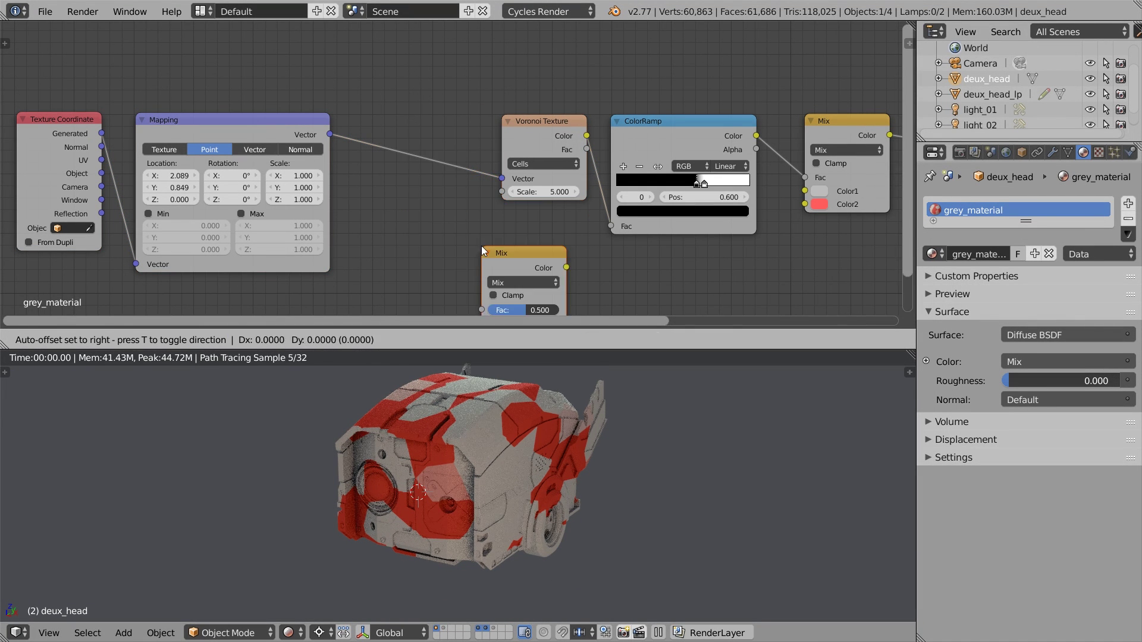
{"action": "left_click", "coordinate": [398, 118]}
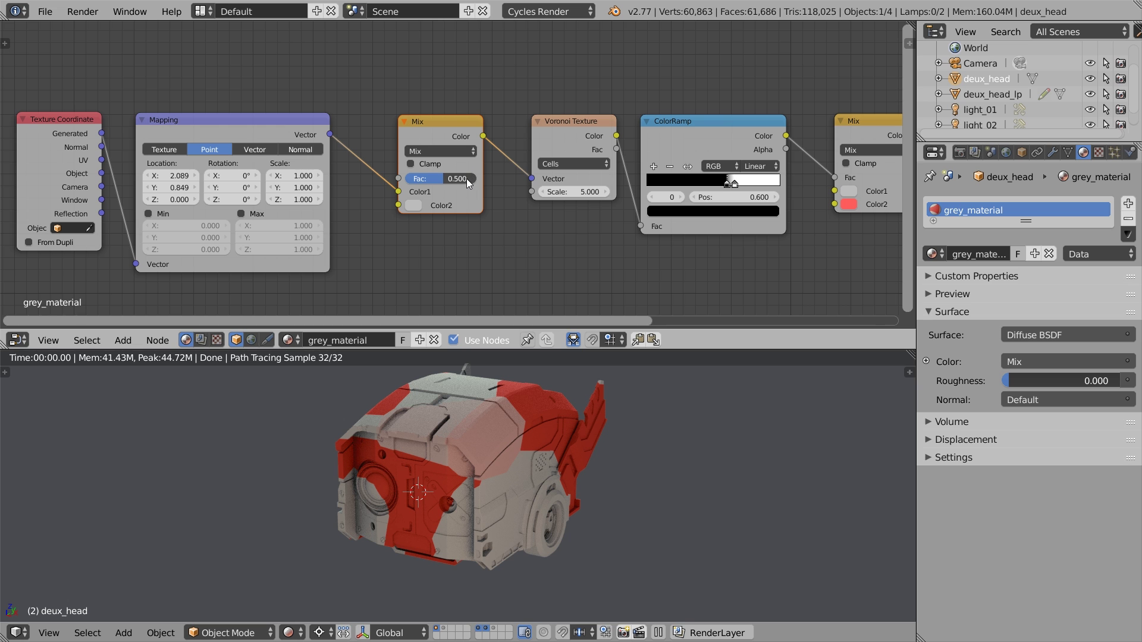
{"action": "left_click_drag", "start_coordinate": [465, 179], "coordinate": [420, 179]}
Step: Add a Noise Texture with Detail 5 feeding the coordinate Mix node
{"action": "scroll", "coordinate": [413, 196], "scroll_direction": "down", "scroll_amount": 3, "text": "shift"}
{"action": "key", "text": "shift+a"}
{"action": "mouse_move", "coordinate": [402, 205]}
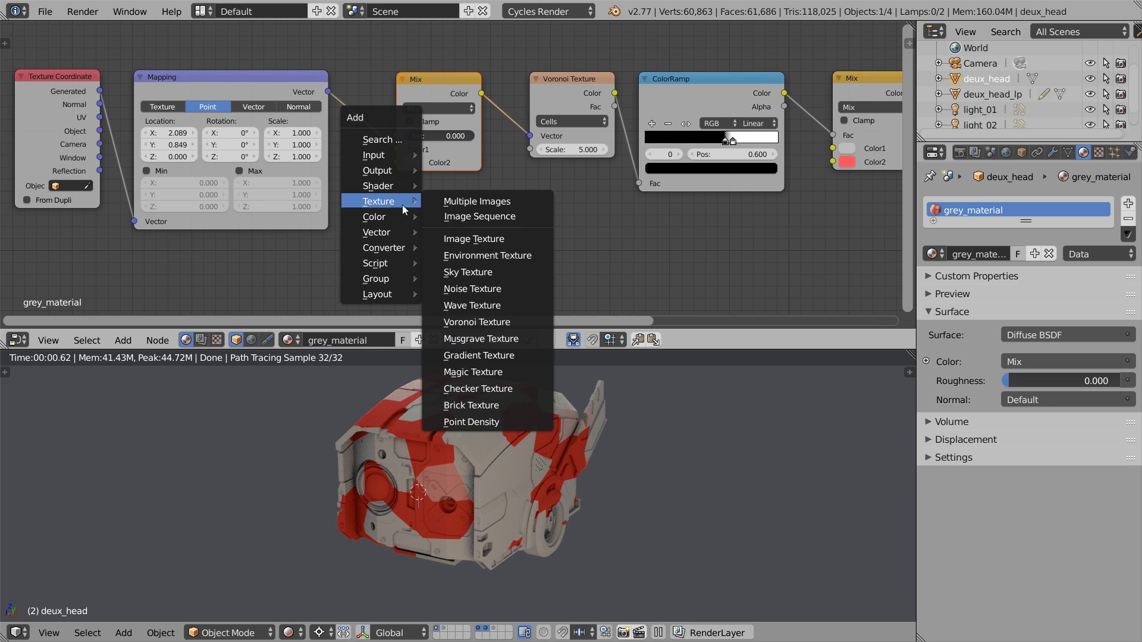
{"action": "left_click", "coordinate": [462, 286]}
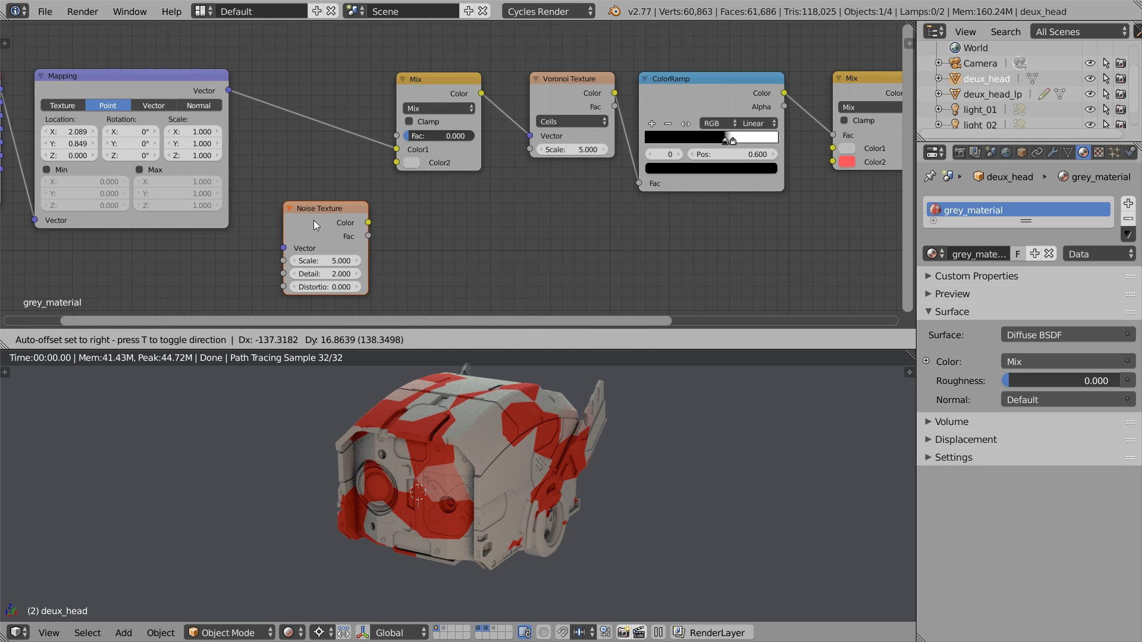
{"action": "left_click", "coordinate": [276, 200]}
{"action": "left_click_drag", "start_coordinate": [369, 223], "coordinate": [368, 224]}
{"action": "left_click_drag", "start_coordinate": [393, 168], "coordinate": [426, 133]}
{"action": "left_click", "coordinate": [331, 277]}
{"action": "type", "text": "5"}
{"action": "key", "text": "Return"}
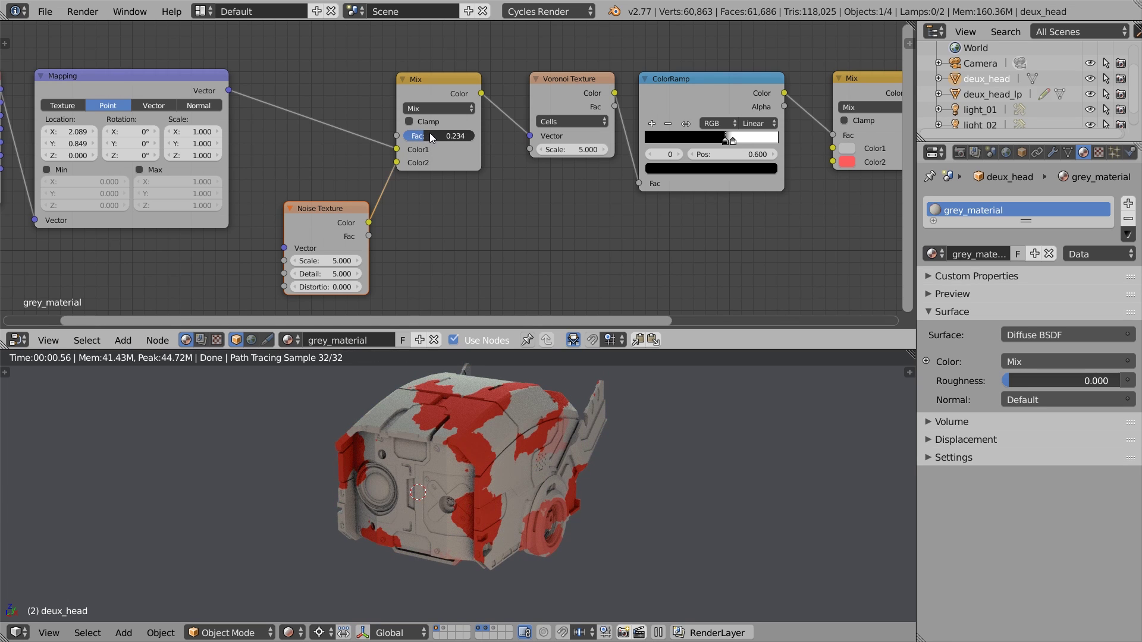
Step: Set the Mix blend to Add, raise its factor, and set Voronoi Scale to 3
{"action": "left_click", "coordinate": [435, 112]}
{"action": "left_click", "coordinate": [426, 136]}
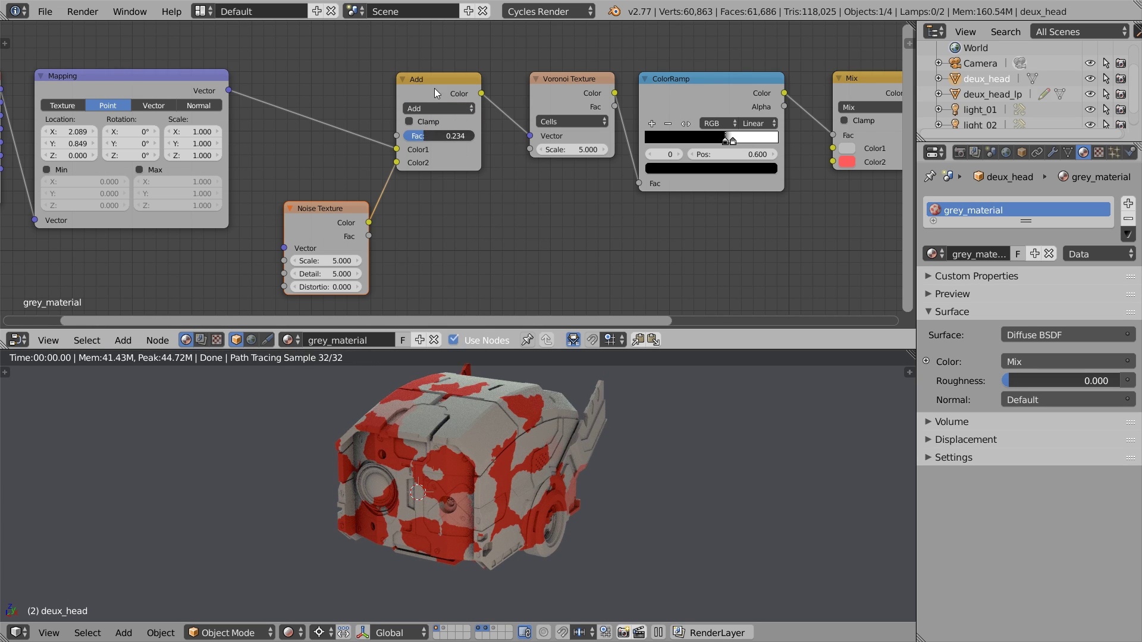
{"action": "left_click_drag", "start_coordinate": [431, 134], "coordinate": [431, 131]}
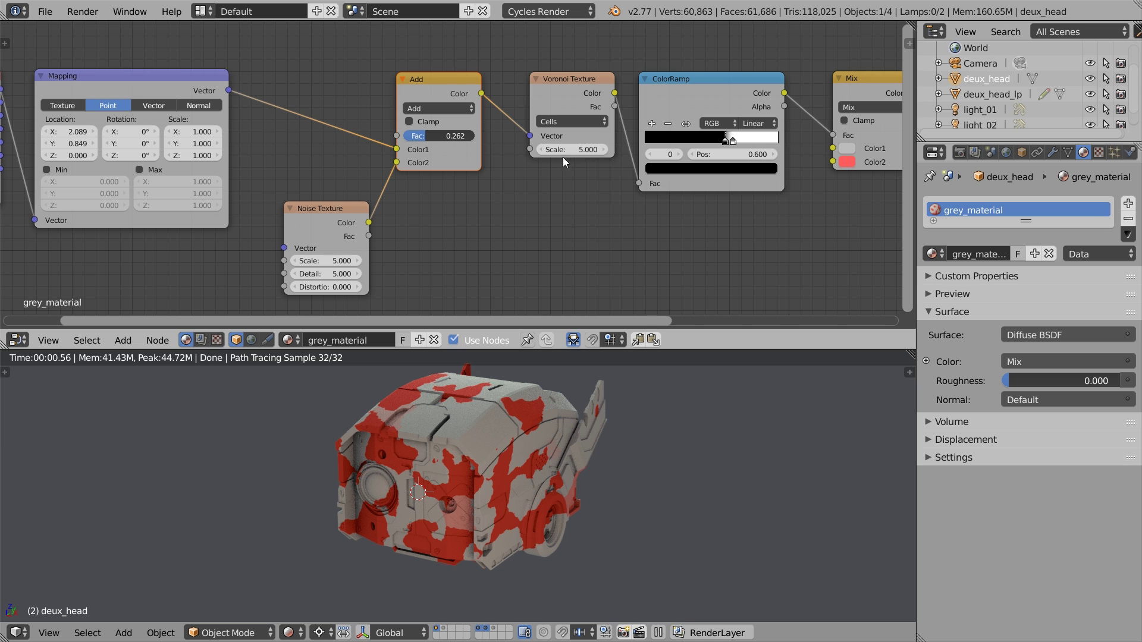
{"action": "left_click_drag", "start_coordinate": [566, 153], "coordinate": [561, 153]}
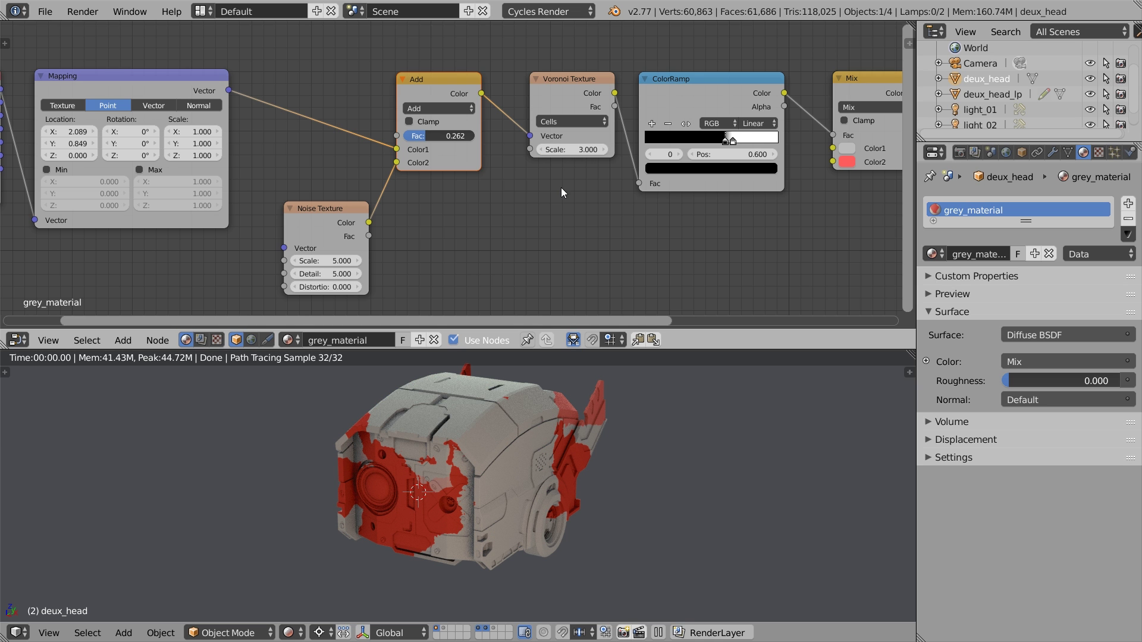
{"action": "middle_click_drag", "start_coordinate": [447, 488], "coordinate": [469, 443]}
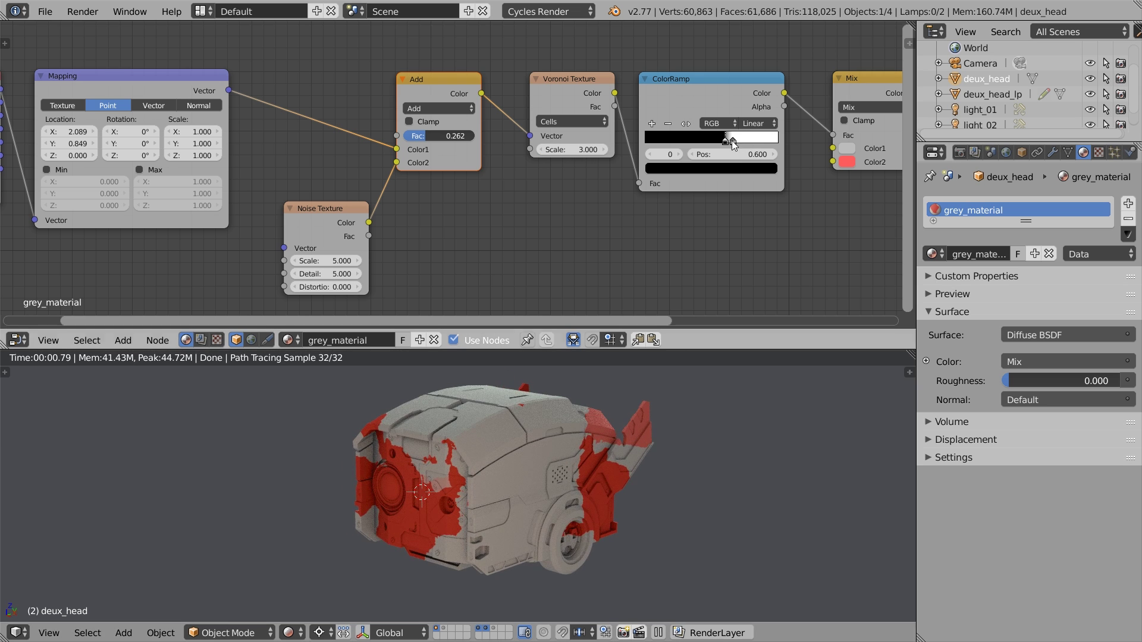
{"action": "scroll", "coordinate": [523, 451], "scroll_direction": "up", "scroll_amount": 8}
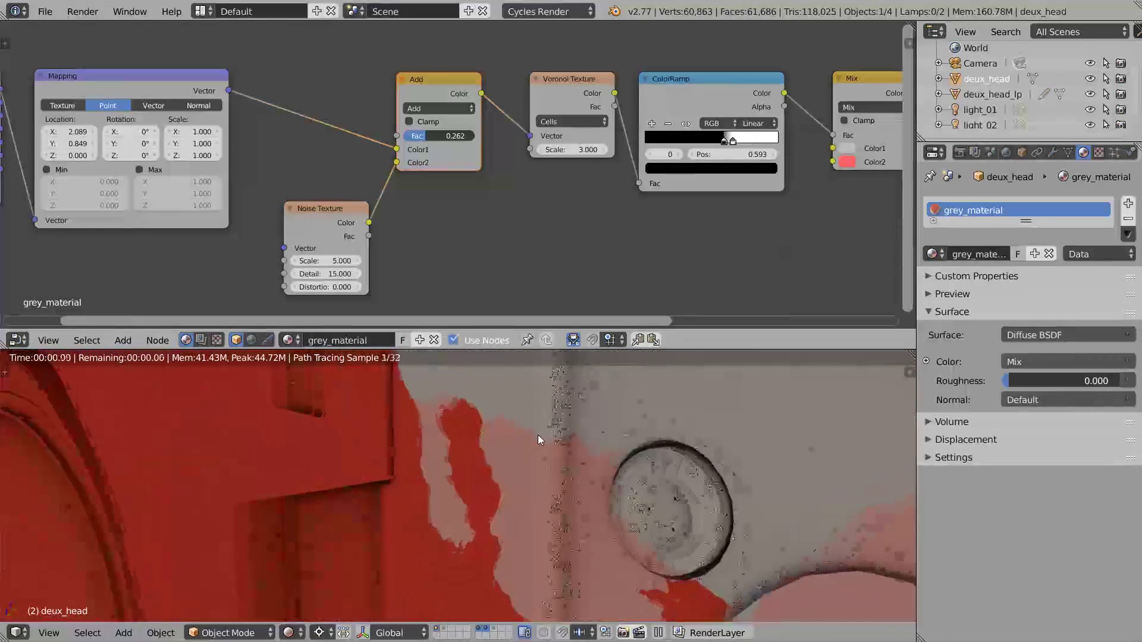
{"action": "scroll", "coordinate": [580, 399], "scroll_direction": "up", "scroll_amount": 5}
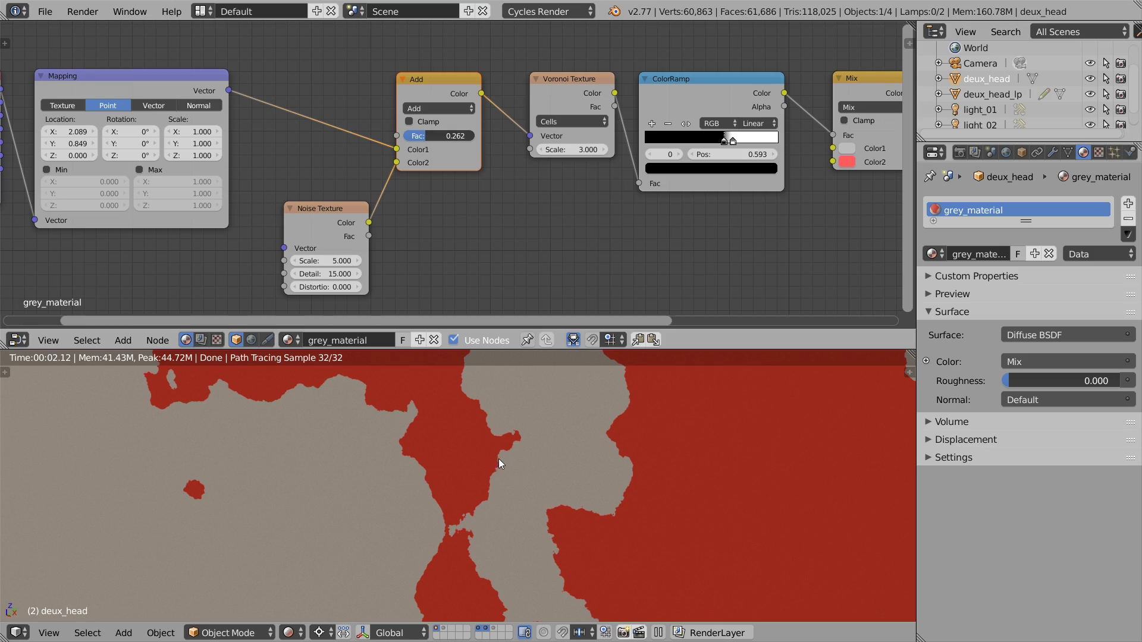
{"action": "scroll", "coordinate": [524, 434], "scroll_direction": "down", "scroll_amount": 12}
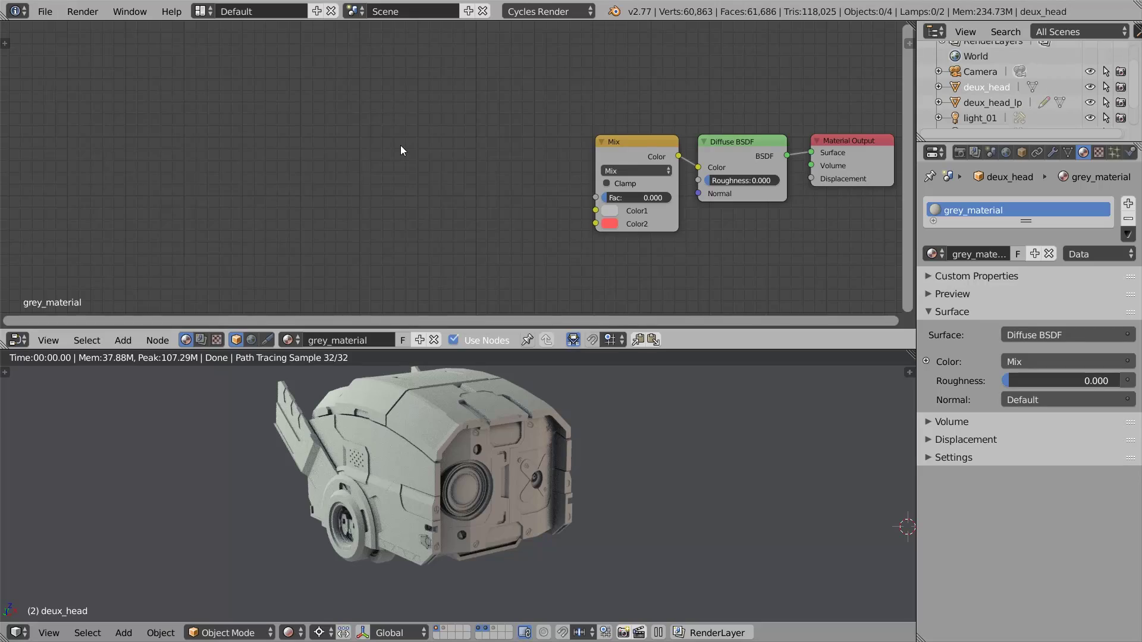
Step: Add an Image Texture node loading metal_composite_02.png, left of the Mix
{"action": "key", "text": "shift+a"}
{"action": "mouse_move", "coordinate": [400, 101]}
{"action": "left_click", "coordinate": [501, 139]}
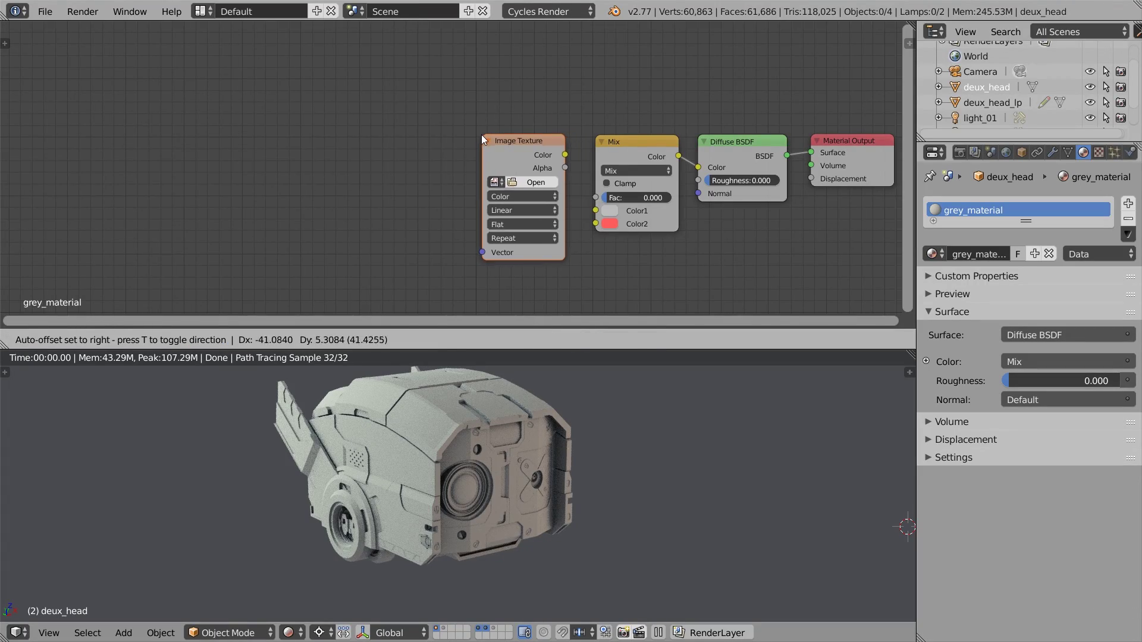
{"action": "left_click", "coordinate": [481, 134]}
{"action": "left_click", "coordinate": [535, 187]}
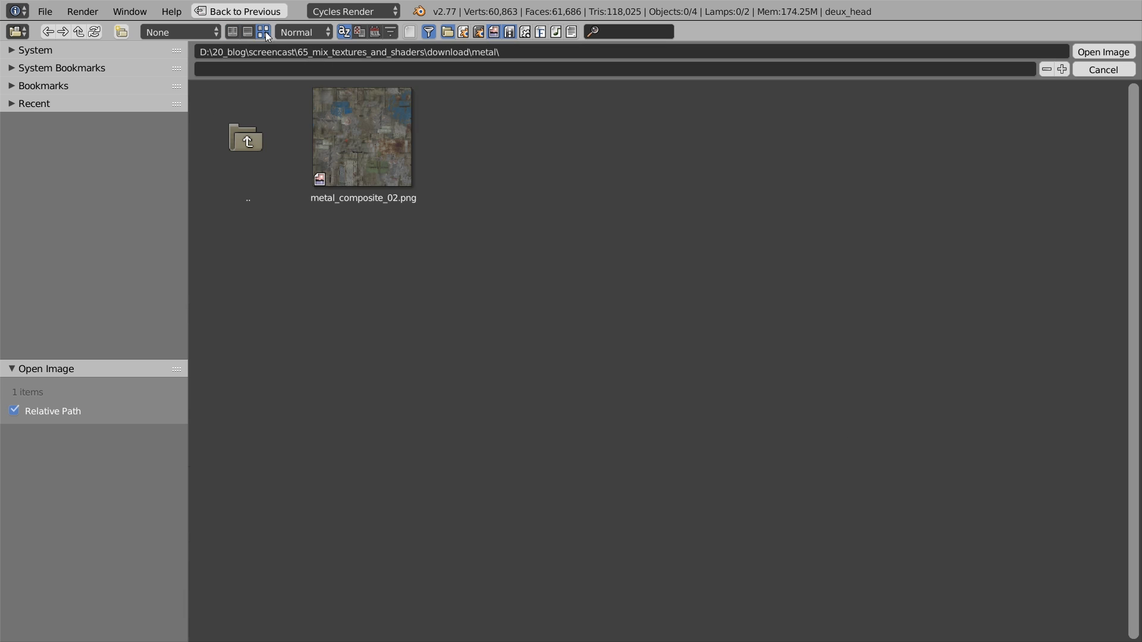
{"action": "left_click", "coordinate": [360, 131]}
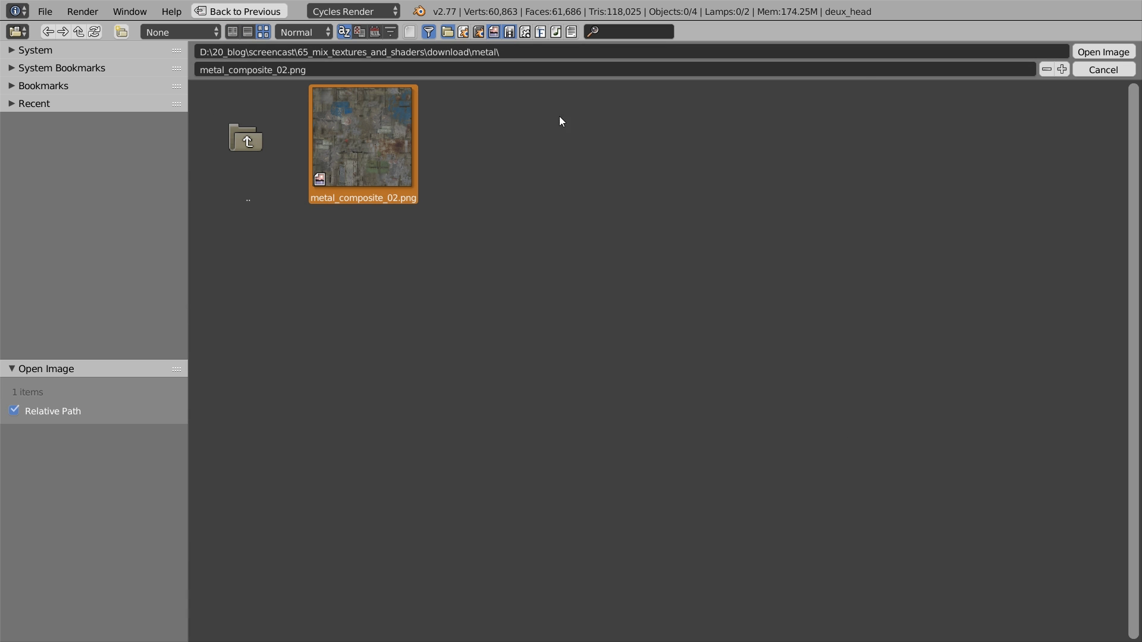
{"action": "left_click", "coordinate": [1102, 53]}
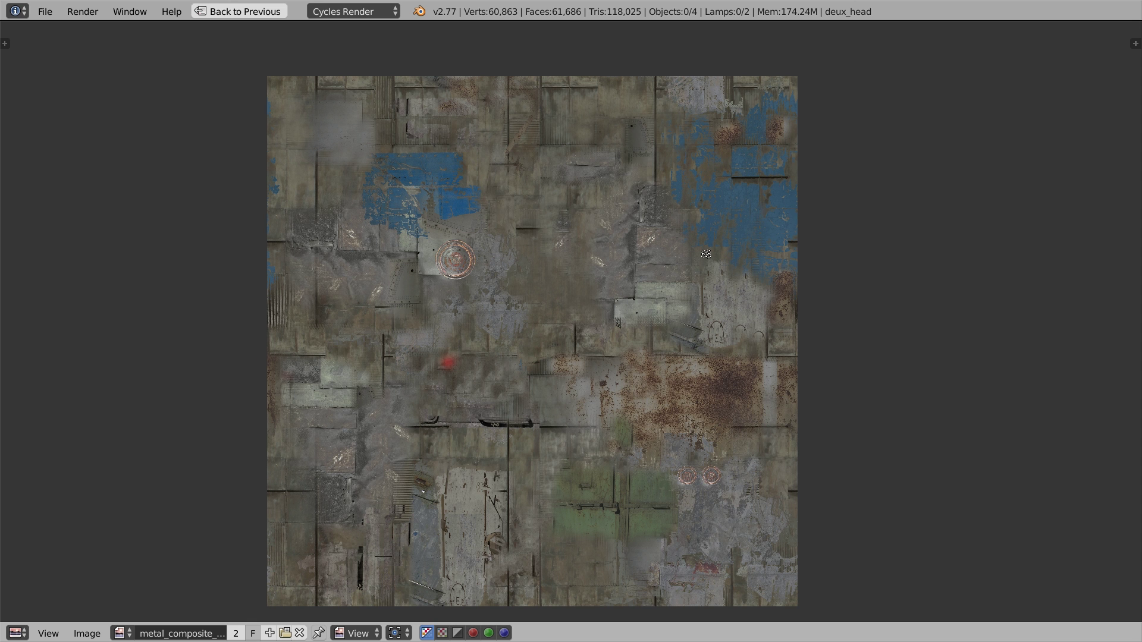
{"action": "key", "text": "ctrl+space"}
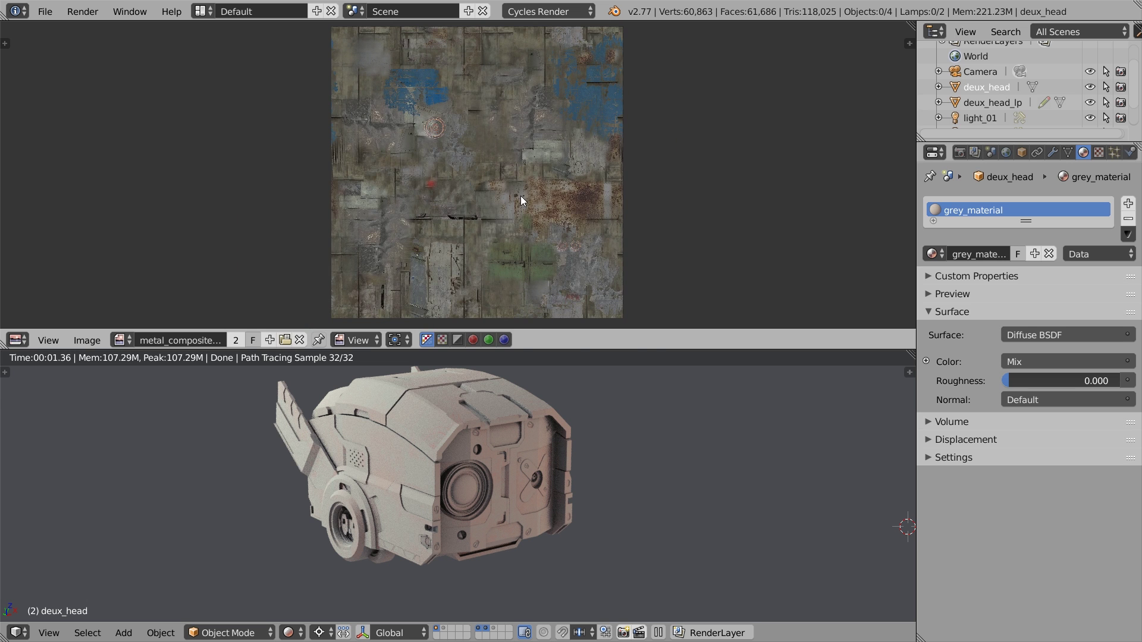
{"action": "key", "text": "shift+F3"}
{"action": "left_click_drag", "start_coordinate": [541, 148], "coordinate": [284, 147]}
Step: Insert a ColorRamp between image and Mix, pulling the black stop to 0.141 to threshold the grunge
{"action": "key", "text": "shift+a"}
{"action": "mouse_move", "coordinate": [394, 230]}
{"action": "left_click", "coordinate": [501, 247]}
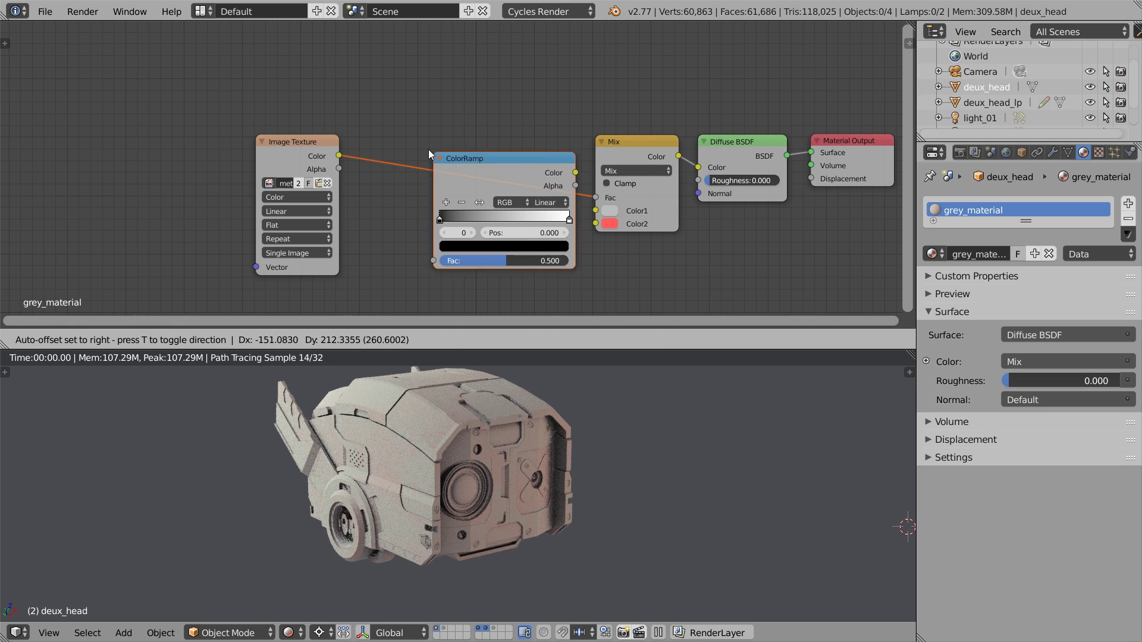
{"action": "left_click", "coordinate": [392, 135]}
{"action": "left_click_drag", "start_coordinate": [528, 203], "coordinate": [420, 202]}
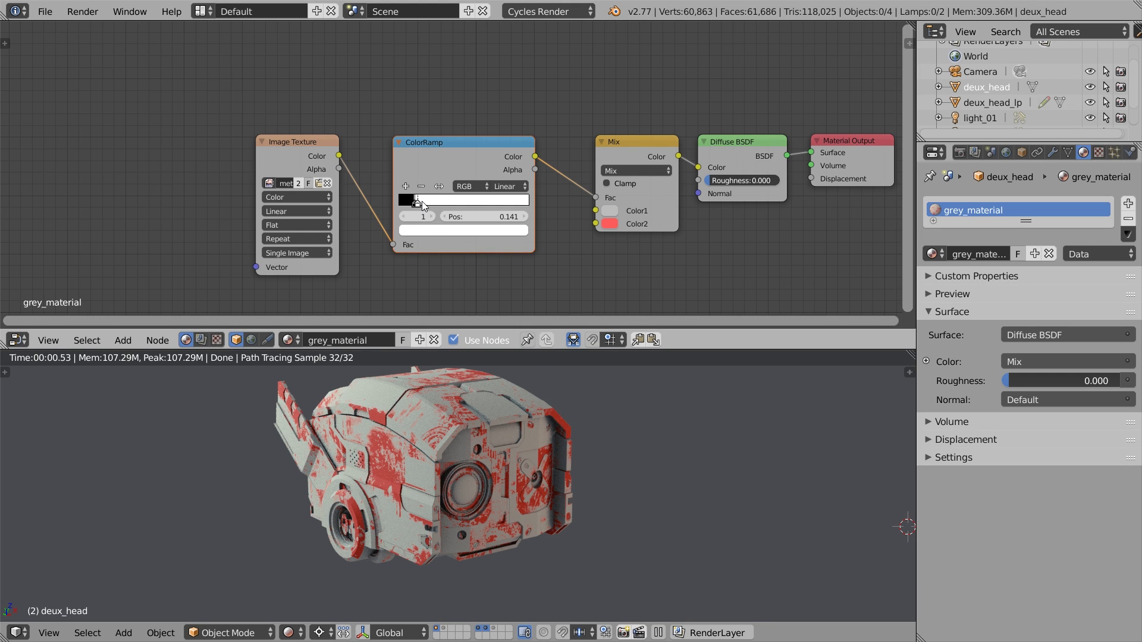
{"action": "key", "text": "shift+a"}
Step: Add Mapping and Texture Coordinate nodes chained into the grunge Image Texture's vector input
{"action": "mouse_move", "coordinate": [415, 184]}
{"action": "left_click", "coordinate": [500, 184]}
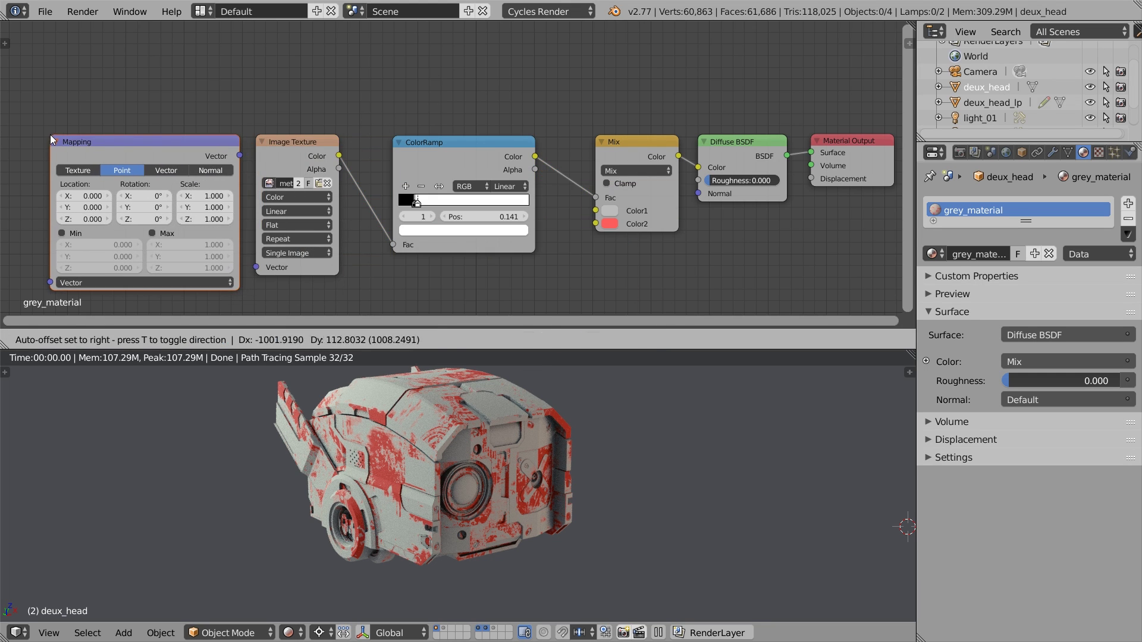
{"action": "left_click", "coordinate": [50, 135]}
{"action": "left_click_drag", "start_coordinate": [242, 149], "coordinate": [255, 267]}
{"action": "middle_click_drag", "start_coordinate": [277, 200], "coordinate": [421, 186]}
{"action": "key", "text": "shift+a"}
{"action": "mouse_move", "coordinate": [421, 177]}
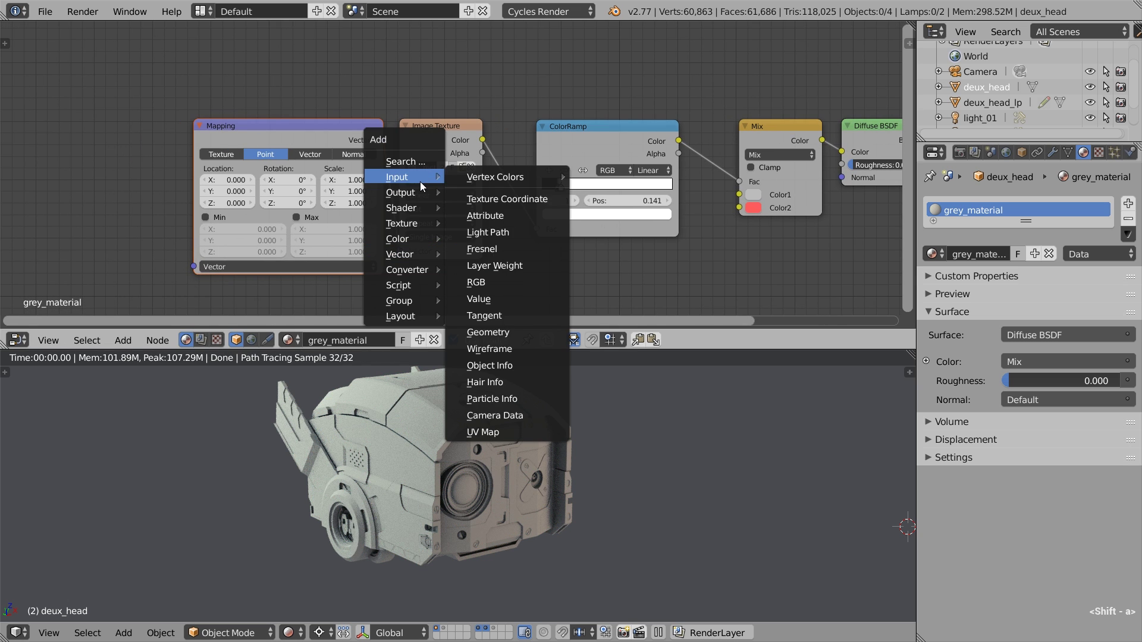
{"action": "left_click", "coordinate": [494, 192]}
{"action": "left_click", "coordinate": [84, 116]}
{"action": "left_click_drag", "start_coordinate": [167, 164], "coordinate": [197, 269]}
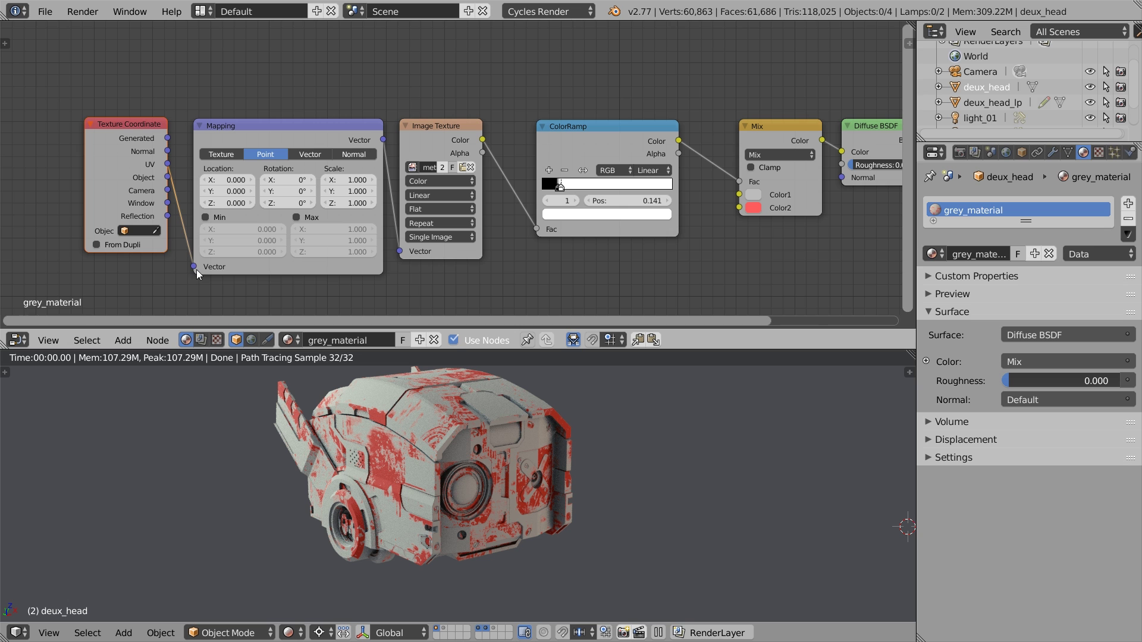
{"action": "left_click_drag", "start_coordinate": [125, 123], "coordinate": [119, 124]}
Step: Use Generated coordinates with Box projection at 0.372 blend, X offset and mapping scale 0.298
{"action": "left_click_drag", "start_coordinate": [352, 179], "coordinate": [342, 206]}
{"action": "left_click_drag", "start_coordinate": [160, 138], "coordinate": [198, 193]}
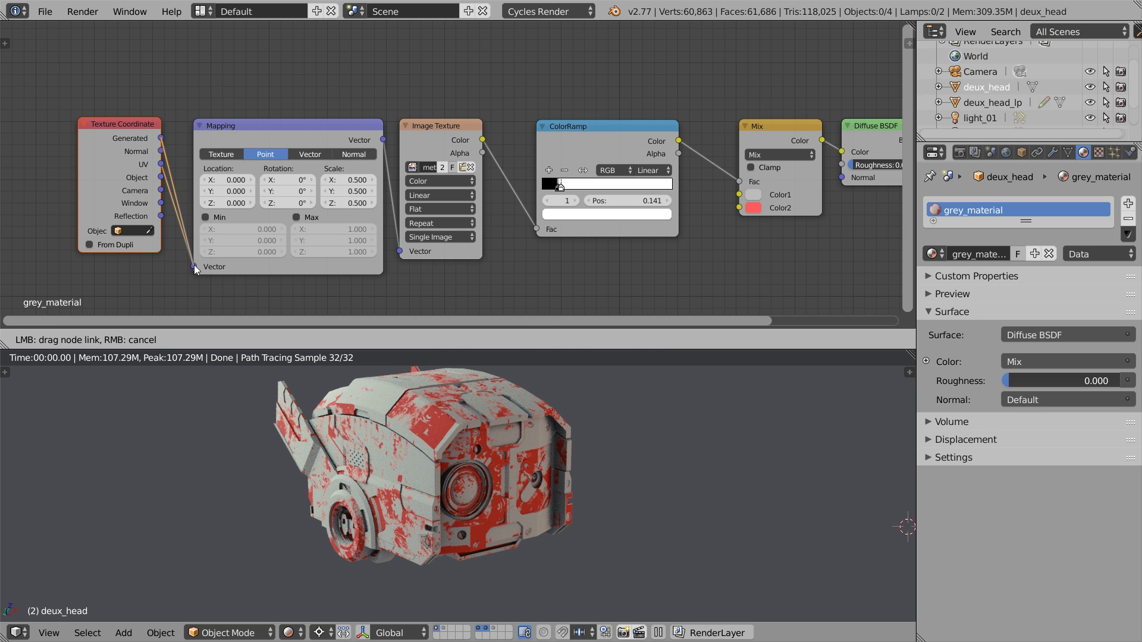
{"action": "left_click_drag", "start_coordinate": [195, 269], "coordinate": [195, 269]}
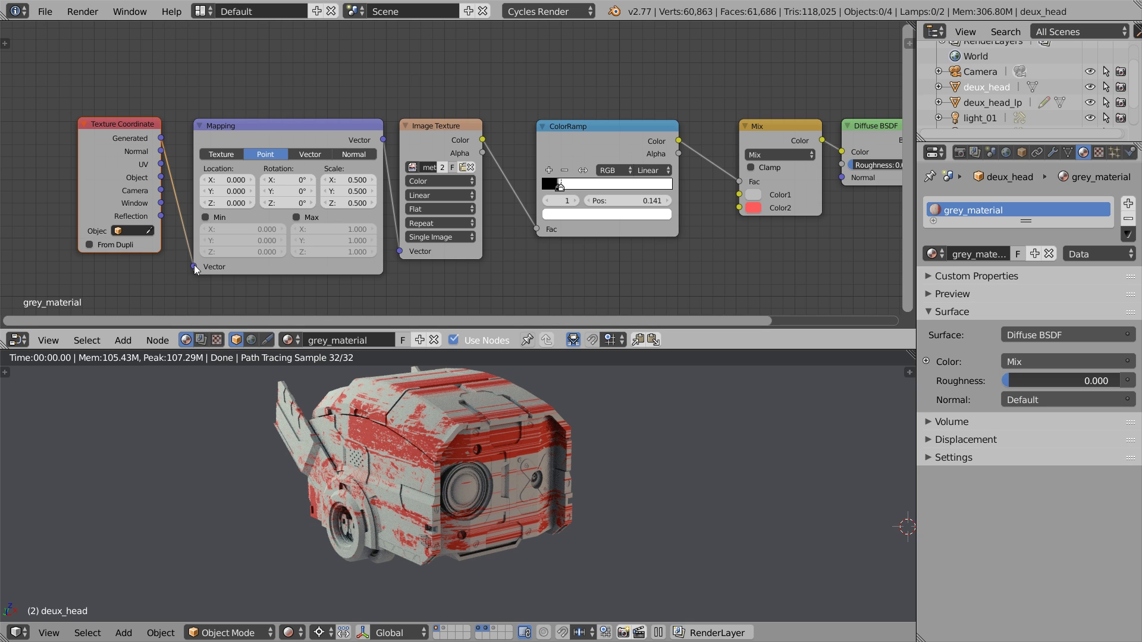
{"action": "left_click", "coordinate": [419, 209]}
{"action": "left_click", "coordinate": [428, 183]}
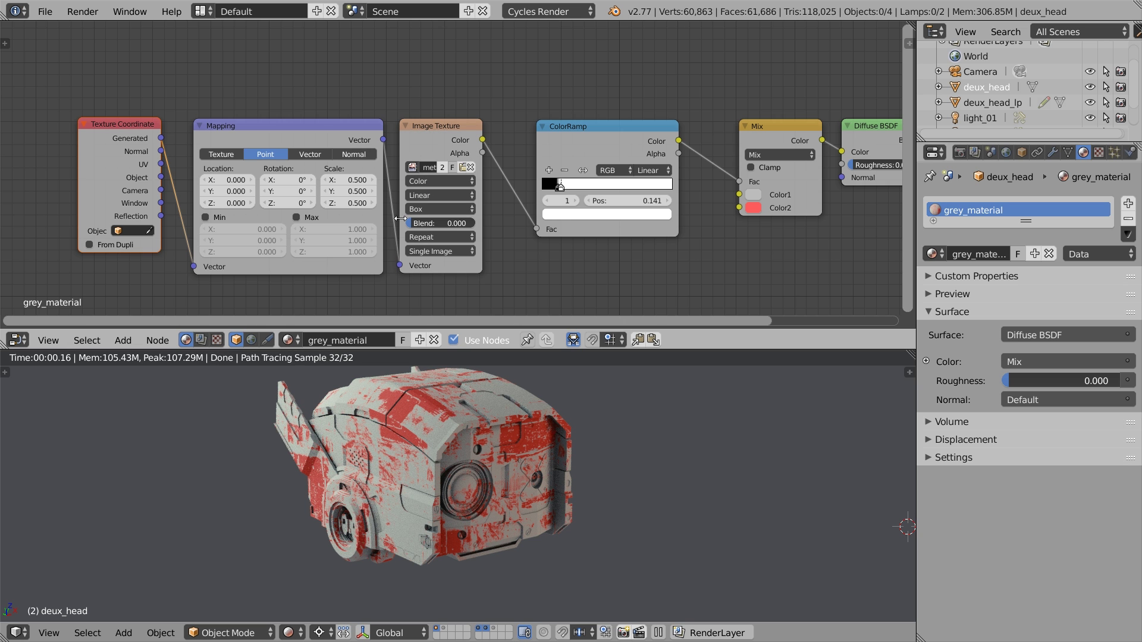
{"action": "left_click_drag", "start_coordinate": [420, 224], "coordinate": [438, 222]}
{"action": "mouse_move", "coordinate": [236, 180]}
{"action": "left_mouse_down"}
{"action": "mouse_move", "coordinate": [280, 182]}
{"action": "mouse_move", "coordinate": [237, 182]}
{"action": "mouse_move", "coordinate": [262, 191]}
{"action": "mouse_move", "coordinate": [249, 192]}
{"action": "left_mouse_up"}
{"action": "left_click_drag", "start_coordinate": [328, 186], "coordinate": [339, 204]}
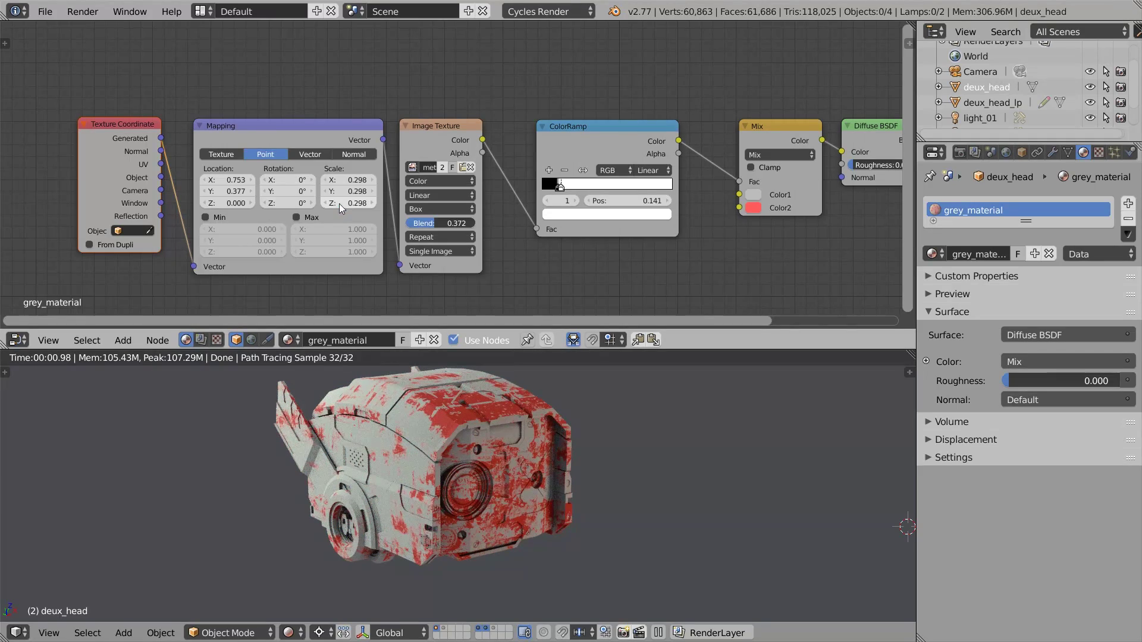
{"action": "left_click_drag", "start_coordinate": [223, 179], "coordinate": [294, 182]}
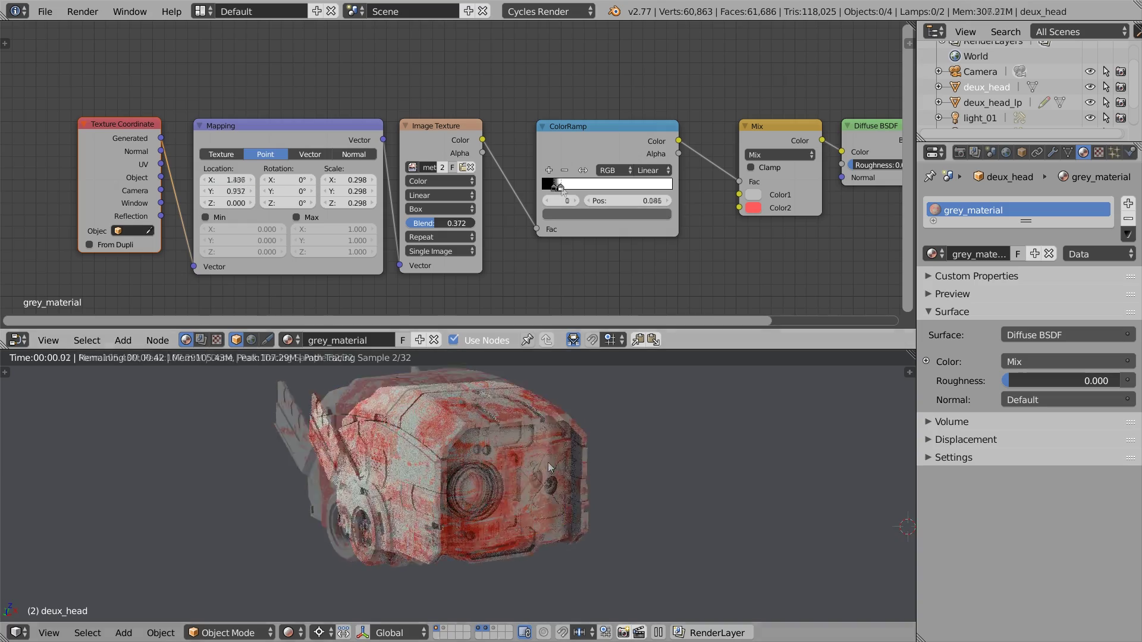
{"action": "mouse_move", "coordinate": [548, 462]}
{"action": "middle_mouse_down"}
{"action": "mouse_move", "coordinate": [597, 463]}
{"action": "mouse_move", "coordinate": [555, 465]}
{"action": "middle_mouse_up"}
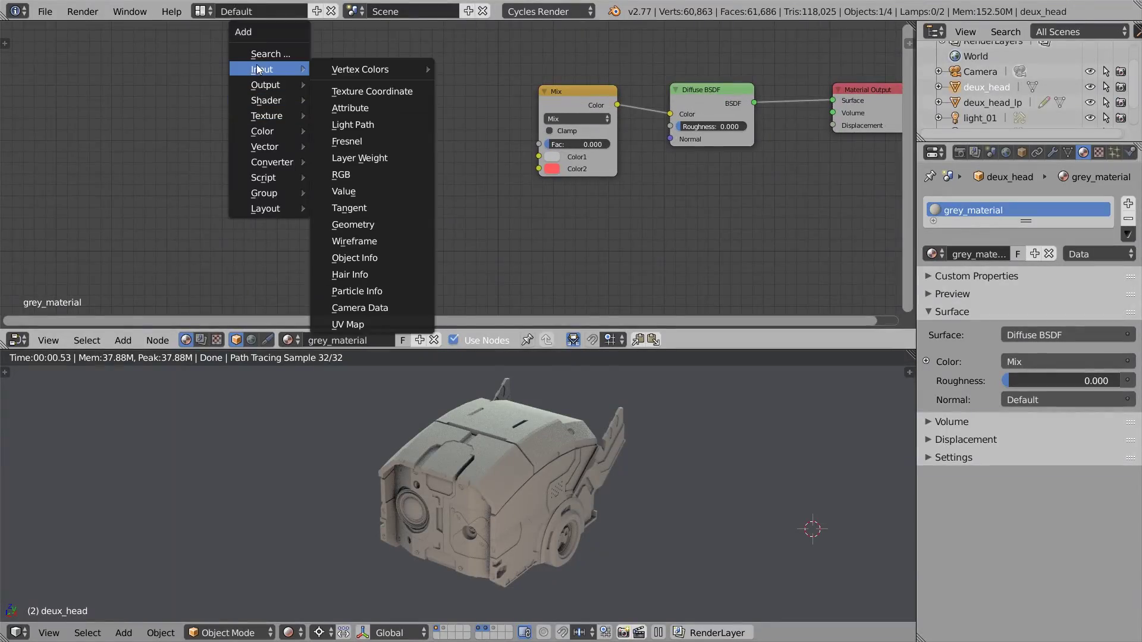
Step: Add Geometry and Normal nodes, feeding the geometry normal's Dot output into the Mix factor
{"action": "left_click", "coordinate": [392, 224]}
{"action": "left_click", "coordinate": [203, 87]}
{"action": "key", "text": "shift+a"}
{"action": "mouse_move", "coordinate": [200, 165]}
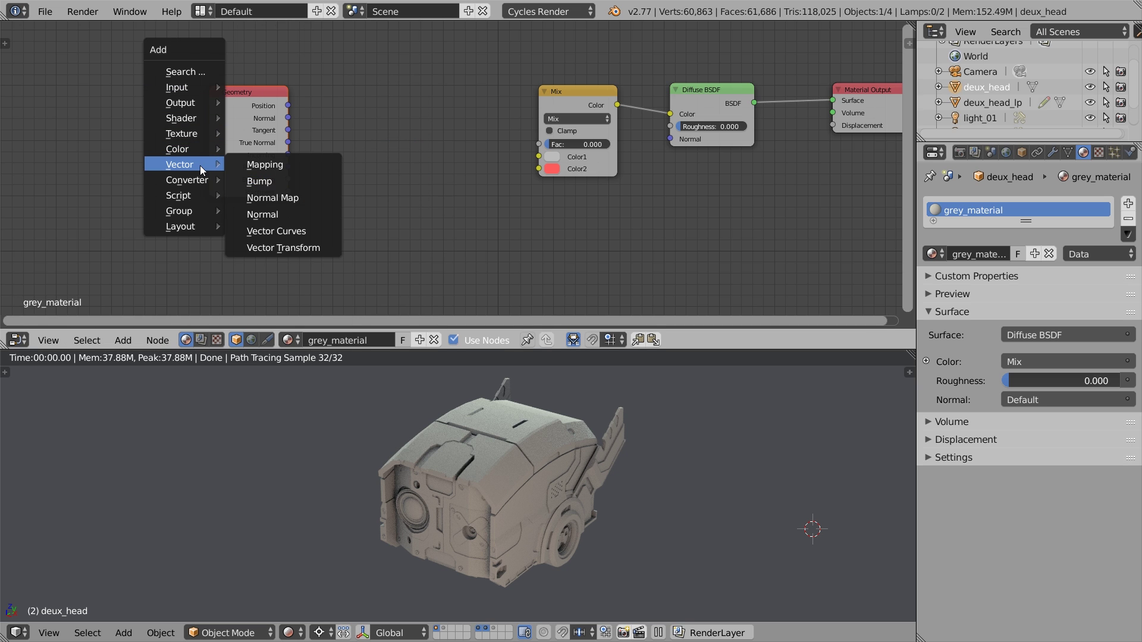
{"action": "left_click", "coordinate": [288, 211]}
{"action": "left_click", "coordinate": [344, 86]}
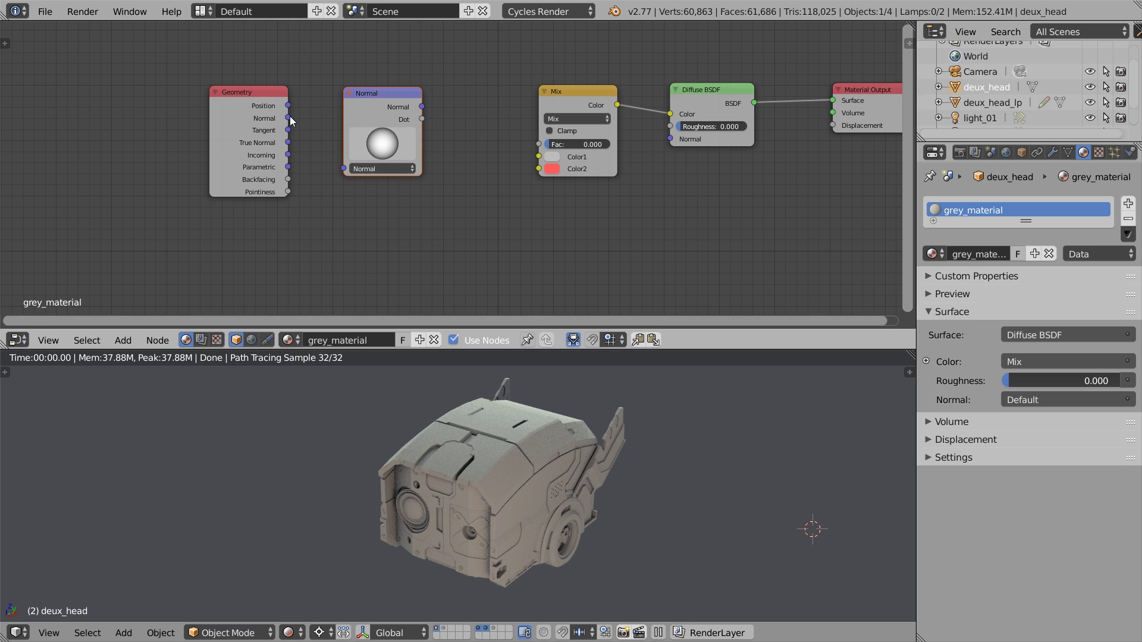
{"action": "left_click_drag", "start_coordinate": [288, 117], "coordinate": [307, 129]}
{"action": "left_click_drag", "start_coordinate": [340, 164], "coordinate": [344, 169]}
{"action": "left_click_drag", "start_coordinate": [421, 119], "coordinate": [541, 145]}
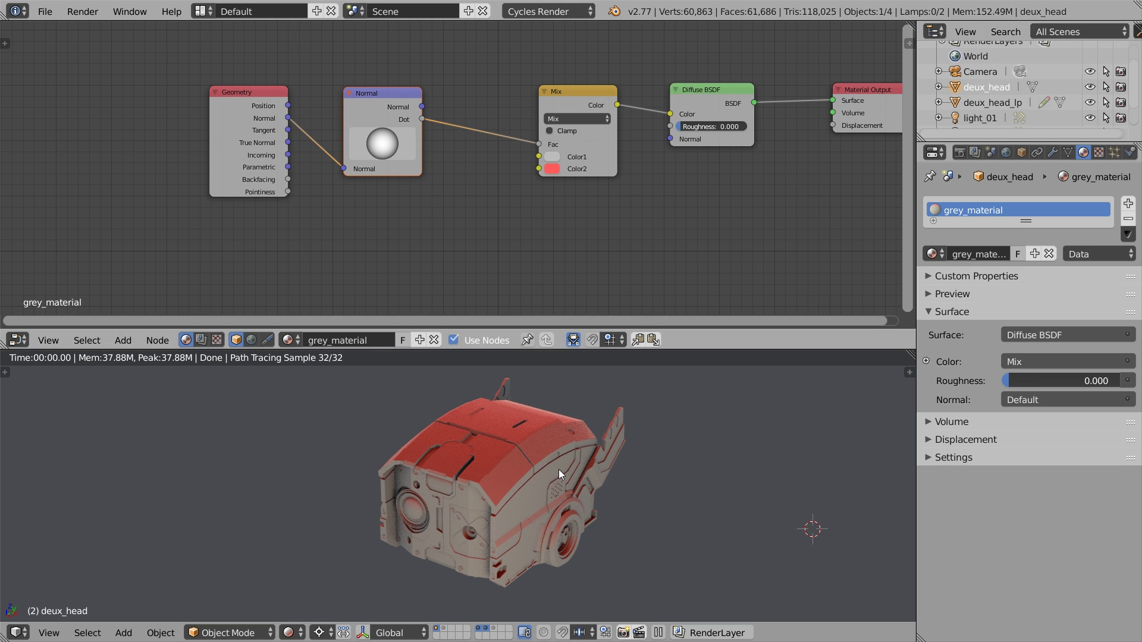
Step: Insert a ColorRamp on the Dot-to-factor link, moving the white stop left and black stop to 0.338
{"action": "key", "text": "g"}
{"action": "left_click", "coordinate": [319, 144]}
{"action": "key", "text": "shift+a"}
{"action": "mouse_move", "coordinate": [281, 158]}
{"action": "left_click", "coordinate": [370, 176]}
{"action": "left_click", "coordinate": [355, 89]}
{"action": "left_click_drag", "start_coordinate": [483, 153], "coordinate": [464, 153]}
{"action": "left_click_drag", "start_coordinate": [361, 153], "coordinate": [402, 156]}
Step: Fine-tune the Normal direction and sharpen the ramp so less of the model turns red
{"action": "left_click_drag", "start_coordinate": [274, 152], "coordinate": [320, 156]}
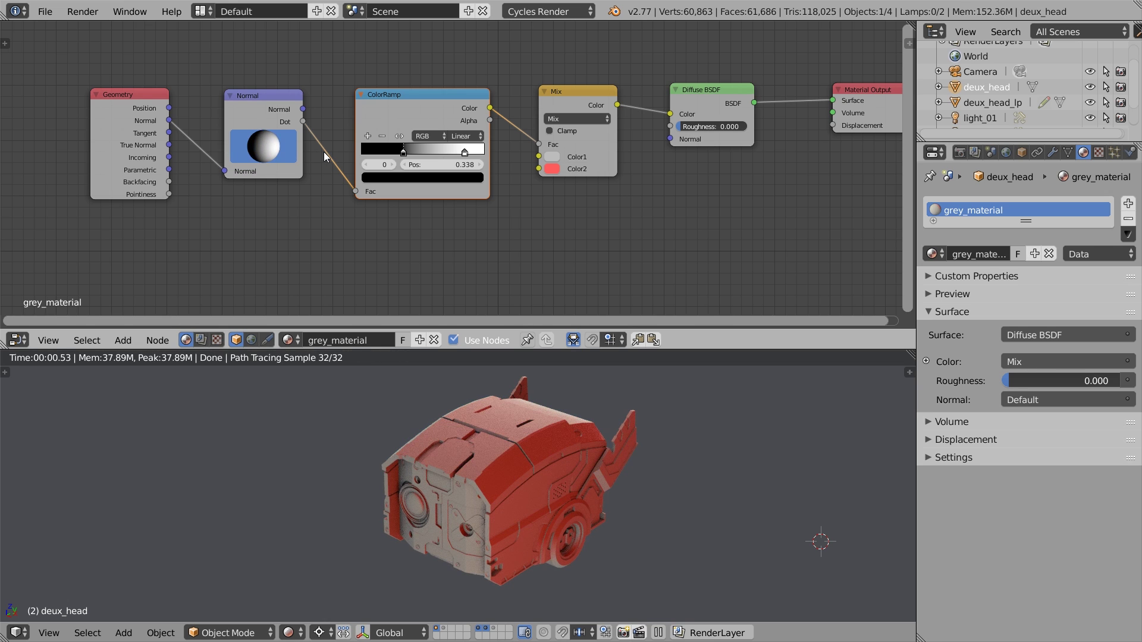
{"action": "left_click_drag", "start_coordinate": [403, 153], "coordinate": [461, 153]}
{"action": "mouse_move", "coordinate": [273, 152]}
{"action": "left_mouse_down"}
{"action": "mouse_move", "coordinate": [255, 167]}
{"action": "mouse_move", "coordinate": [276, 195]}
{"action": "mouse_move", "coordinate": [279, 162]}
{"action": "left_mouse_up"}
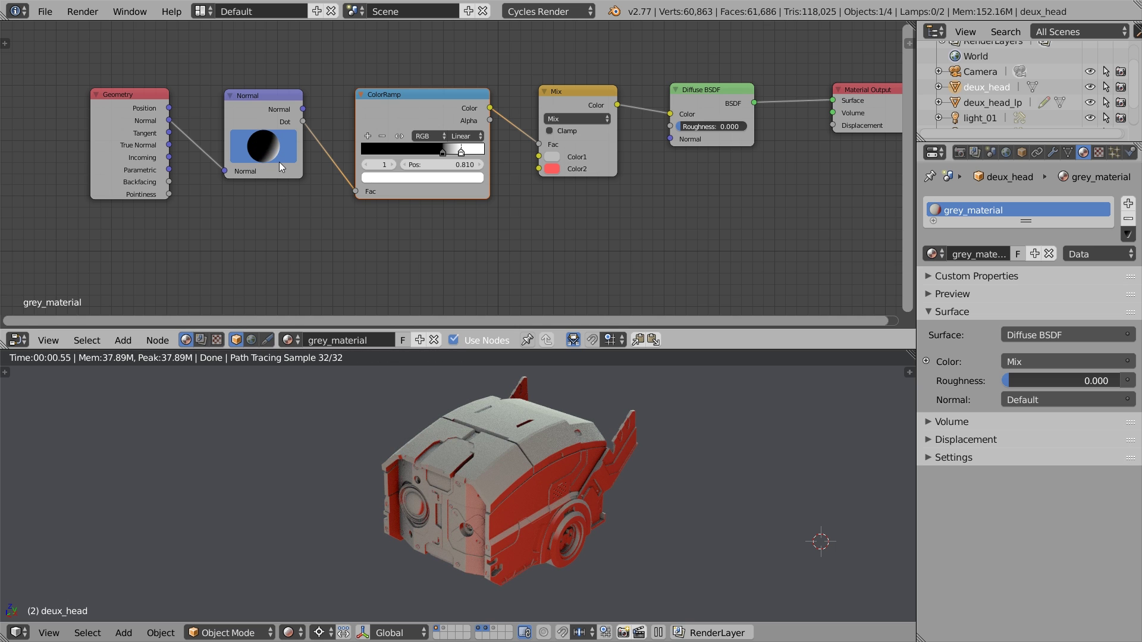
{"action": "middle_click_drag", "start_coordinate": [524, 536], "coordinate": [595, 503]}
{"action": "mouse_move", "coordinate": [263, 146]}
{"action": "left_mouse_down"}
{"action": "mouse_move", "coordinate": [178, 154]}
{"action": "mouse_move", "coordinate": [287, 166]}
{"action": "left_mouse_up"}
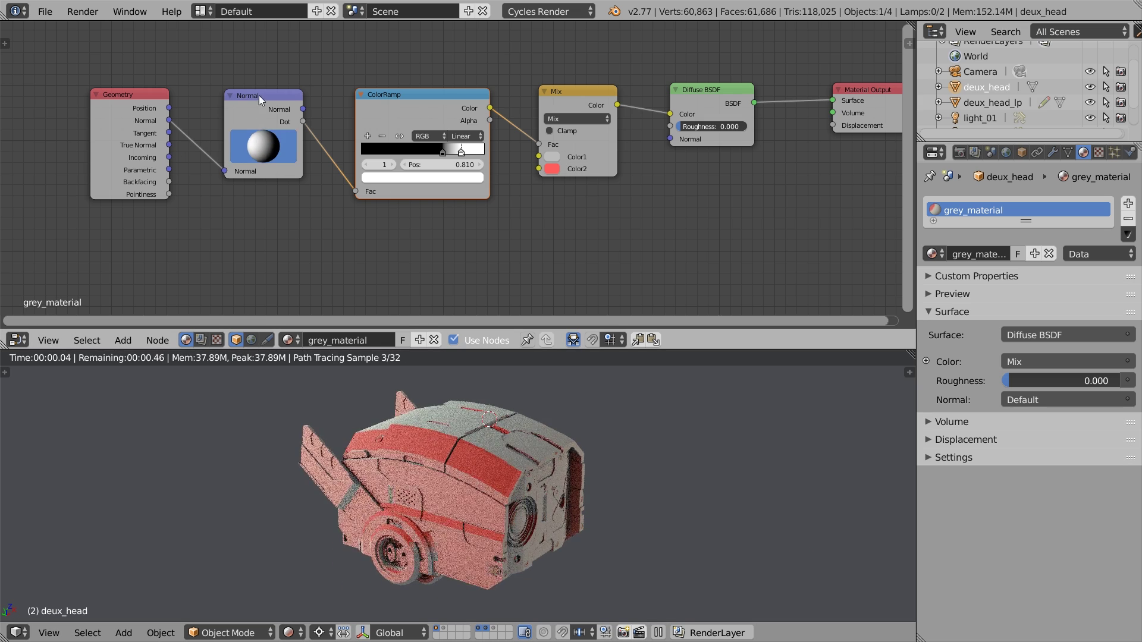
{"action": "mouse_move", "coordinate": [262, 94]}
{"action": "left_mouse_down"}
{"action": "mouse_move", "coordinate": [283, 72]}
{"action": "mouse_move", "coordinate": [281, 88]}
{"action": "left_mouse_up"}
{"action": "middle_click_drag", "start_coordinate": [429, 488], "coordinate": [363, 470]}
{"action": "key", "text": "ctrl+z"}
{"action": "mouse_move", "coordinate": [264, 145]}
{"action": "left_mouse_down"}
{"action": "mouse_move", "coordinate": [262, 92]}
{"action": "mouse_move", "coordinate": [248, 104]}
{"action": "left_mouse_up"}
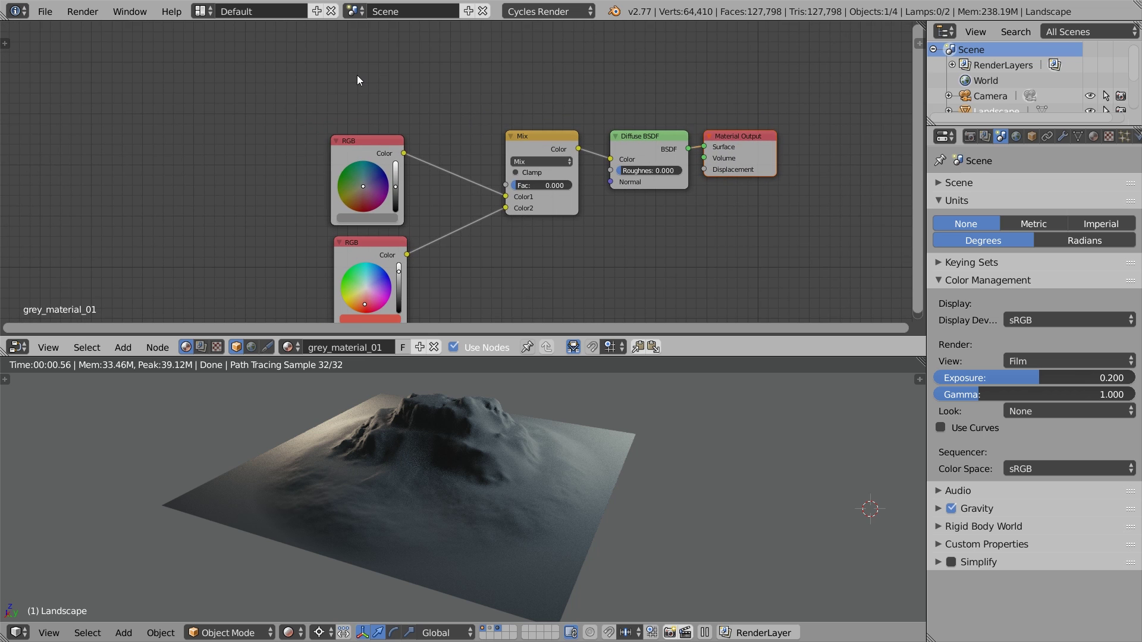
{"action": "key", "text": "shift+a"}
Step: Add Texture Coordinate and Separate XYZ nodes, linking Generated into Separate XYZ
{"action": "mouse_move", "coordinate": [345, 60]}
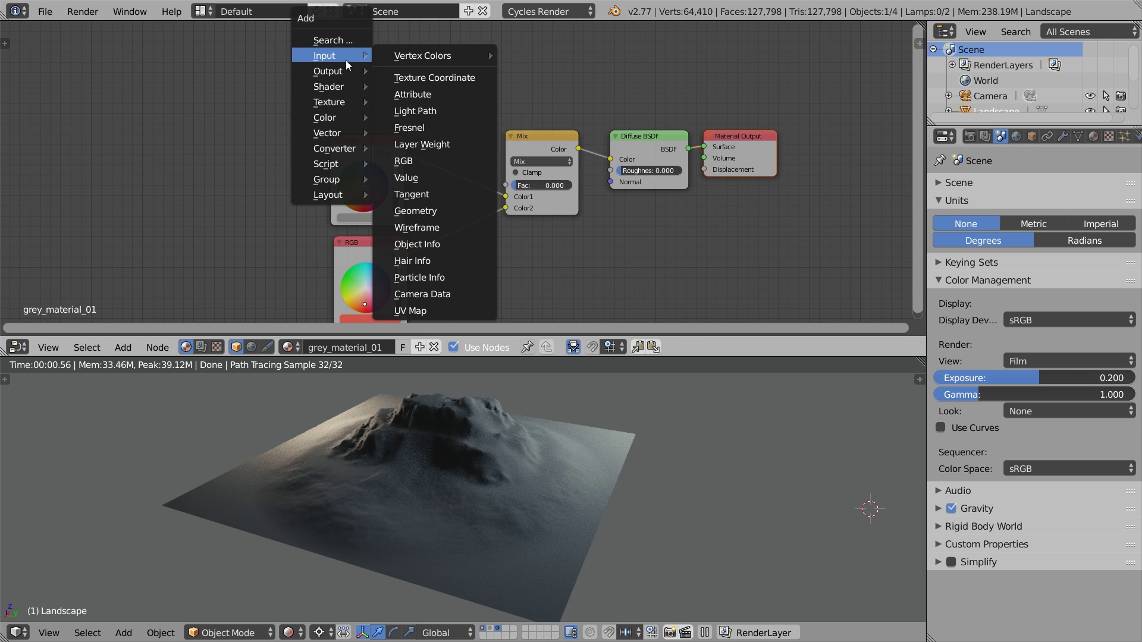
{"action": "left_click", "coordinate": [413, 77]}
{"action": "left_click", "coordinate": [409, 40]}
{"action": "middle_click_drag", "start_coordinate": [408, 39], "coordinate": [348, 58]}
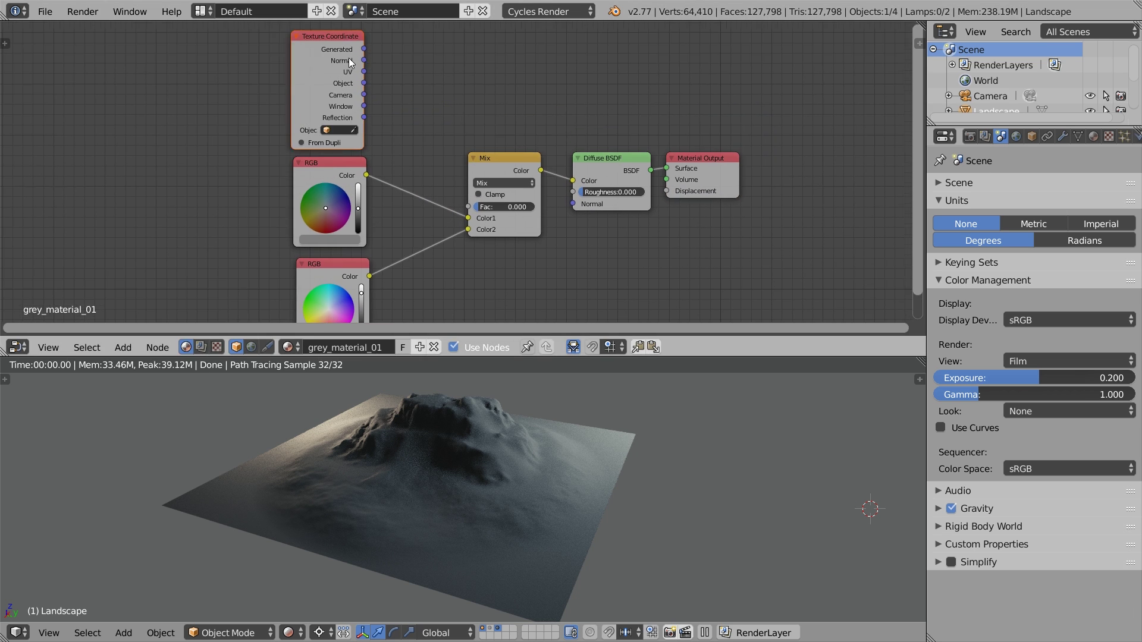
{"action": "left_click_drag", "start_coordinate": [348, 58], "coordinate": [211, 59]}
{"action": "key", "text": "shift+a"}
{"action": "mouse_move", "coordinate": [309, 173]}
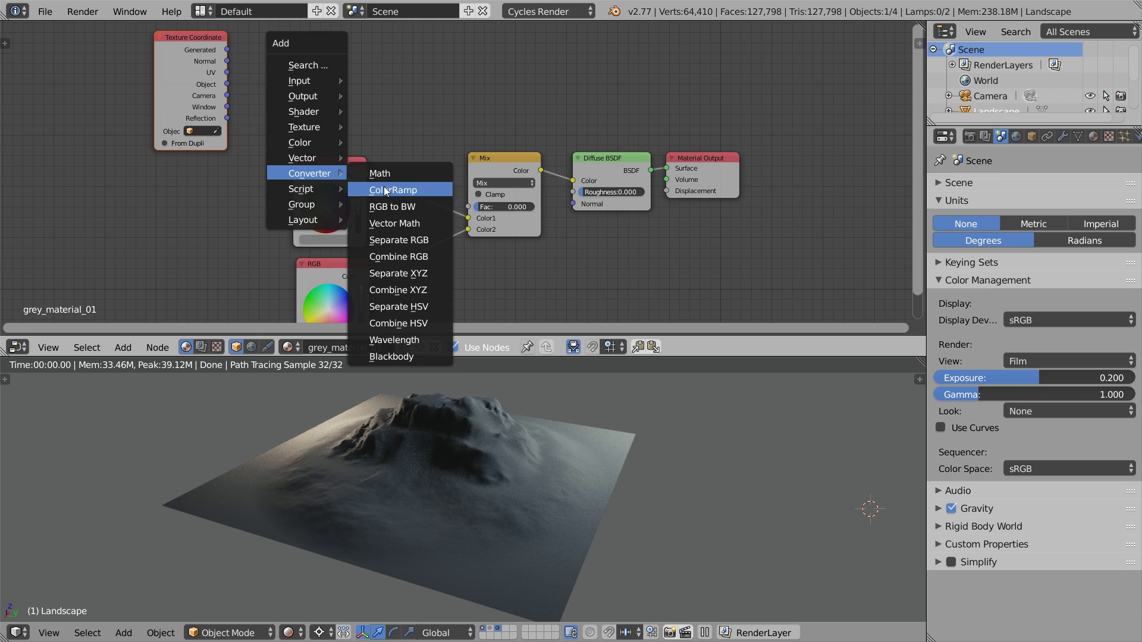
{"action": "left_click", "coordinate": [431, 273]}
{"action": "left_click", "coordinate": [292, 33]}
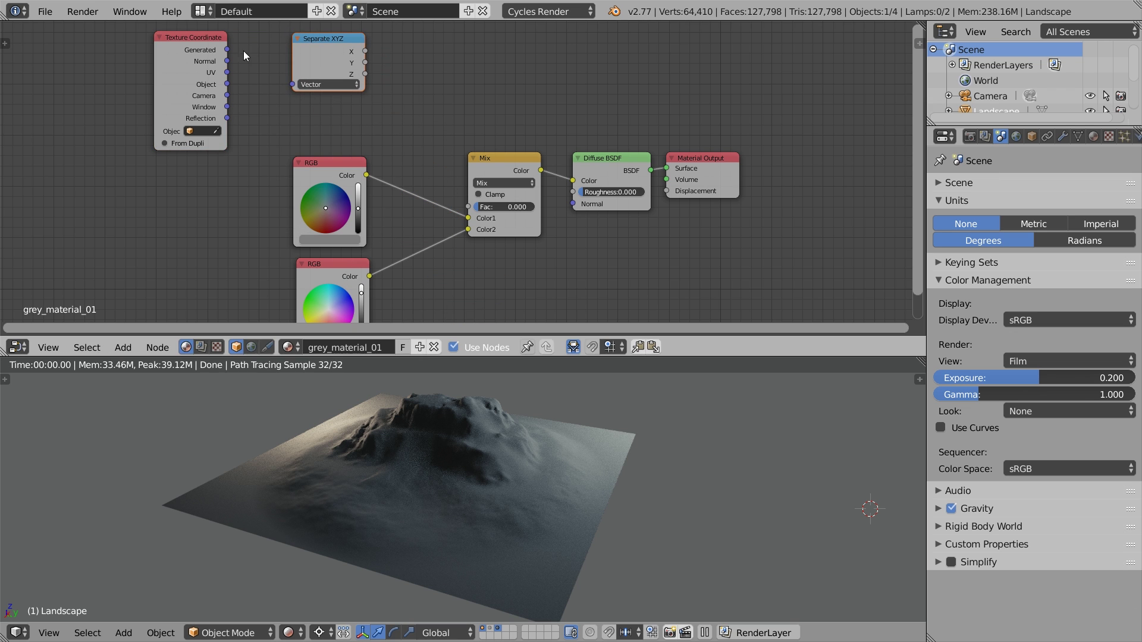
{"action": "left_click_drag", "start_coordinate": [227, 50], "coordinate": [292, 84]}
Step: Add a ColorRamp fed by Z height and drive the Mix factor with its colour
{"action": "key", "text": "shift+a"}
{"action": "mouse_move", "coordinate": [370, 148]}
{"action": "left_click", "coordinate": [405, 162]}
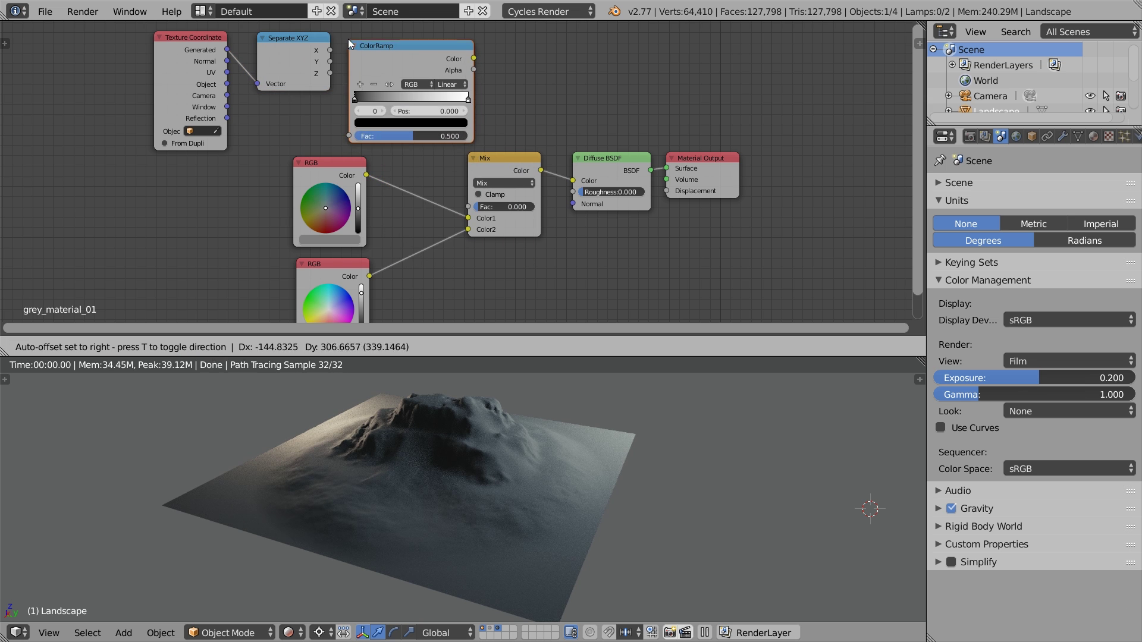
{"action": "left_click", "coordinate": [348, 34]}
{"action": "left_click_drag", "start_coordinate": [329, 73], "coordinate": [340, 89]}
{"action": "left_click_drag", "start_coordinate": [355, 130], "coordinate": [351, 127]}
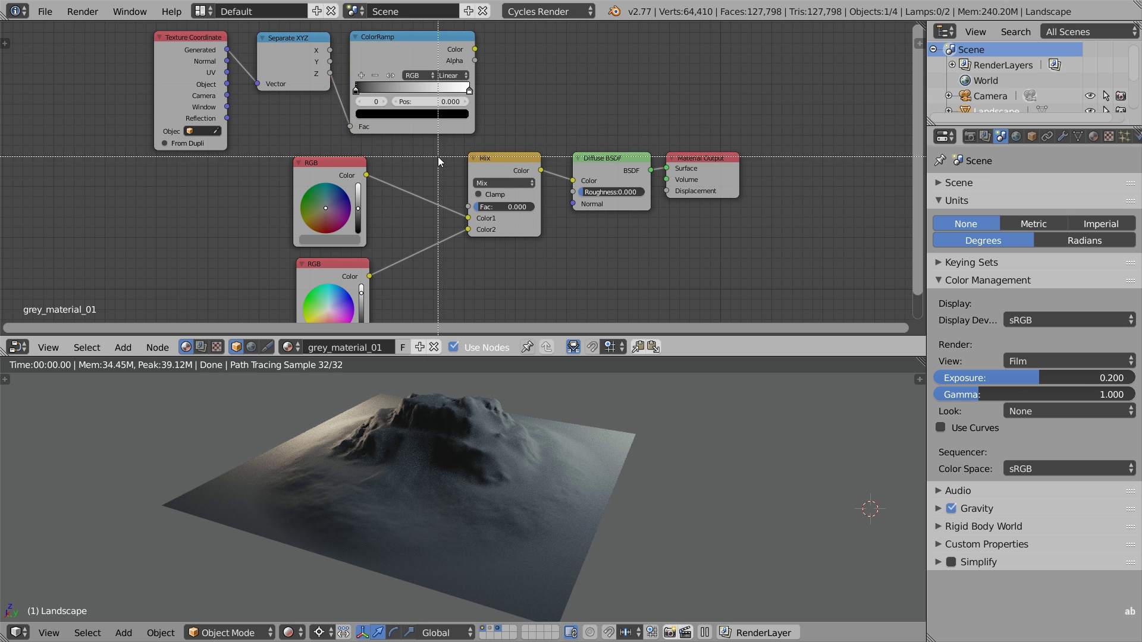
{"action": "left_click_drag", "start_coordinate": [438, 156], "coordinate": [760, 257]}
{"action": "left_click_drag", "start_coordinate": [632, 205], "coordinate": [697, 206]}
{"action": "left_click_drag", "start_coordinate": [474, 49], "coordinate": [477, 52]}
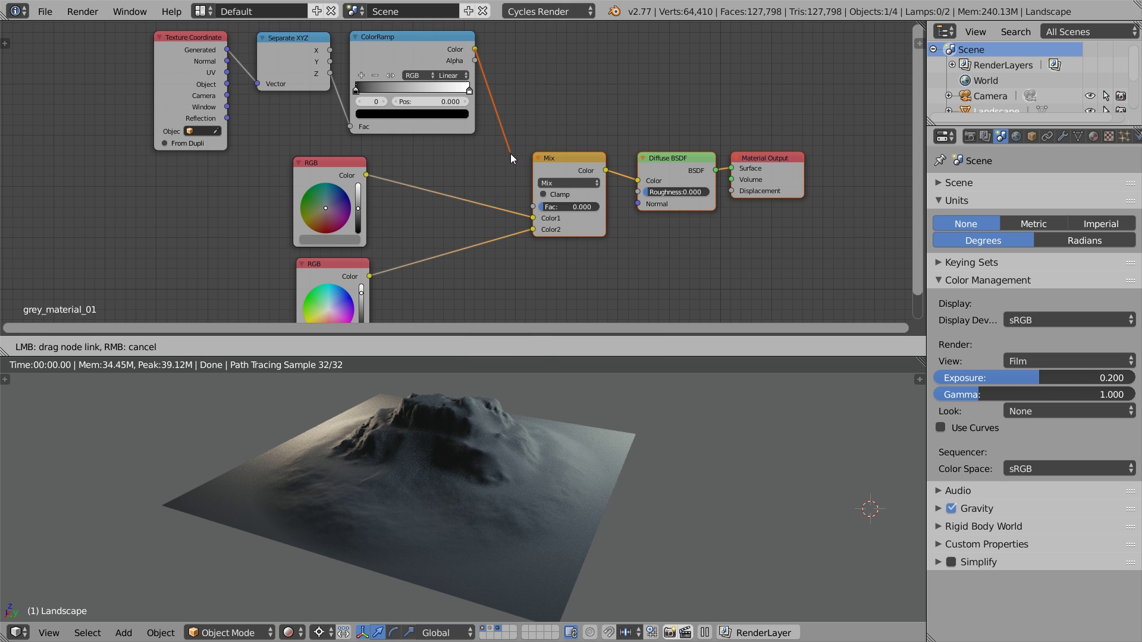
{"action": "left_click_drag", "start_coordinate": [534, 207], "coordinate": [533, 207]}
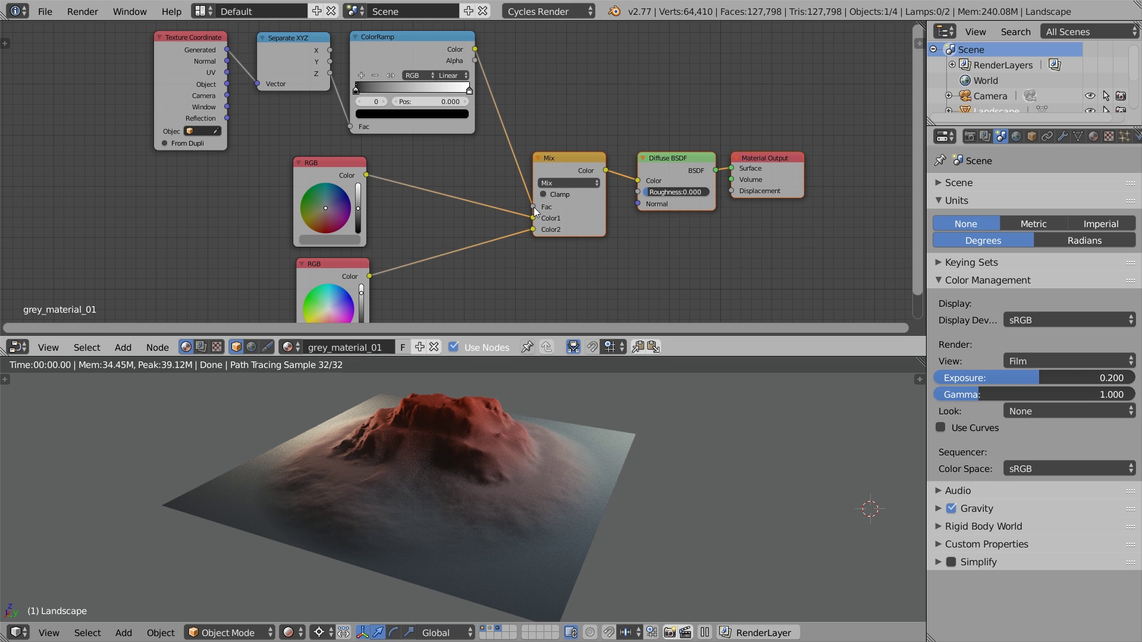
{"action": "key", "text": "Home"}
Step: Shape the ramp into a band: black 0.417, white 0.476, black 0.524, plus a stop at 0.690
{"action": "mouse_move", "coordinate": [369, 82]}
{"action": "left_mouse_down"}
{"action": "mouse_move", "coordinate": [409, 84]}
{"action": "mouse_move", "coordinate": [367, 83]}
{"action": "left_mouse_up"}
{"action": "left_click_drag", "start_coordinate": [465, 83], "coordinate": [396, 84]}
{"action": "key", "text": "ctrl+z"}
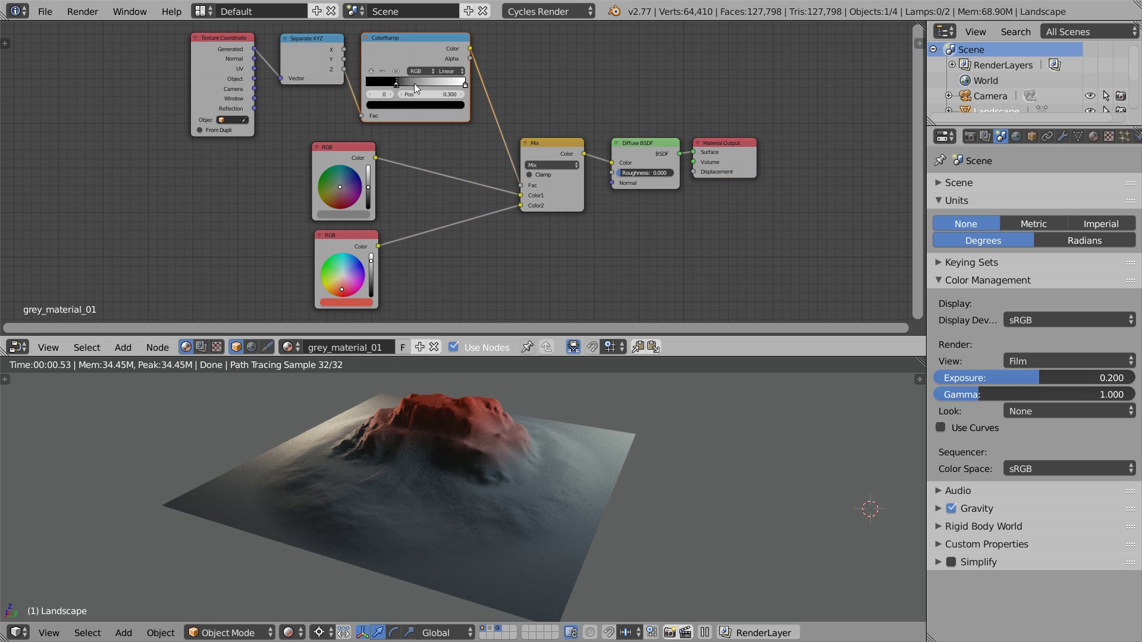
{"action": "left_click", "coordinate": [414, 83], "text": "ctrl"}
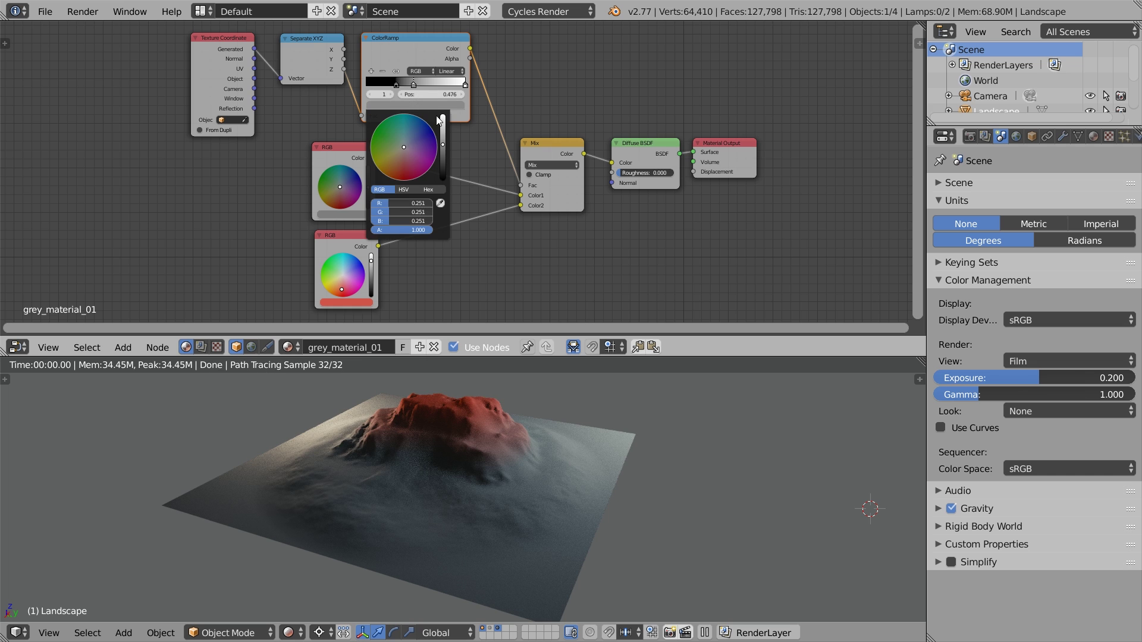
{"action": "left_click", "coordinate": [441, 123]}
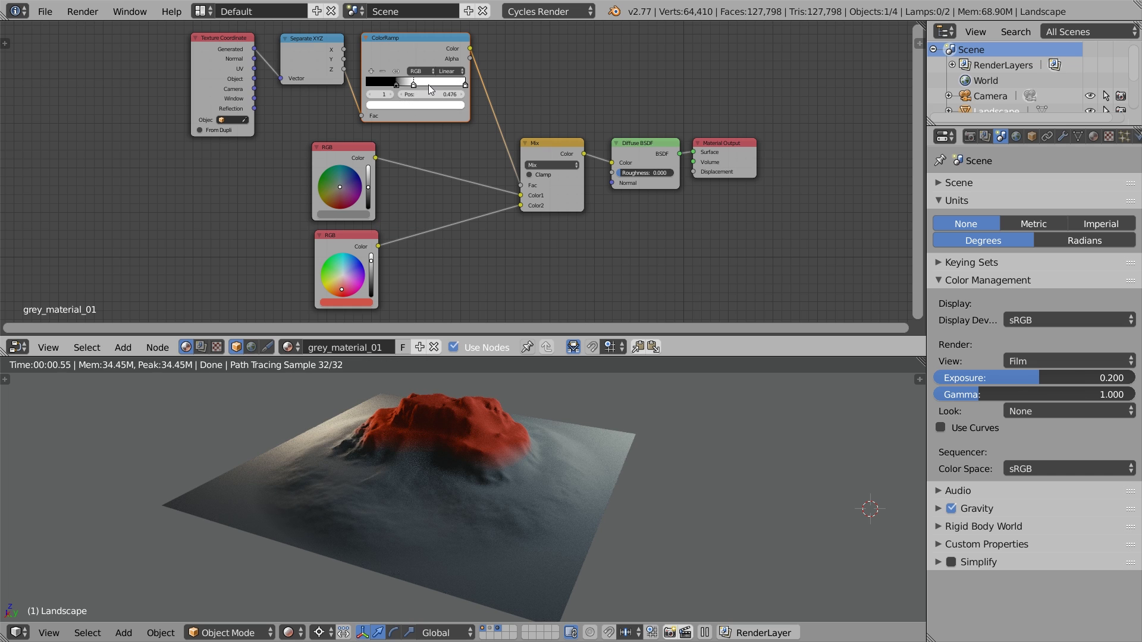
{"action": "left_click", "coordinate": [428, 83], "text": "ctrl"}
{"action": "left_click", "coordinate": [428, 105]}
{"action": "left_click_drag", "start_coordinate": [443, 122], "coordinate": [444, 191]}
{"action": "left_click_drag", "start_coordinate": [430, 83], "coordinate": [419, 84]}
{"action": "left_click", "coordinate": [434, 82], "text": "ctrl"}
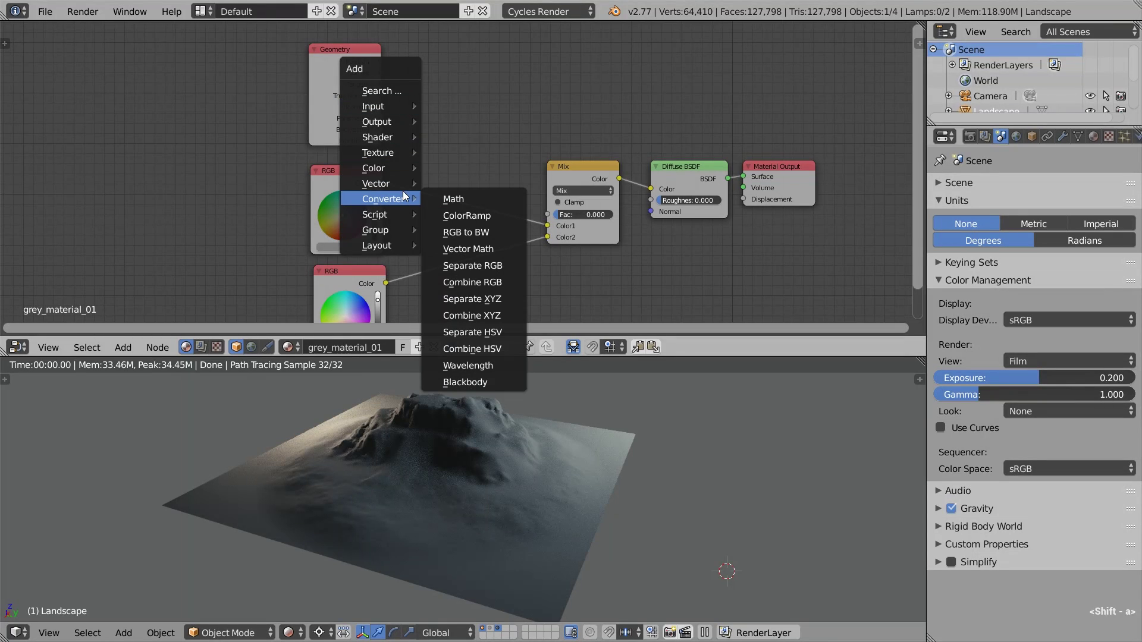
Step: Add a Separate XYZ node on the Geometry Normal, driving the Mix factor with its Z
{"action": "left_click", "coordinate": [514, 301]}
{"action": "left_click", "coordinate": [391, 81]}
{"action": "left_click_drag", "start_coordinate": [381, 73], "coordinate": [405, 93]}
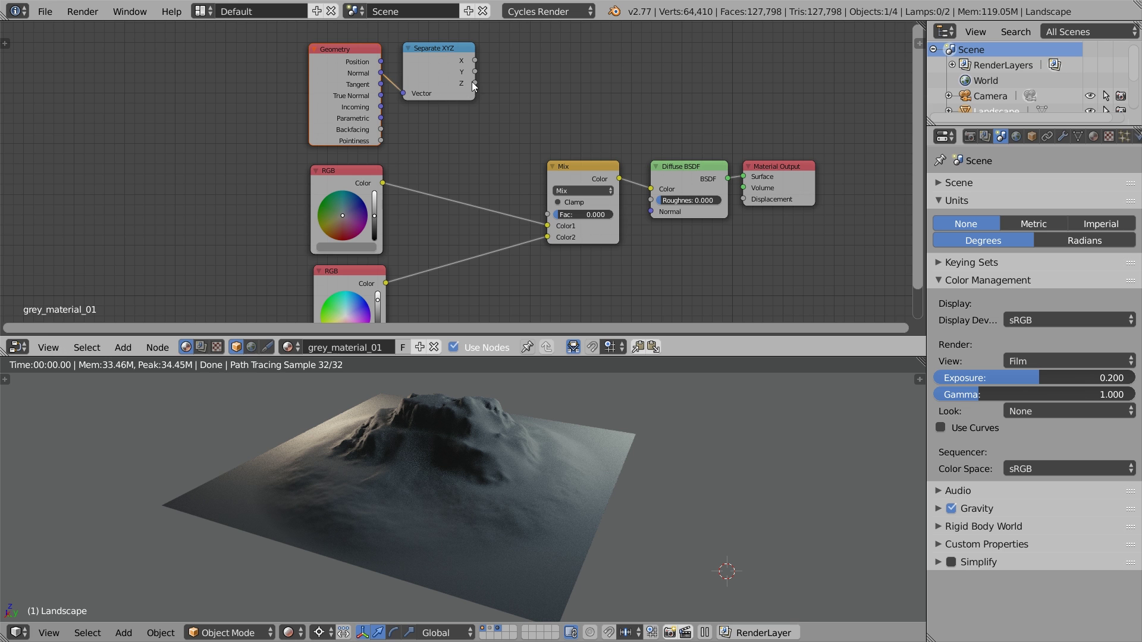
{"action": "left_click_drag", "start_coordinate": [474, 83], "coordinate": [547, 216]}
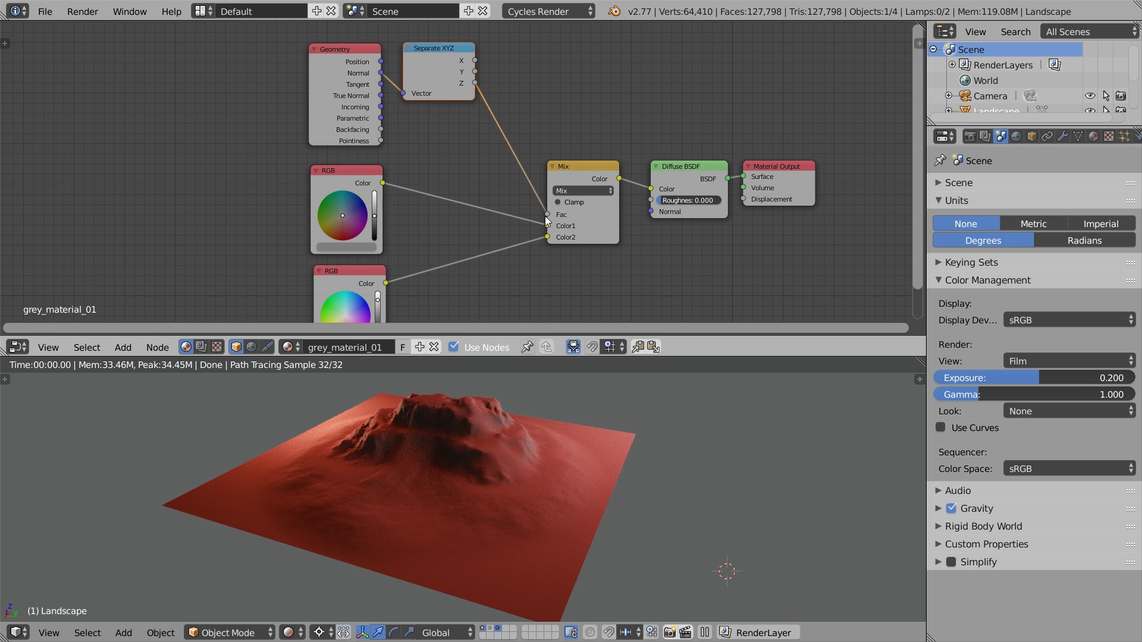
Step: Insert a ColorRamp on the Z-to-factor link with stops near 0.8, 0.921 and 0.945
{"action": "key", "text": "shift+a"}
{"action": "mouse_move", "coordinate": [553, 276]}
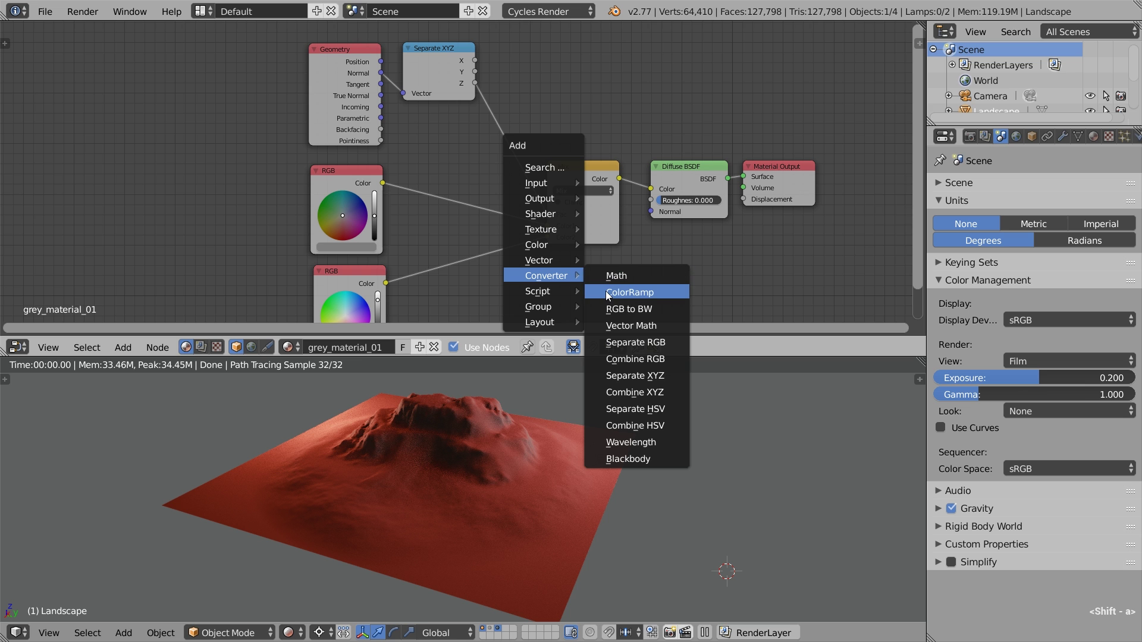
{"action": "left_click", "coordinate": [605, 291]}
{"action": "left_click", "coordinate": [480, 94]}
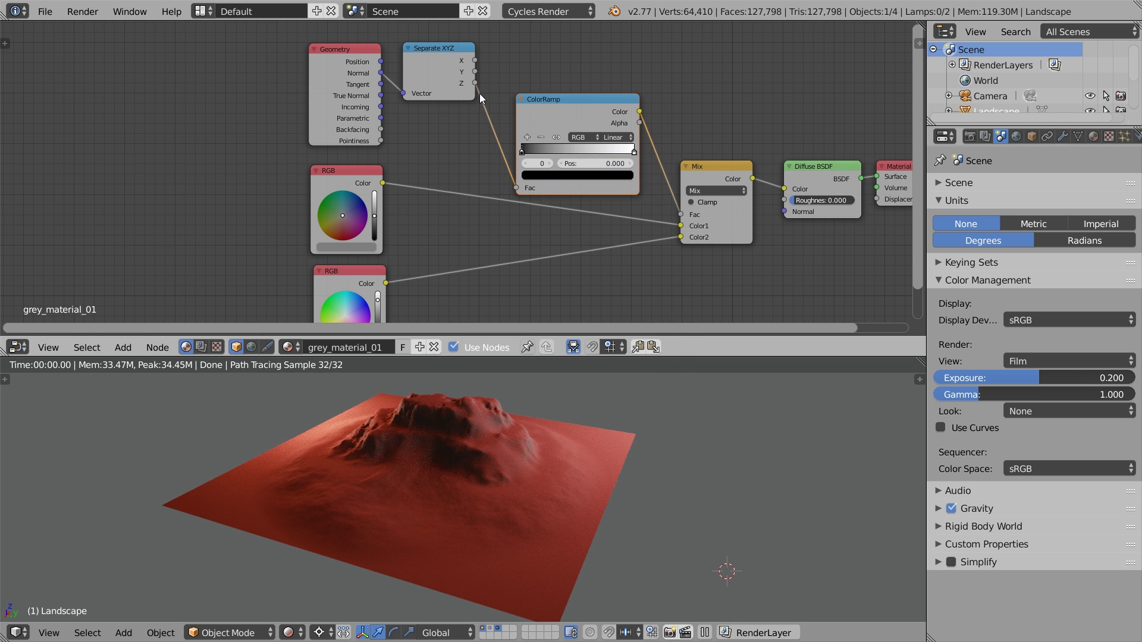
{"action": "left_click_drag", "start_coordinate": [522, 151], "coordinate": [632, 153]}
{"action": "middle_click_drag", "start_coordinate": [589, 428], "coordinate": [534, 439]}
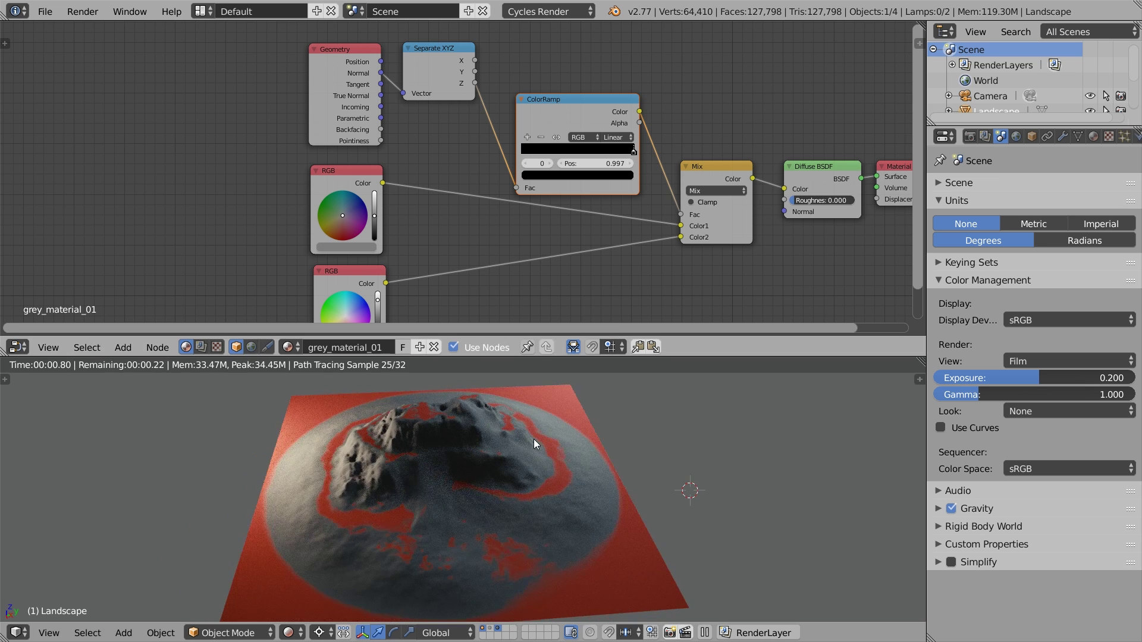
{"action": "left_click_drag", "start_coordinate": [633, 149], "coordinate": [619, 152]}
{"action": "middle_click_drag", "start_coordinate": [516, 438], "coordinate": [459, 427]}
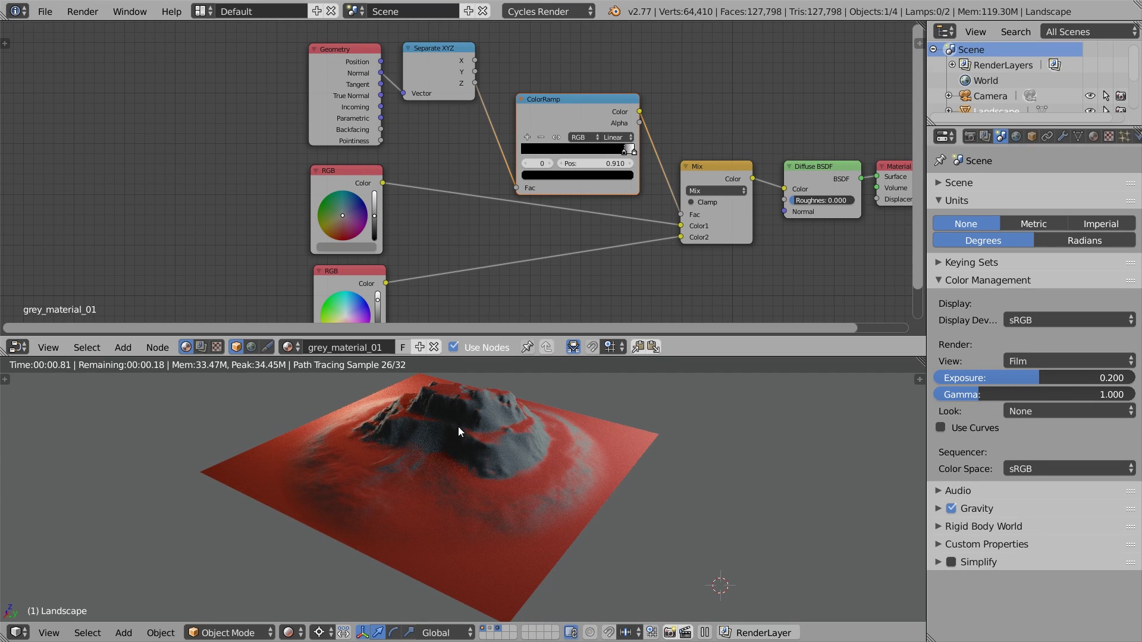
{"action": "mouse_move", "coordinate": [632, 150]}
{"action": "left_mouse_down"}
{"action": "mouse_move", "coordinate": [575, 155]}
{"action": "mouse_move", "coordinate": [626, 153]}
{"action": "left_mouse_up"}
{"action": "middle_click_drag", "start_coordinate": [451, 424], "coordinate": [529, 425]}
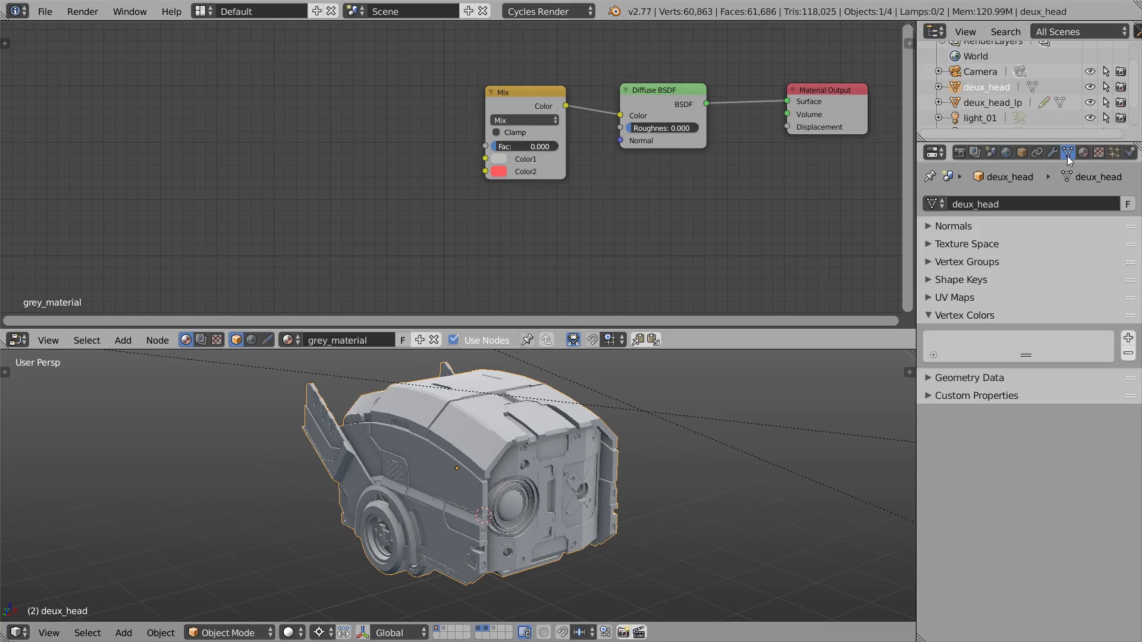
Step: Switch the robot head to Vertex Paint mode and set the brush colour to black
{"action": "left_click", "coordinate": [219, 634]}
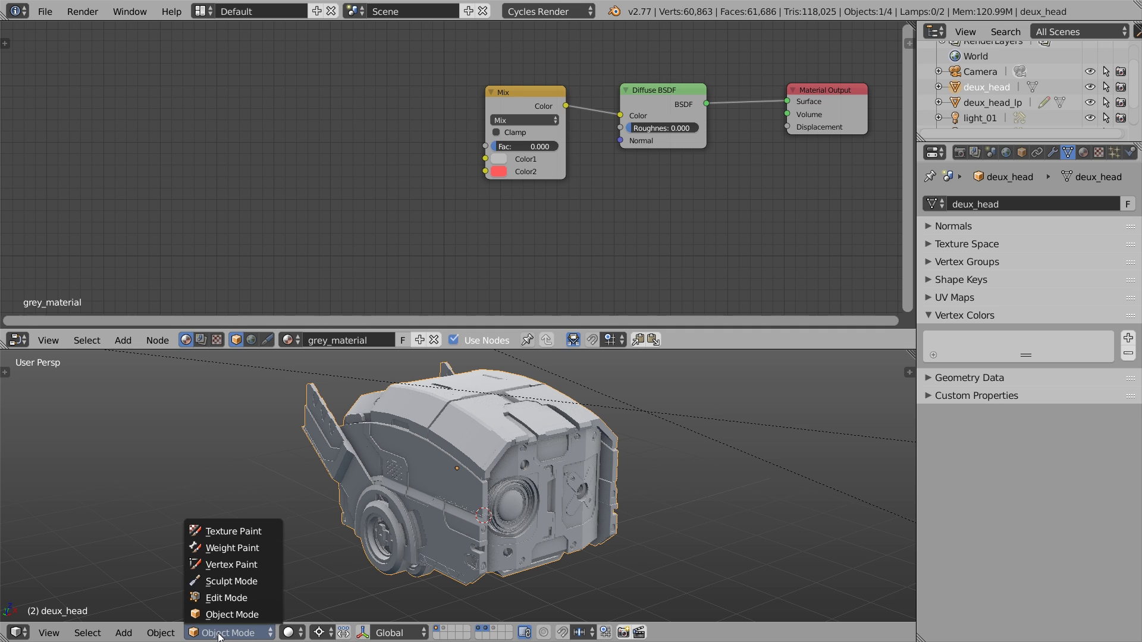
{"action": "left_click", "coordinate": [260, 565]}
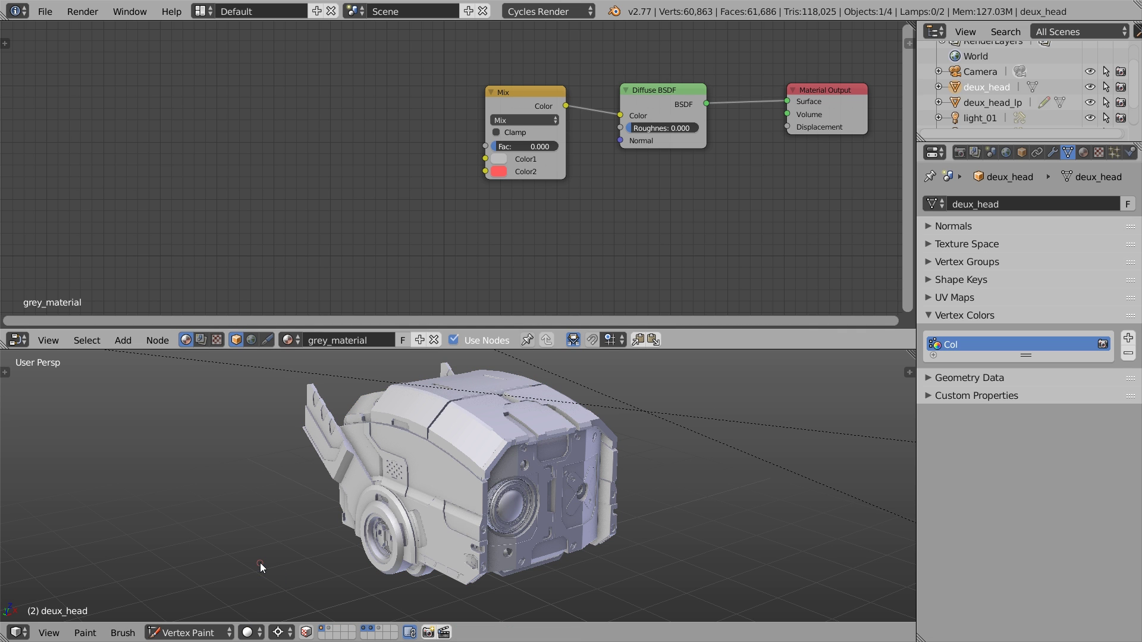
{"action": "key", "text": "t"}
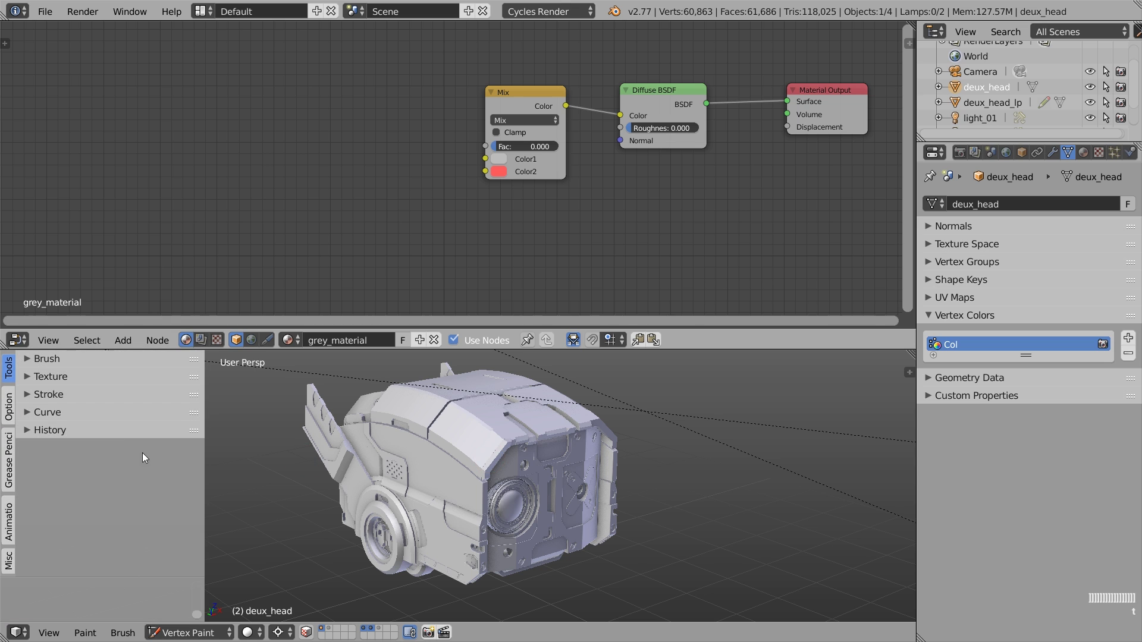
{"action": "left_click", "coordinate": [46, 359]}
{"action": "left_click_drag", "start_coordinate": [176, 427], "coordinate": [181, 463]}
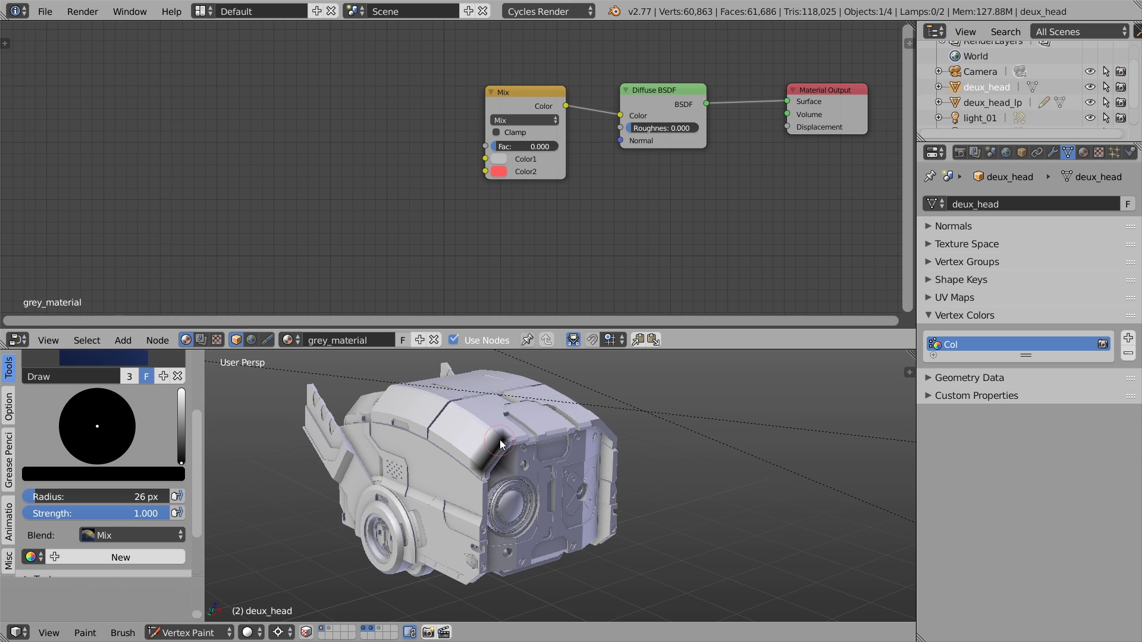
{"action": "scroll", "coordinate": [506, 439], "scroll_direction": "up", "scroll_amount": 5}
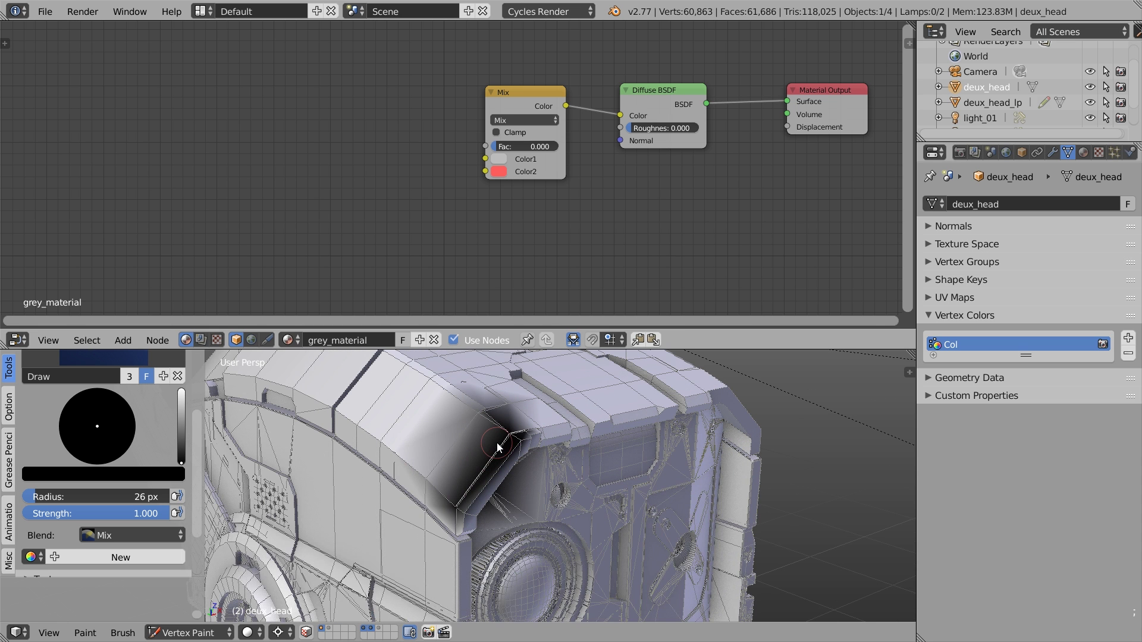
{"action": "scroll", "coordinate": [498, 442], "scroll_direction": "down", "scroll_amount": 4}
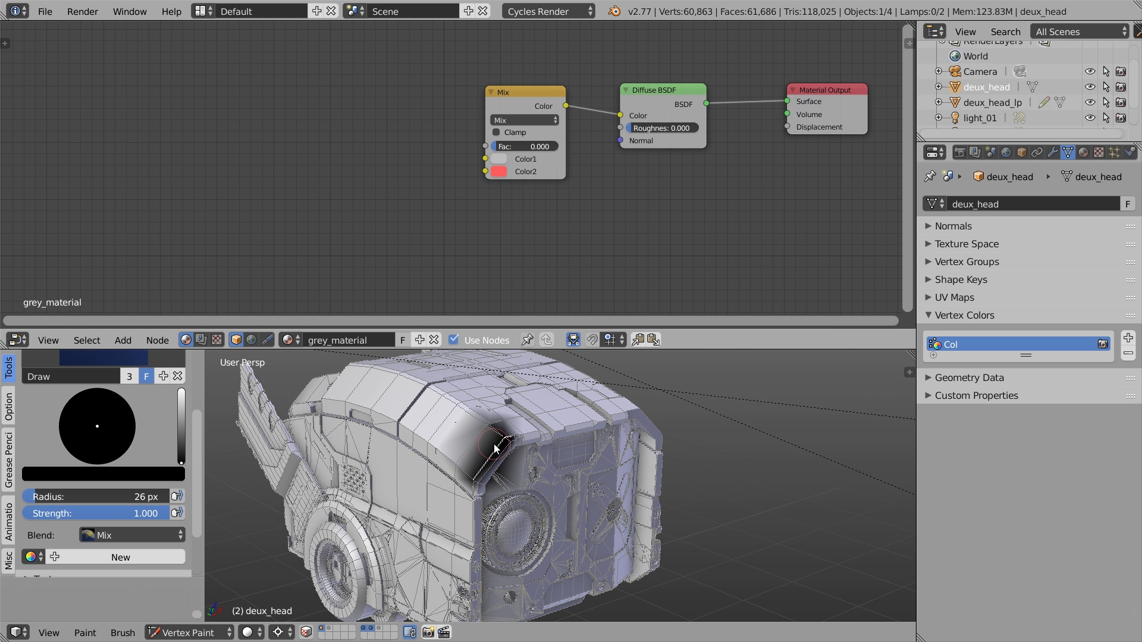
Step: Paint black strokes on the side, side flap, top edge and front edge, then return to Object Mode
{"action": "mouse_move", "coordinate": [313, 489]}
{"action": "left_mouse_down"}
{"action": "mouse_move", "coordinate": [309, 476]}
{"action": "mouse_move", "coordinate": [314, 501]}
{"action": "left_mouse_up"}
{"action": "mouse_move", "coordinate": [287, 442]}
{"action": "left_mouse_down"}
{"action": "mouse_move", "coordinate": [244, 374]}
{"action": "mouse_move", "coordinate": [251, 393]}
{"action": "left_mouse_up"}
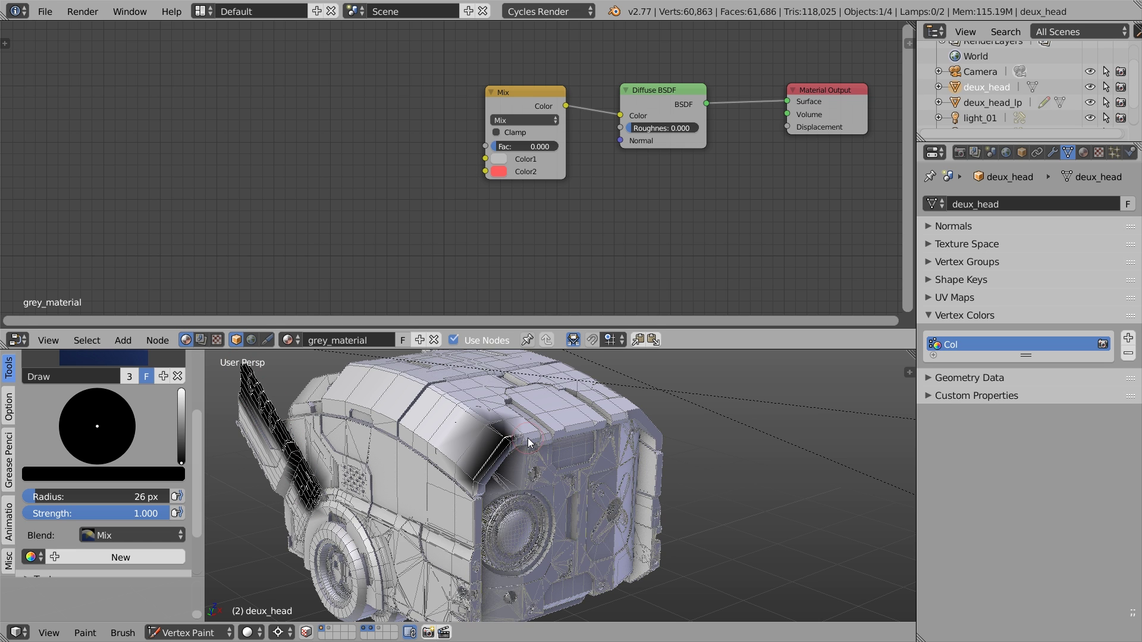
{"action": "middle_click_drag", "start_coordinate": [509, 468], "coordinate": [523, 447]}
{"action": "mouse_move", "coordinate": [473, 467]}
{"action": "left_mouse_down"}
{"action": "mouse_move", "coordinate": [517, 437]}
{"action": "mouse_move", "coordinate": [580, 426]}
{"action": "left_mouse_up"}
{"action": "mouse_move", "coordinate": [450, 496]}
{"action": "left_mouse_down"}
{"action": "mouse_move", "coordinate": [431, 500]}
{"action": "mouse_move", "coordinate": [509, 505]}
{"action": "mouse_move", "coordinate": [476, 458]}
{"action": "left_mouse_up"}
{"action": "key", "text": "t"}
{"action": "left_click", "coordinate": [190, 633]}
{"action": "left_click", "coordinate": [173, 548]}
Step: In rendered shading, add a Col vertex-colour Attribute node driving the Mix factor
{"action": "key", "text": "shift+z"}
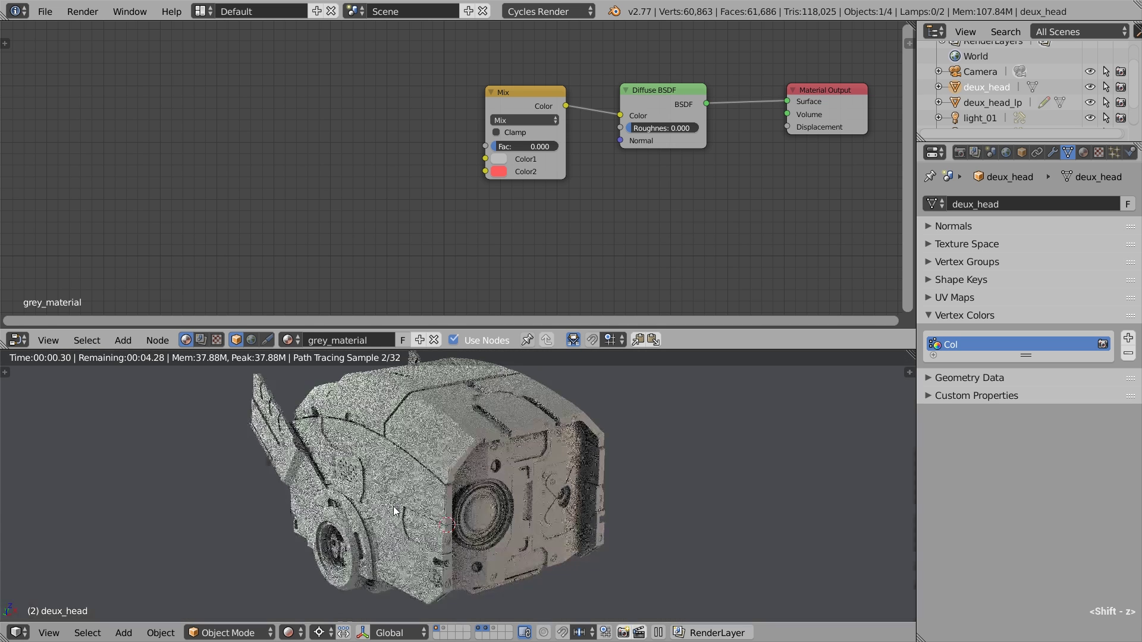
{"action": "key", "text": "shift+a"}
{"action": "mouse_move", "coordinate": [352, 59]}
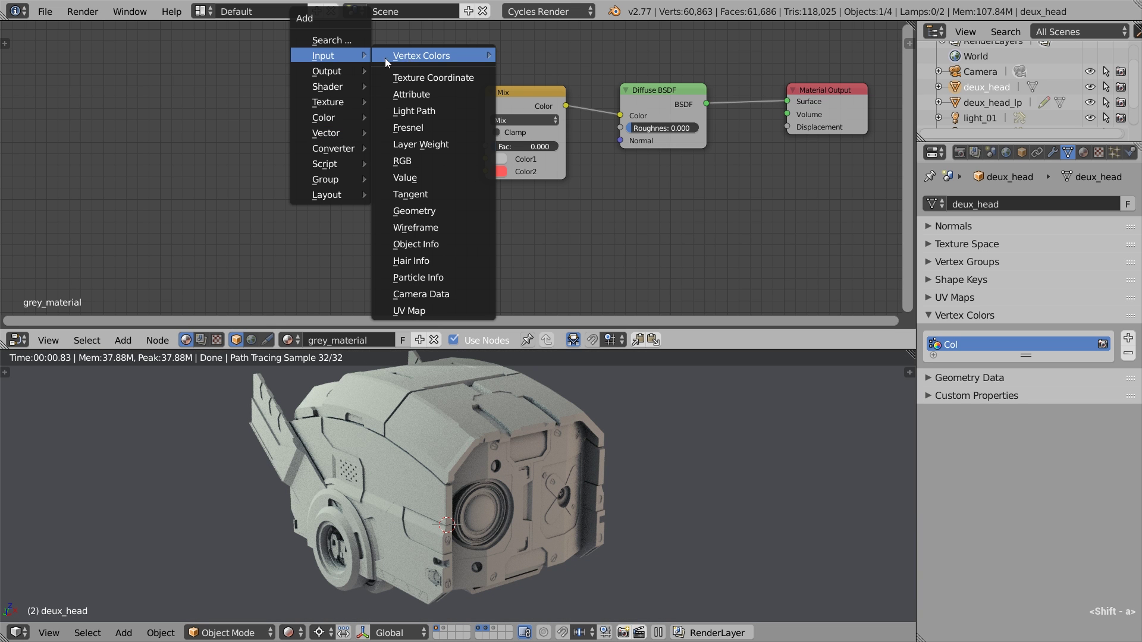
{"action": "mouse_move", "coordinate": [438, 56]}
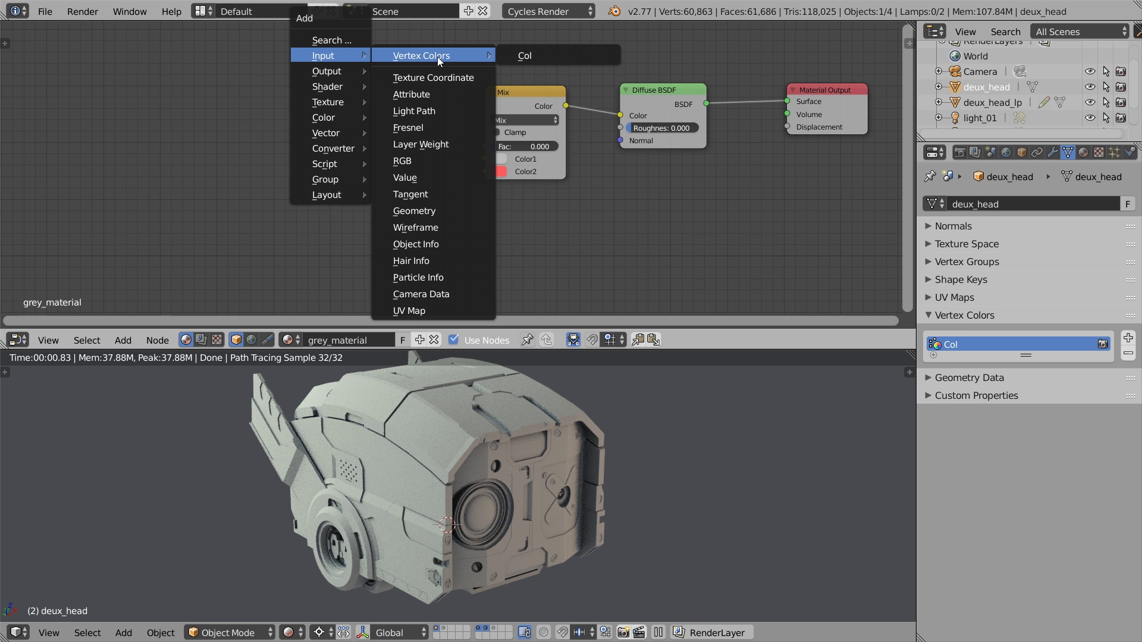
{"action": "left_click", "coordinate": [539, 56]}
{"action": "left_click", "coordinate": [197, 88]}
{"action": "left_click_drag", "start_coordinate": [276, 107], "coordinate": [486, 146]}
Step: Insert a ColorRamp on the Attribute-to-Mix link, undo a trial stop move, and return to solid shading
{"action": "key", "text": "shift+a"}
{"action": "mouse_move", "coordinate": [399, 254]}
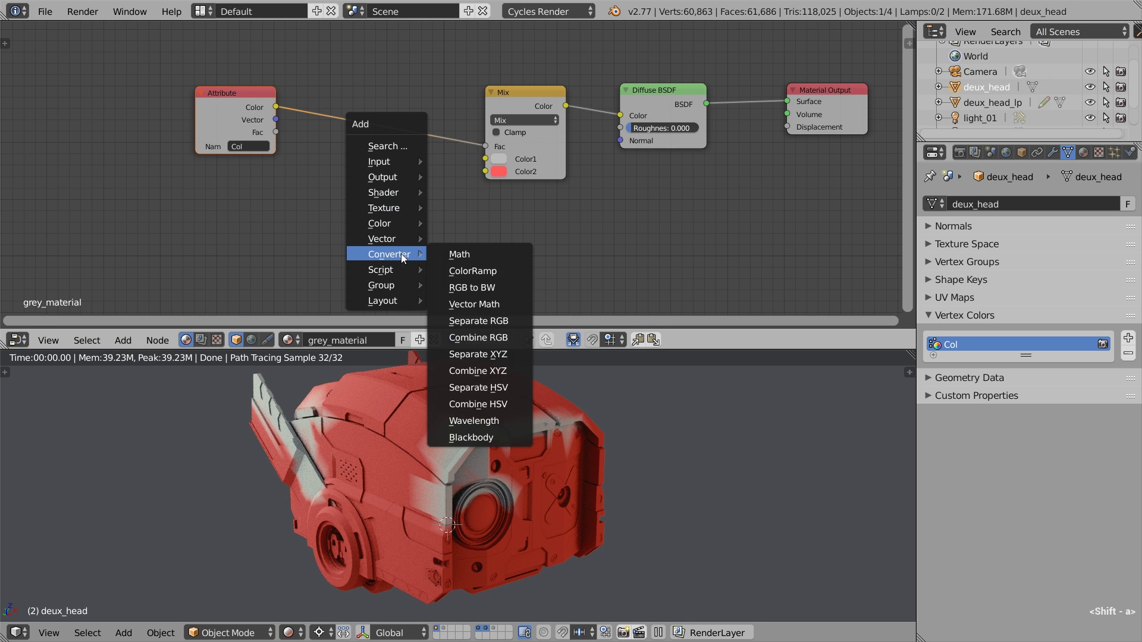
{"action": "left_click", "coordinate": [501, 272]}
{"action": "left_click", "coordinate": [316, 84]}
{"action": "left_click", "coordinate": [366, 133]}
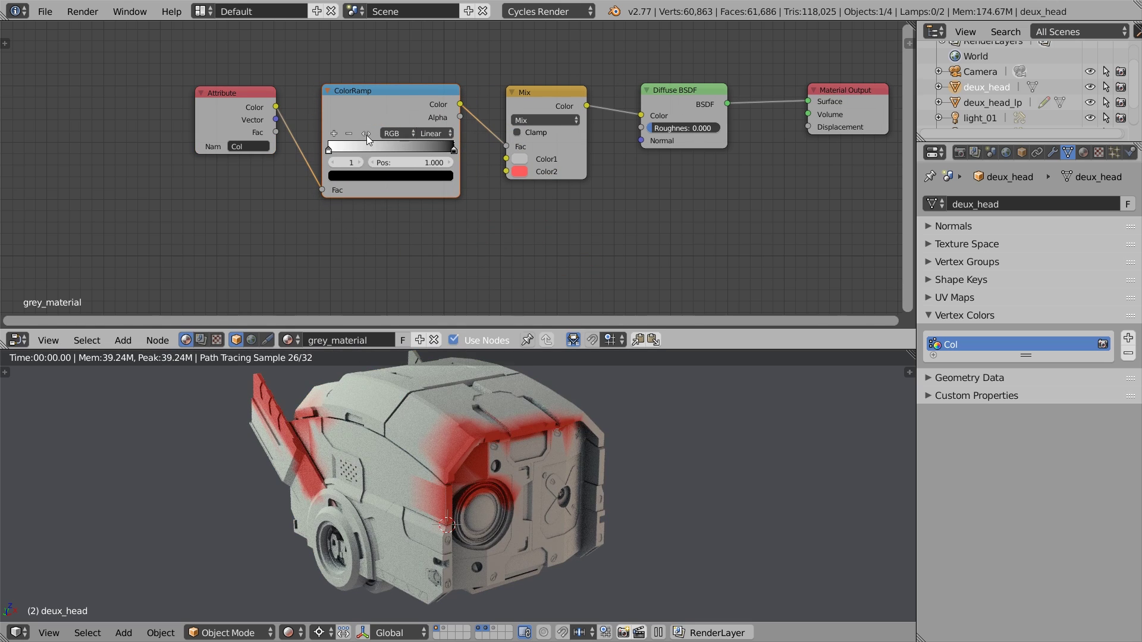
{"action": "left_click_drag", "start_coordinate": [330, 150], "coordinate": [452, 152]}
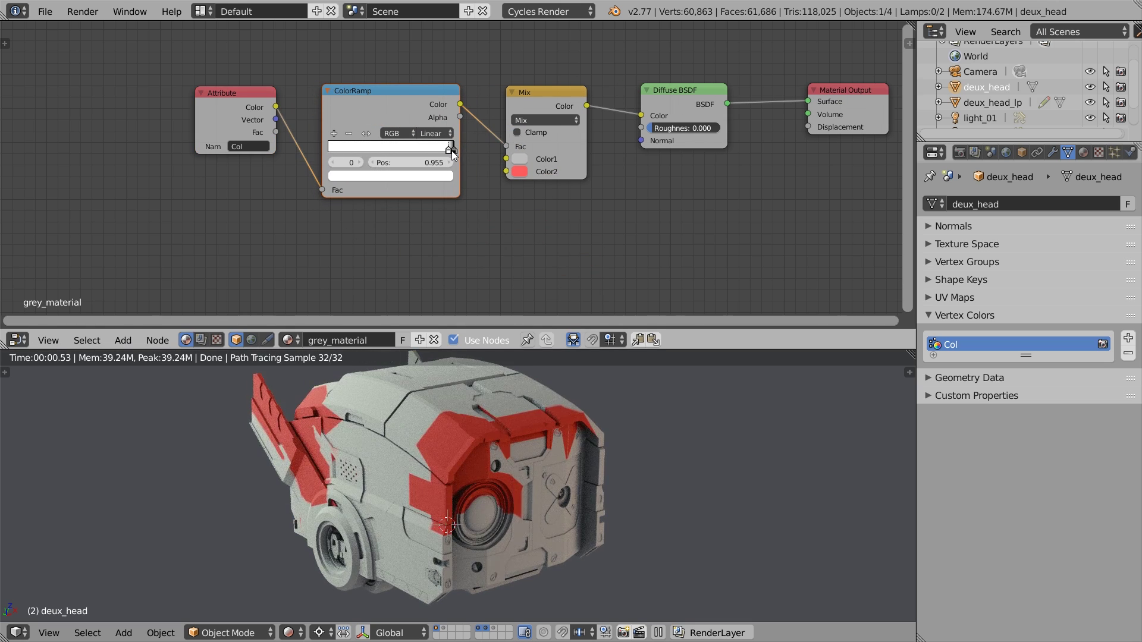
{"action": "key", "text": "ctrl+z"}
{"action": "key", "text": "shift+z"}
{"action": "left_click", "coordinate": [232, 632]}
Step: Bake Dirty Vertex Colors onto the head, dirt only, with a 50° dirt angle and blur strength 1
{"action": "left_click", "coordinate": [228, 566]}
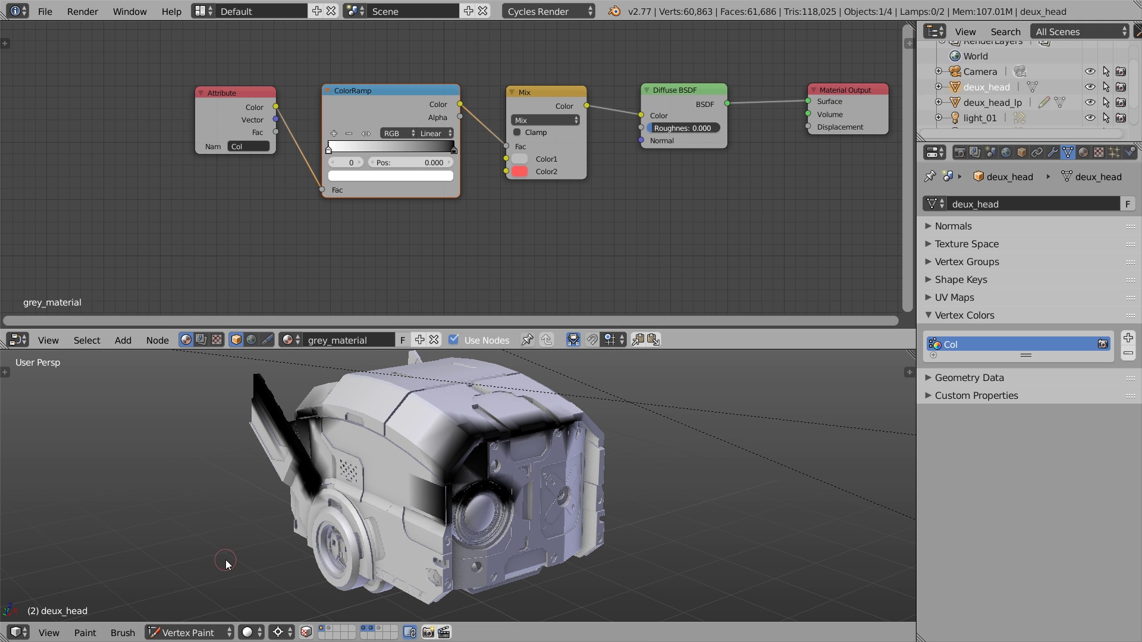
{"action": "left_click", "coordinate": [84, 632]}
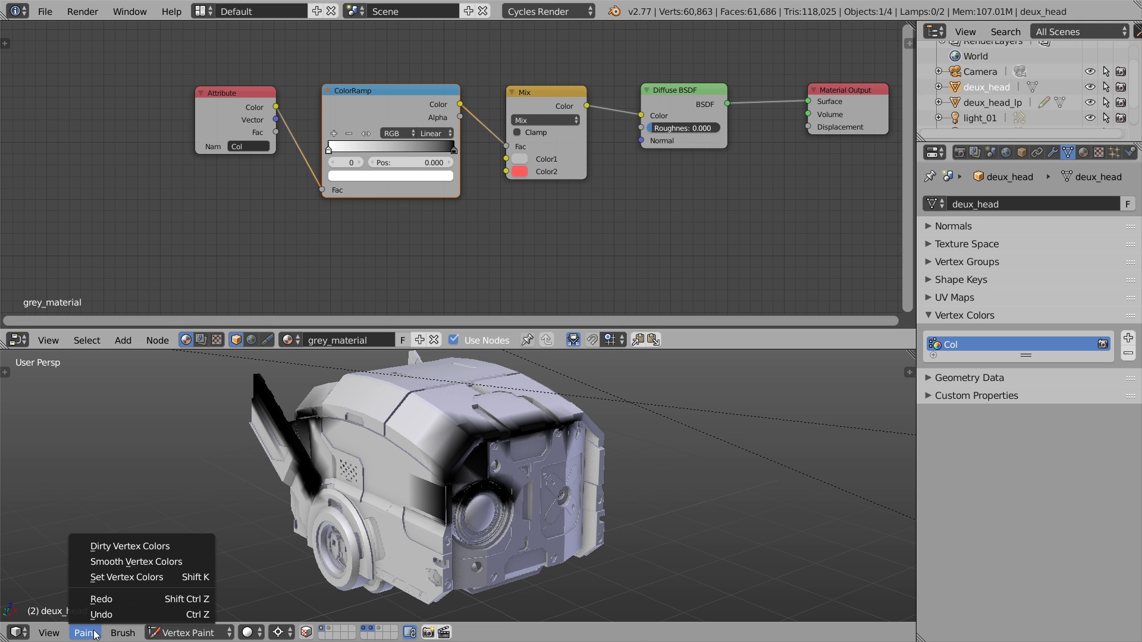
{"action": "left_click", "coordinate": [105, 551]}
{"action": "key", "text": "F6"}
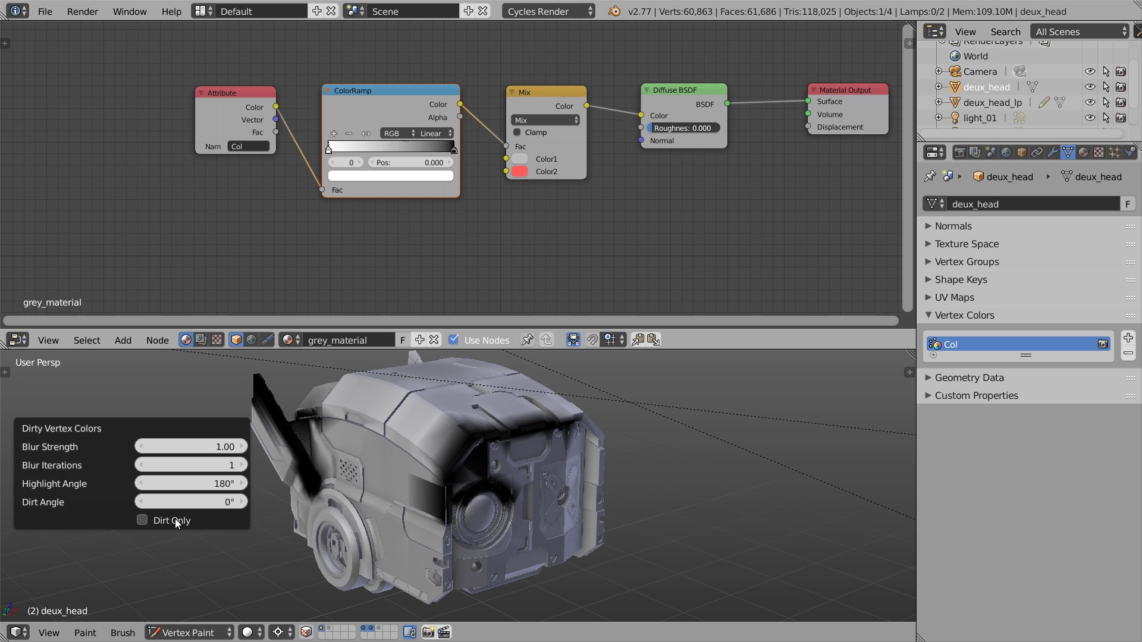
{"action": "left_click", "coordinate": [174, 519]}
{"action": "left_click", "coordinate": [304, 544]}
{"action": "type", "text": "50"}
{"action": "key", "text": "Return"}
{"action": "left_click", "coordinate": [298, 487]}
{"action": "type", "text": "1"}
{"action": "key", "text": "Return"}
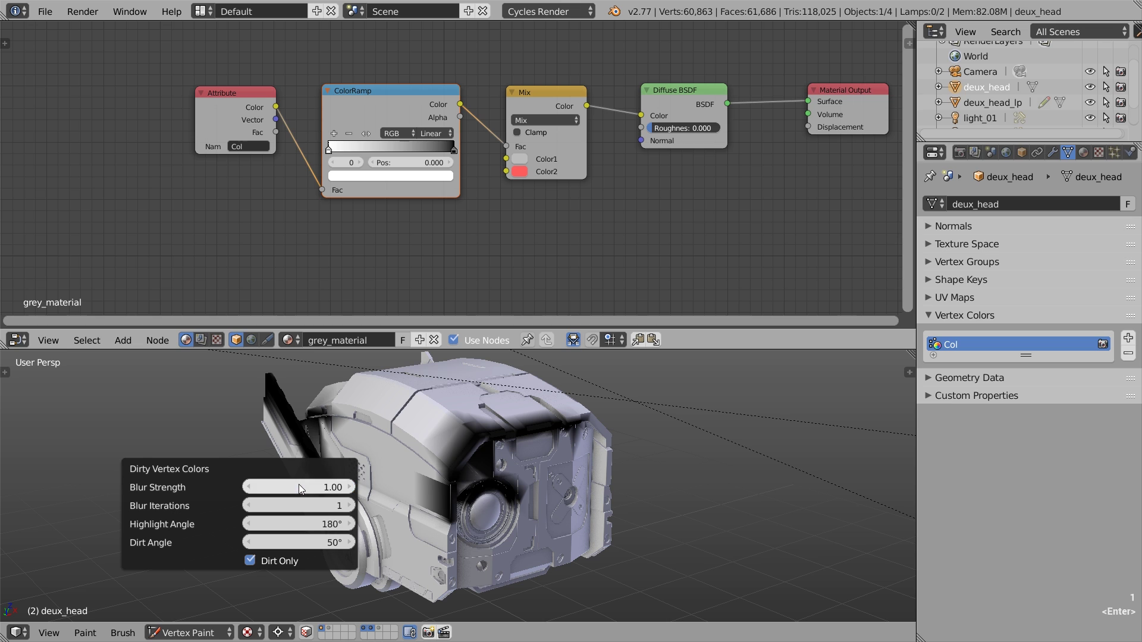
Step: Turn dirt-only off, keep the 50° dirt angle, and return to Object Mode with rendered preview
{"action": "left_click", "coordinate": [299, 540]}
{"action": "left_click", "coordinate": [249, 560]}
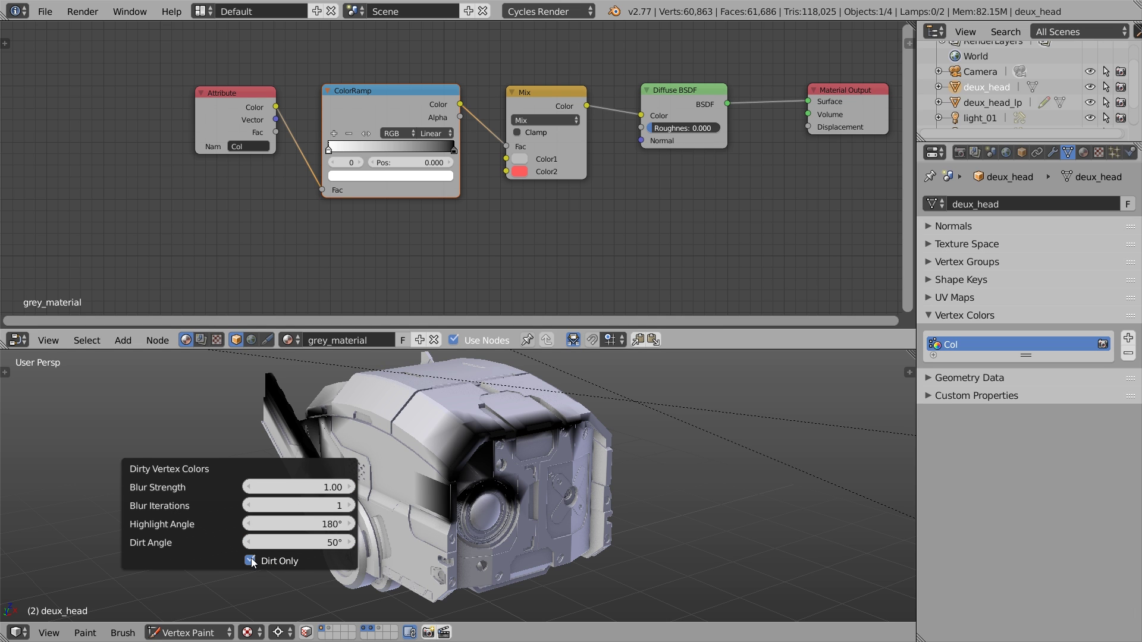
{"action": "left_click", "coordinate": [289, 555]}
{"action": "left_click", "coordinate": [284, 557]}
{"action": "left_click", "coordinate": [295, 544]}
{"action": "key", "text": "Return"}
{"action": "key", "text": "shift+z"}
{"action": "key", "text": "v"}
Step: Flip the ColorRamp and move its stops to 0.545 and 0.628
{"action": "mouse_move", "coordinate": [329, 149]}
{"action": "left_mouse_down"}
{"action": "mouse_move", "coordinate": [500, 149]}
{"action": "mouse_move", "coordinate": [459, 153]}
{"action": "mouse_move", "coordinate": [459, 138]}
{"action": "mouse_move", "coordinate": [425, 153]}
{"action": "mouse_move", "coordinate": [348, 150]}
{"action": "mouse_move", "coordinate": [407, 150]}
{"action": "left_mouse_up"}
{"action": "left_click", "coordinate": [366, 134]}
{"action": "left_click", "coordinate": [366, 133]}
{"action": "middle_click_drag", "start_coordinate": [476, 417], "coordinate": [517, 427]}
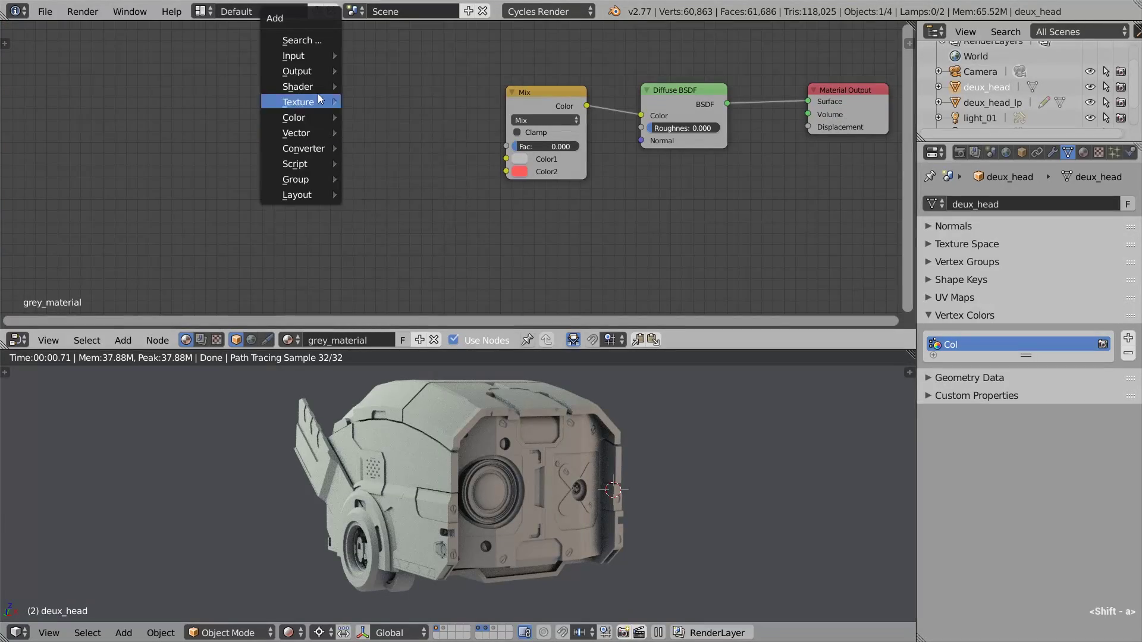
Step: Add a Geometry input node and connect its Pointiness to the Mix factor
{"action": "mouse_move", "coordinate": [325, 59]}
{"action": "left_click", "coordinate": [419, 209]}
{"action": "left_click", "coordinate": [202, 89]}
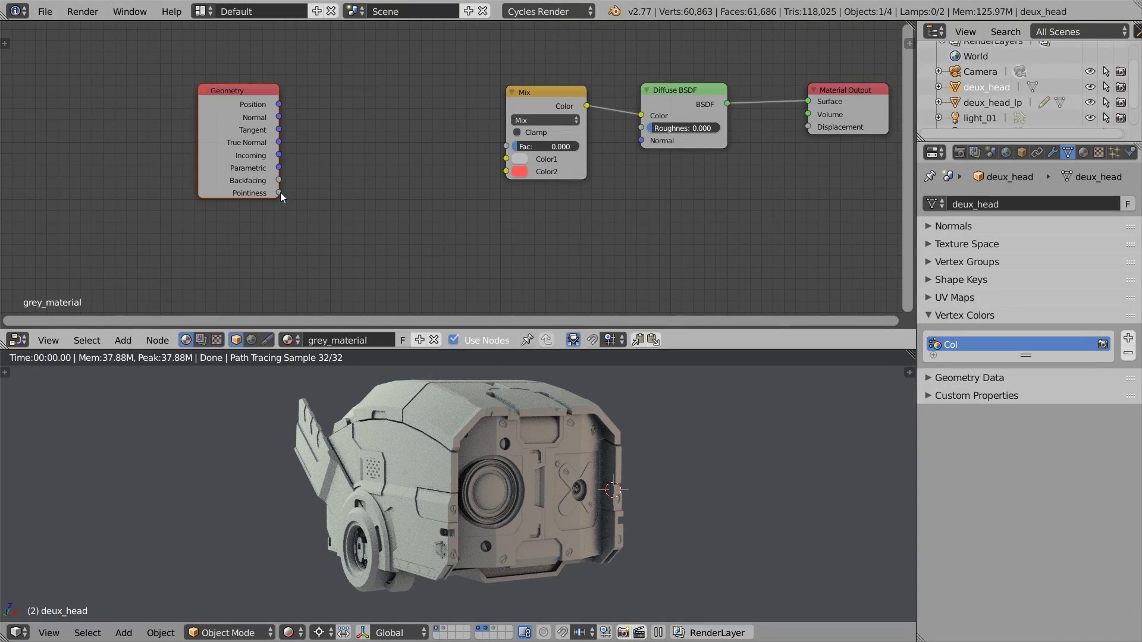
{"action": "left_click_drag", "start_coordinate": [278, 193], "coordinate": [506, 146]}
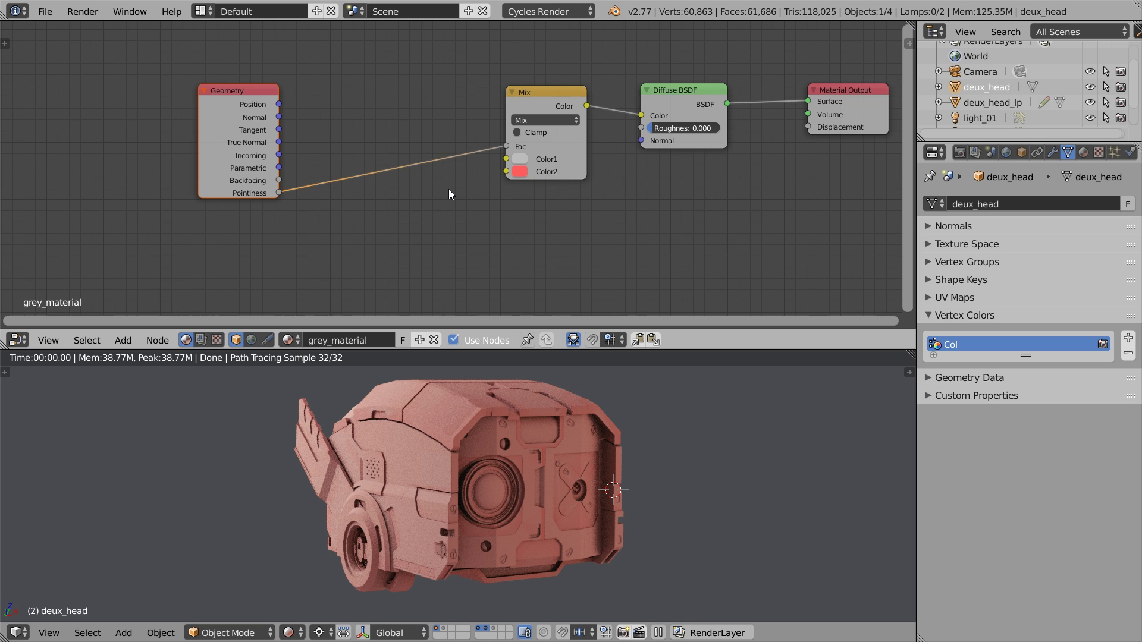
Step: Insert a ColorRamp on the Pointiness link and squeeze its stops toward 0.5, black at 0.328
{"action": "key", "text": "shift+a"}
{"action": "mouse_move", "coordinate": [435, 277]}
{"action": "left_click", "coordinate": [477, 299]}
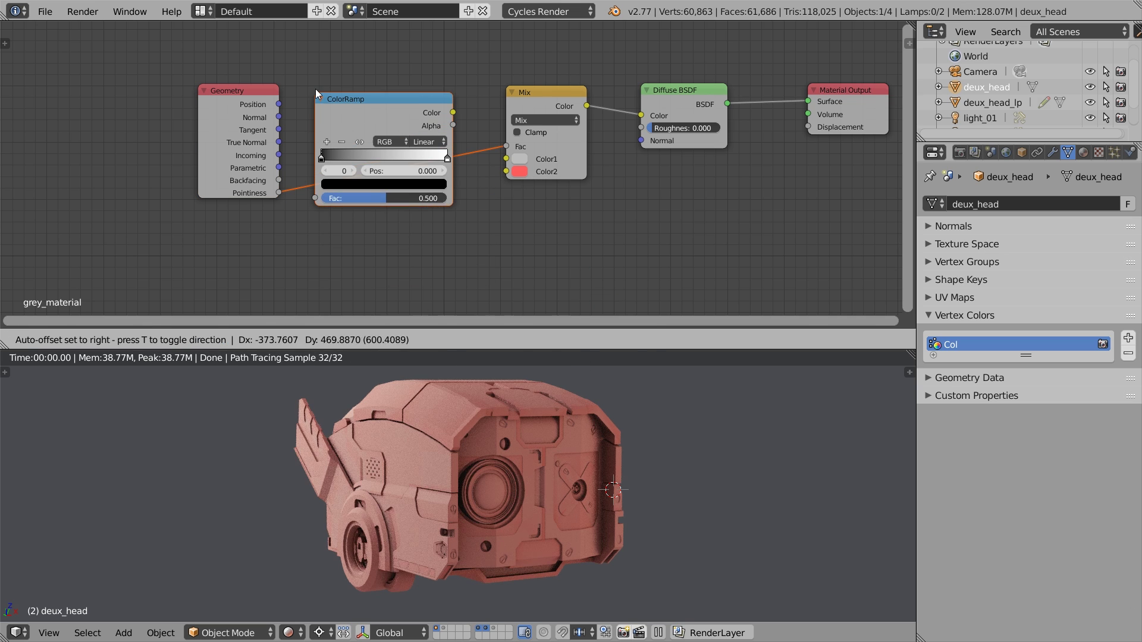
{"action": "left_click", "coordinate": [316, 85]}
{"action": "left_click_drag", "start_coordinate": [333, 148], "coordinate": [372, 149]}
{"action": "left_click_drag", "start_coordinate": [456, 151], "coordinate": [399, 145]}
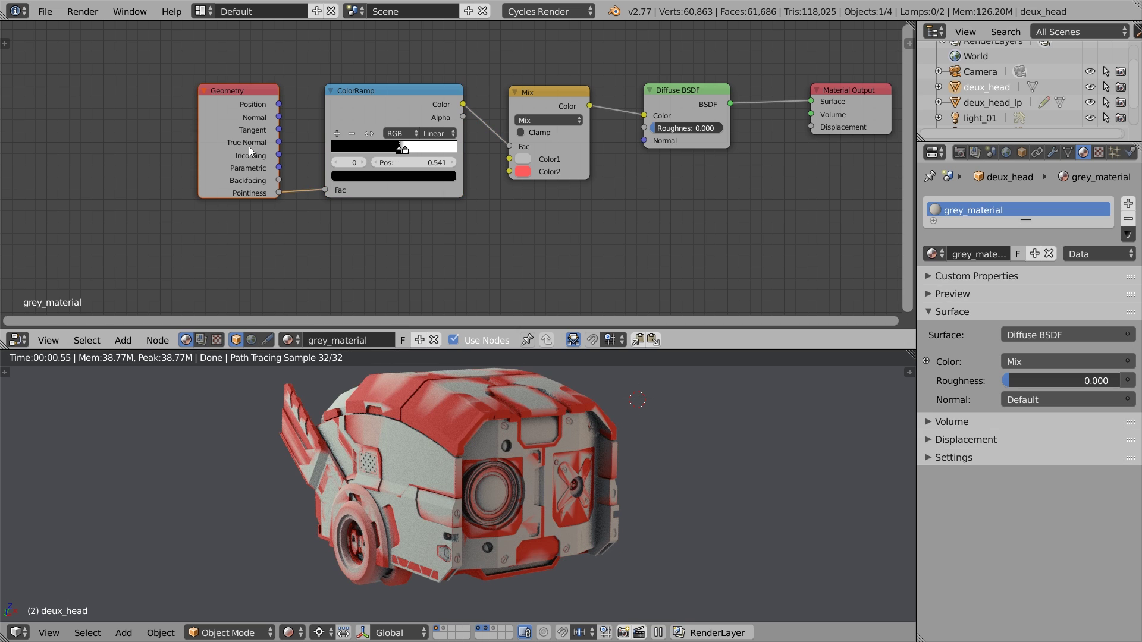
{"action": "left_click_drag", "start_coordinate": [248, 146], "coordinate": [102, 145]}
{"action": "key", "text": "shift+a"}
Step: Put a colour Mix node on the Pointiness link with a Noise Texture feeding Color2
{"action": "left_click", "coordinate": [140, 138]}
{"action": "left_click", "coordinate": [203, 140]}
{"action": "key", "text": "shift+a"}
{"action": "mouse_move", "coordinate": [178, 145]}
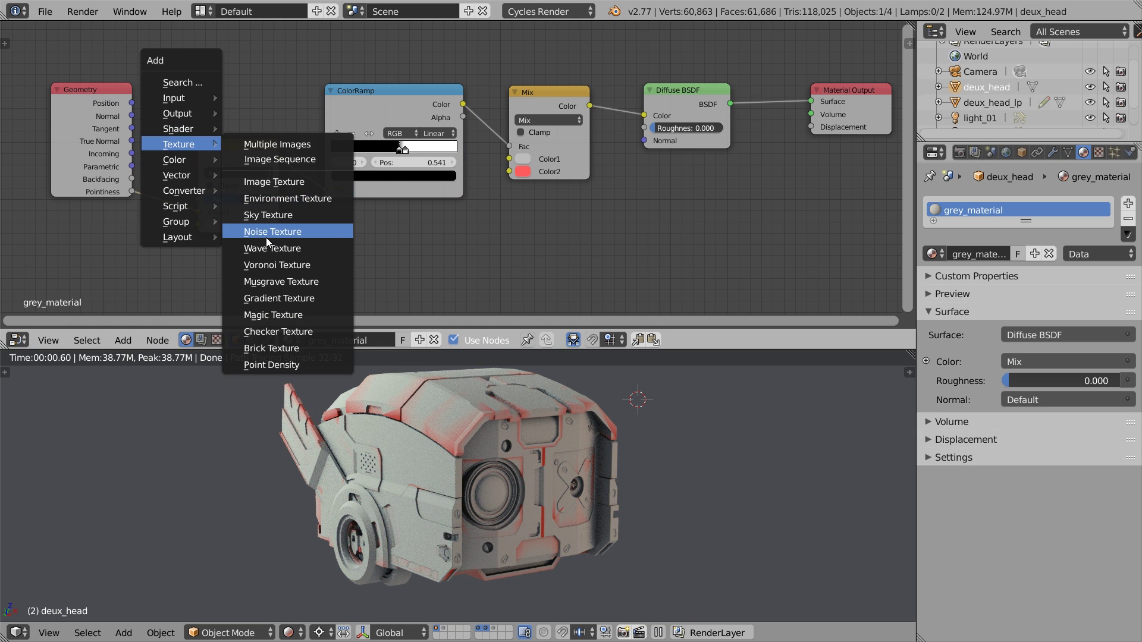
{"action": "left_click", "coordinate": [255, 230]}
{"action": "left_click", "coordinate": [148, 232]}
{"action": "left_click_drag", "start_coordinate": [137, 237], "coordinate": [198, 225]}
Step: Set the Mix factor to 0.217, noise Detail to 15 and noise Scale to 8.288
{"action": "left_click", "coordinate": [229, 173]}
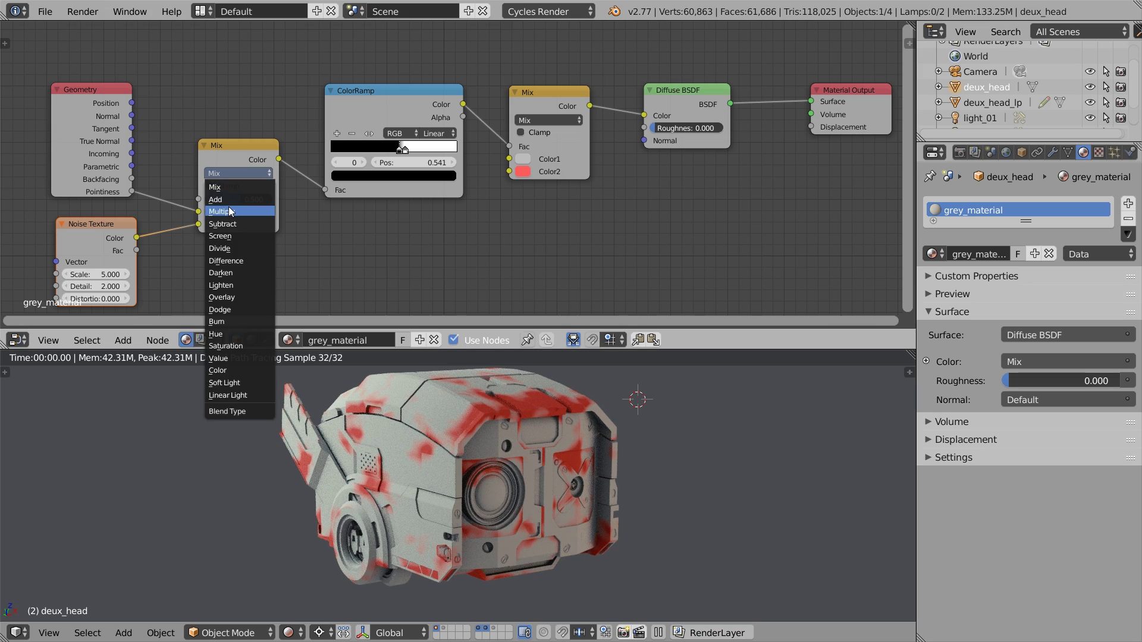
{"action": "key", "text": "Escape"}
{"action": "left_click_drag", "start_coordinate": [267, 200], "coordinate": [233, 198]}
{"action": "left_click", "coordinate": [96, 286]}
{"action": "type", "text": "15"}
{"action": "key", "text": "Return"}
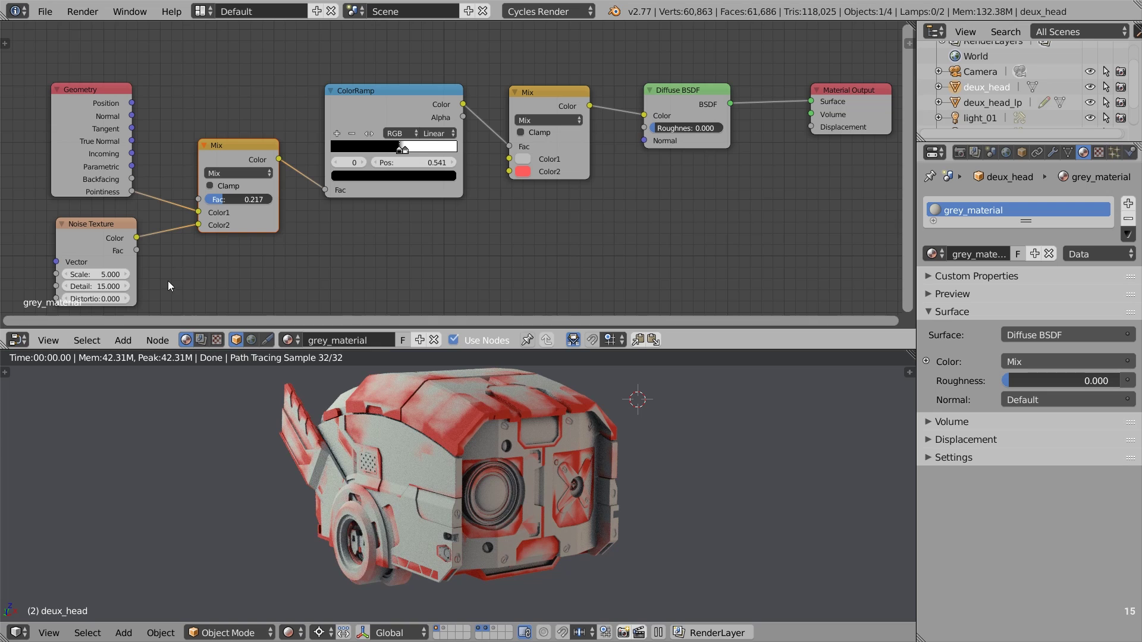
{"action": "left_click_drag", "start_coordinate": [93, 274], "coordinate": [108, 274]}
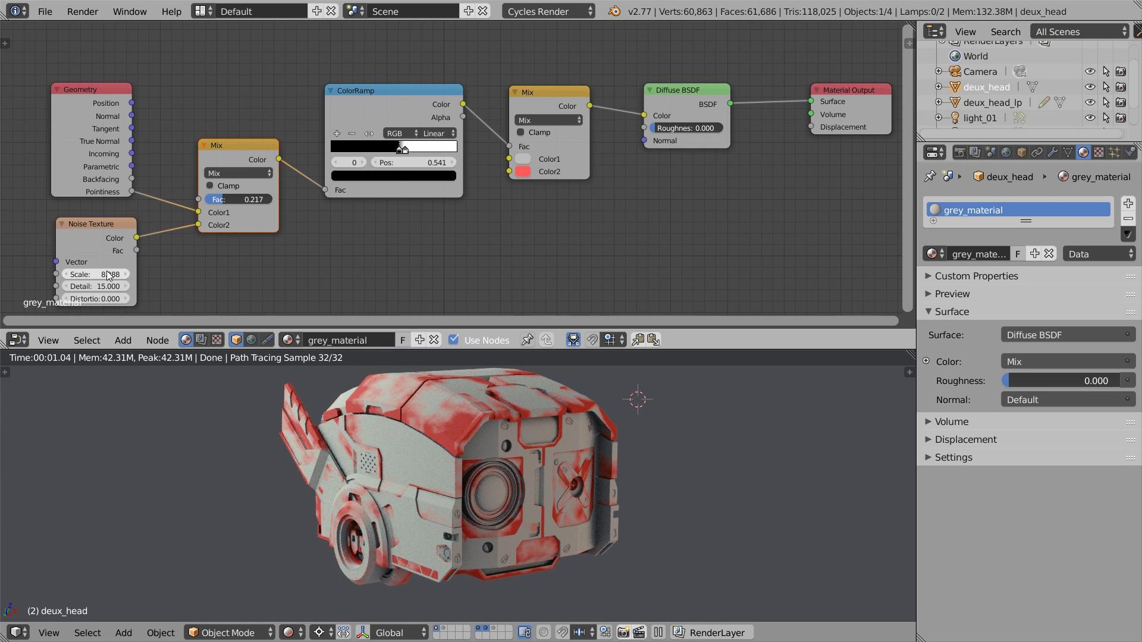
Step: Move the ramp's black stop to 0.579, then delete the noise Mix node
{"action": "left_click", "coordinate": [402, 149]}
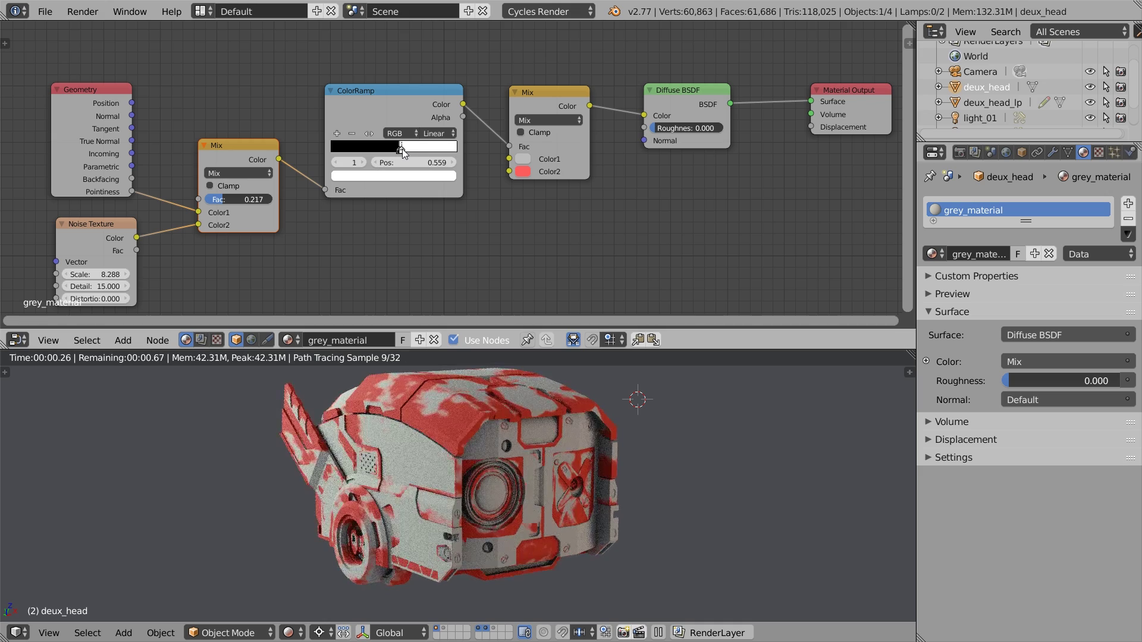
{"action": "left_click_drag", "start_coordinate": [397, 149], "coordinate": [401, 149]}
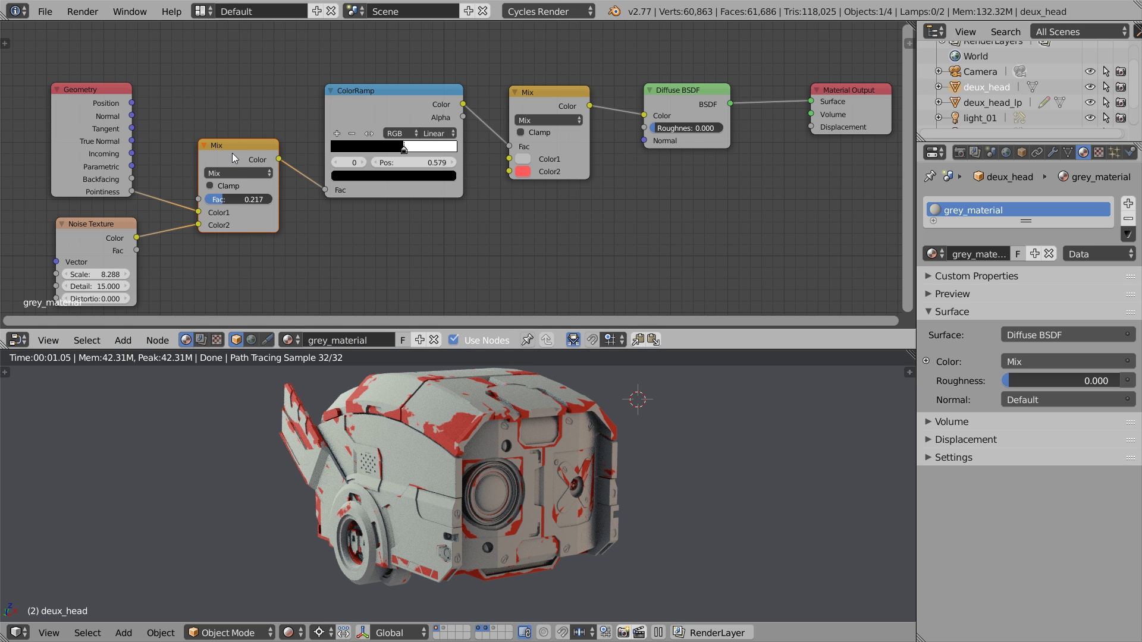
{"action": "key", "text": "ctrl+x"}
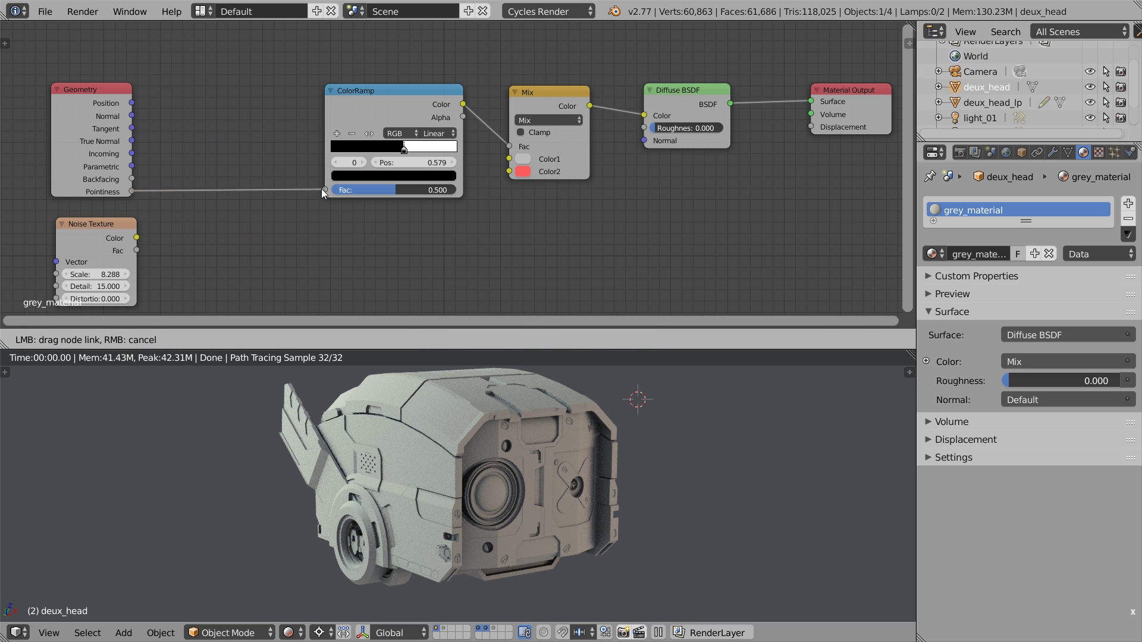
Step: Delete the Noise Texture and add a Simple Subdivision Surface modifier with Render level 1
{"action": "key", "text": "x"}
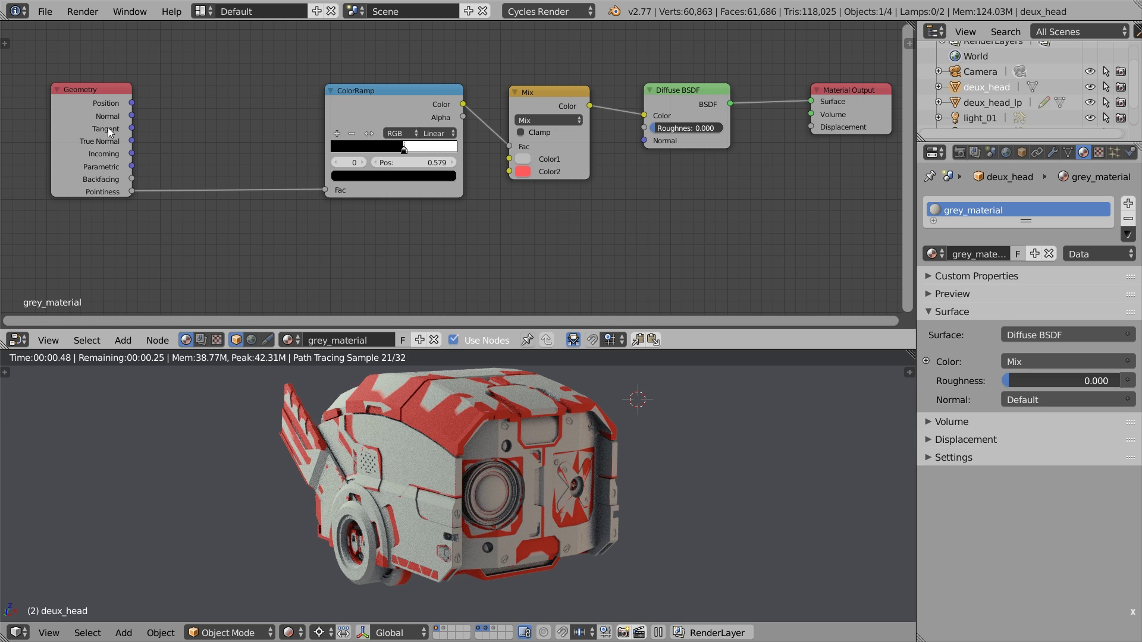
{"action": "left_click", "coordinate": [1053, 153]}
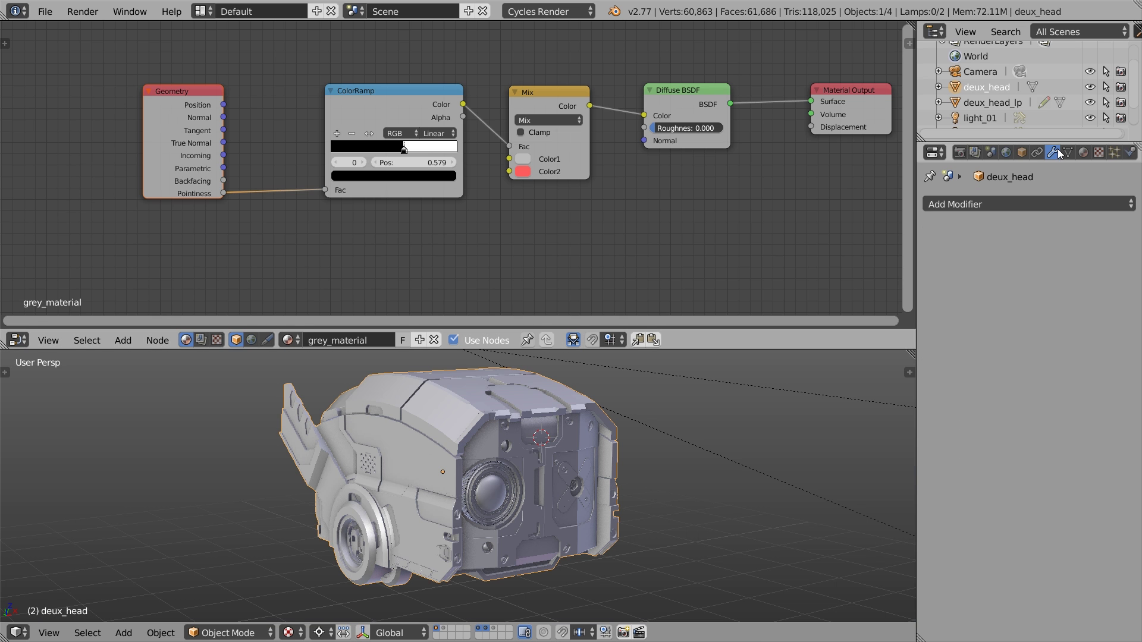
{"action": "left_click", "coordinate": [999, 204]}
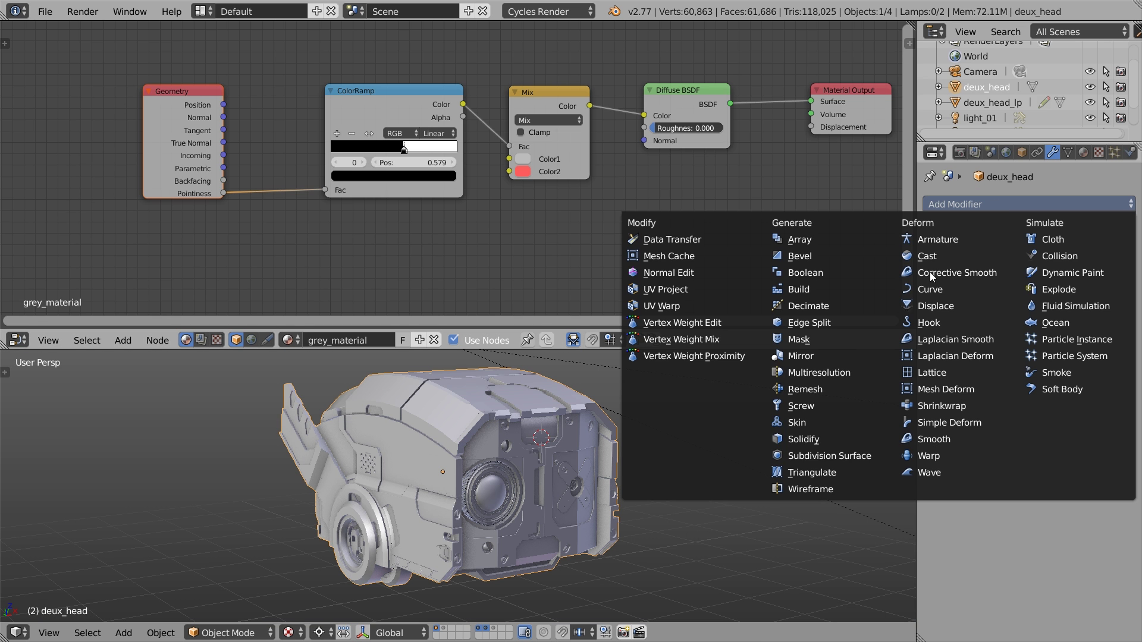
{"action": "left_click", "coordinate": [839, 455]}
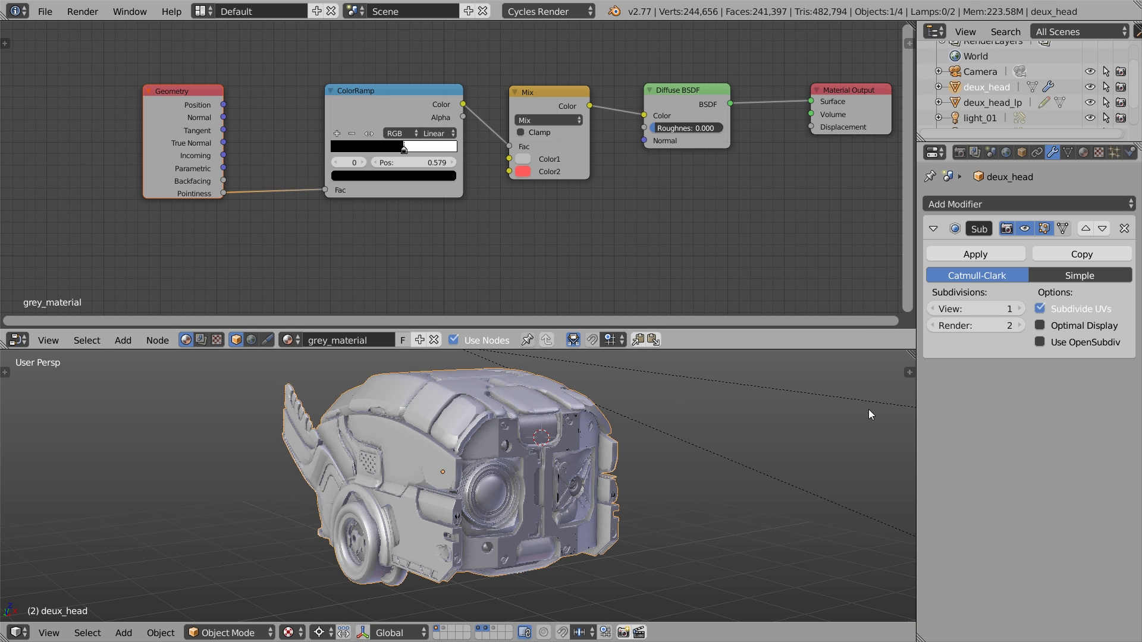
{"action": "left_click", "coordinate": [1070, 276]}
{"action": "left_click", "coordinate": [933, 326]}
Step: Set viewport subdivisions to 2 and tighten the ColorRamp stops (black 0.531, white 0.686) in rendered view
{"action": "key", "text": "z"}
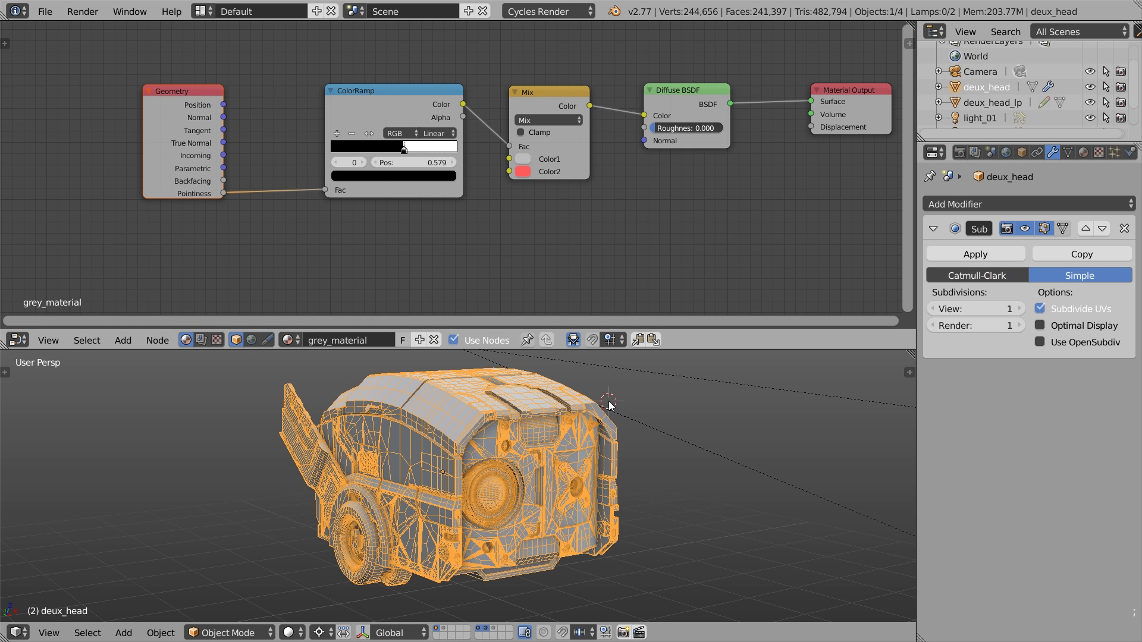
{"action": "left_click", "coordinate": [1023, 228]}
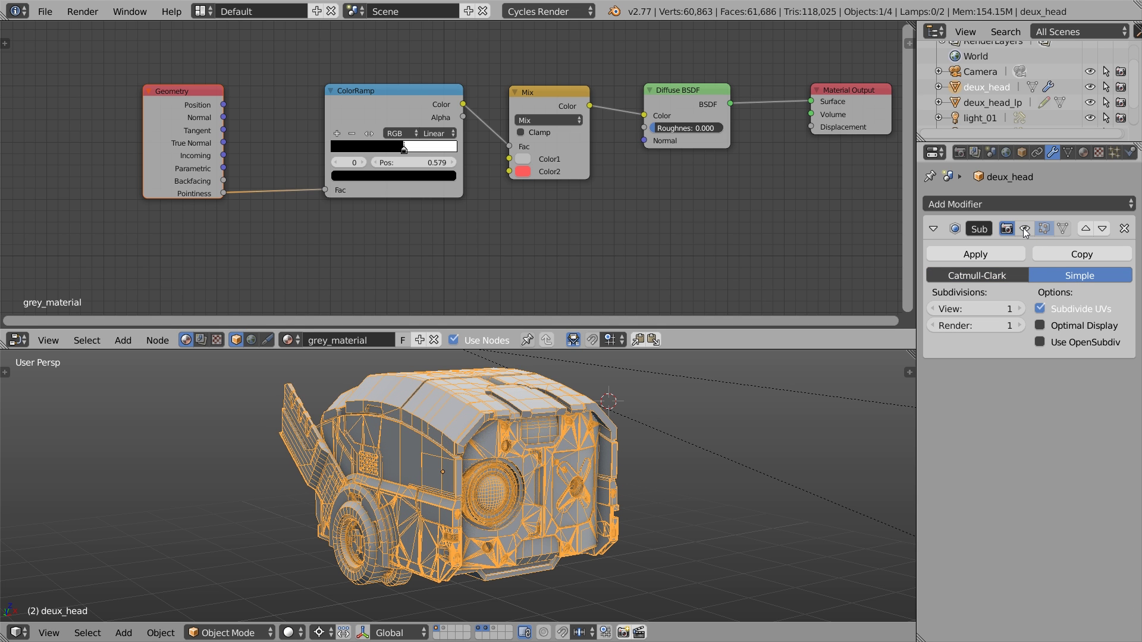
{"action": "left_click", "coordinate": [1023, 228]}
{"action": "key", "text": "shift+z"}
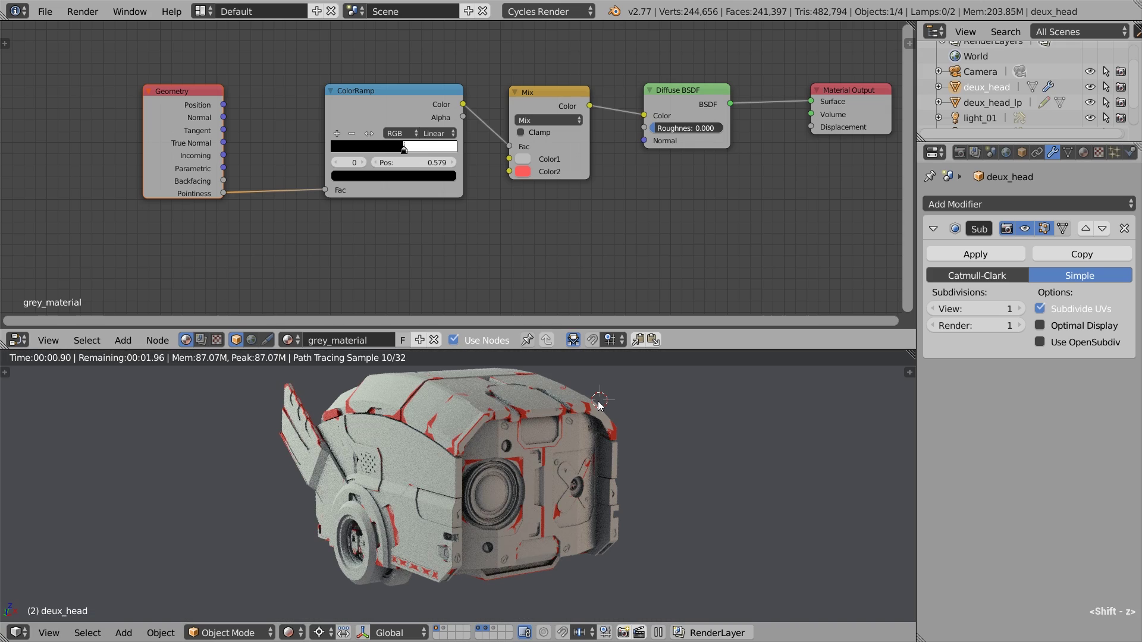
{"action": "mouse_move", "coordinate": [404, 149]}
{"action": "left_mouse_down"}
{"action": "mouse_move", "coordinate": [363, 149]}
{"action": "mouse_move", "coordinate": [417, 148]}
{"action": "mouse_move", "coordinate": [388, 149]}
{"action": "mouse_move", "coordinate": [399, 145]}
{"action": "left_mouse_up"}
{"action": "left_click", "coordinate": [416, 150]}
{"action": "left_click", "coordinate": [1019, 310]}
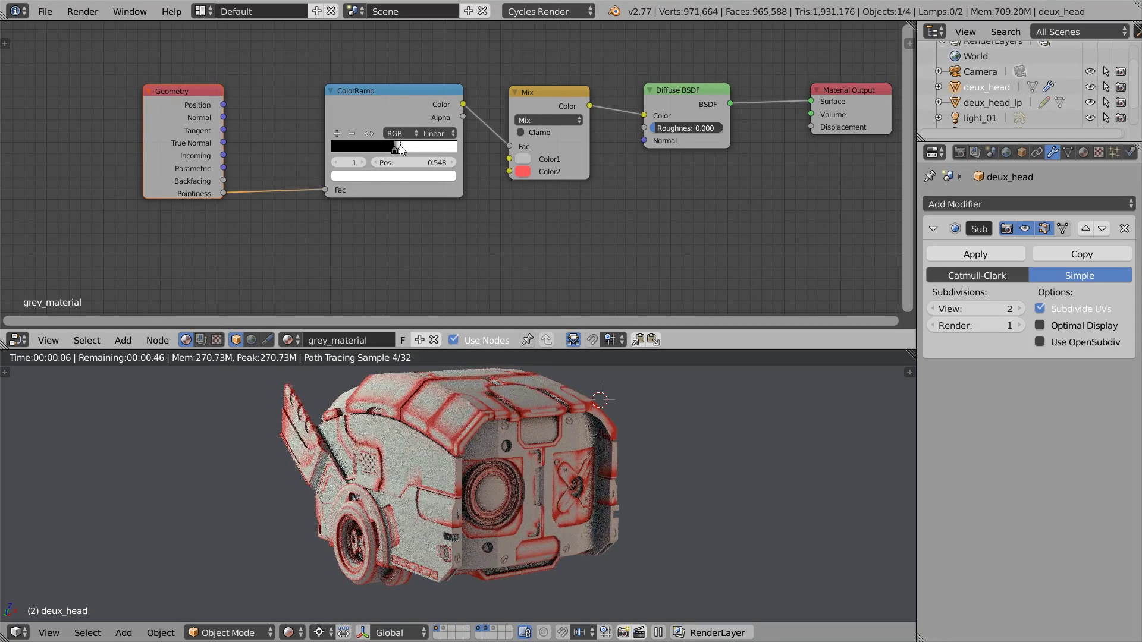
{"action": "left_click", "coordinate": [396, 149]}
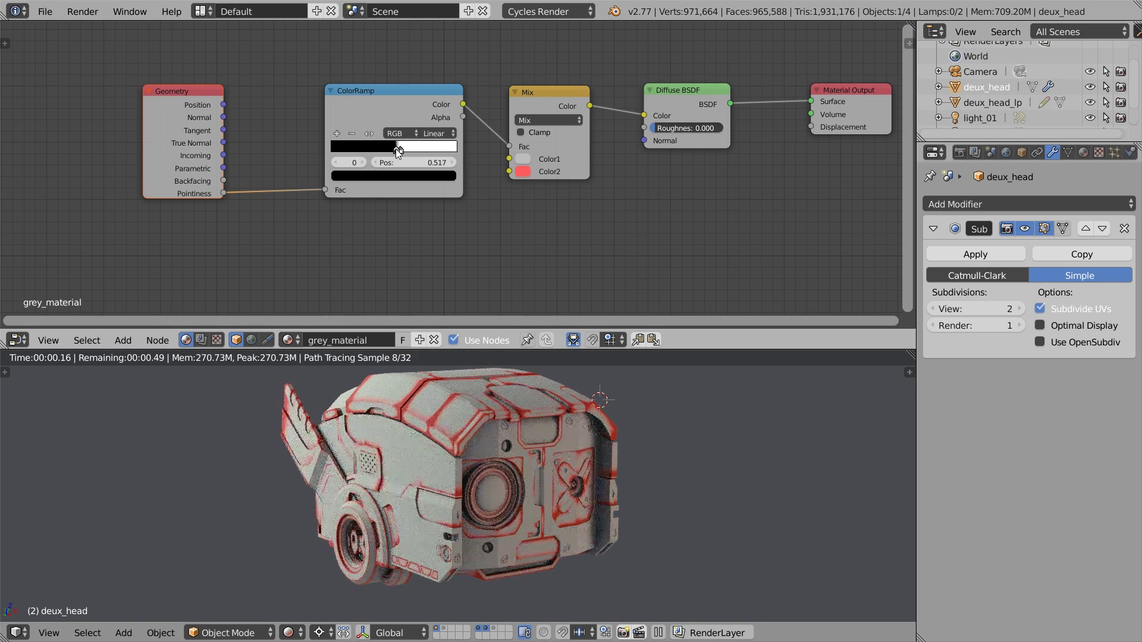
{"action": "left_click_drag", "start_coordinate": [396, 149], "coordinate": [396, 148]}
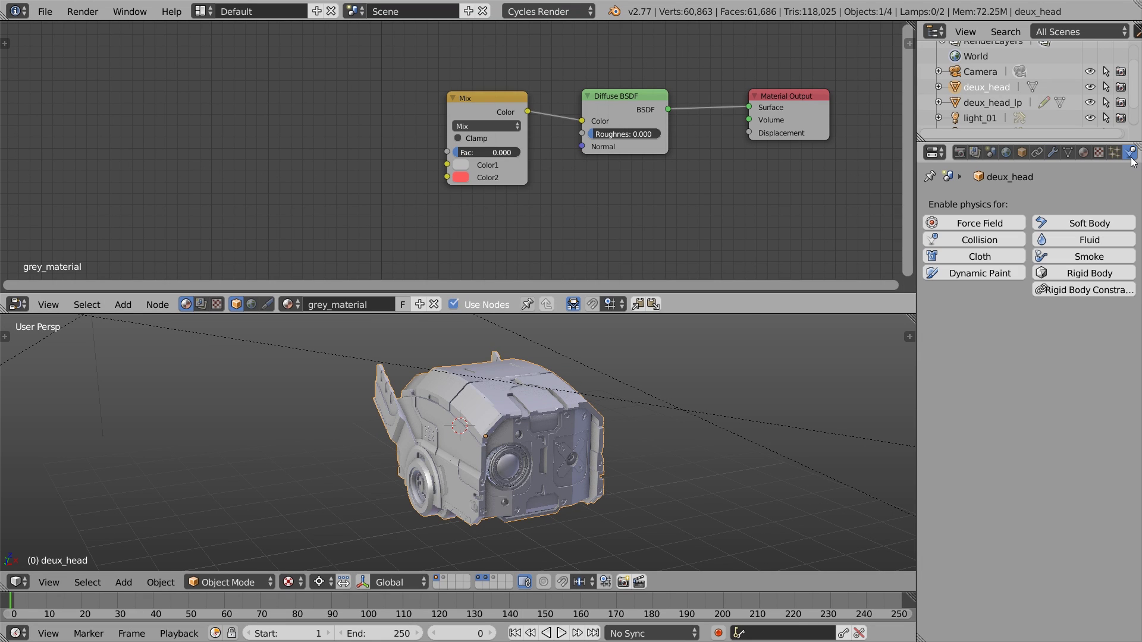
Step: Make the head a Dynamic Paint canvas with anti-aliasing on and drying off
{"action": "left_click", "coordinate": [1011, 273]}
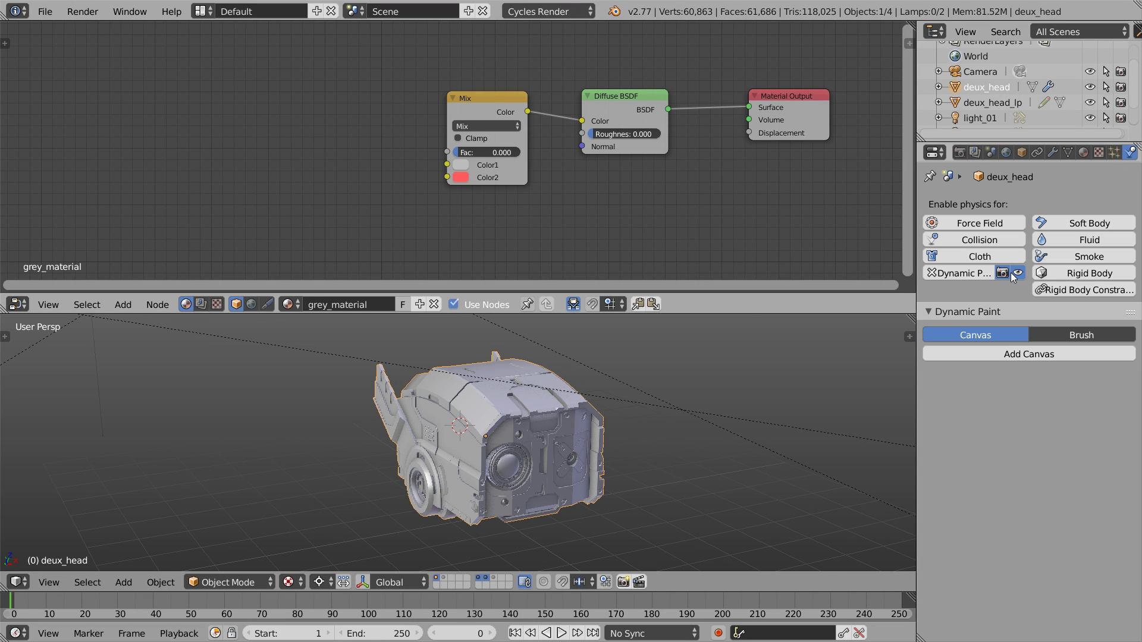
{"action": "left_click", "coordinate": [1022, 354]}
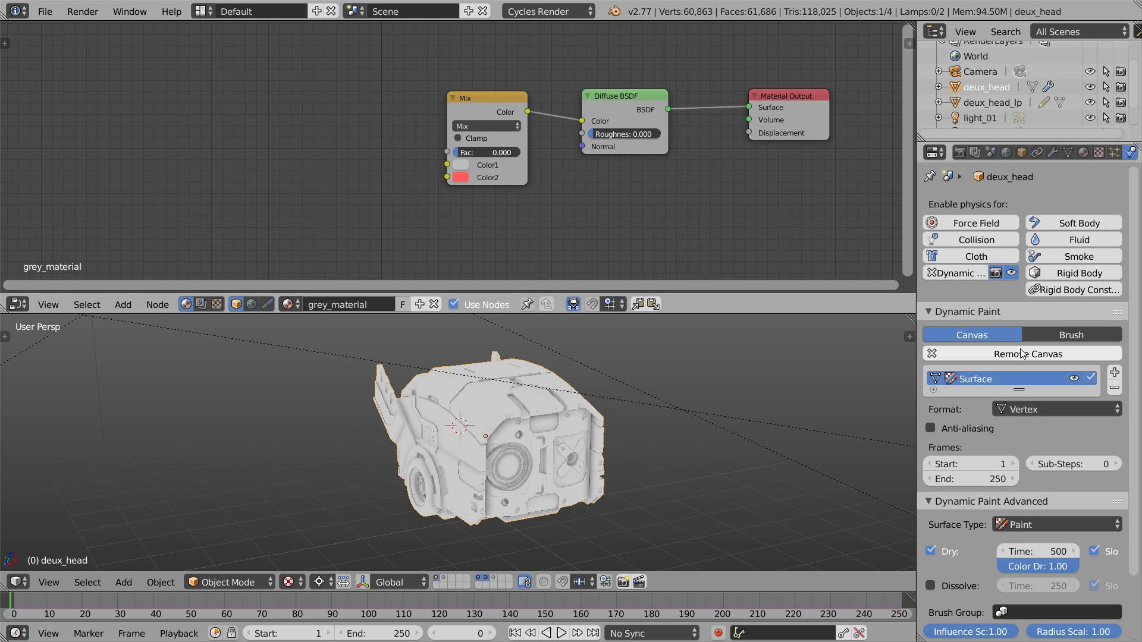
{"action": "scroll", "coordinate": [1123, 357], "scroll_direction": "down", "scroll_amount": 2}
{"action": "left_click", "coordinate": [931, 404]}
{"action": "scroll", "coordinate": [1089, 392], "scroll_direction": "down", "scroll_amount": 1}
{"action": "scroll", "coordinate": [1105, 447], "scroll_direction": "down", "scroll_amount": 2}
{"action": "left_click", "coordinate": [931, 477]}
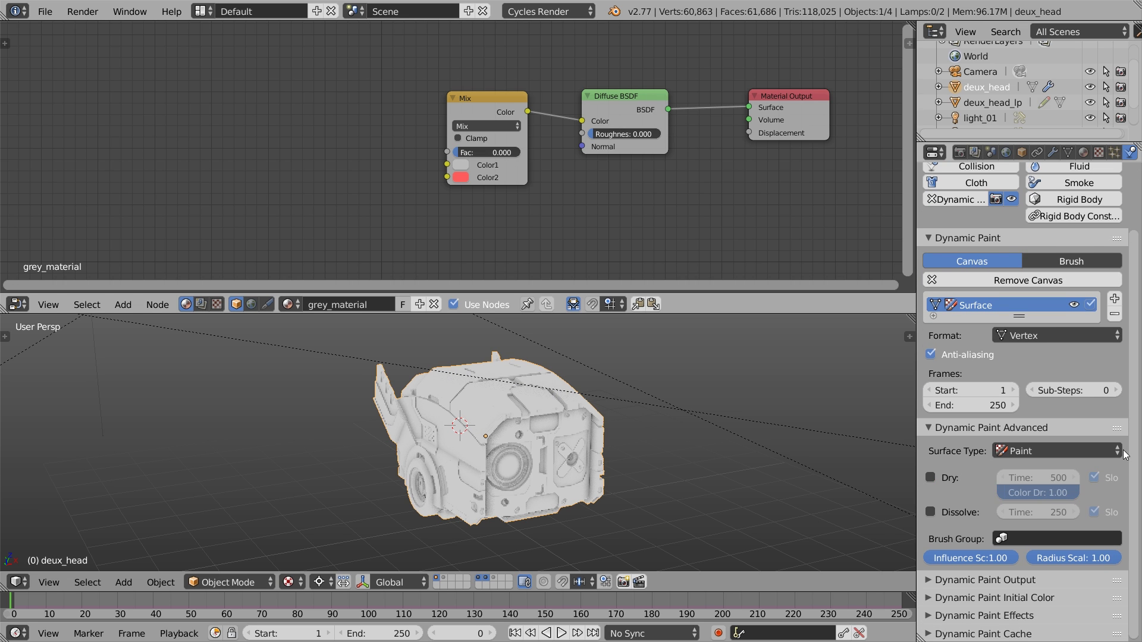
Step: In the Dynamic Paint output, clear the paintmap layer and set the wetmap layer to Col
{"action": "left_click", "coordinate": [1019, 580]}
{"action": "scroll", "coordinate": [1027, 574], "scroll_direction": "down", "scroll_amount": 4}
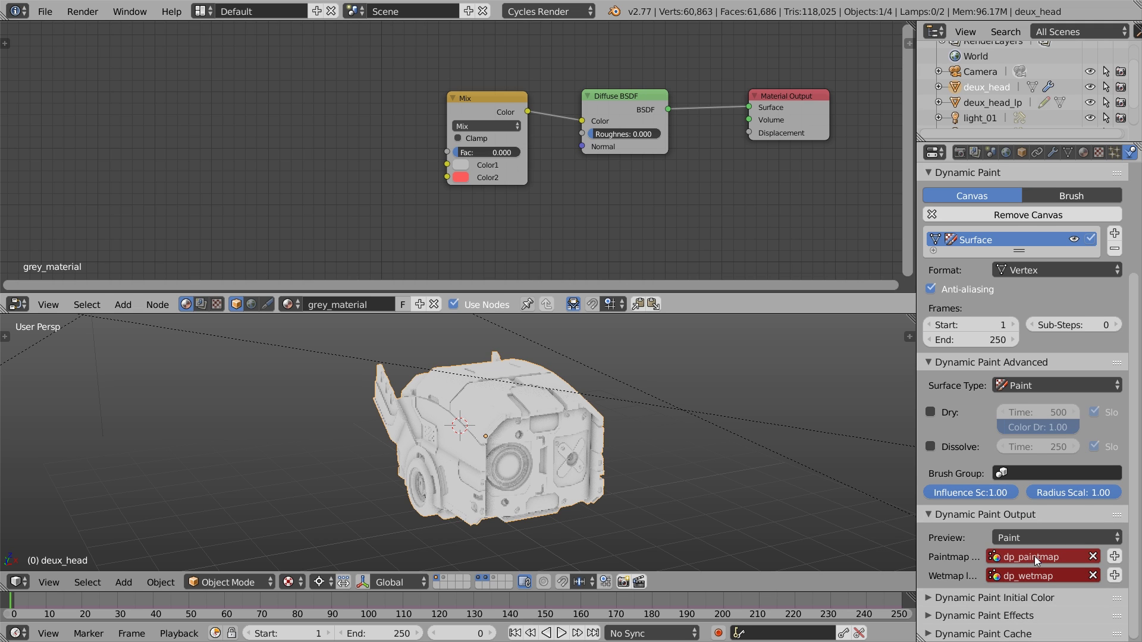
{"action": "left_click", "coordinate": [1094, 556]}
{"action": "left_click", "coordinate": [1058, 575]}
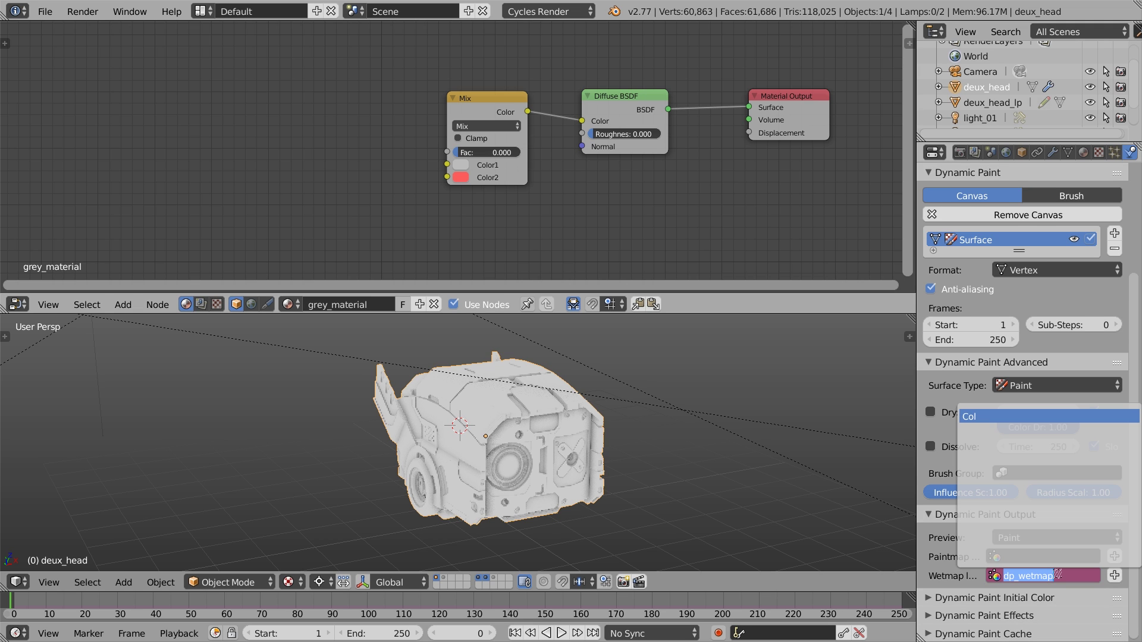
{"action": "left_click", "coordinate": [989, 417]}
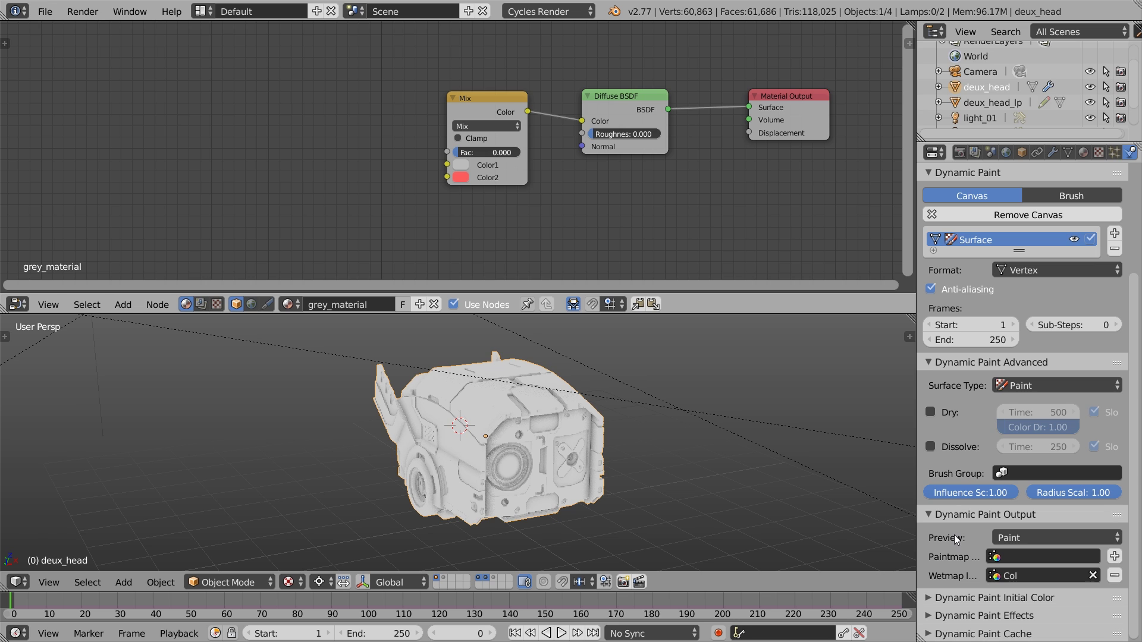
Step: Add a torus and place it upright beside the head
{"action": "key", "text": "shift+a"}
{"action": "mouse_move", "coordinate": [671, 403]}
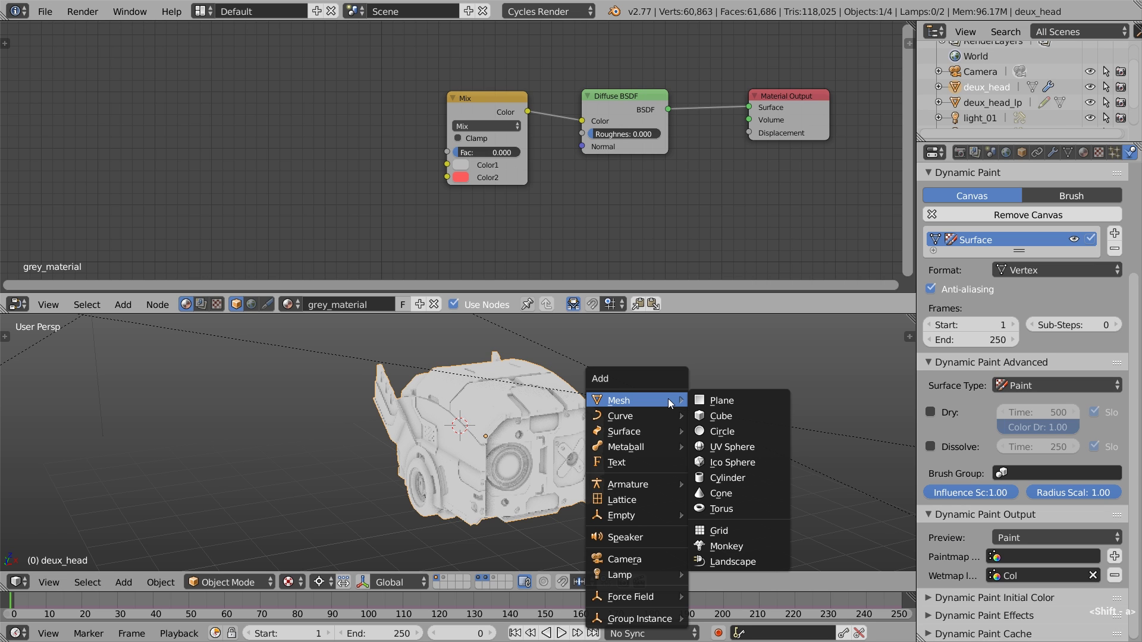
{"action": "left_click", "coordinate": [753, 507]}
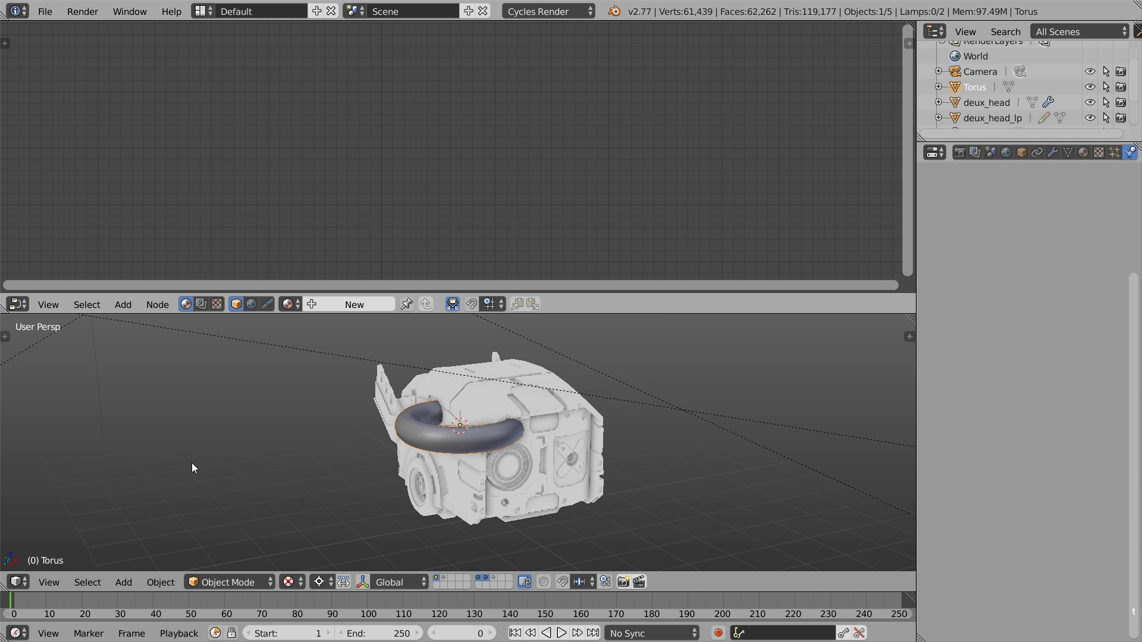
{"action": "key", "text": "g"}
{"action": "left_click", "coordinate": [604, 409]}
{"action": "key", "text": "r"}
{"action": "left_click", "coordinate": [630, 328]}
{"action": "key", "text": "g"}
{"action": "left_click", "coordinate": [622, 426]}
Step: Rename the torus to 'dynamic_paint_brush'
{"action": "left_click", "coordinate": [1022, 152]}
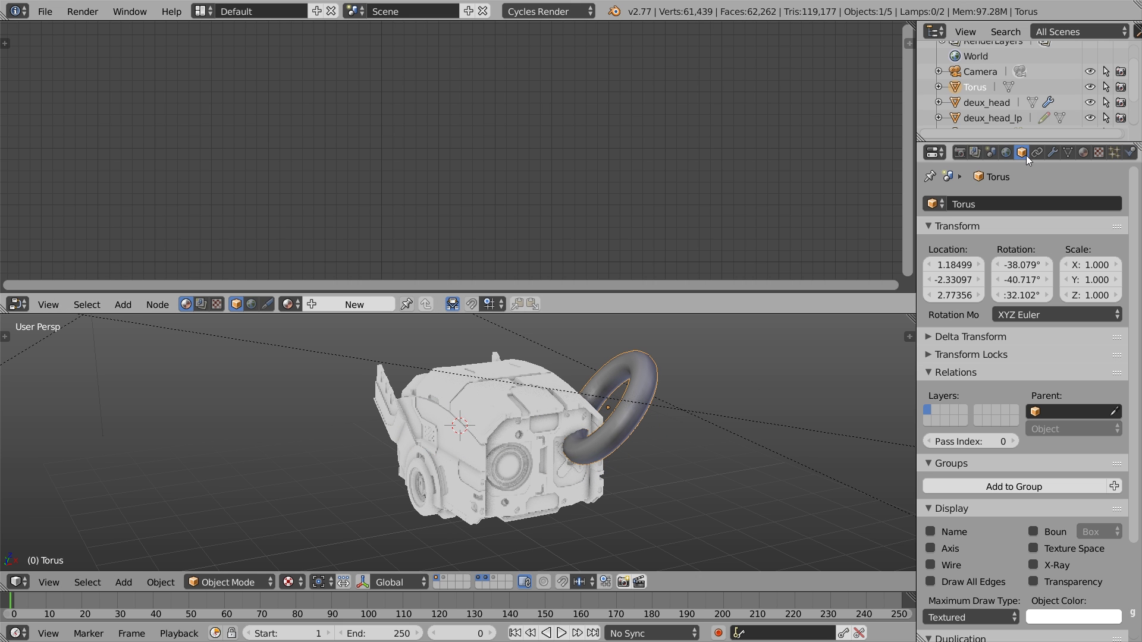
{"action": "left_click", "coordinate": [1000, 198]}
{"action": "type", "text": "dynamic_paint_brush"}
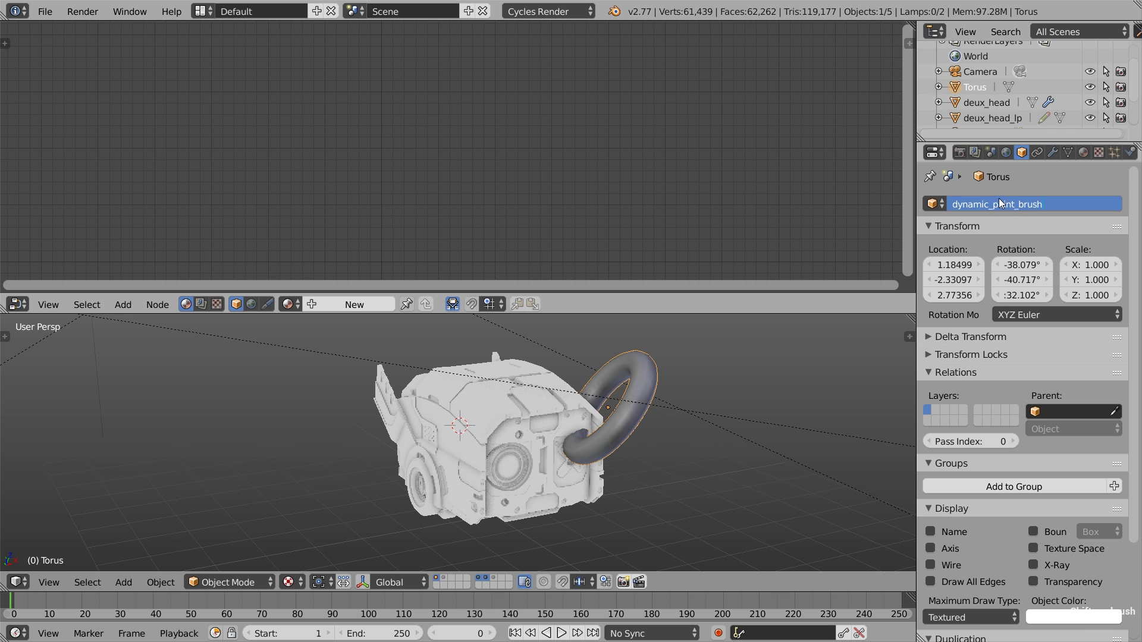
{"action": "key", "text": "Return"}
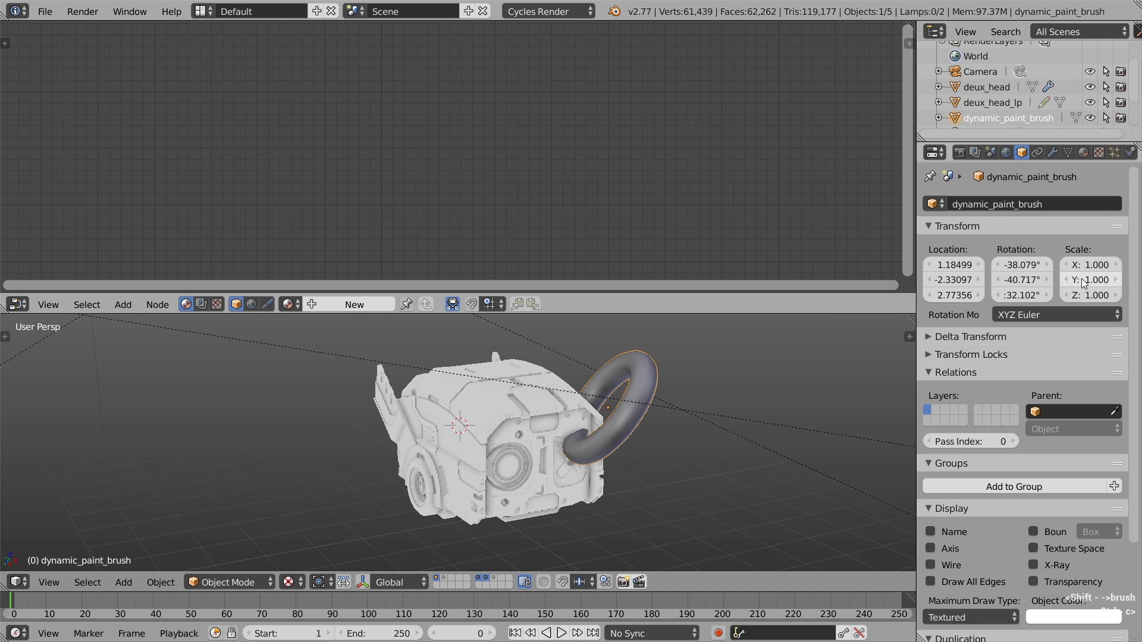
Step: Turn off the torus's Cycles ray visibility for transmission, volume and shadow rays
{"action": "scroll", "coordinate": [1136, 402], "scroll_direction": "down", "scroll_amount": 5}
{"action": "left_click", "coordinate": [976, 635]}
{"action": "scroll", "coordinate": [981, 613], "scroll_direction": "down", "scroll_amount": 5}
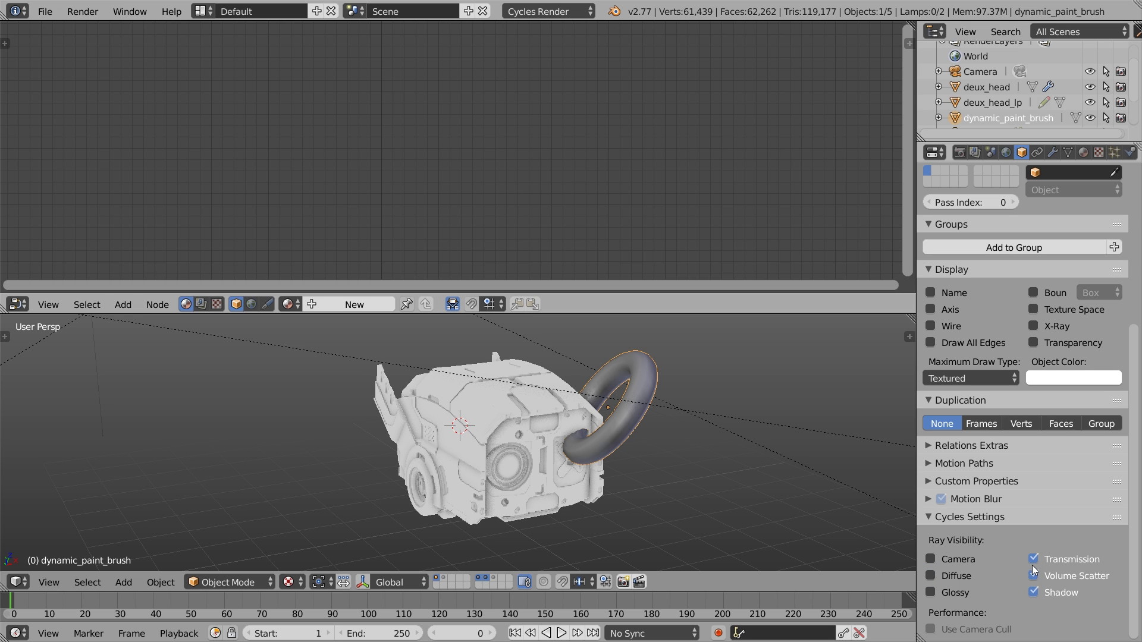
{"action": "left_click_drag", "start_coordinate": [1033, 562], "coordinate": [1035, 593]}
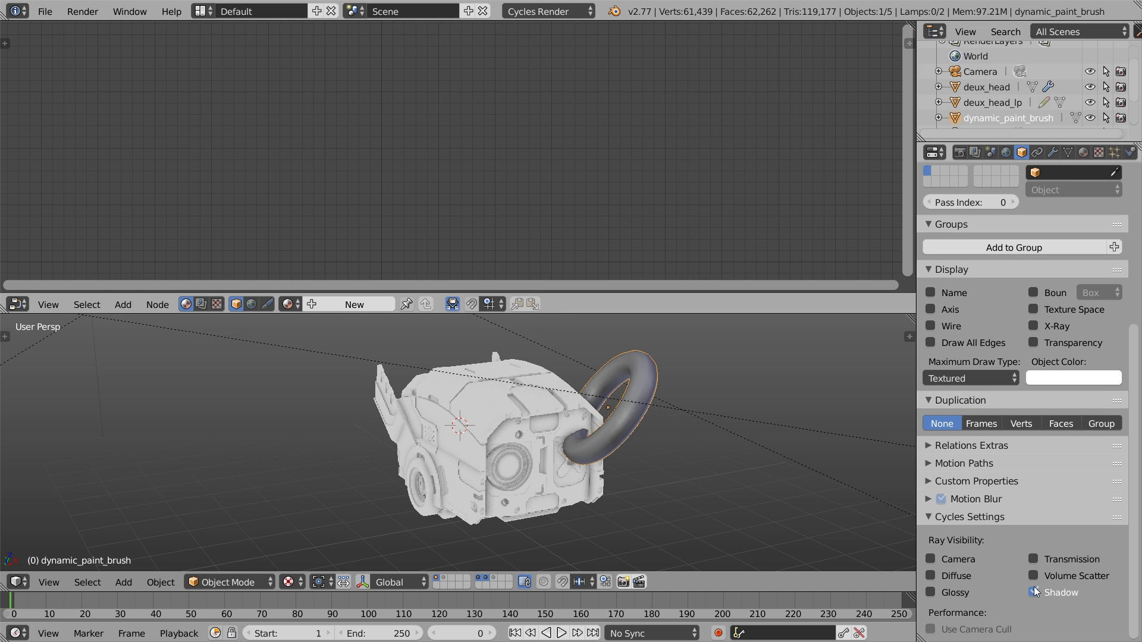
{"action": "left_click", "coordinate": [1131, 152]}
Step: Make the torus a Dynamic Paint brush with Mesh Volume + Proximity paint source
{"action": "left_click", "coordinate": [1015, 273]}
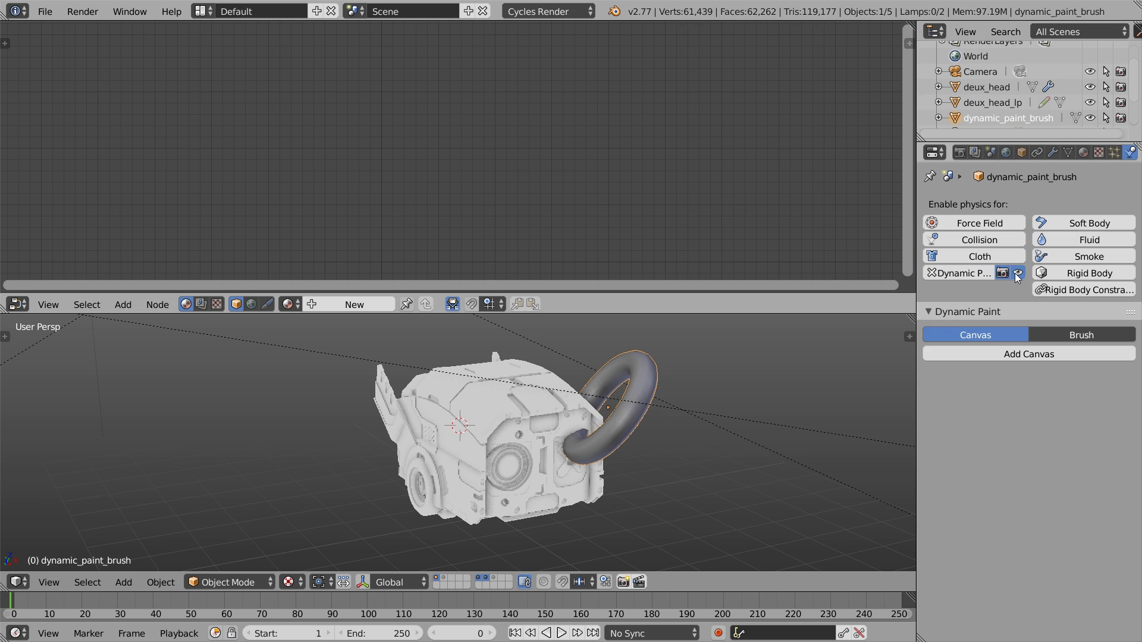
{"action": "left_click", "coordinate": [1055, 331]}
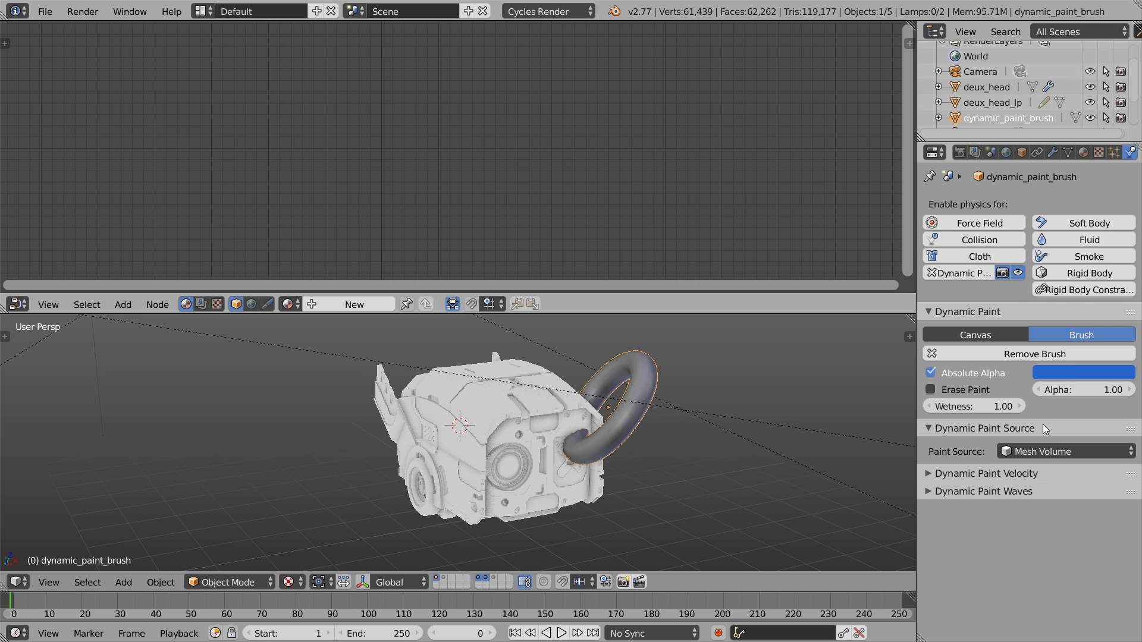
{"action": "left_click", "coordinate": [1040, 452]}
{"action": "left_click", "coordinate": [1055, 385]}
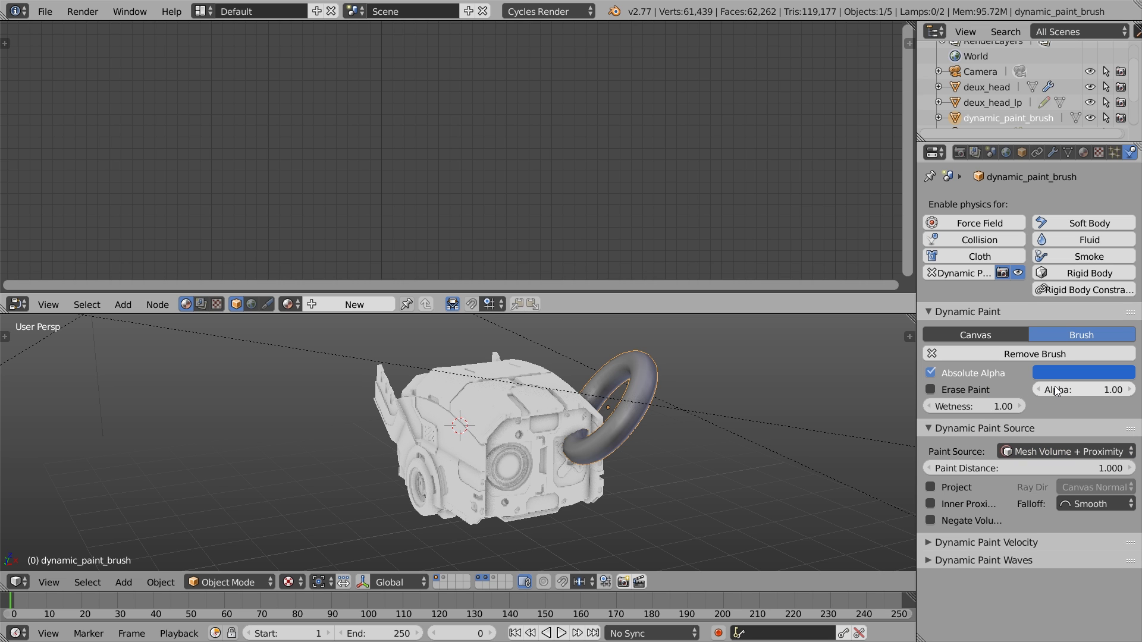
Step: Return to frame 1 and move the torus to test painting the head
{"action": "key", "text": "g"}
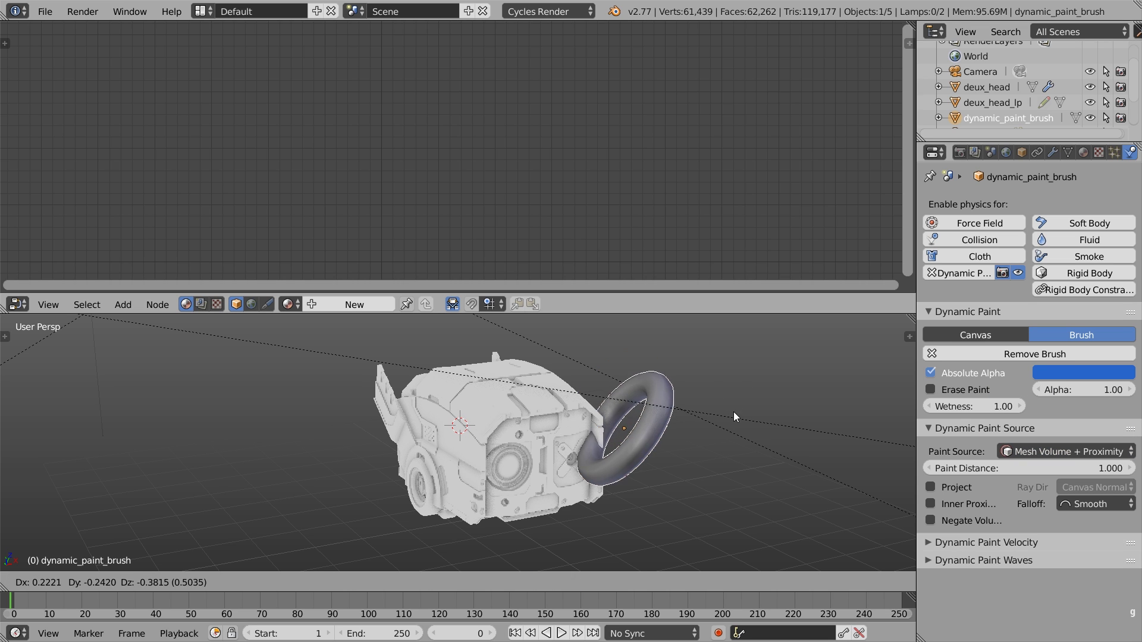
{"action": "key", "text": "Escape"}
{"action": "left_click", "coordinate": [15, 607]}
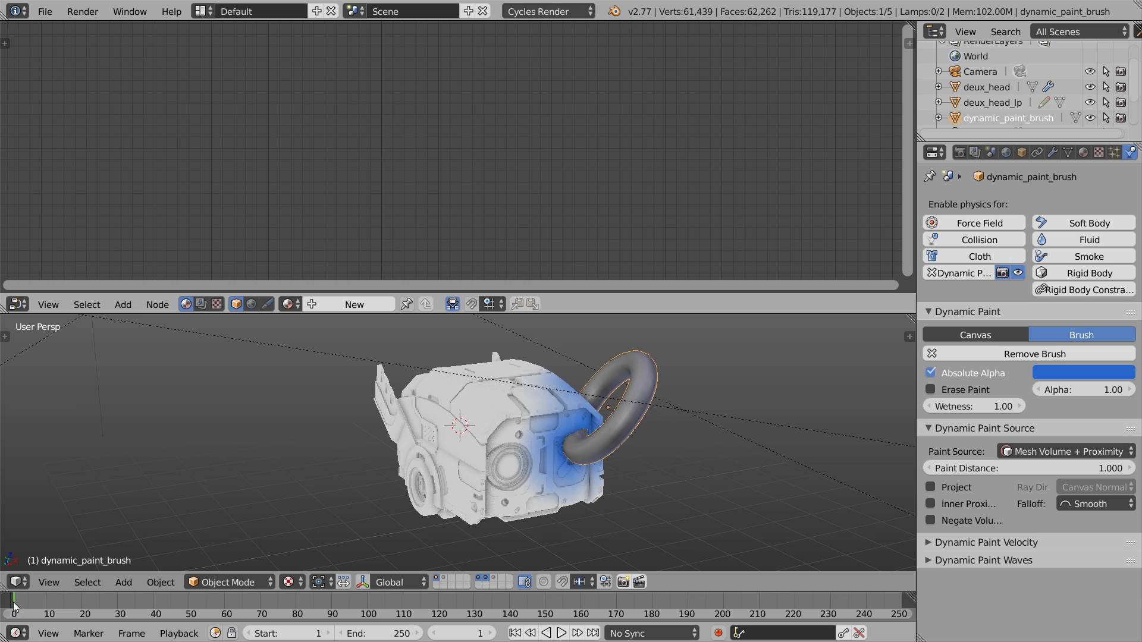
{"action": "key", "text": "g"}
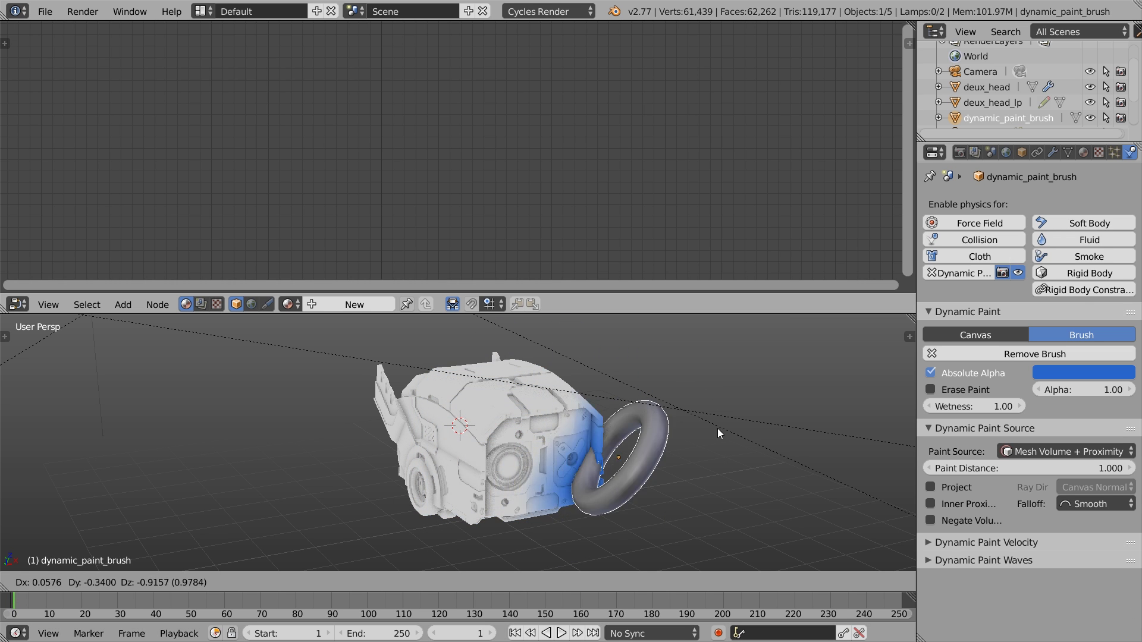
{"action": "left_click", "coordinate": [684, 392]}
Step: Set the brush falloff to Smooth and its paint colour to black
{"action": "left_click", "coordinate": [1065, 503]}
{"action": "left_click", "coordinate": [1066, 472]}
{"action": "left_click", "coordinate": [1070, 504]}
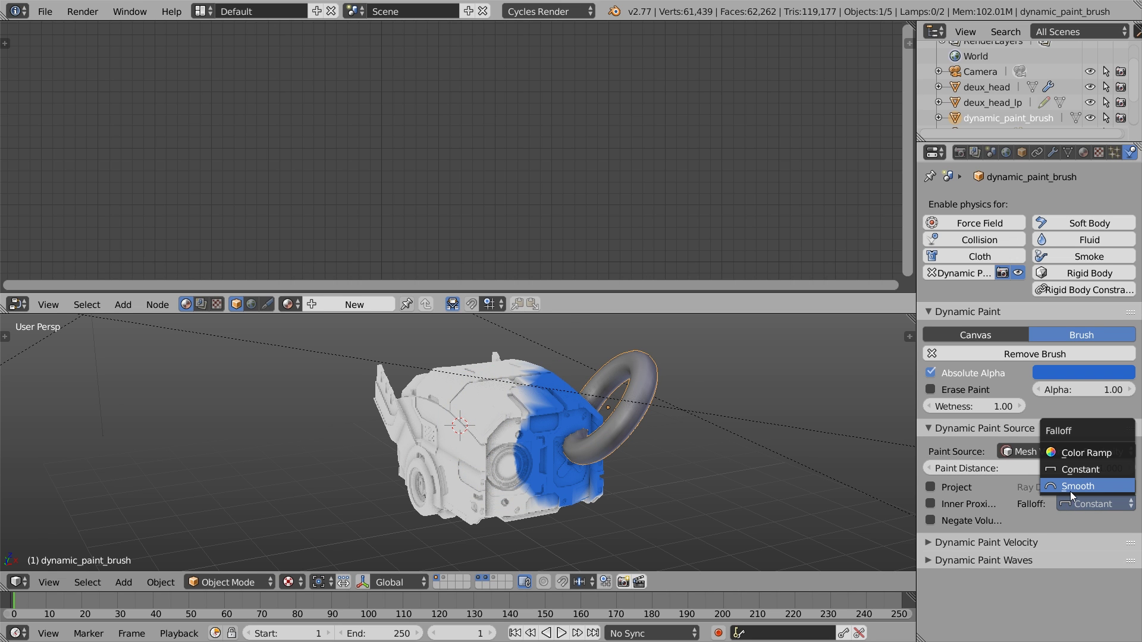
{"action": "left_click", "coordinate": [1069, 490]}
{"action": "left_click", "coordinate": [1053, 373]}
{"action": "mouse_move", "coordinate": [1123, 188]}
{"action": "left_mouse_down"}
{"action": "mouse_move", "coordinate": [1123, 171]}
{"action": "mouse_move", "coordinate": [1128, 357]}
{"action": "left_mouse_up"}
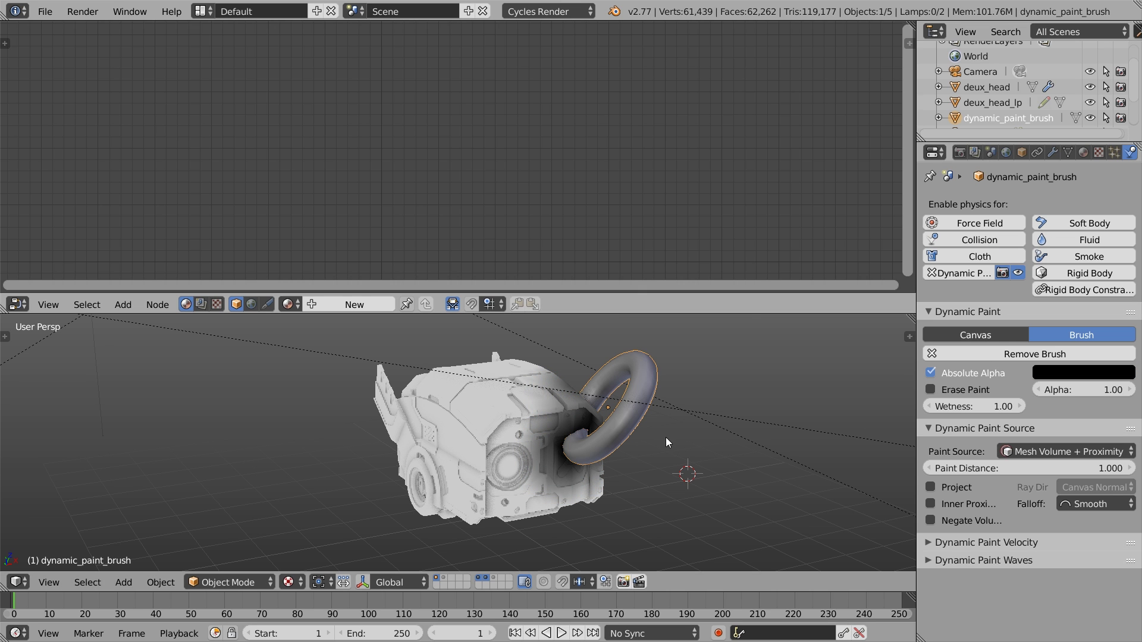
{"action": "key", "text": "g"}
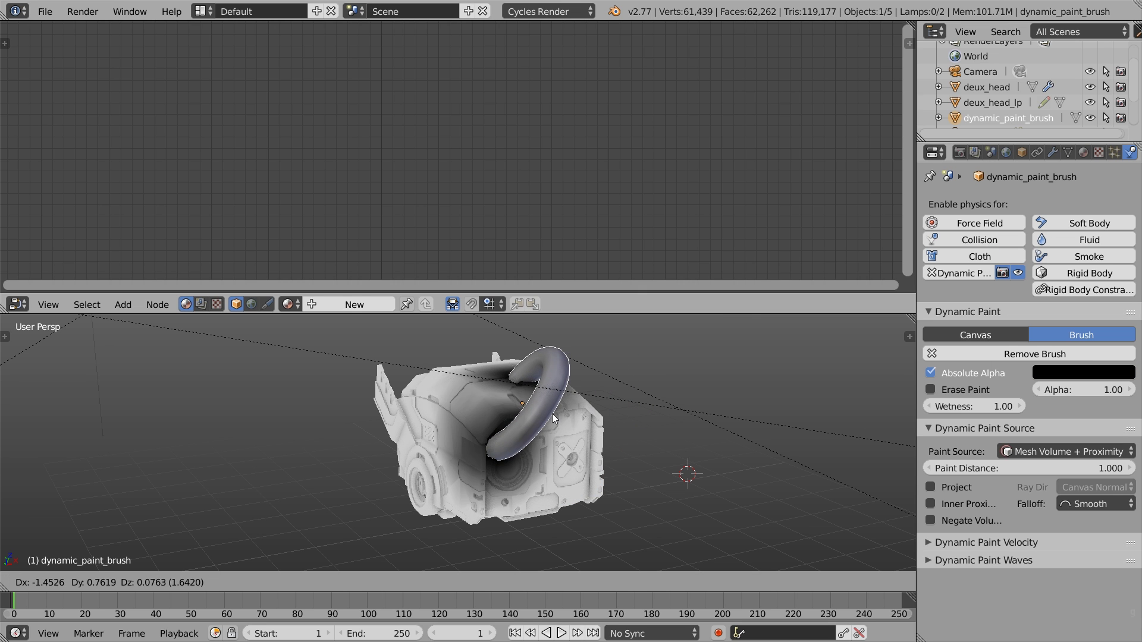
Step: Rotate, move and enlarge the brush so it loops through the head's front
{"action": "key", "text": "r"}
{"action": "key", "text": "r"}
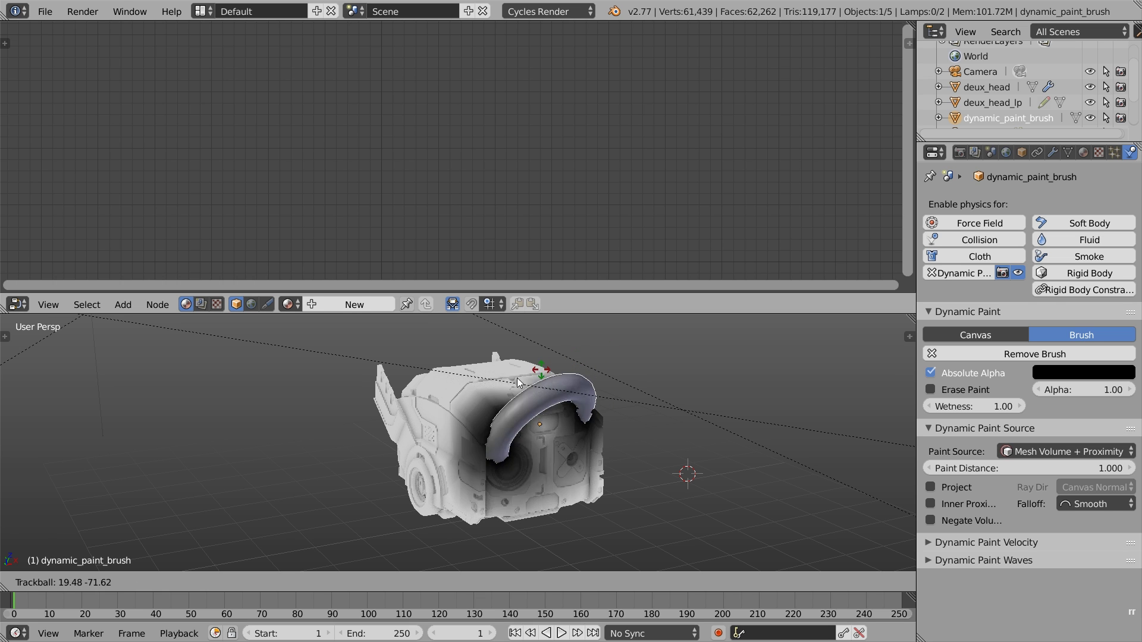
{"action": "key", "text": "r"}
{"action": "key", "text": "g"}
{"action": "key", "text": "r"}
{"action": "key", "text": "g"}
{"action": "key", "text": "s"}
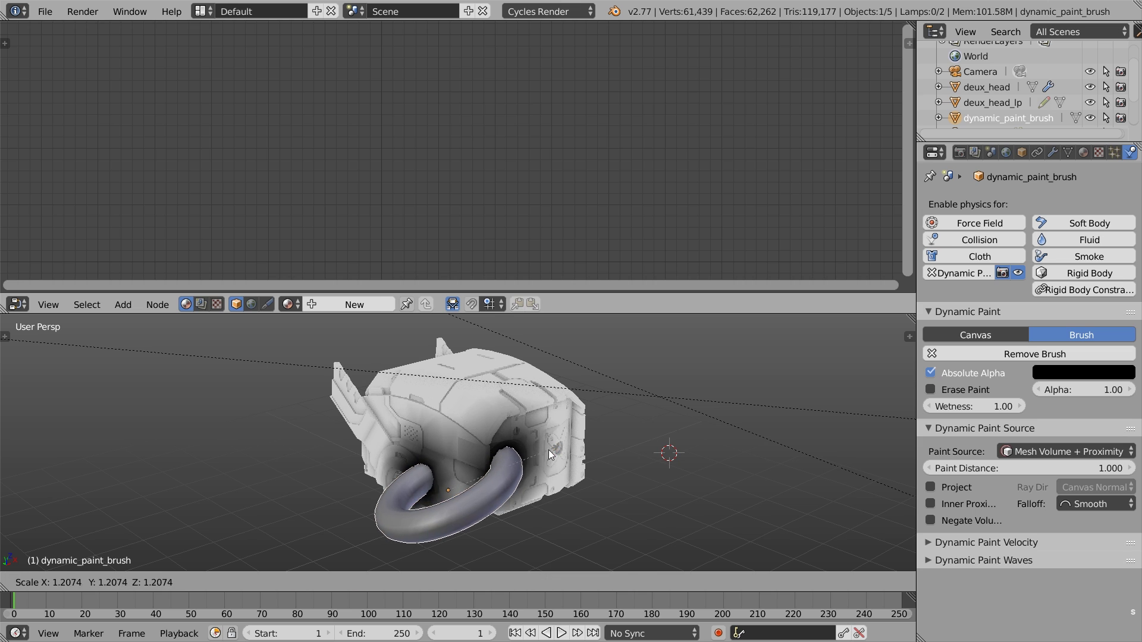
{"action": "left_click", "coordinate": [552, 450]}
Step: Select the head, add a Col vertex colour node feeding the Mix factor, and preview rendered
{"action": "right_click", "coordinate": [552, 449]}
{"action": "key", "text": "shift+a"}
{"action": "mouse_move", "coordinate": [236, 162]}
{"action": "mouse_move", "coordinate": [297, 162]}
{"action": "left_click", "coordinate": [433, 158]}
{"action": "left_click", "coordinate": [194, 129]}
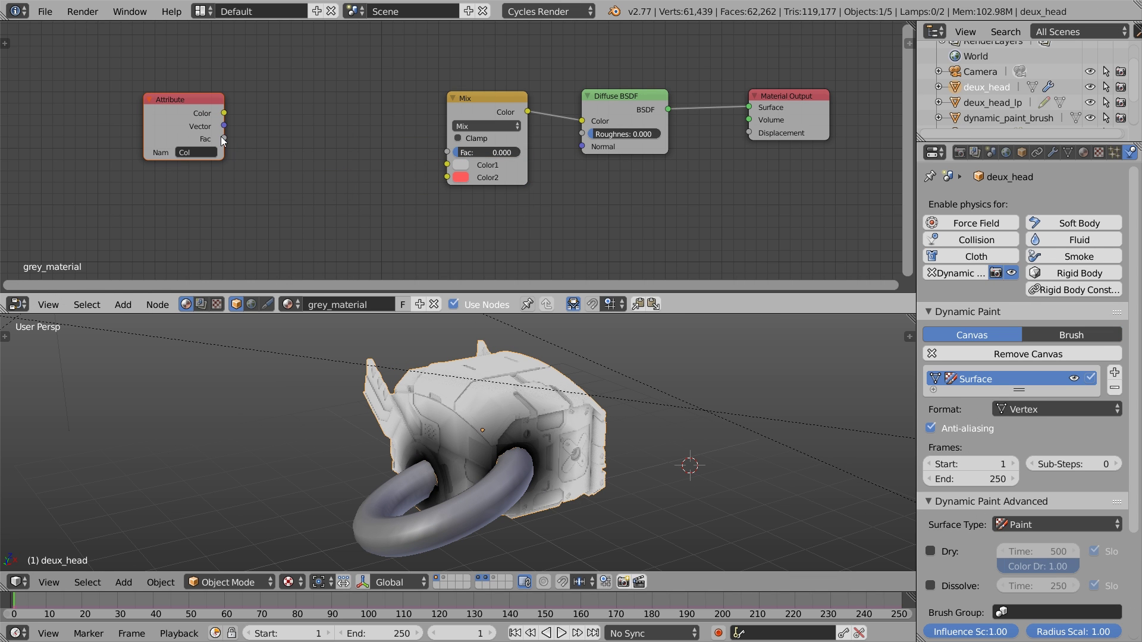
{"action": "left_click_drag", "start_coordinate": [223, 113], "coordinate": [443, 153]}
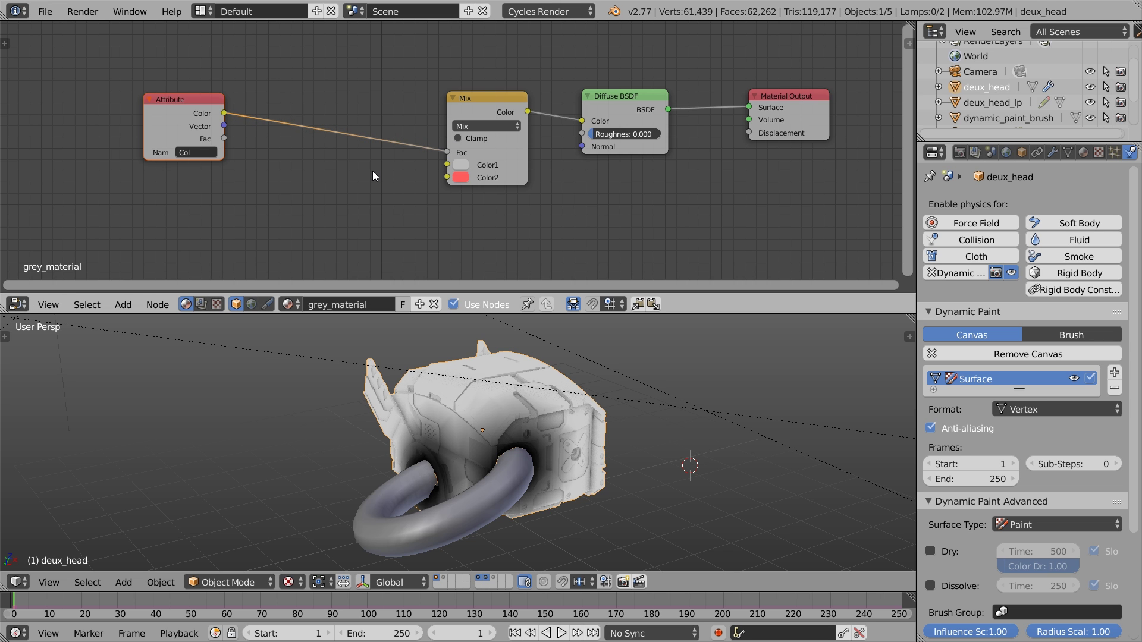
{"action": "key", "text": "shift+z"}
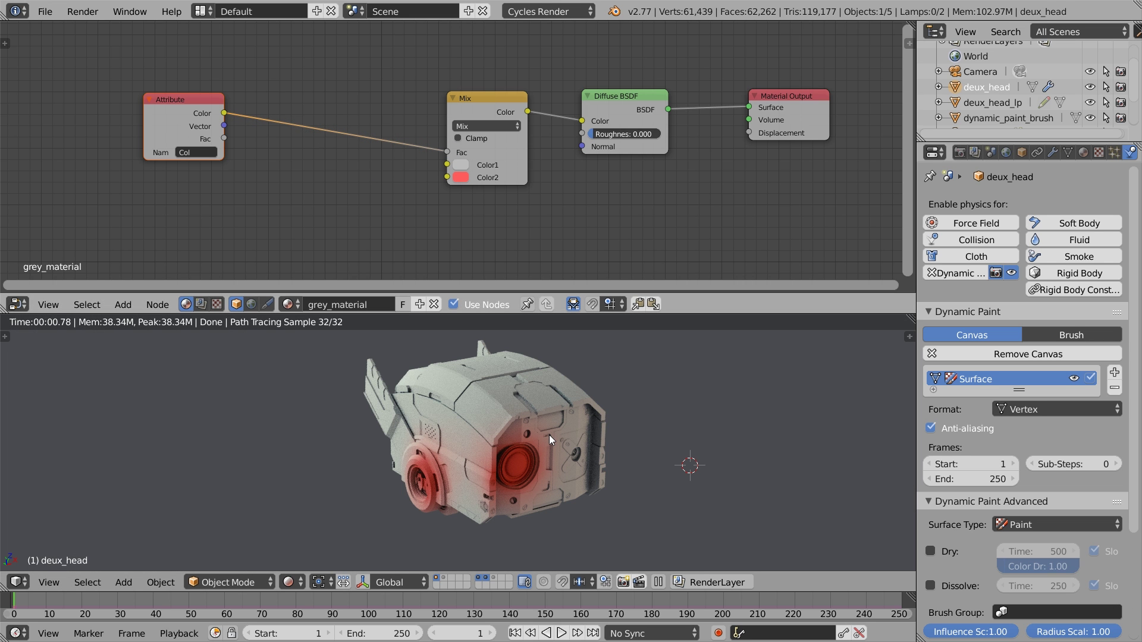
Step: Insert a ColorRamp before the Mix factor with stops squeezed to 0.210 and 0.221
{"action": "key", "text": "shift+a"}
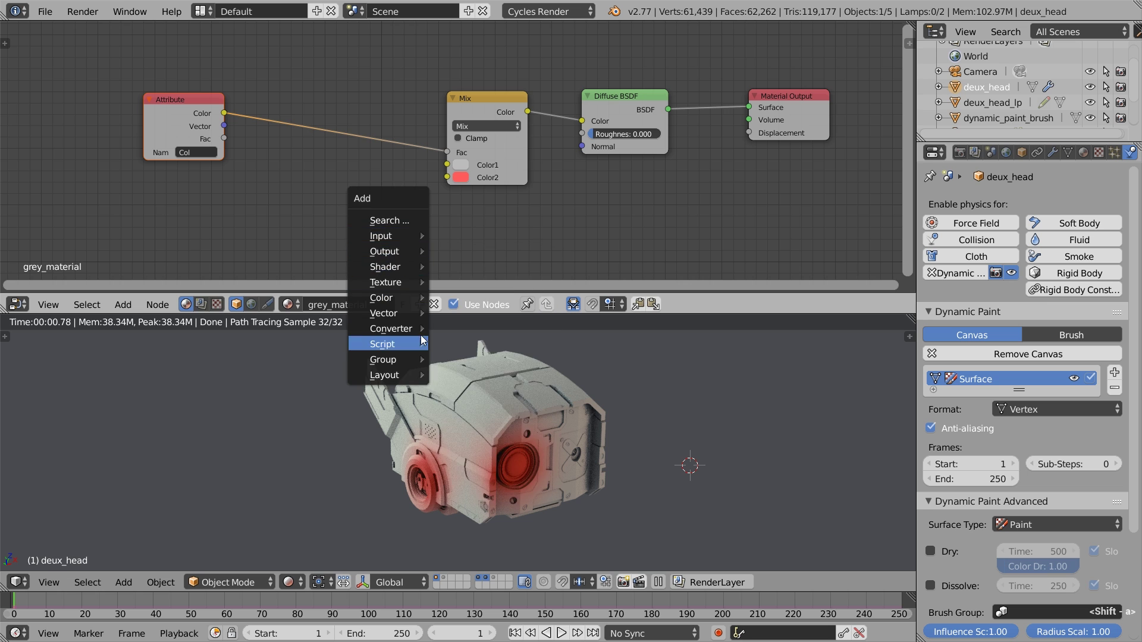
{"action": "mouse_move", "coordinate": [387, 319]}
{"action": "left_click", "coordinate": [476, 319]}
{"action": "left_click", "coordinate": [263, 92]}
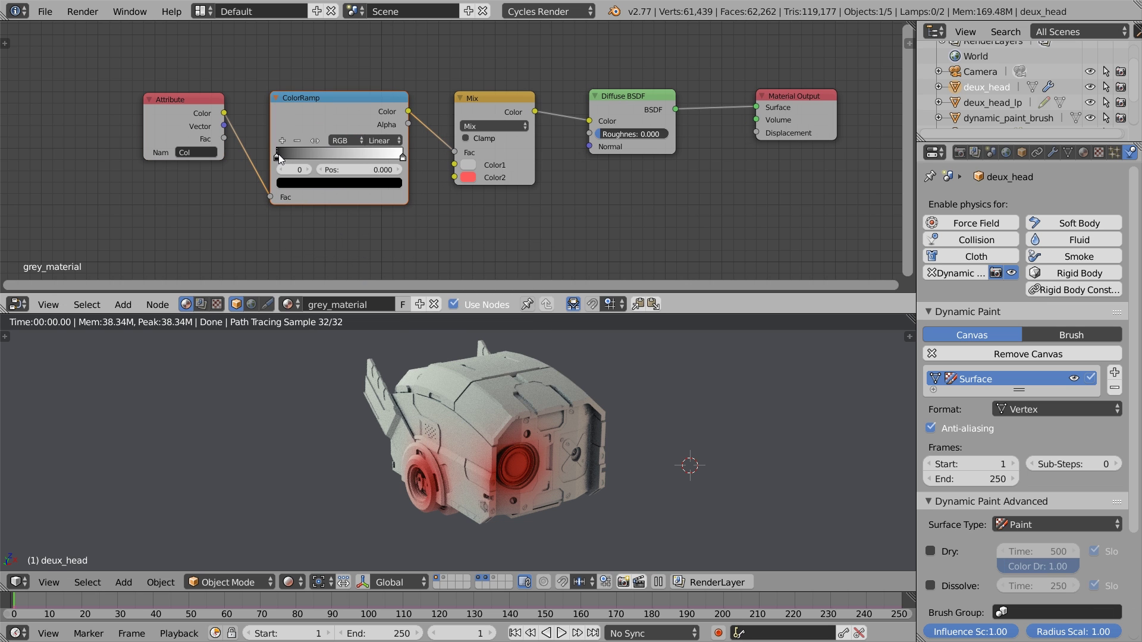
{"action": "left_click_drag", "start_coordinate": [277, 156], "coordinate": [303, 156]}
{"action": "left_click_drag", "start_coordinate": [401, 154], "coordinate": [298, 154]}
Step: Lower the torus brush's Paint Distance to 0.700 and enable Negate Volume
{"action": "key", "text": "g"}
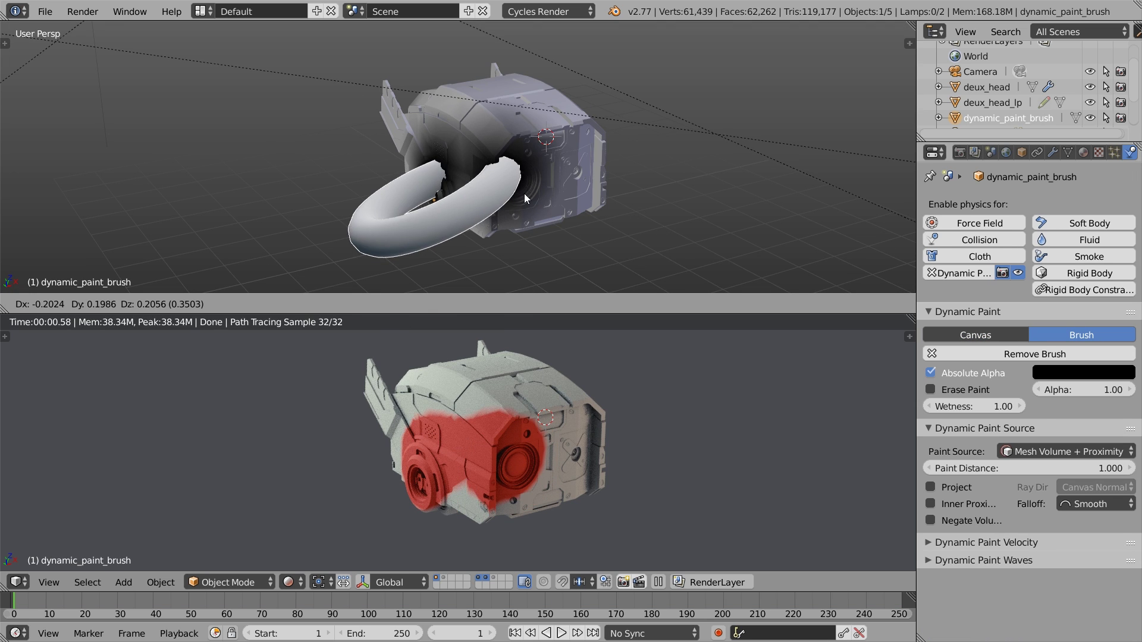
{"action": "right_click", "coordinate": [526, 198]}
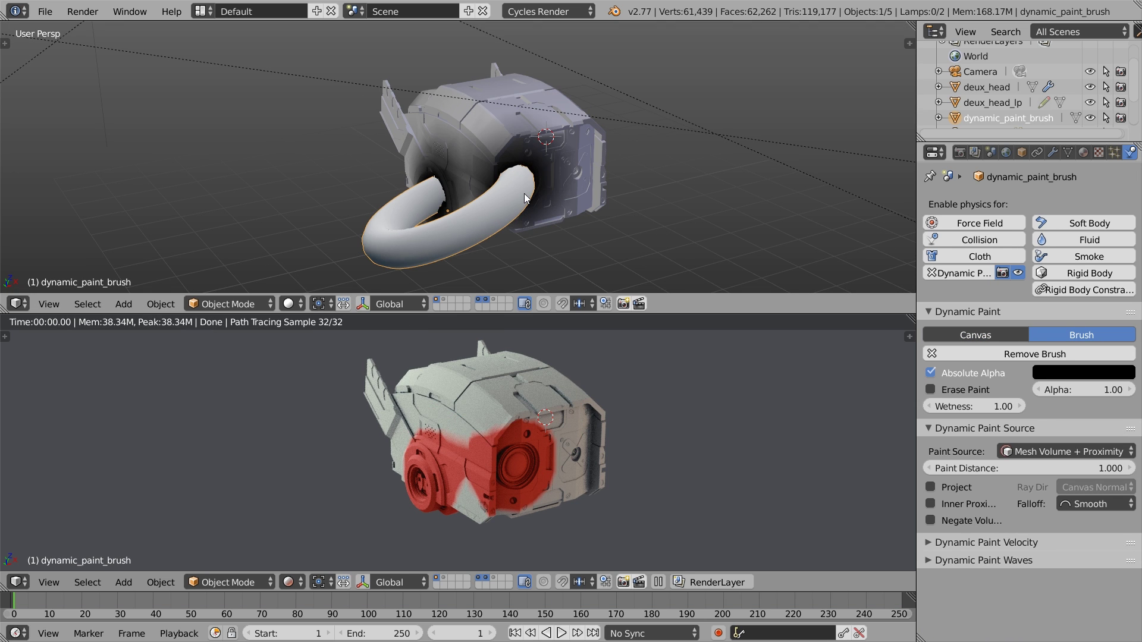
{"action": "left_click", "coordinate": [930, 468]}
{"action": "left_click", "coordinate": [929, 468]}
{"action": "left_click", "coordinate": [930, 469]}
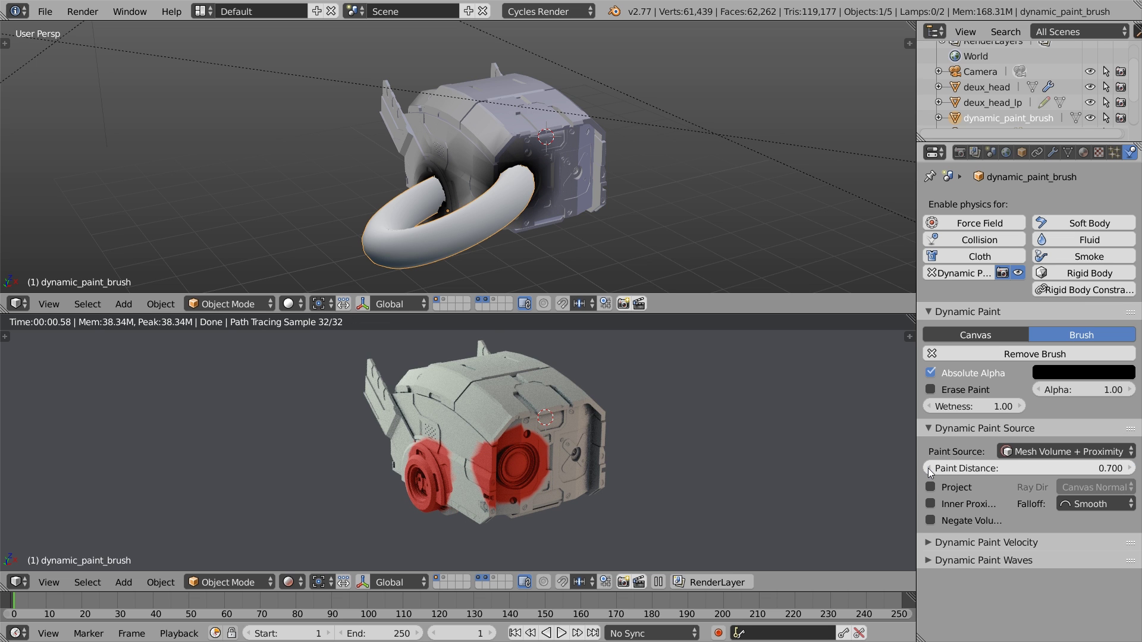
{"action": "left_click", "coordinate": [932, 521]}
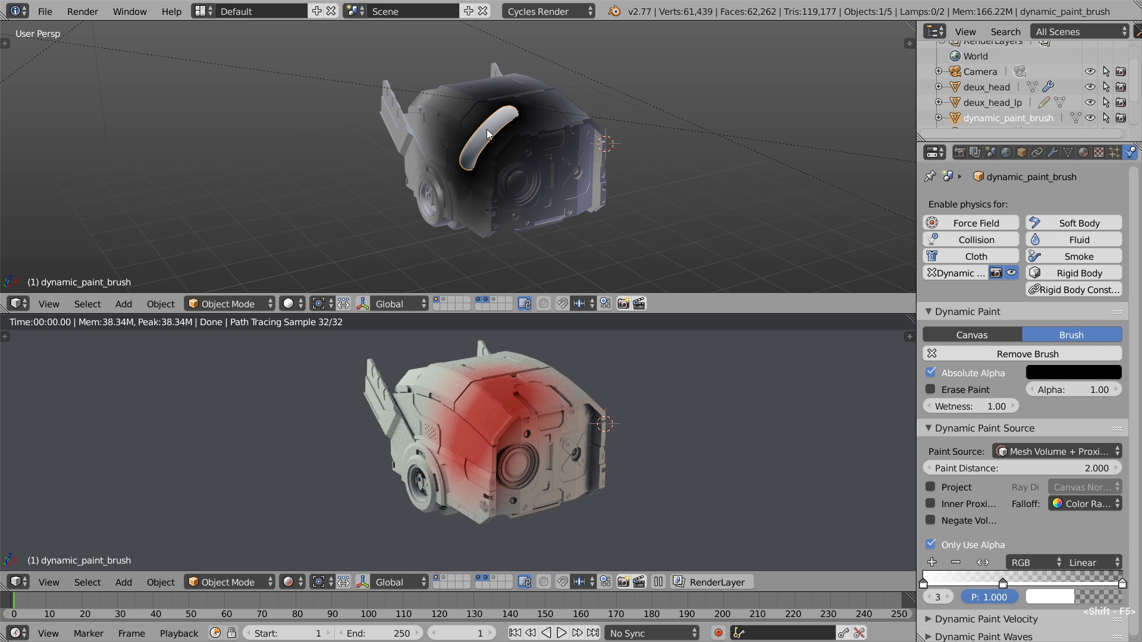
Step: Duplicate the paint brush, snap the copy to the 3D cursor beside the head, and switch to Textured view
{"action": "key", "text": "shift+d"}
{"action": "left_click", "coordinate": [561, 134]}
{"action": "left_click", "coordinate": [598, 206]}
{"action": "key", "text": "shift+s"}
{"action": "left_click", "coordinate": [598, 222]}
{"action": "key", "text": "alt+z"}
{"action": "left_click", "coordinate": [632, 153]}
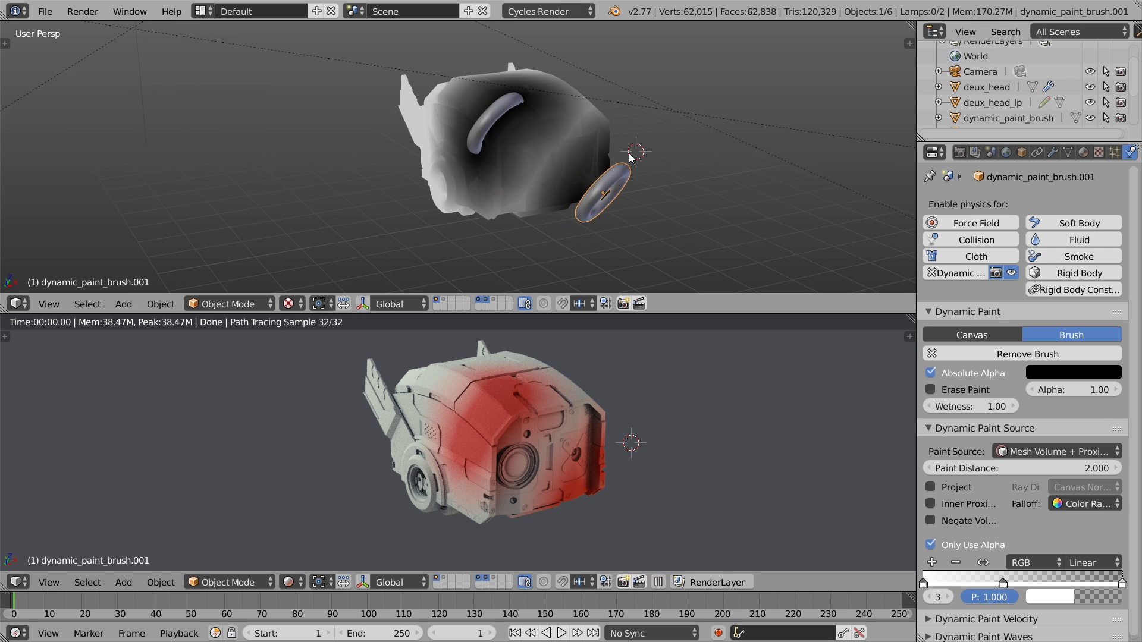